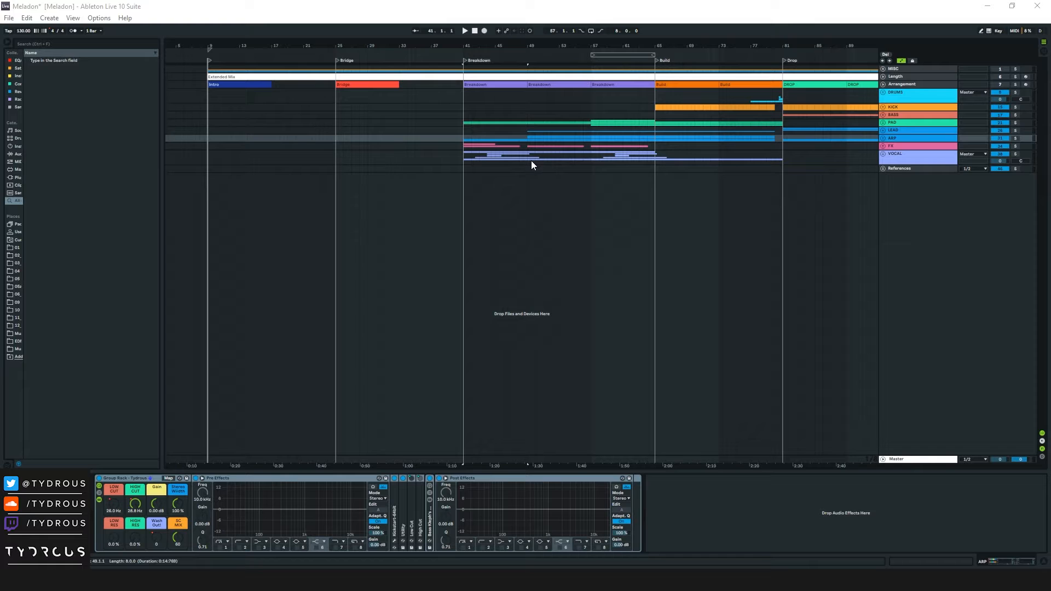
# Step: Unfold all track groups in the arrangement and hide the automation lanes
pyautogui.click(506, 86)
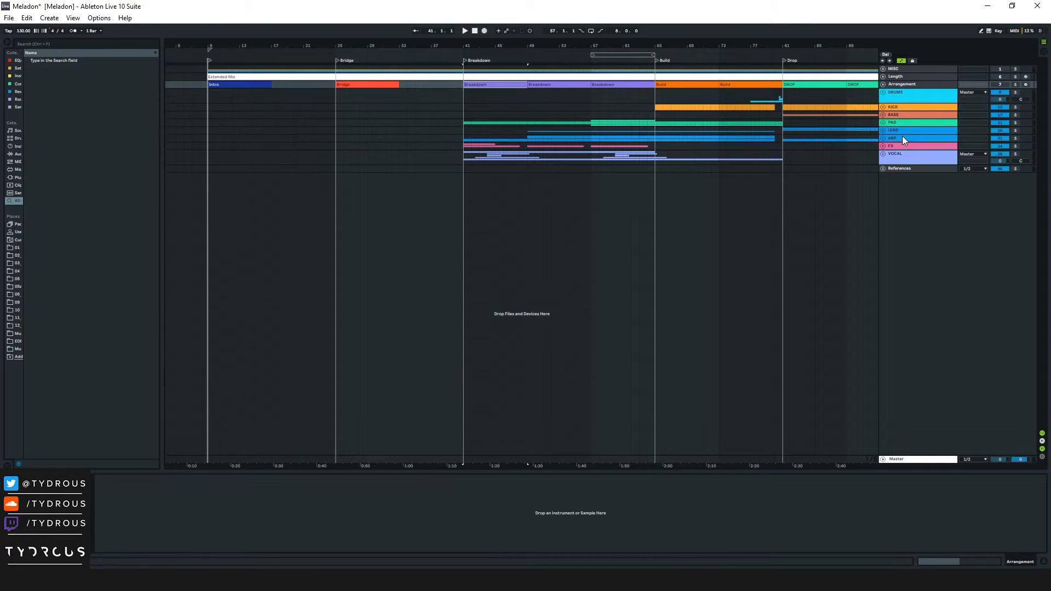
pyautogui.keyDown('alt'); pyautogui.click(882, 108); pyautogui.keyUp('alt')
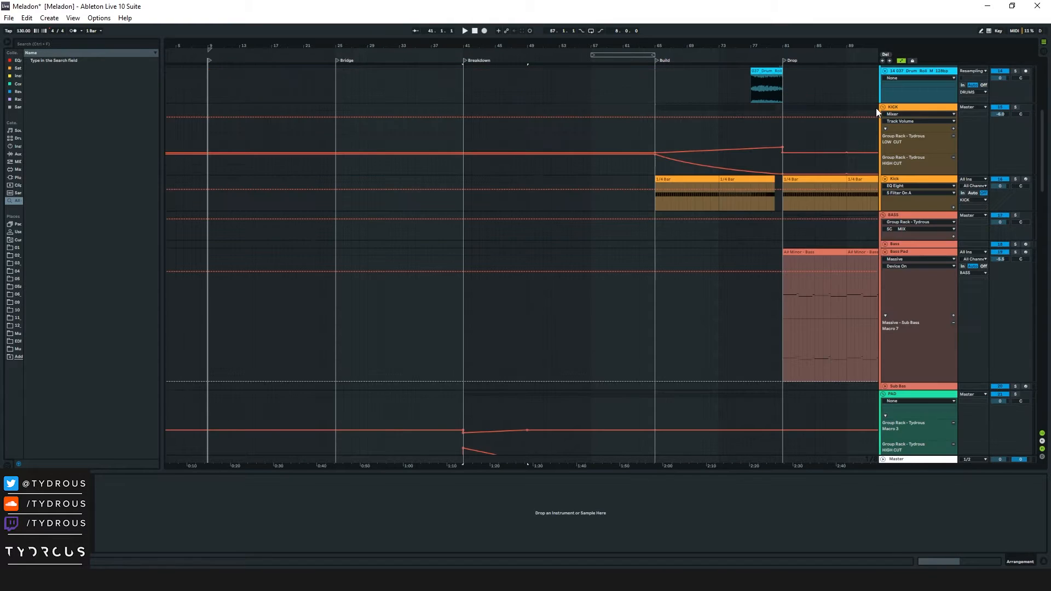
pyautogui.click(886, 180)
pyautogui.scroll(-3, 806, 268)
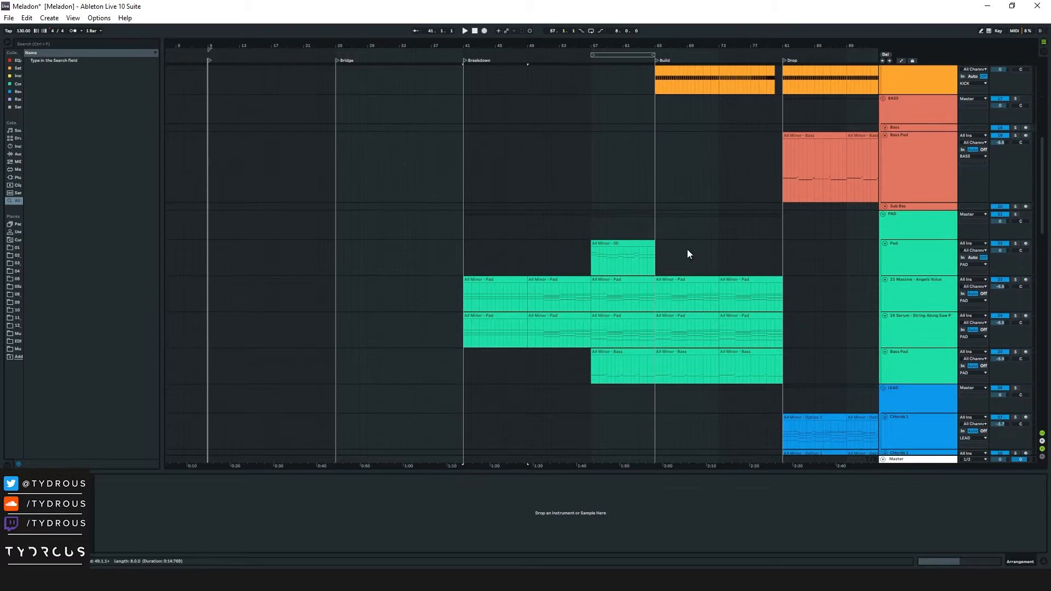
# Step: Examine the pad, lead, arp, FX and vocal clips across the arrangement, and fold all track groups
pyautogui.scroll(-2, 717, 257)
pyautogui.scroll(-6, 632, 270)
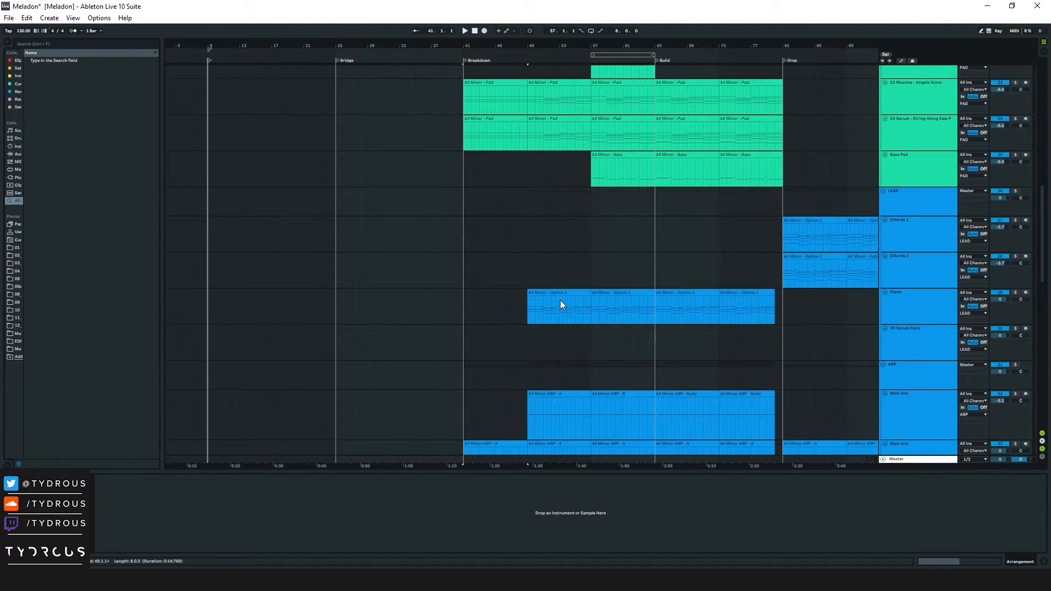
pyautogui.scroll(-3, 559, 296)
pyautogui.click(570, 244)
pyautogui.click(586, 355)
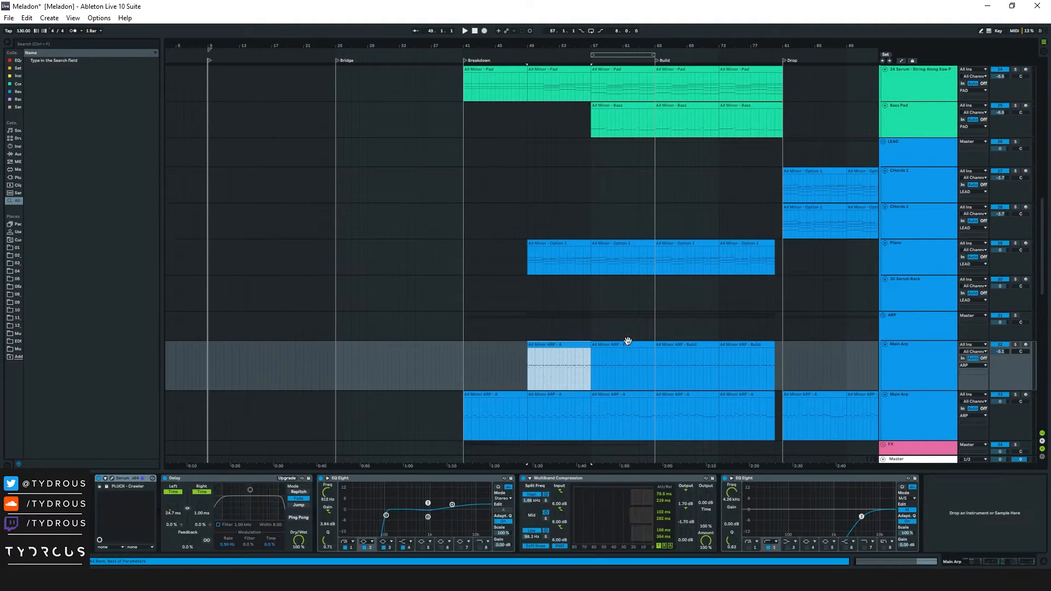
pyautogui.scroll(-6, 608, 341)
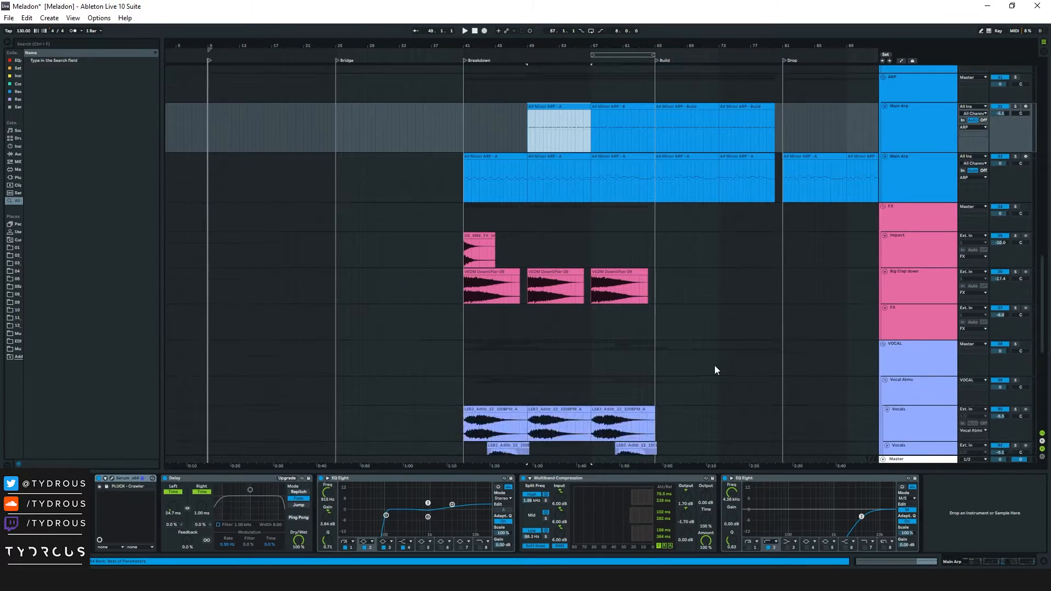
pyautogui.scroll(-2, 705, 367)
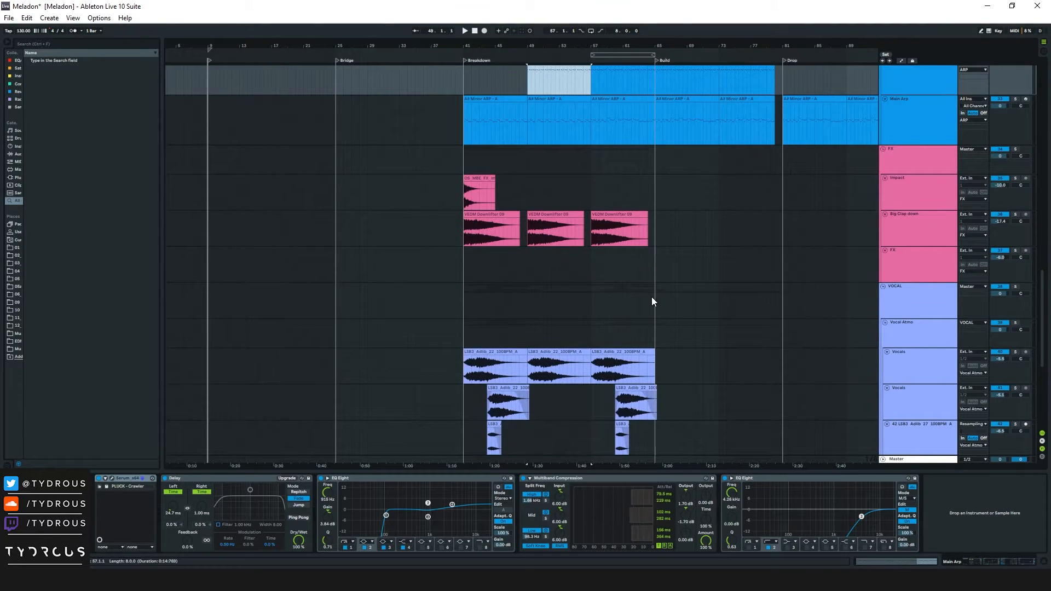
pyautogui.keyDown('alt'); pyautogui.click(883, 286); pyautogui.keyUp('alt')
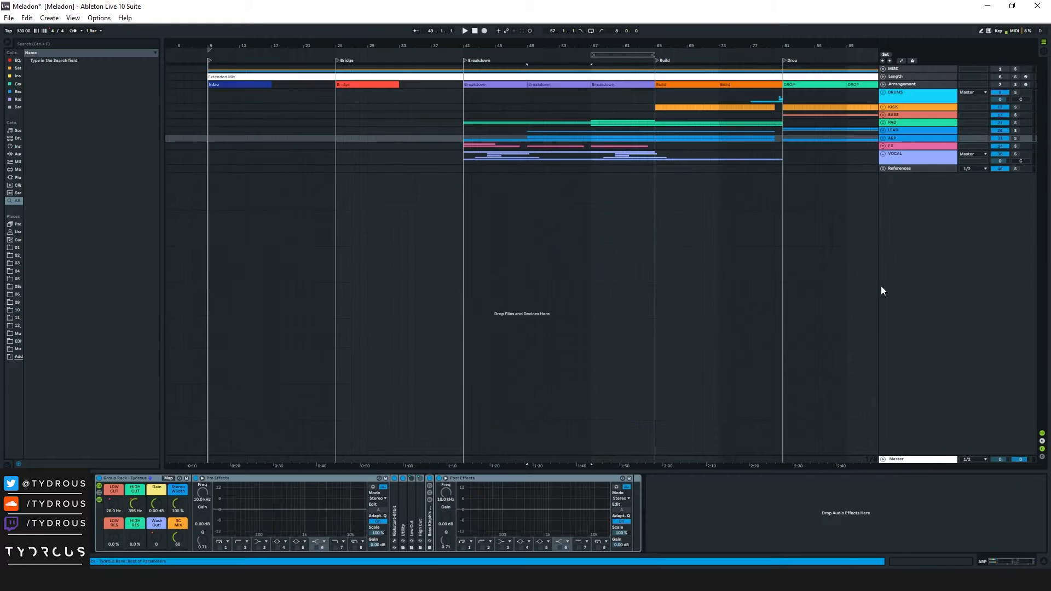
# Step: Unfold the LEAD group and play the arrangement from the start of the first Breakdown section
pyautogui.click(910, 92)
pyautogui.moveTo(640, 44); pyautogui.dragTo(484, 52)
pyautogui.moveTo(417, 49); pyautogui.dragTo(549, 124)
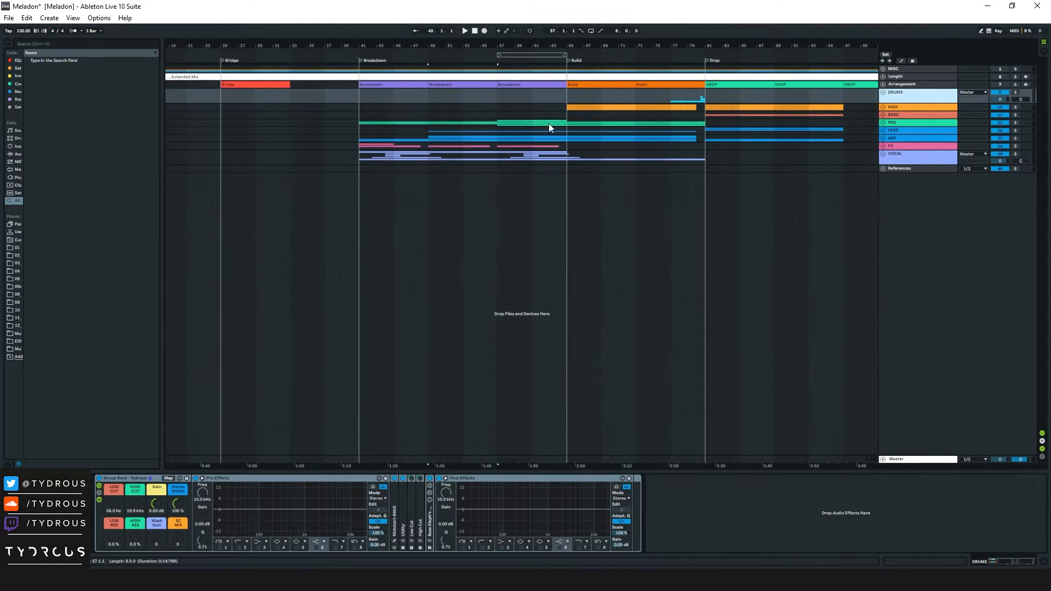
pyautogui.click(882, 130)
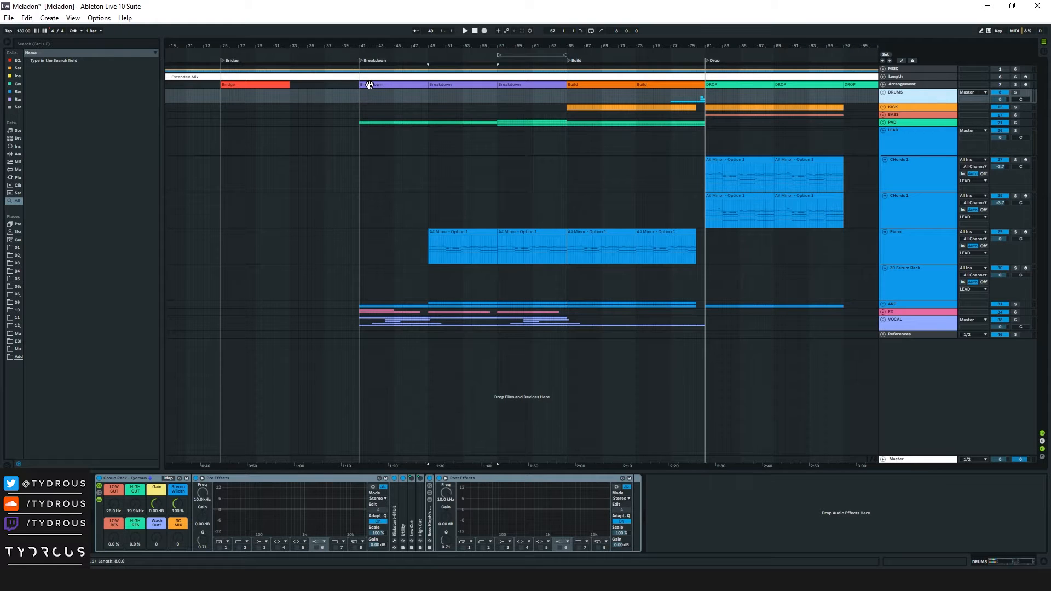
pyautogui.click(386, 78)
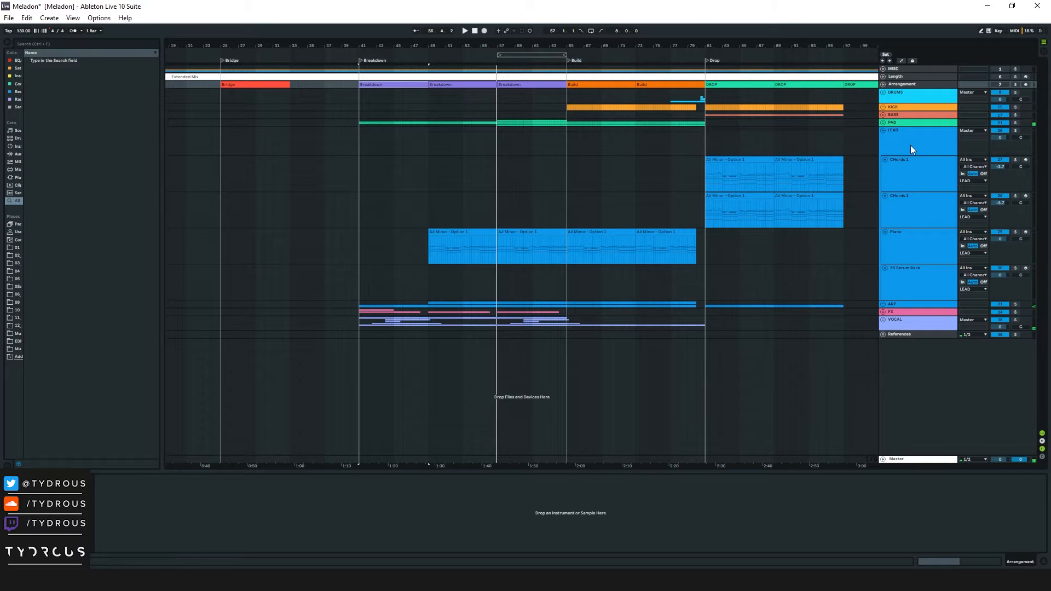
# Step: Solo the Piano track of the LEAD group around the second Breakdown section at bar 49
pyautogui.click(895, 143)
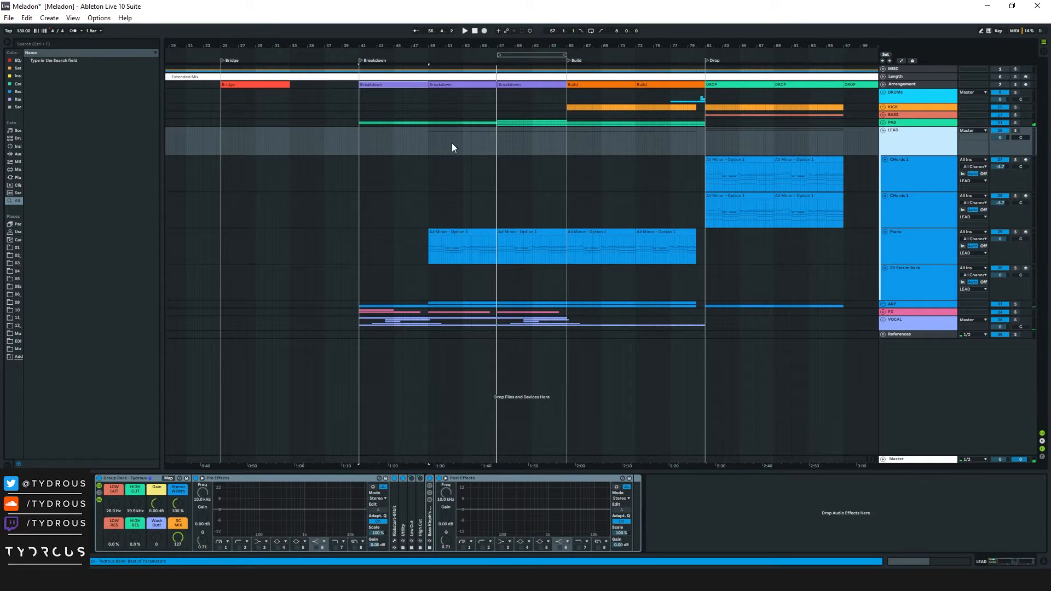
pyautogui.click(428, 140)
pyautogui.moveTo(431, 46)
pyautogui.mouseDown()
pyautogui.moveTo(431, 71)
pyautogui.moveTo(460, 47)
pyautogui.mouseUp()
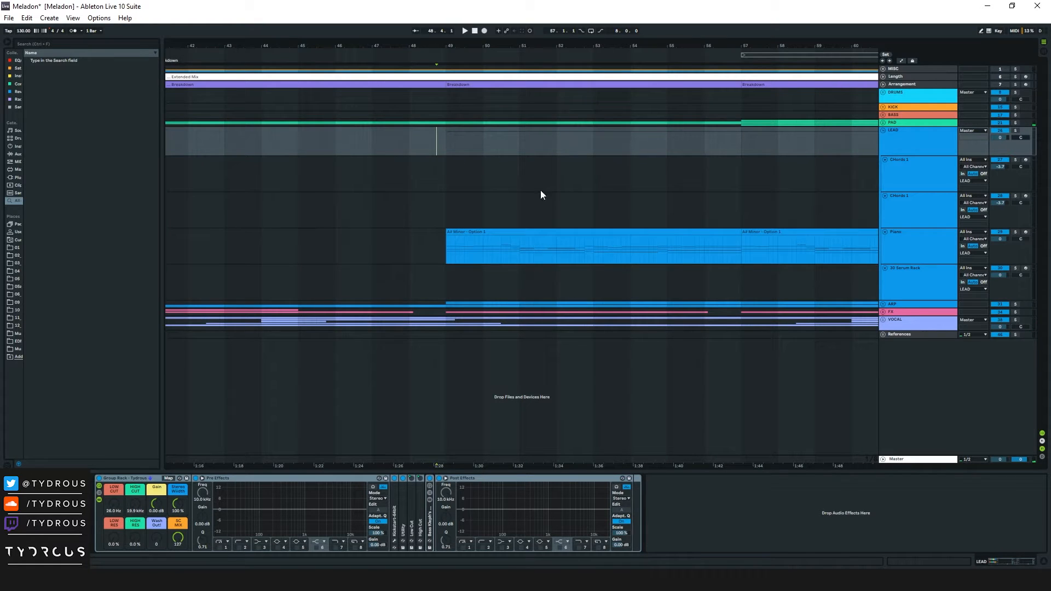
pyautogui.click(901, 245)
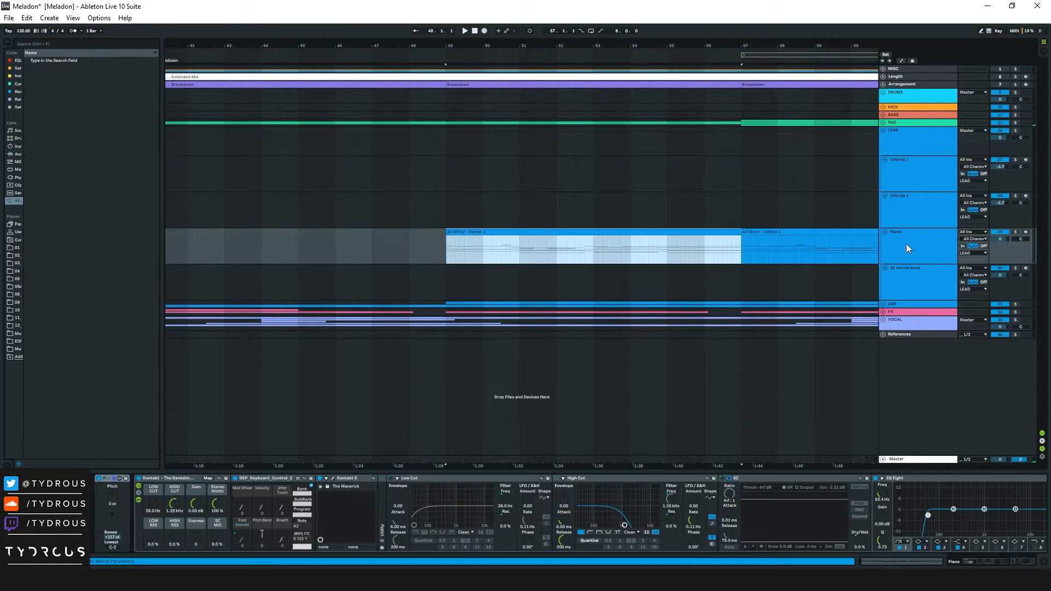
pyautogui.click(1015, 232)
# Step: Open the Piano track's first "A# Minor - Option 1" clip in an enlarged note editor
pyautogui.click(593, 237)
pyautogui.click(914, 250)
pyautogui.click(611, 236)
pyautogui.doubleClick(611, 235)
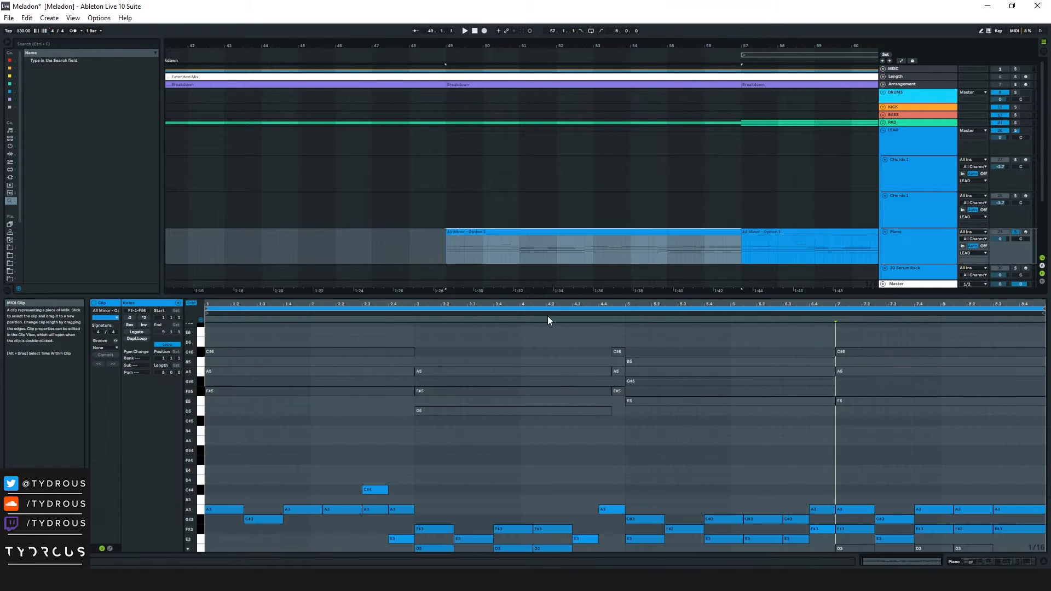
pyautogui.moveTo(585, 299); pyautogui.dragTo(533, 189)
pyautogui.click(529, 65)
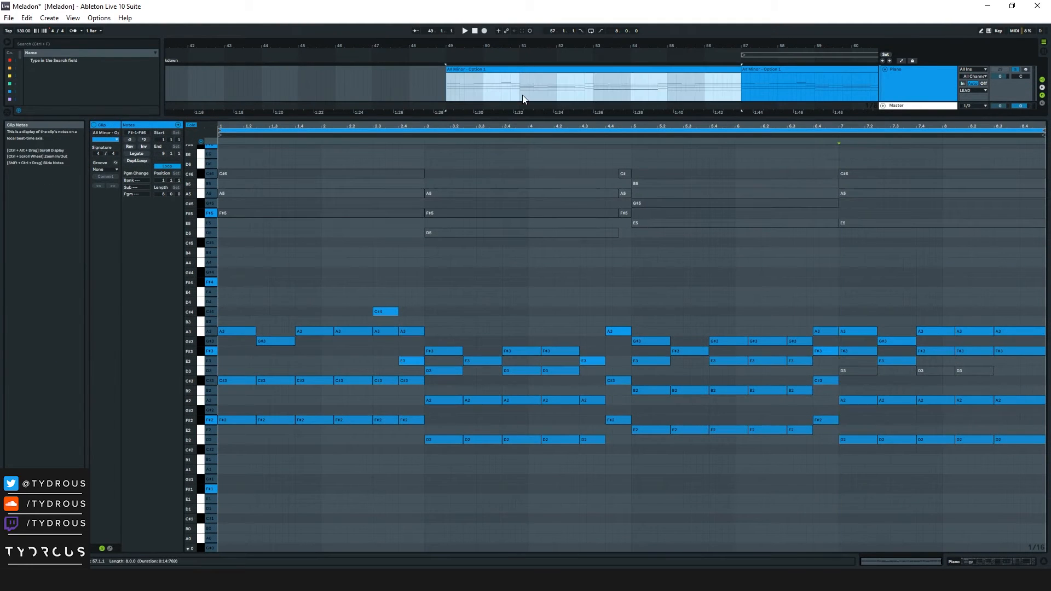
# Step: Play the soloed piano clip from bar 49 and switch from its notes to the track's device chain
pyautogui.press('space')
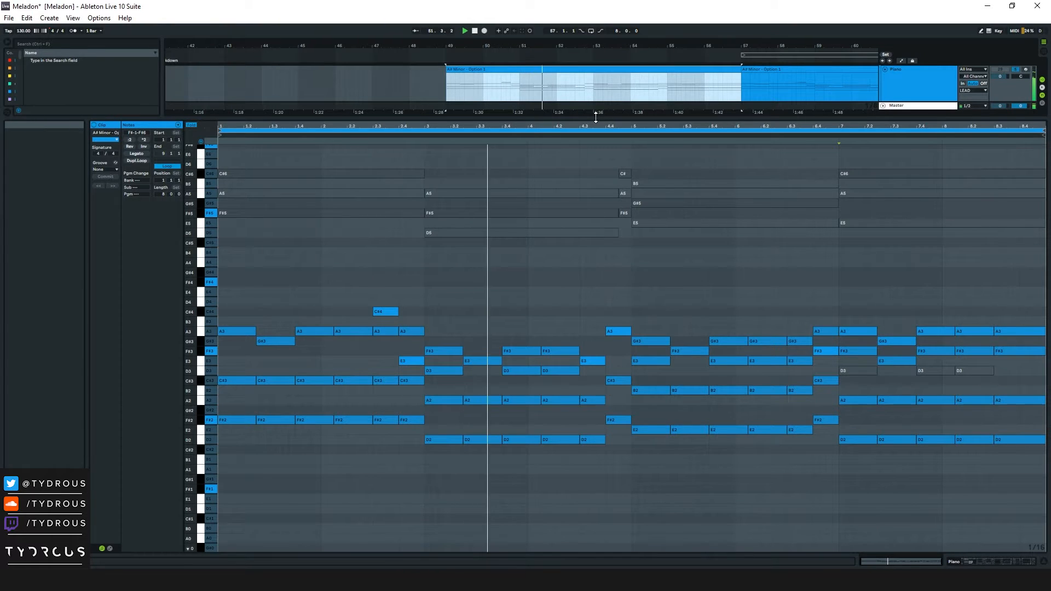
pyautogui.hotkey('ctrl', 'alt', 'l')
pyautogui.hotkey('ctrl', 'alt', 'l')
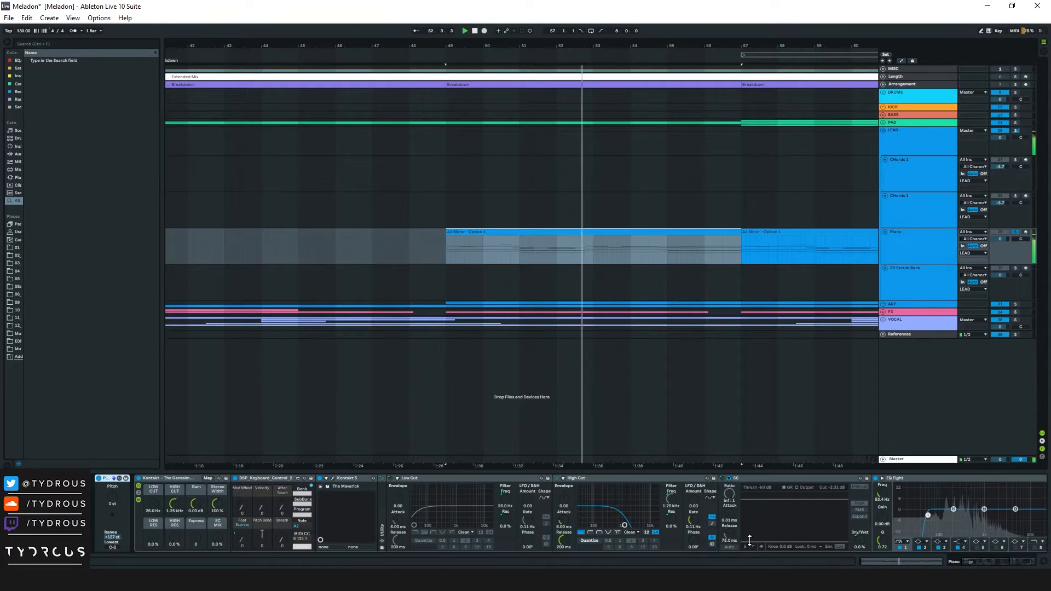
# Step: Open the Piano track's Kontakt 5 window to view The Maverick instrument, and close it
pyautogui.click(335, 480)
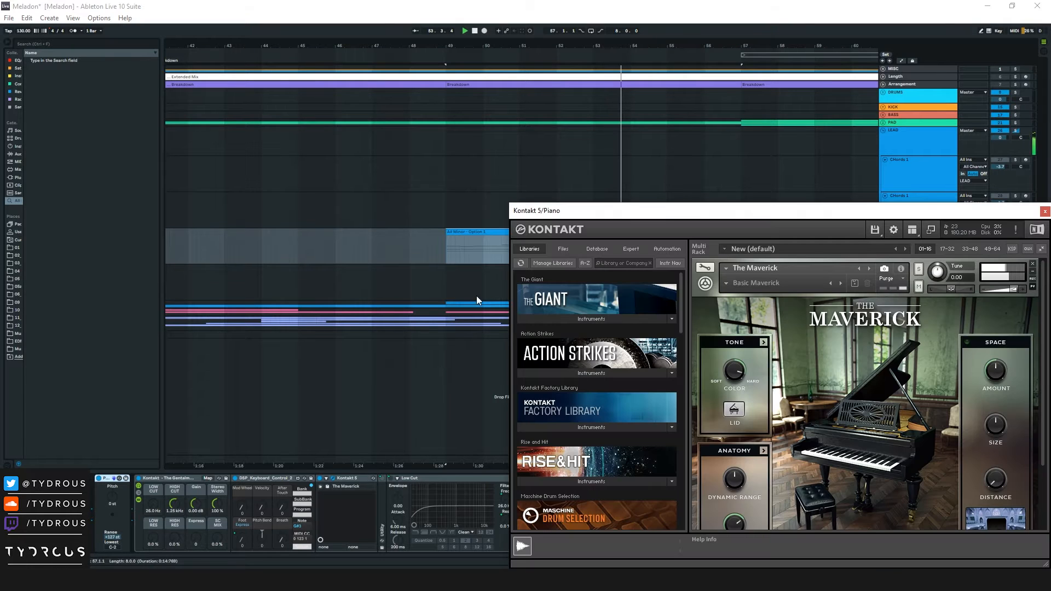
pyautogui.moveTo(829, 229); pyautogui.dragTo(613, 170)
pyautogui.click(826, 157)
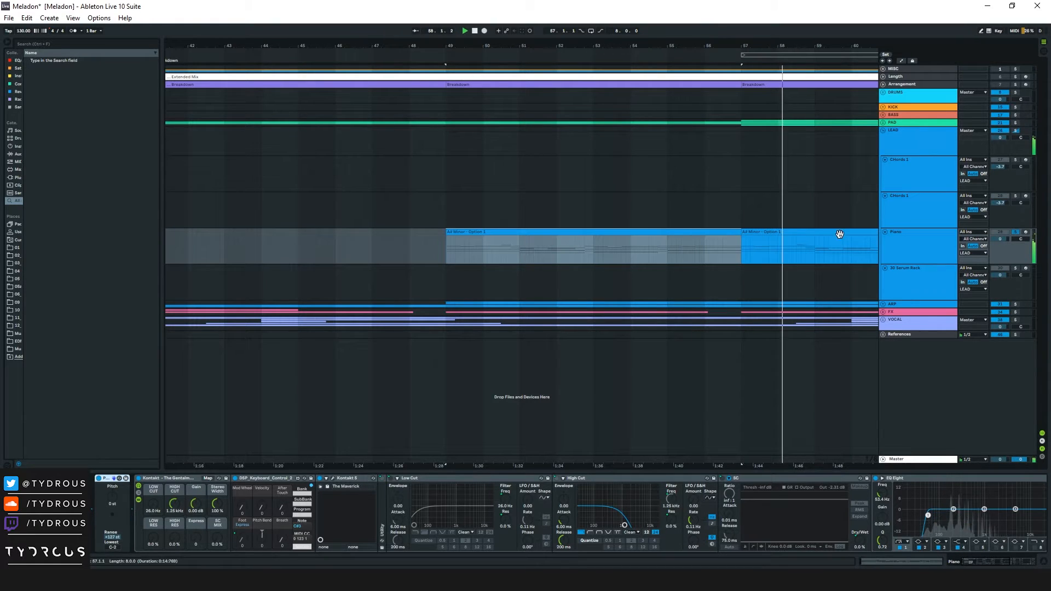
# Step: Unsolo the Piano track, and fold the LEAD group in favour of the unfolded PAD group
pyautogui.moveTo(781, 42); pyautogui.dragTo(781, 22)
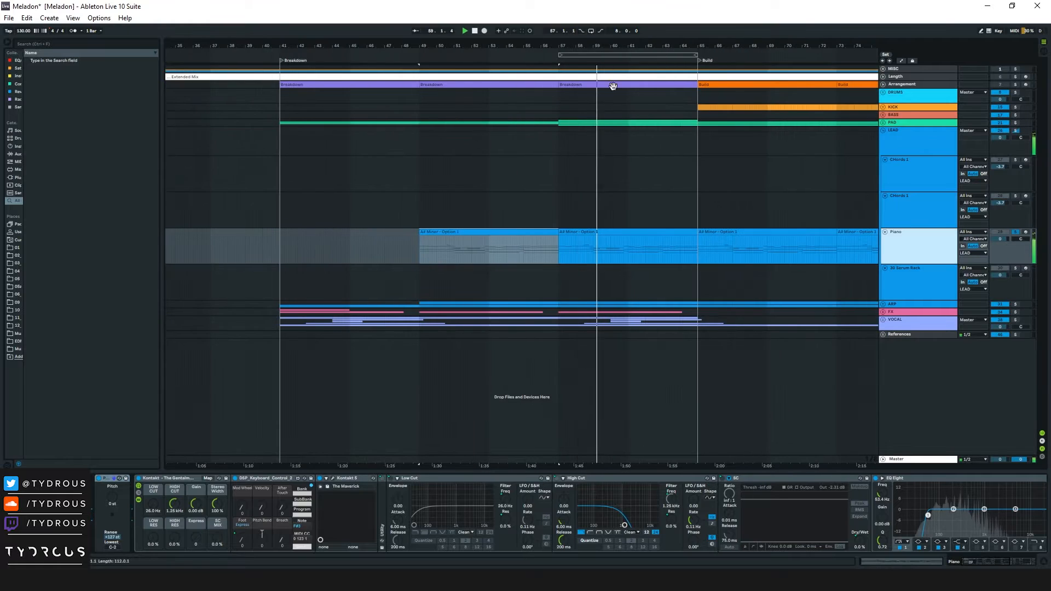
pyautogui.click(1015, 231)
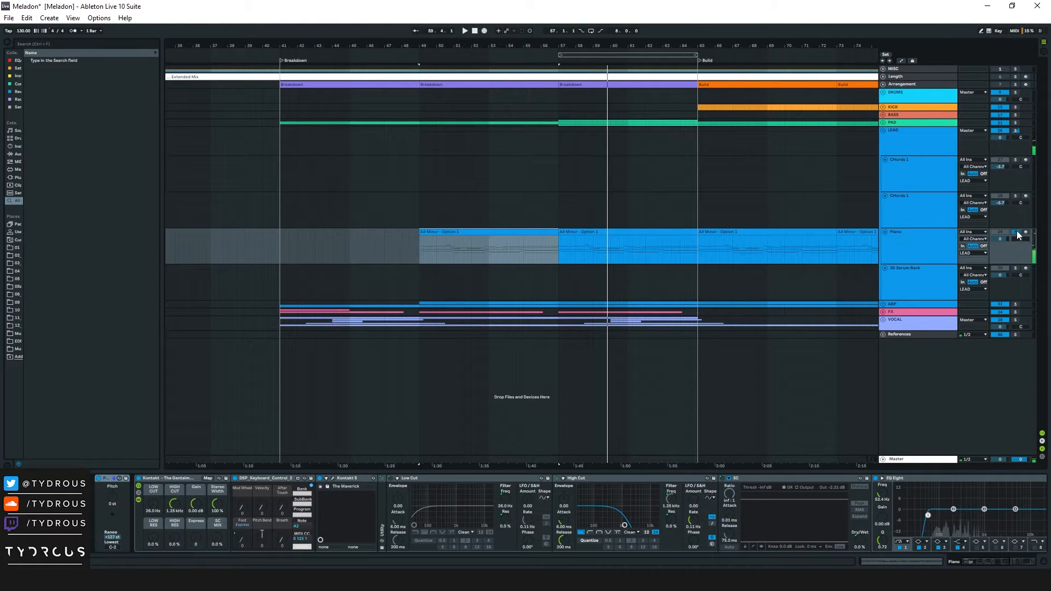
pyautogui.click(882, 130)
pyautogui.click(882, 122)
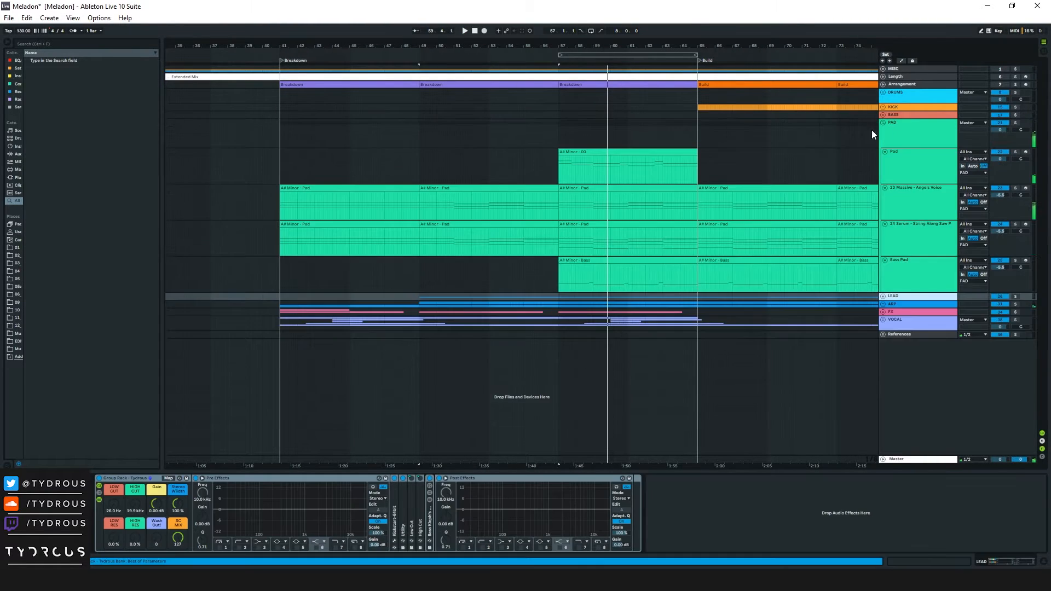
# Step: Play the PAD group soloed from the Massive Angels Voice clip at bar 49, and fold the group
pyautogui.click(455, 188)
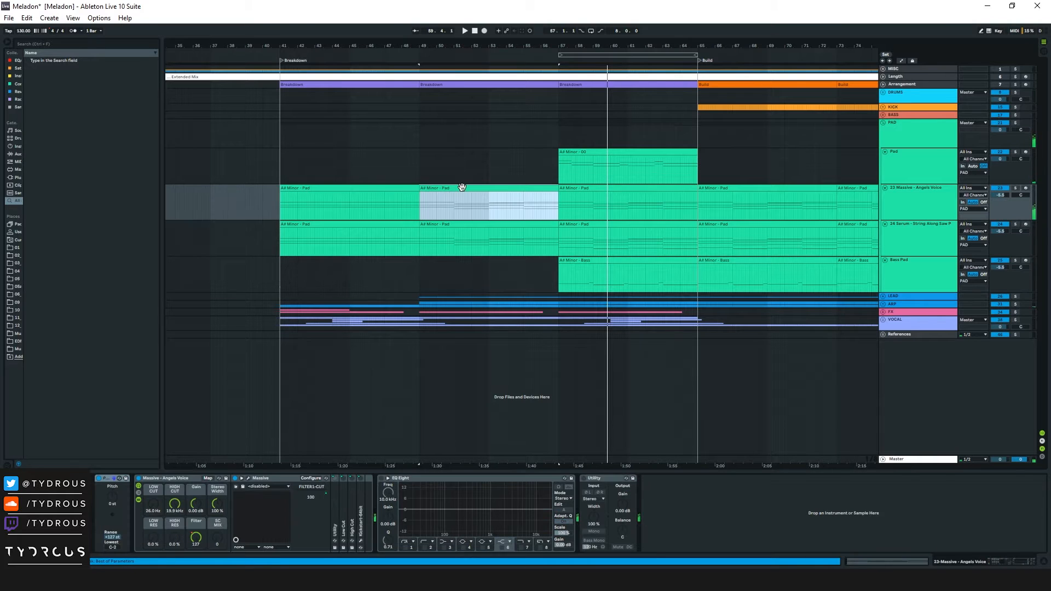
pyautogui.press('space')
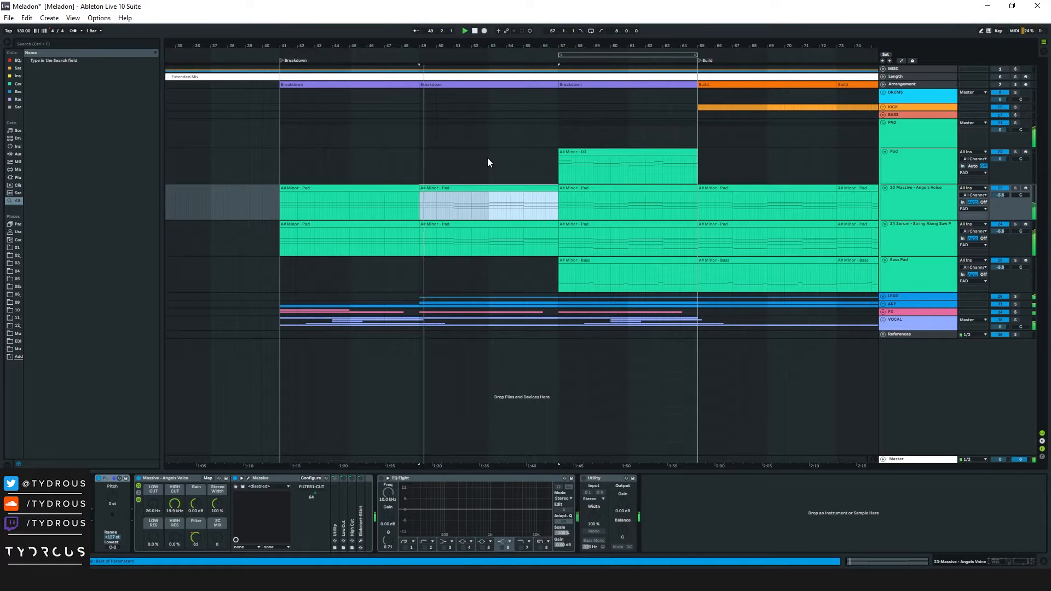
pyautogui.click(1015, 123)
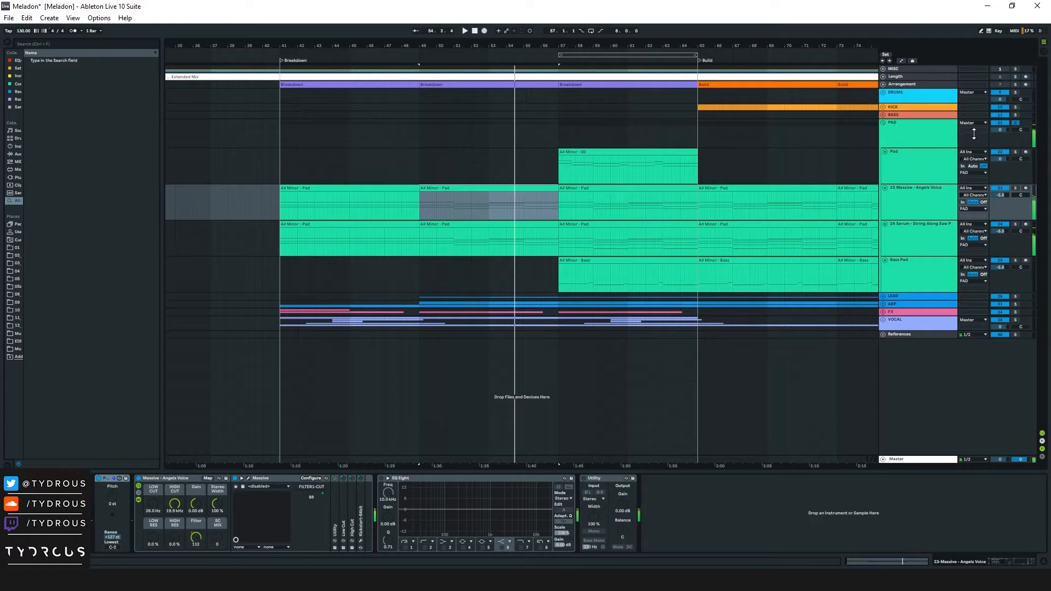
pyautogui.click(883, 122)
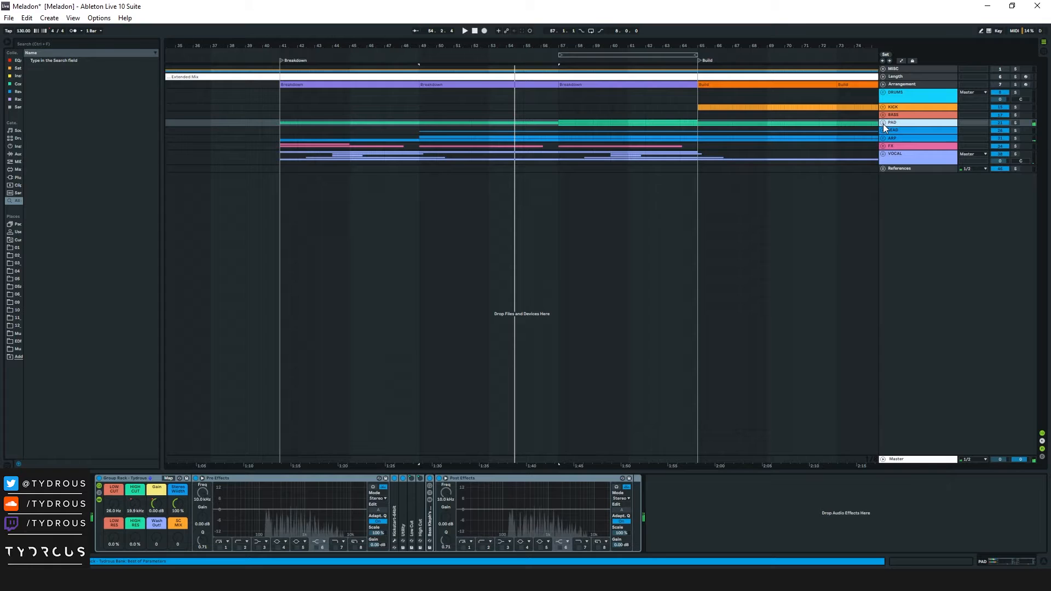
# Step: Unfold the VOCAL group and play its vocals soloed from the first Breakdown clip
pyautogui.click(882, 154)
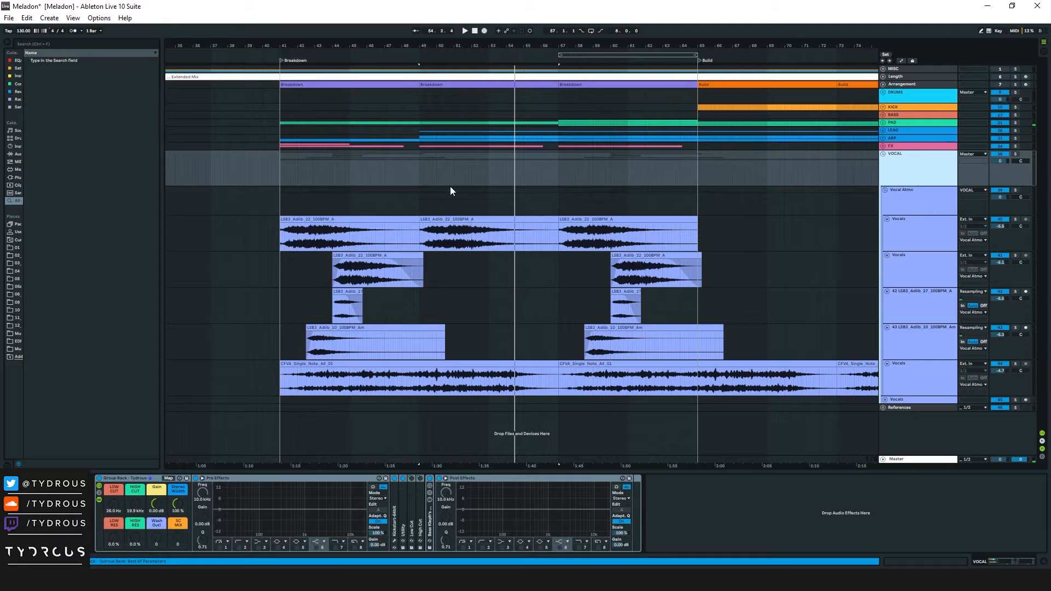
pyautogui.click(406, 157)
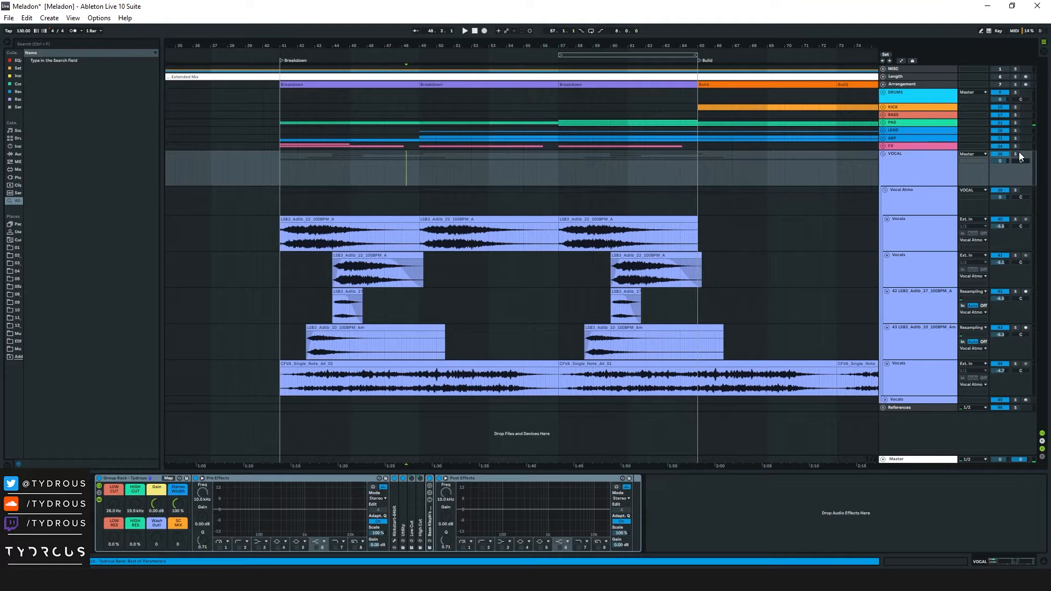
pyautogui.click(386, 222)
pyautogui.press('space')
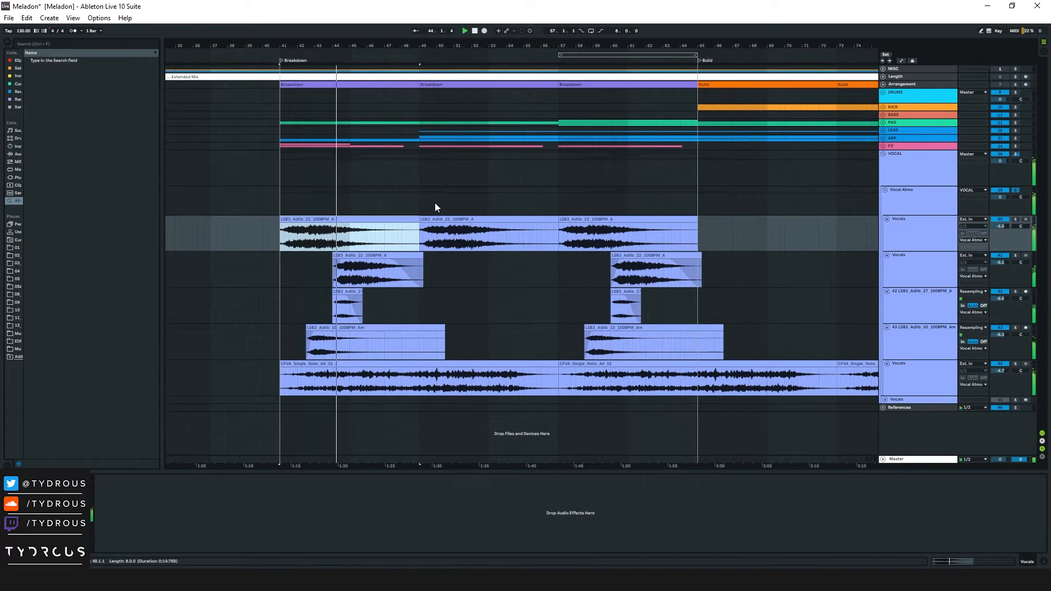
# Step: Show the Vocal Atmo group's ValhallaShimmer reverb settings and play the vocals from the clip at bar 49
pyautogui.click(430, 201)
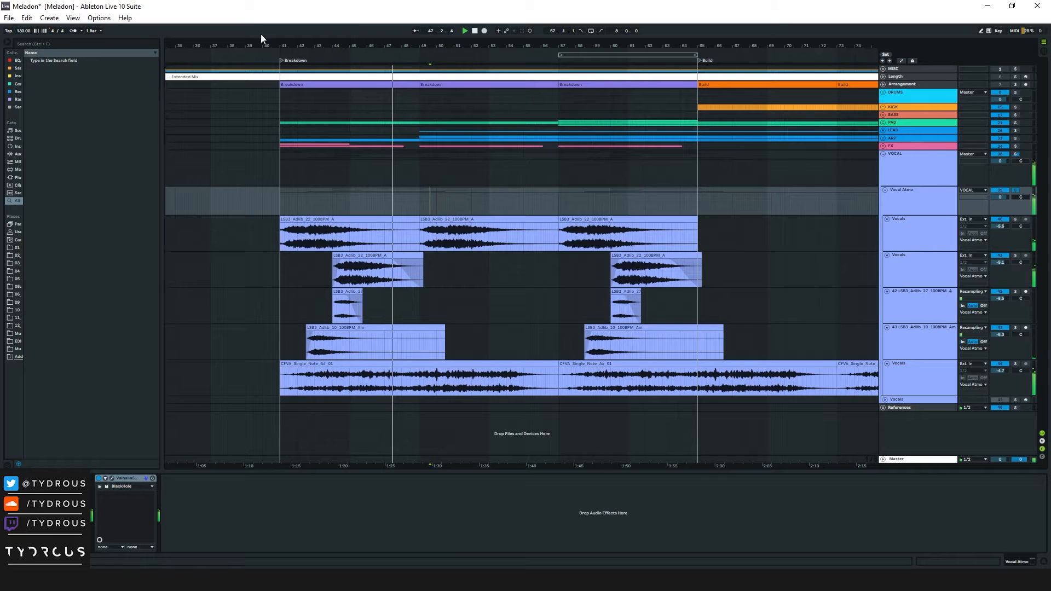
pyautogui.moveTo(353, 44); pyautogui.dragTo(364, 47)
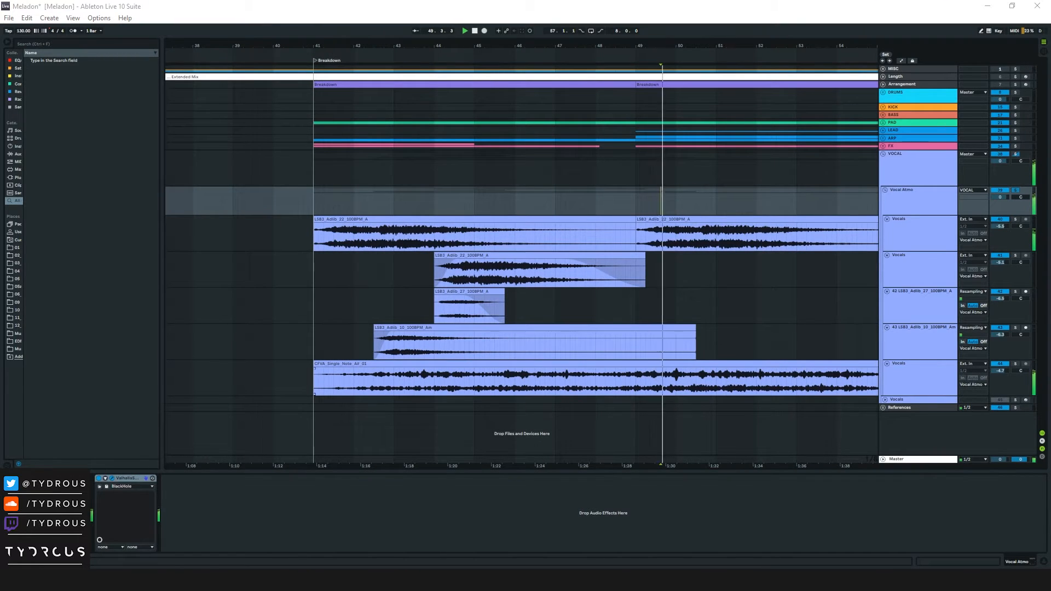
pyautogui.hotkey('ctrl', 'alt', 'p')
pyautogui.moveTo(984, 285); pyautogui.dragTo(525, 111)
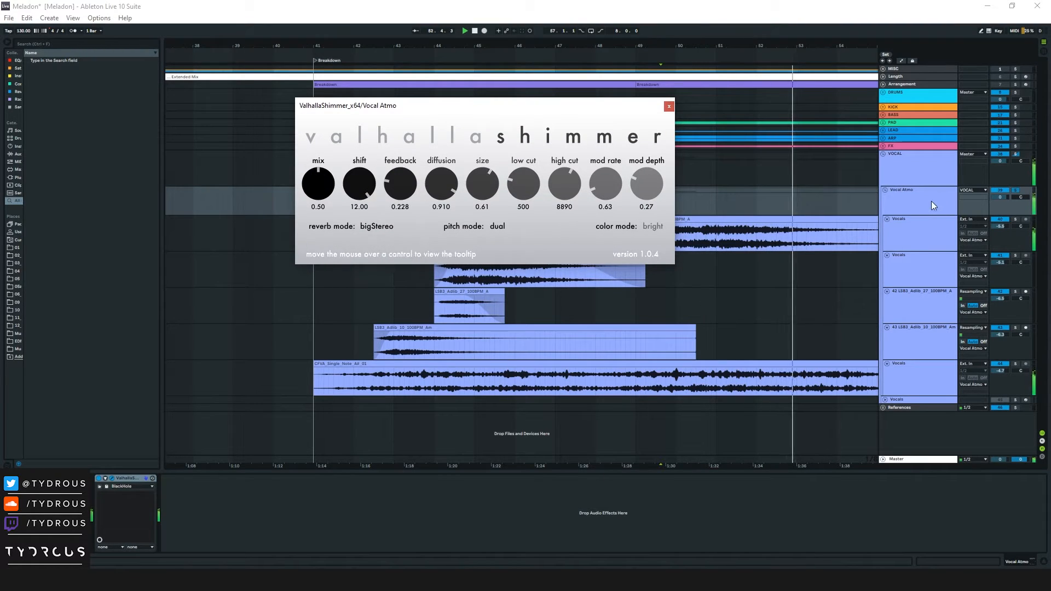
pyautogui.moveTo(547, 105); pyautogui.dragTo(516, 72)
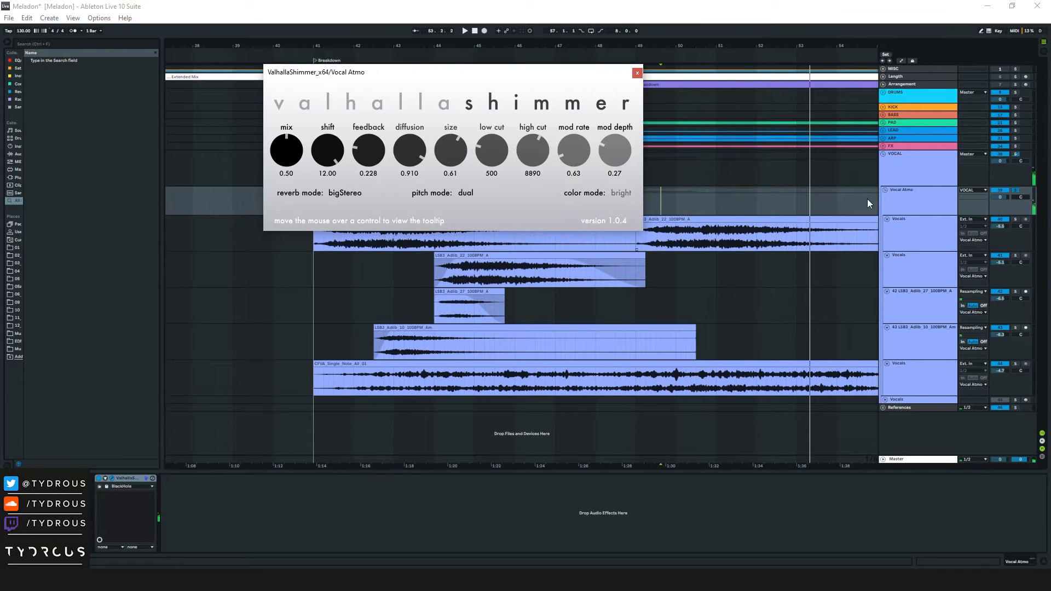
pyautogui.click(803, 222)
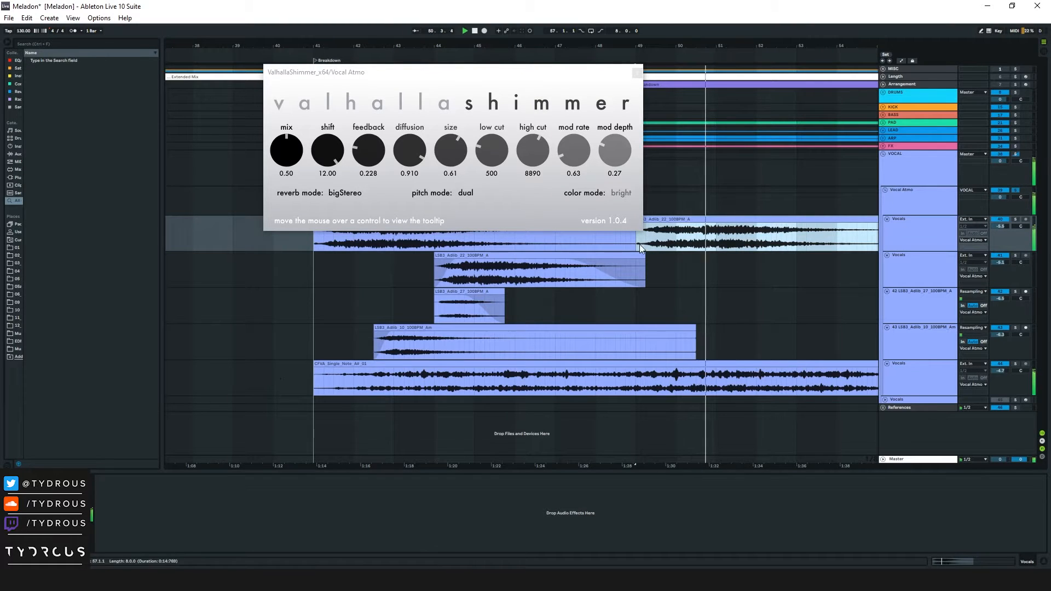
# Step: Close the Vocal Atmo group's ValhallaShimmer window and select the VOCAL group
pyautogui.click(725, 206)
pyautogui.click(99, 480)
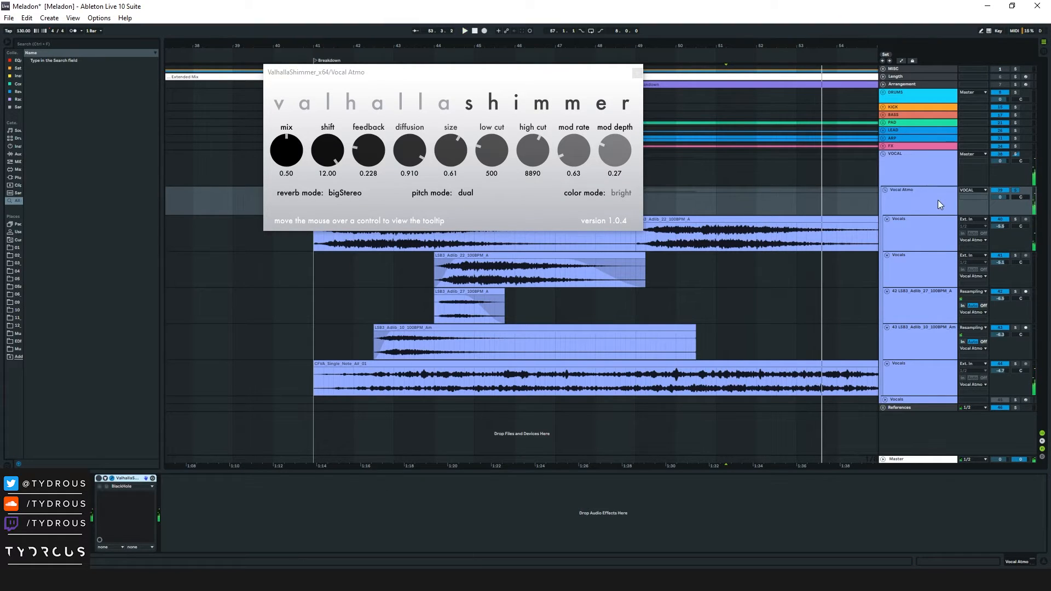
pyautogui.click(911, 155)
pyautogui.click(637, 73)
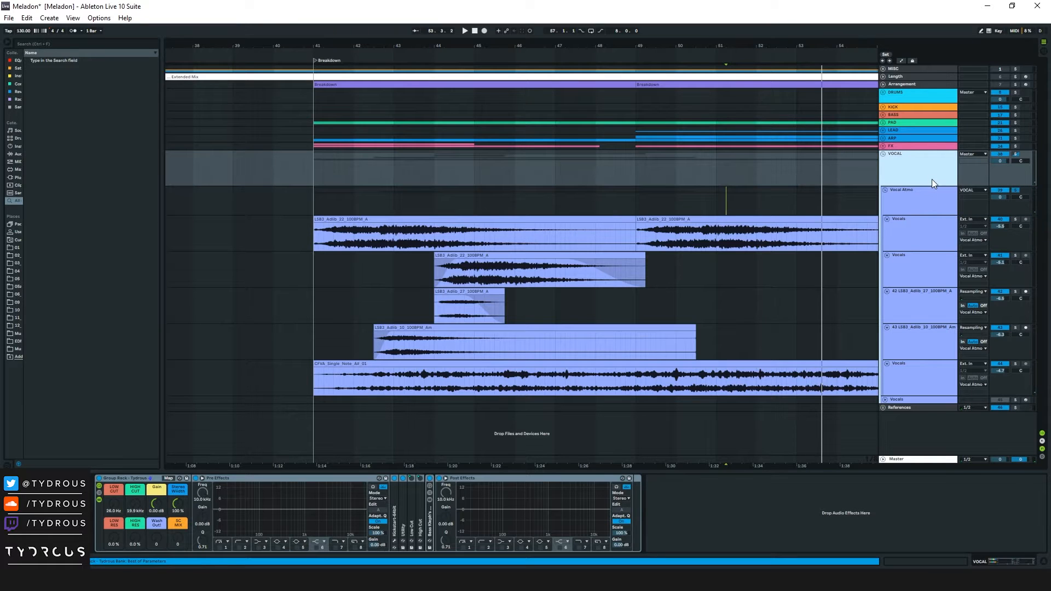
# Step: Fold the Vocal Atmo subgroup and the VOCAL group so only the main groups are listed
pyautogui.press('-')
pyautogui.press('-')
pyautogui.press('-')
pyautogui.press('-')
pyautogui.press('-')
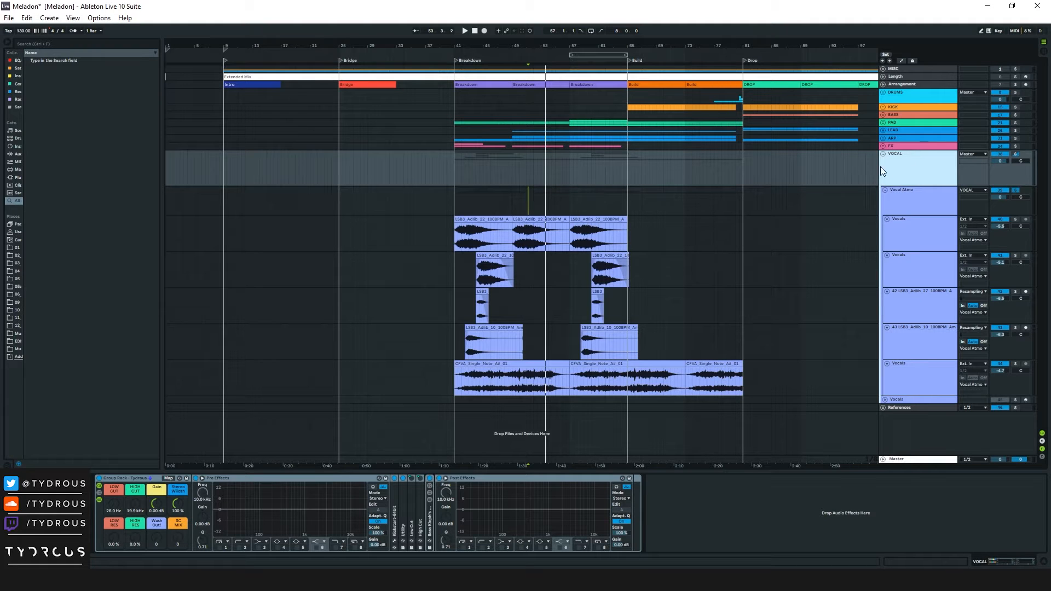
pyautogui.click(885, 190)
pyautogui.click(883, 154)
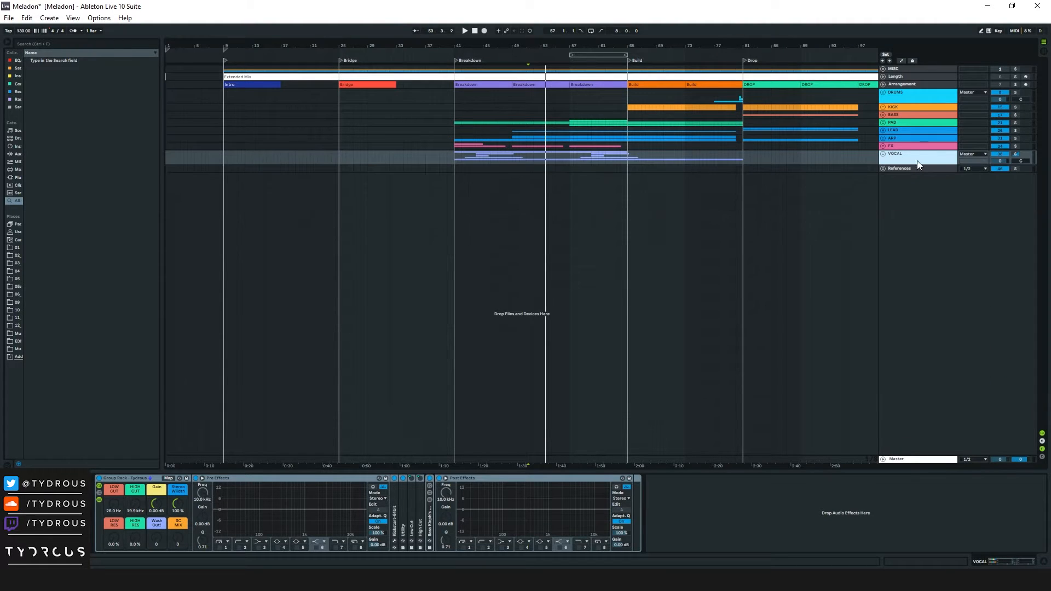
# Step: Play the arrangement from the later part of the Build into the Drop, and select the BASS group
pyautogui.click(706, 95)
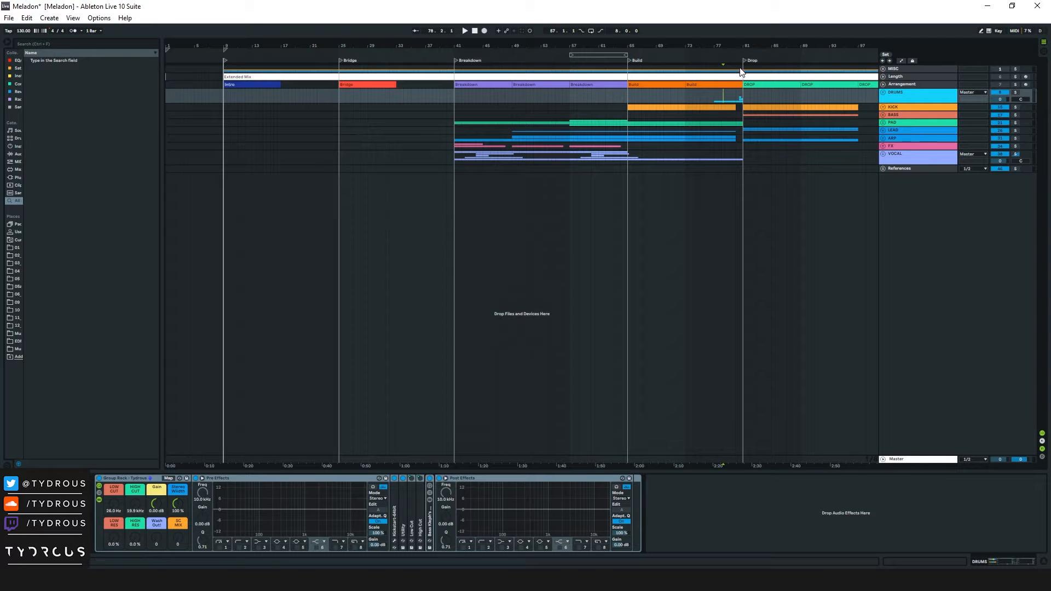
pyautogui.press('space')
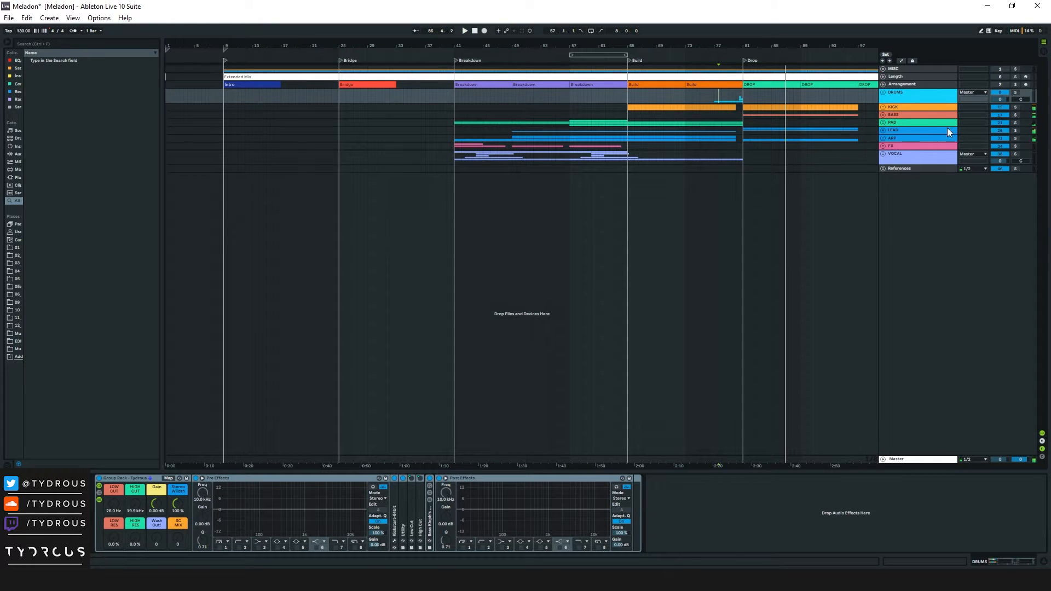
pyautogui.click(935, 114)
pyautogui.press('-')
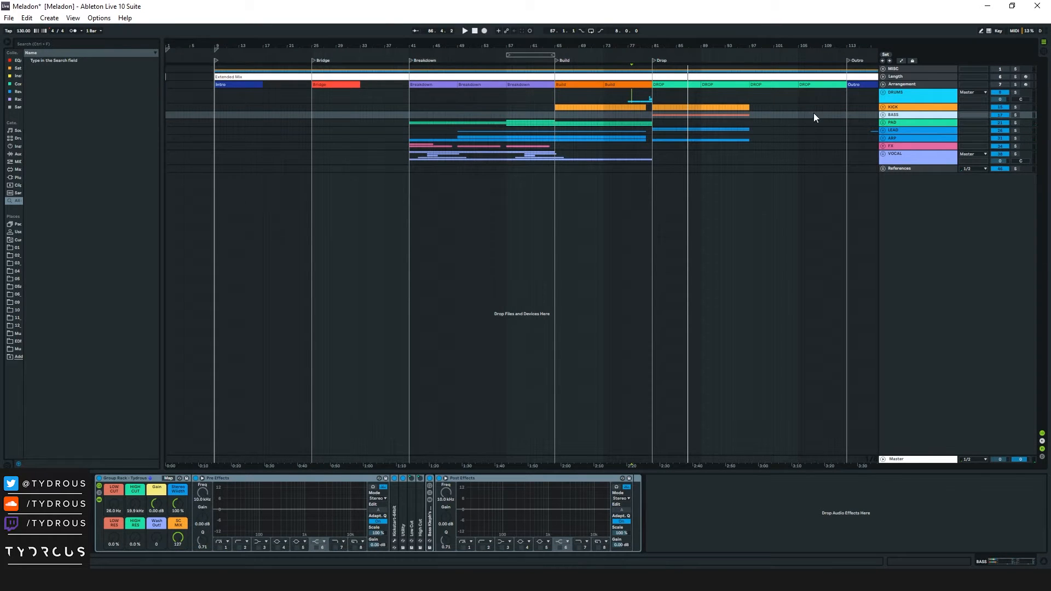
# Step: Unfold all track groups and select the first A# Minor - Option 1 clip on the Chords 1 track at the Drop
pyautogui.click(667, 116)
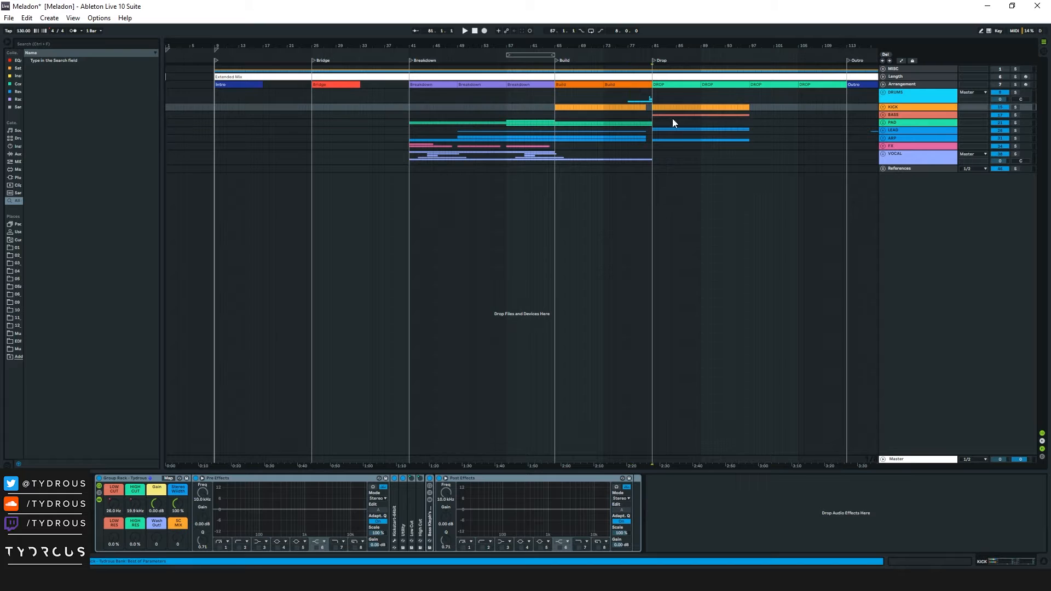
pyautogui.keyDown('alt'); pyautogui.click(885, 130); pyautogui.keyUp('alt')
pyautogui.click(687, 162)
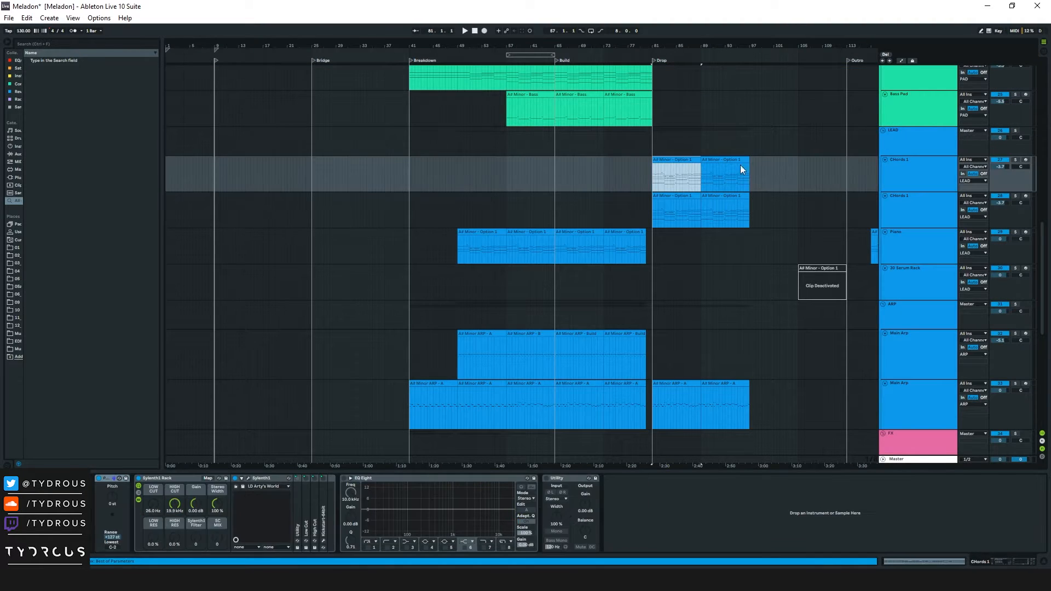
pyautogui.click(924, 141)
pyautogui.moveTo(692, 45); pyautogui.dragTo(691, 77)
pyautogui.click(703, 174)
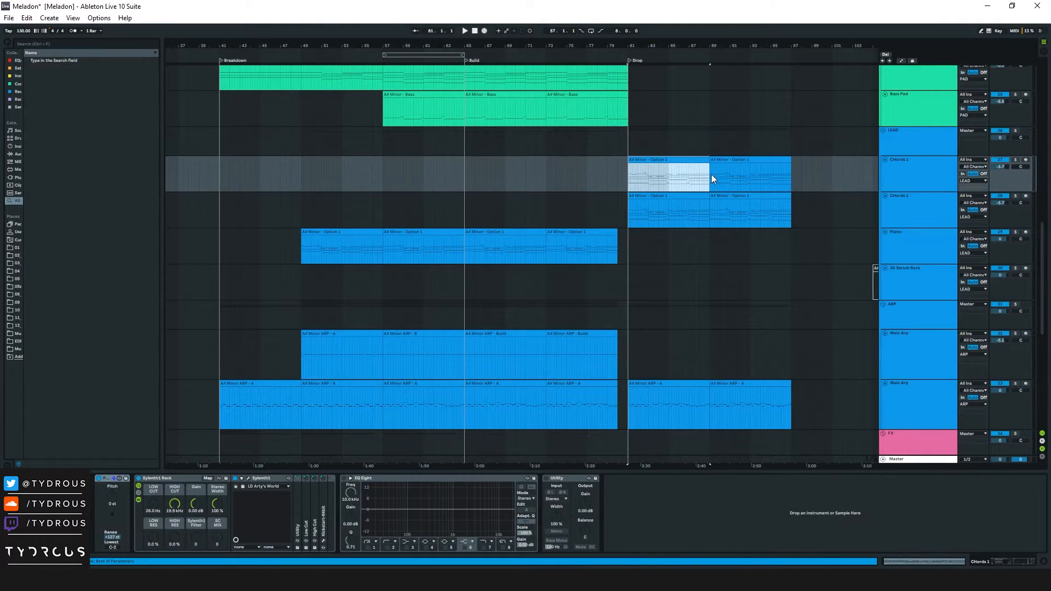
# Step: Solo the LEAD group and its first Chords 1 track
pyautogui.click(898, 141)
pyautogui.click(916, 175)
pyautogui.click(911, 216)
pyautogui.click(708, 164)
pyautogui.click(701, 163)
pyautogui.click(1014, 160)
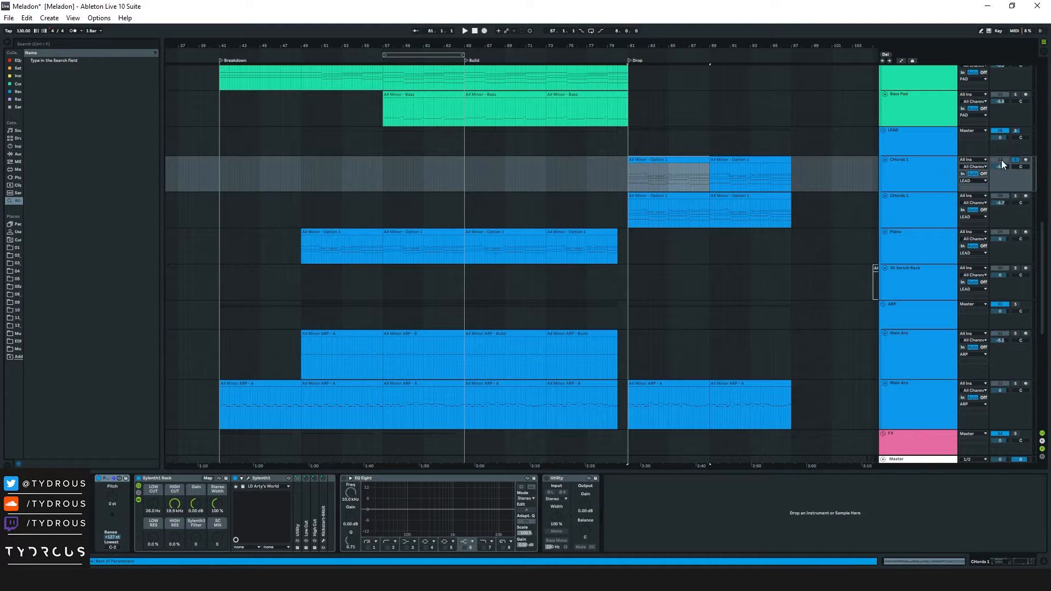
# Step: Show the first Chords 1 track's Sylenth1 with the LD Arty's World preset and play its clip from the Drop
pyautogui.click(919, 176)
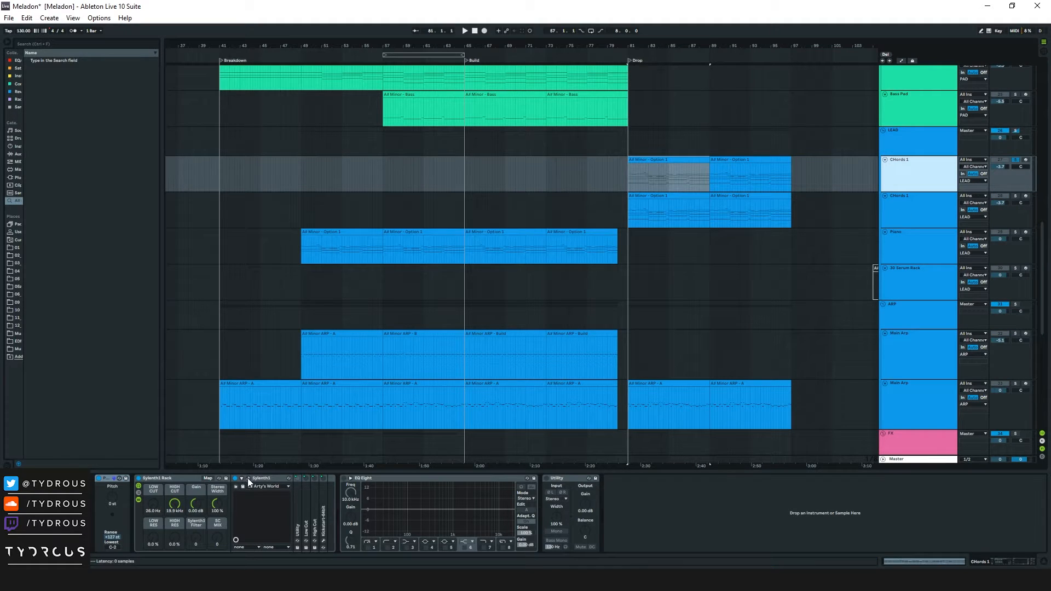
pyautogui.hotkey('ctrl', 'alt', 'p')
pyautogui.moveTo(321, 156); pyautogui.dragTo(185, 116)
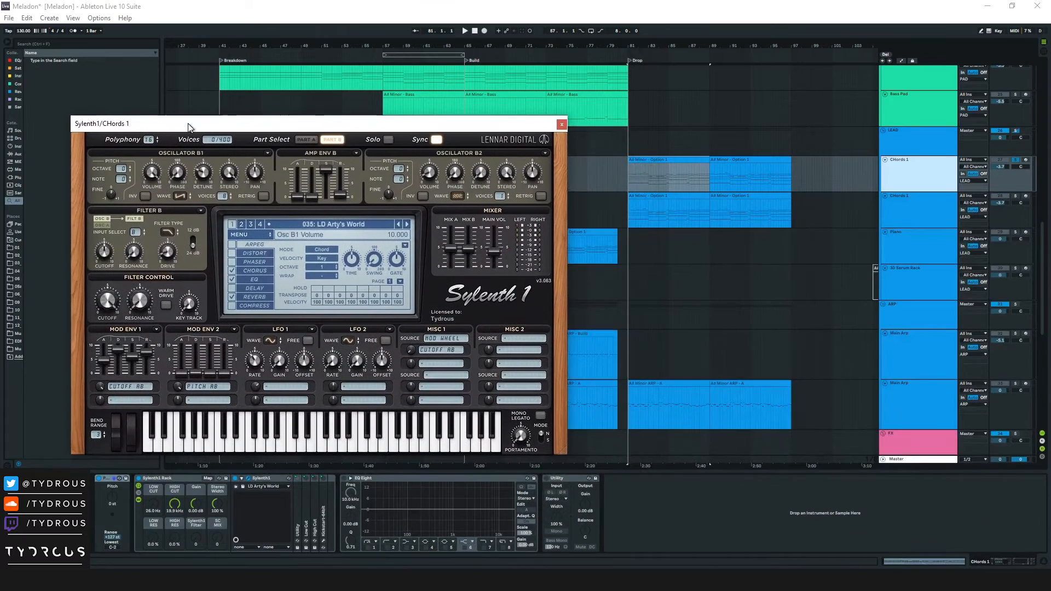
pyautogui.click(651, 167)
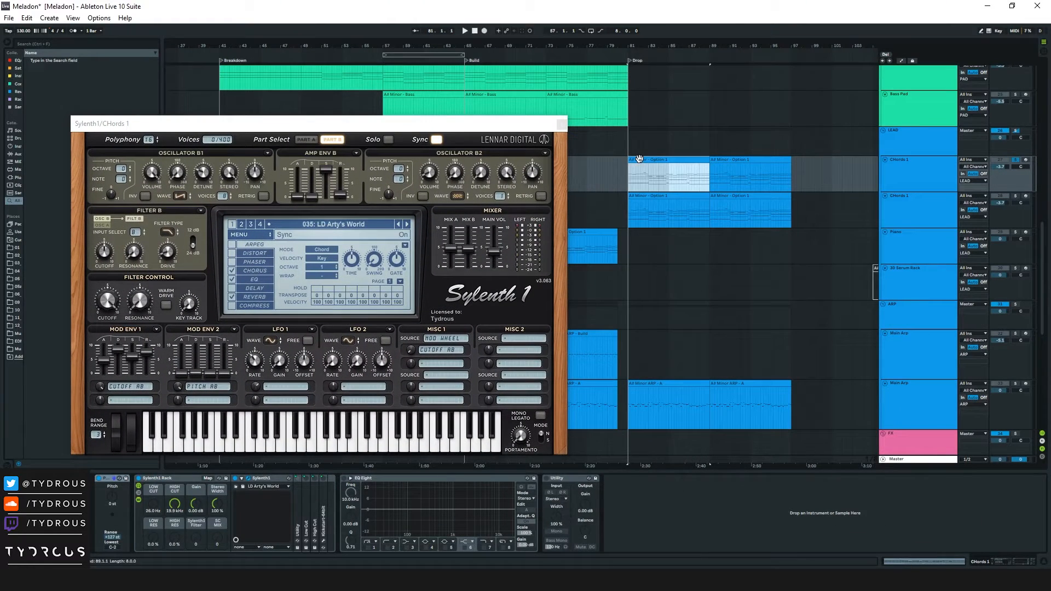
pyautogui.press('space')
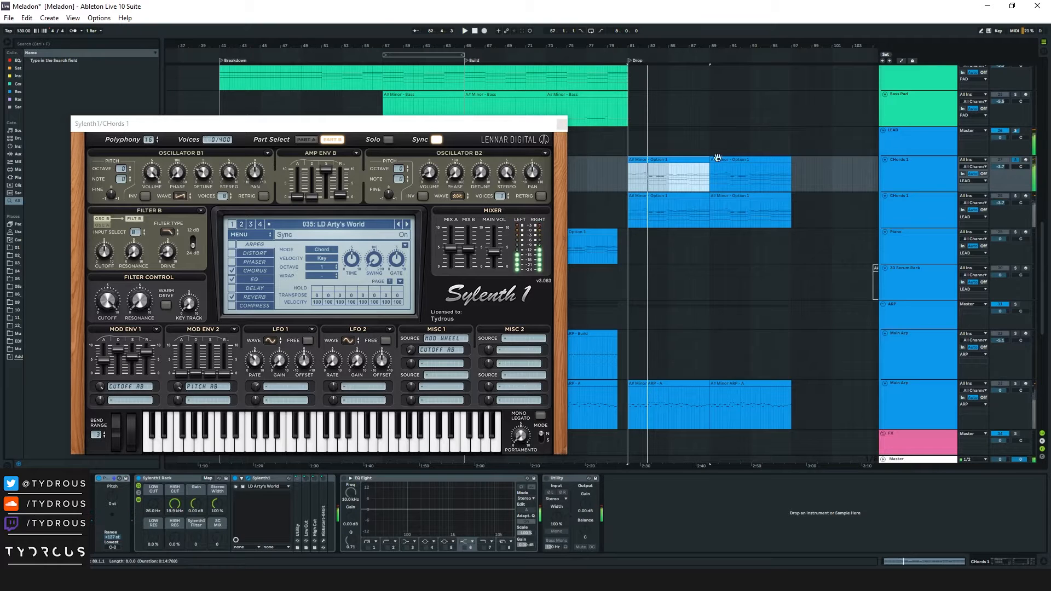
# Step: Solo the second Chords 1 track, show its Sylenth1 with the LD Audien and Zen Meet Again preset, and play it from the Drop
pyautogui.click(1013, 202)
pyautogui.click(1014, 197)
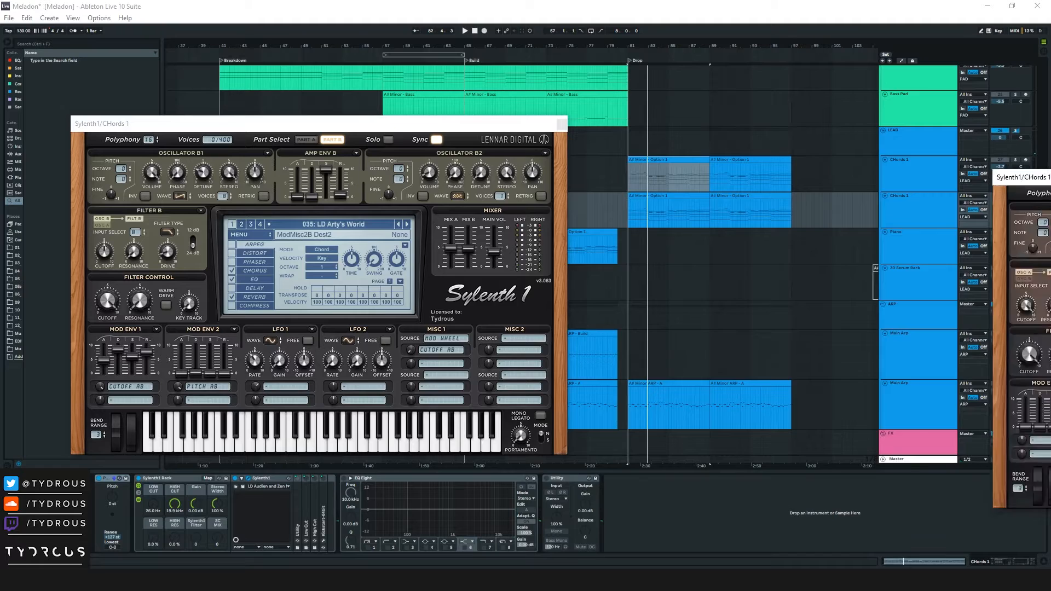
pyautogui.moveTo(798, 134); pyautogui.dragTo(530, 123)
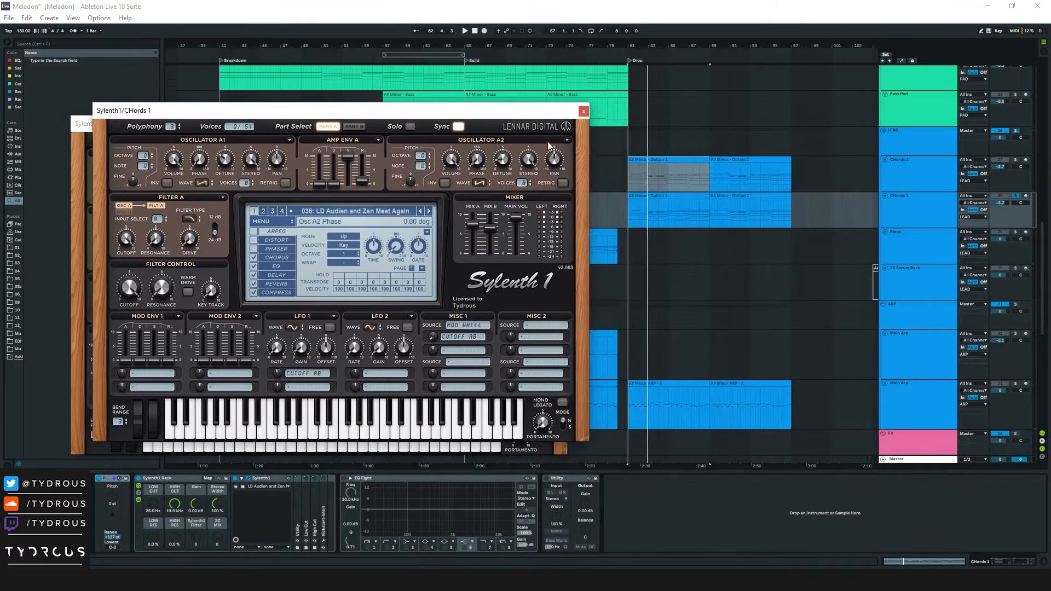
pyautogui.press('space')
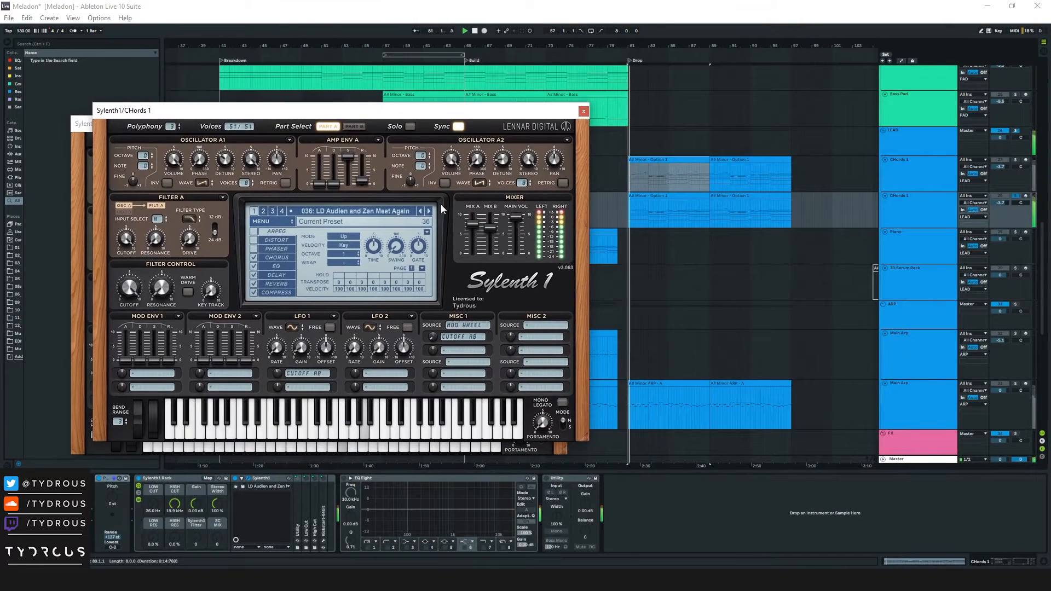
pyautogui.click(471, 211)
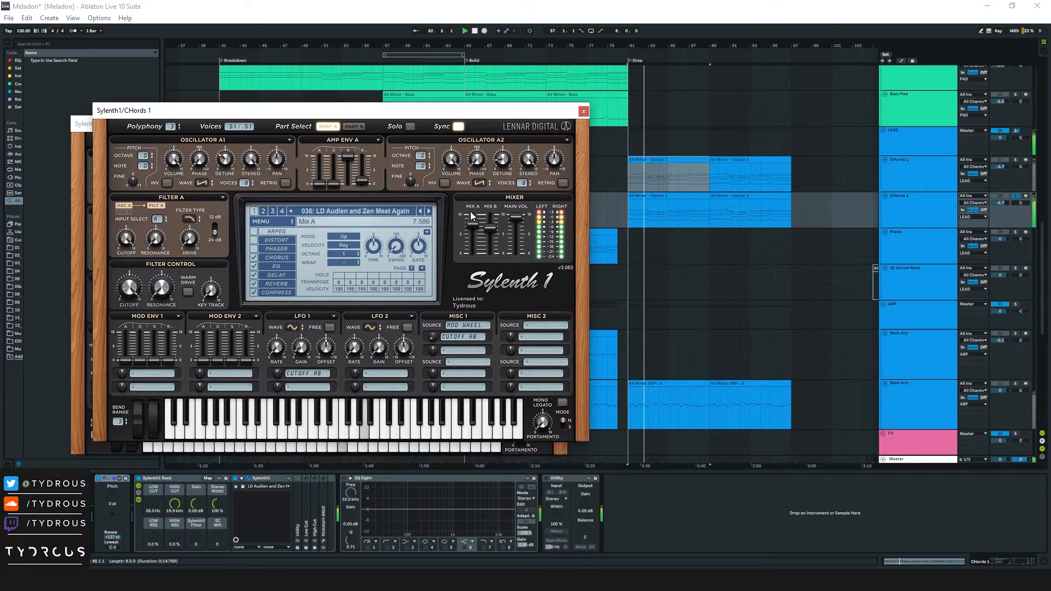
# Step: Close both Sylenth1 windows and select the LEAD group
pyautogui.click(583, 112)
pyautogui.click(564, 124)
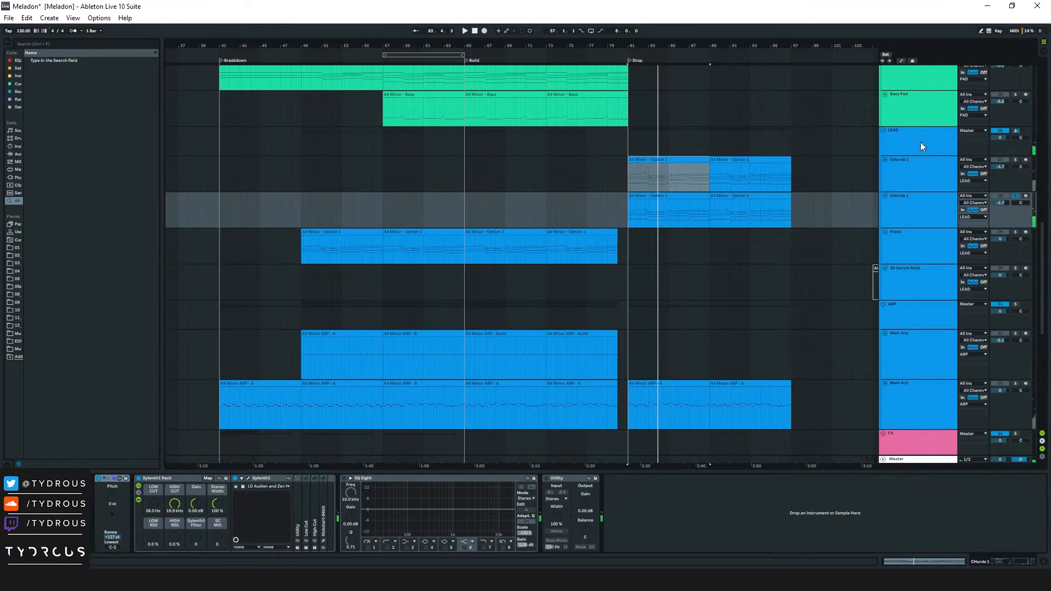
pyautogui.click(914, 145)
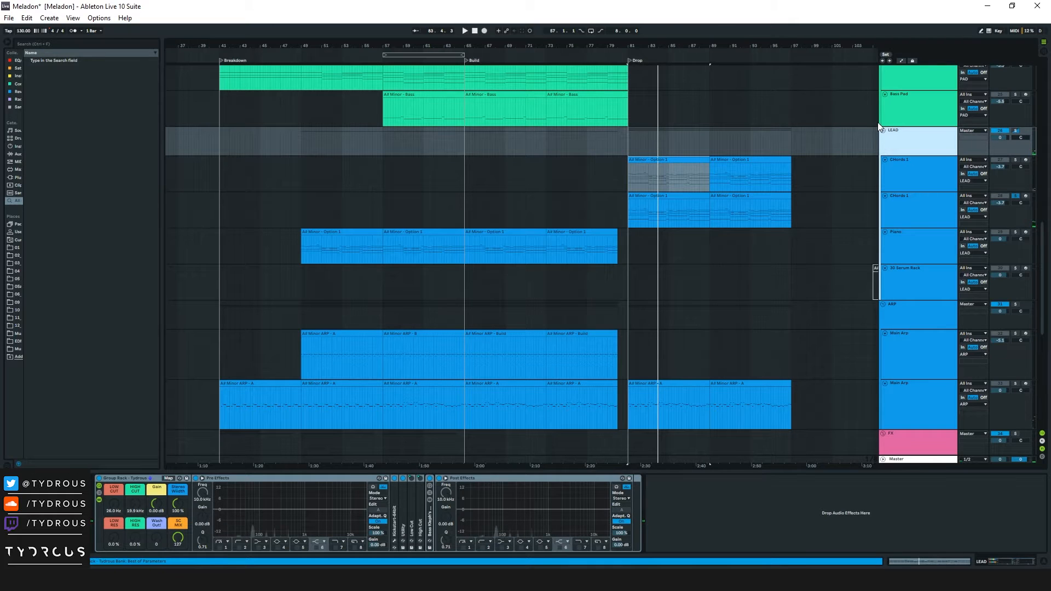
# Step: Solo the ARP group and play the second Main Arp track's clip from the start of the Drop
pyautogui.click(913, 384)
pyautogui.click(896, 367)
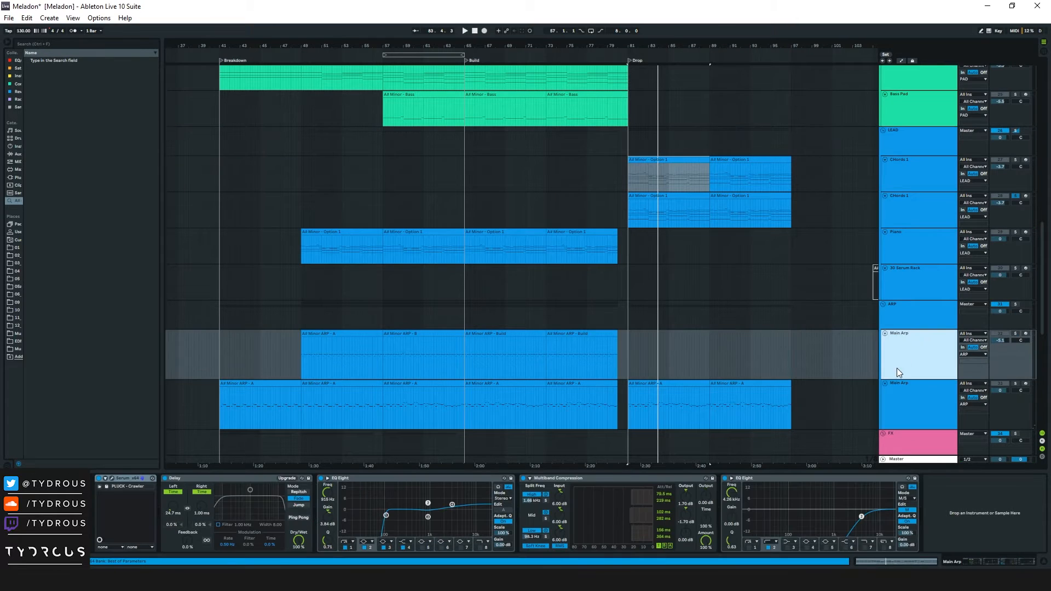
pyautogui.click(663, 382)
pyautogui.click(912, 353)
pyautogui.click(982, 316)
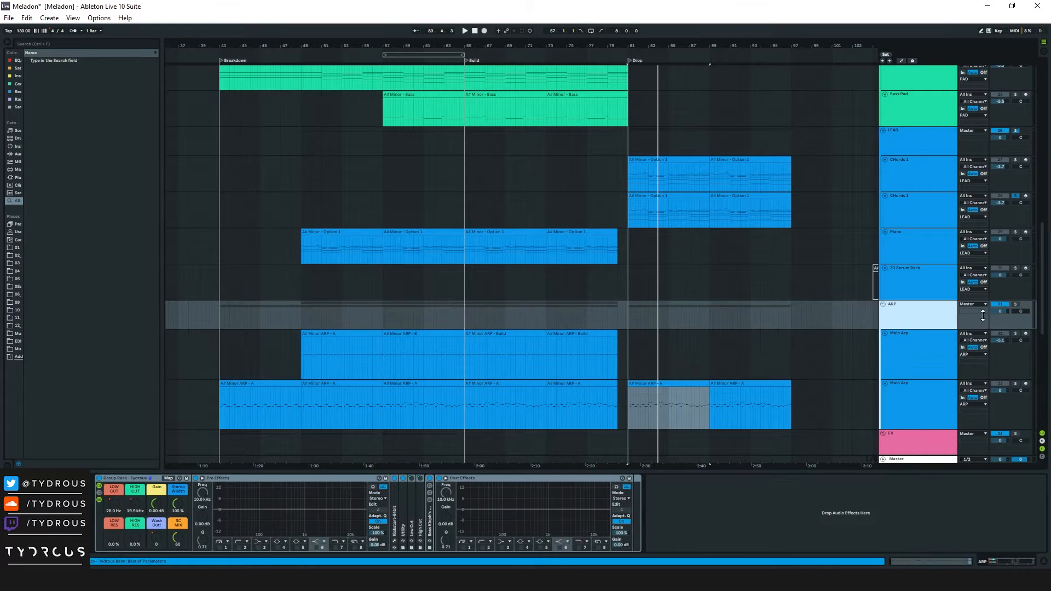
pyautogui.click(1014, 304)
pyautogui.click(646, 390)
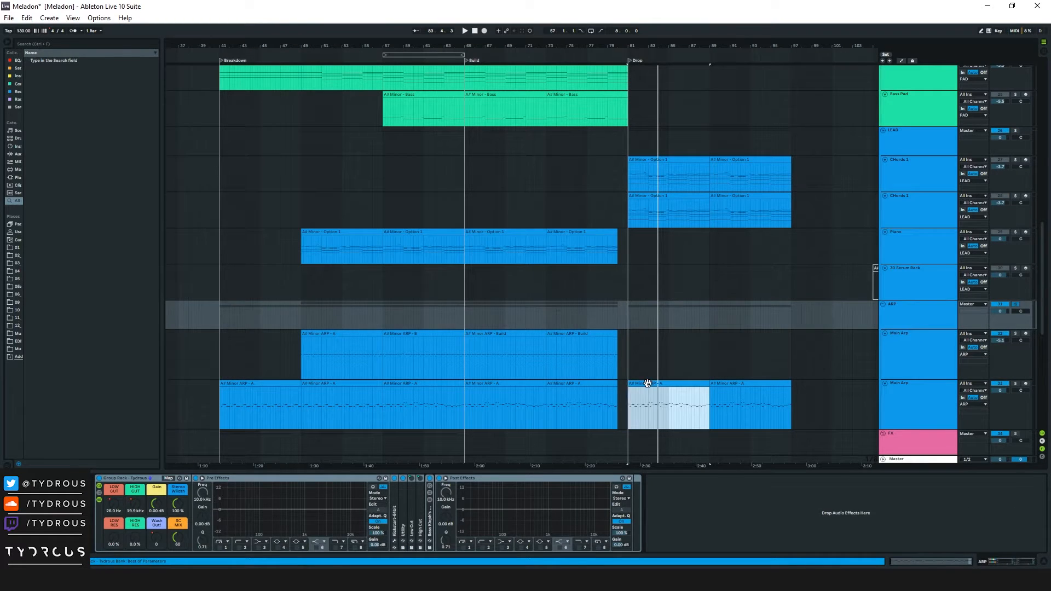
pyautogui.press('space')
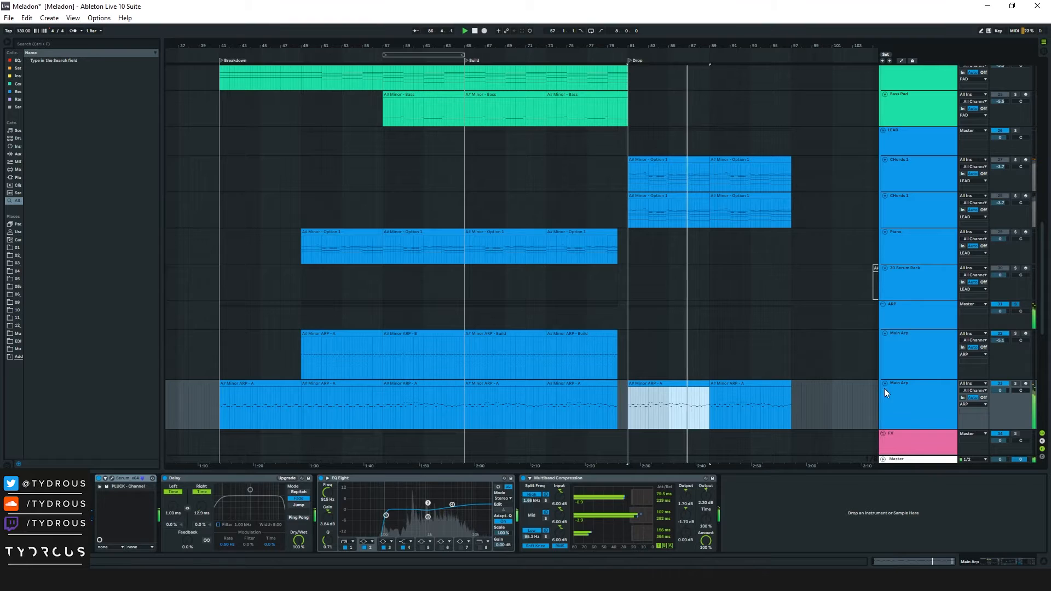
# Step: Fold all the track groups back to the compact arrangement overview
pyautogui.click(912, 174)
pyautogui.keyDown('alt'); pyautogui.click(885, 130); pyautogui.keyUp('alt')
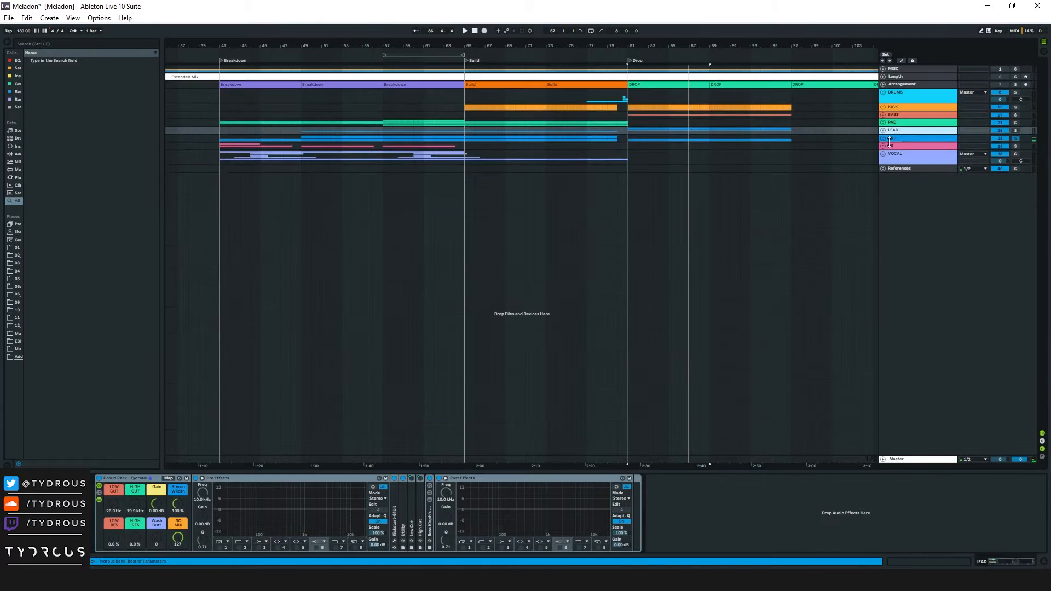
pyautogui.moveTo(624, 42); pyautogui.dragTo(699, 11)
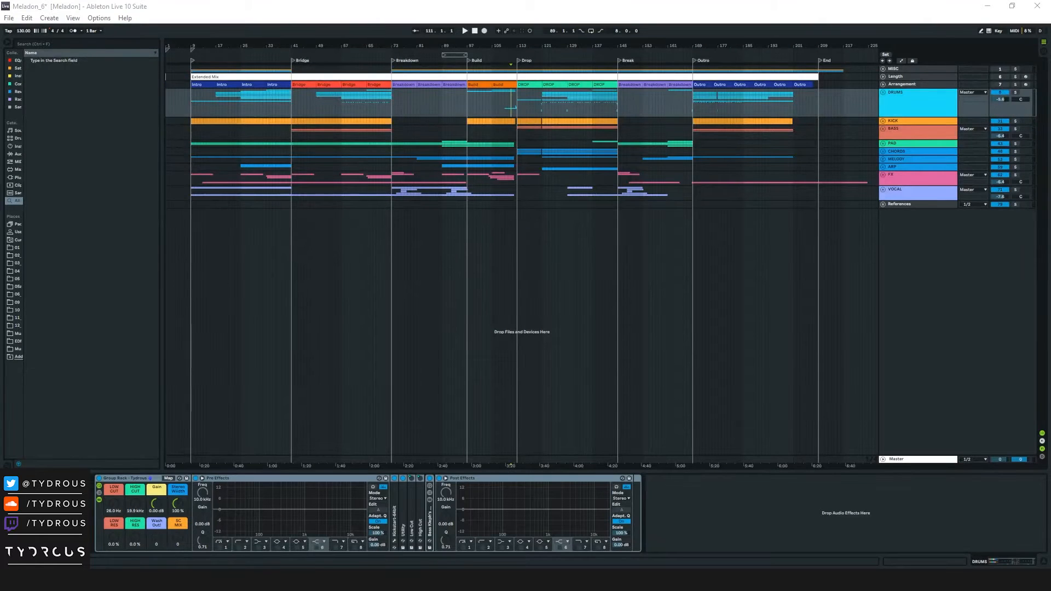
# Step: Switch to the Meladon_6 project and highlight the DRUMS group, and then the KICK through VOCAL groups, across the arrangement
pyautogui.click(531, 253)
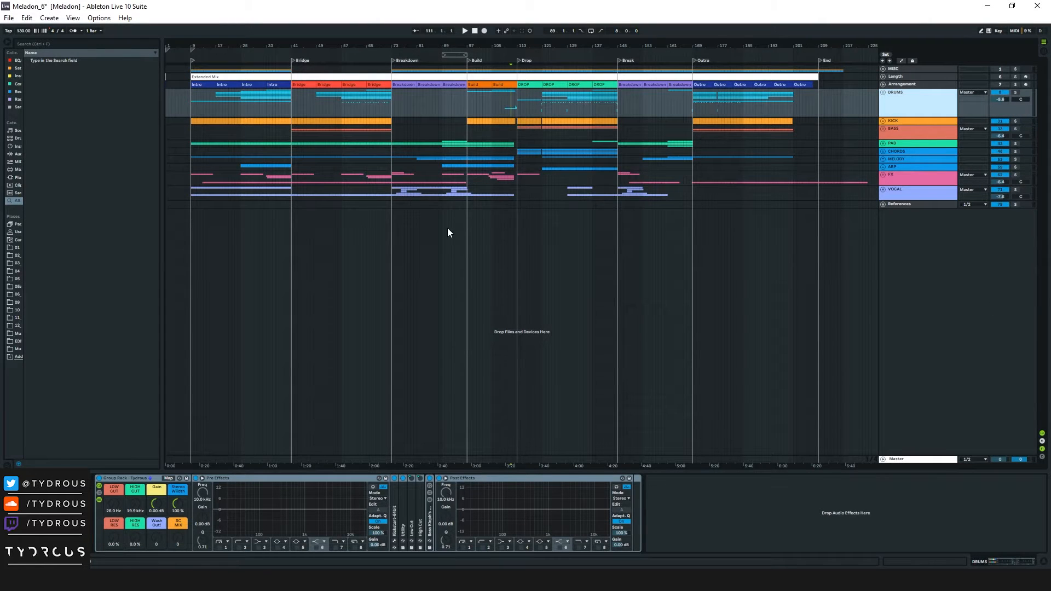
pyautogui.moveTo(208, 45); pyautogui.dragTo(208, 55)
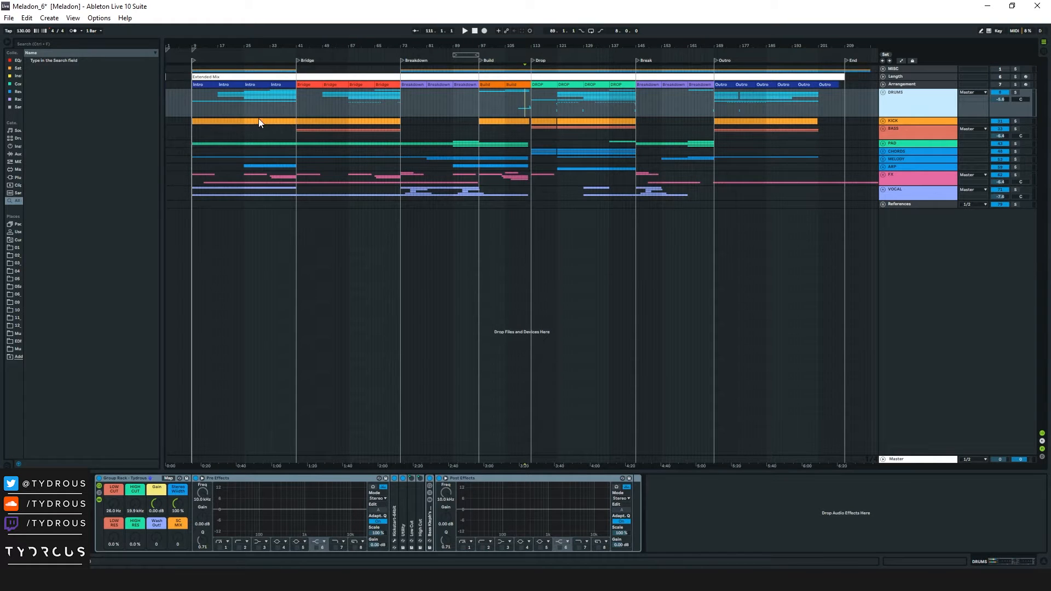
pyautogui.moveTo(218, 100); pyautogui.dragTo(824, 102)
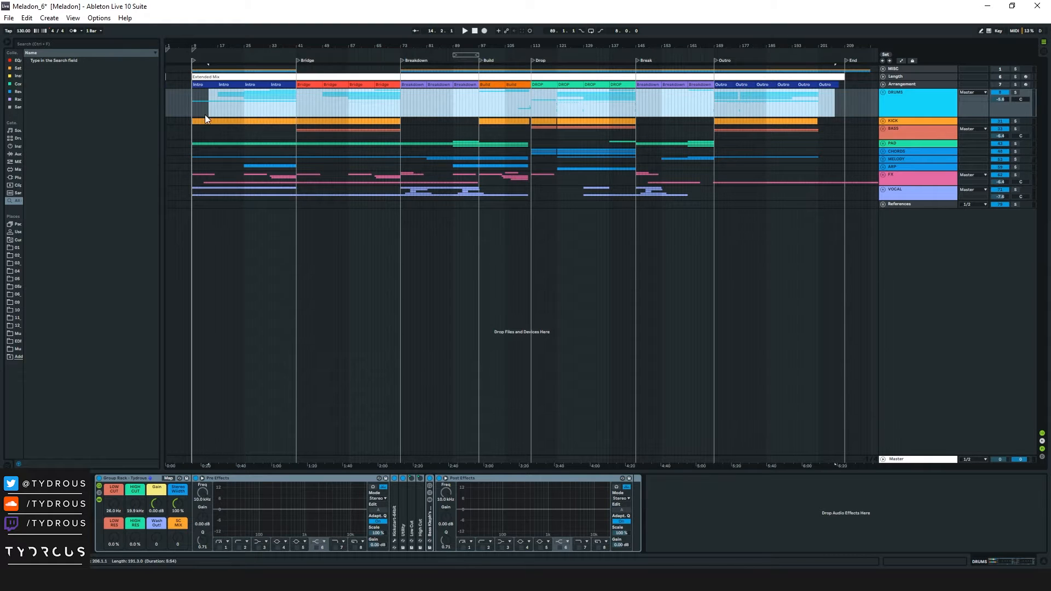
pyautogui.moveTo(225, 123); pyautogui.dragTo(816, 188)
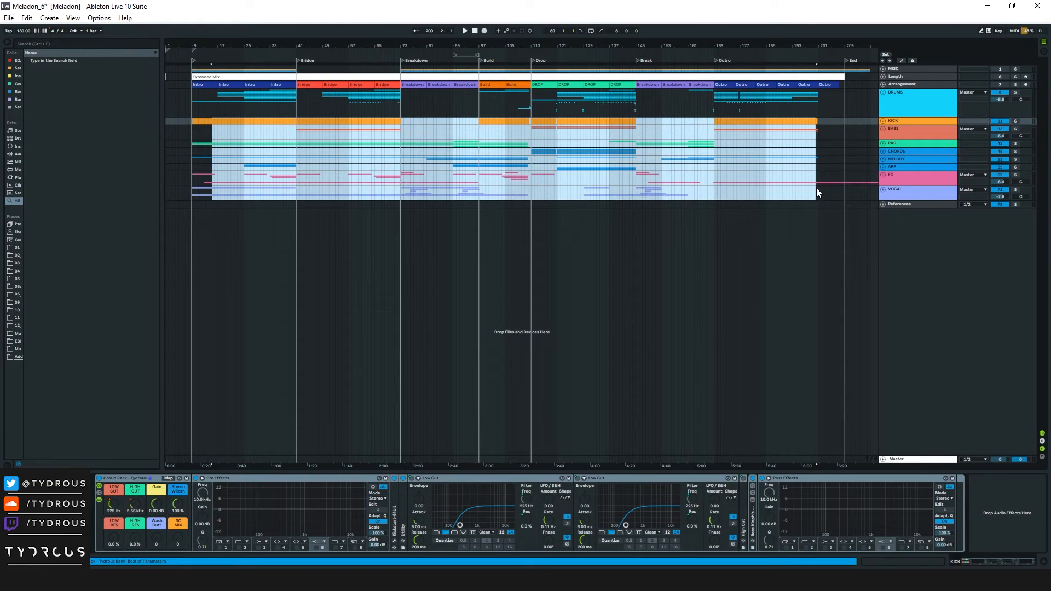
# Step: Walk through the Arrangement track's sections from Intro and Bridge through Breakdown, Build and Drop to the break and Outro
pyautogui.click(275, 86)
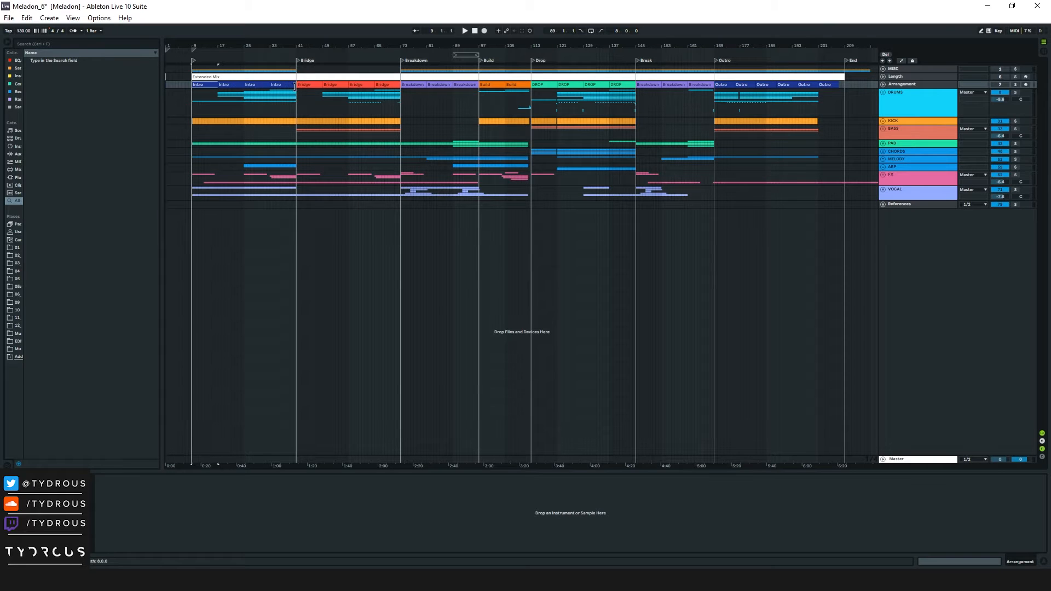
pyautogui.moveTo(400, 84); pyautogui.dragTo(323, 85)
pyautogui.click(407, 78)
pyautogui.moveTo(505, 84); pyautogui.dragTo(541, 81)
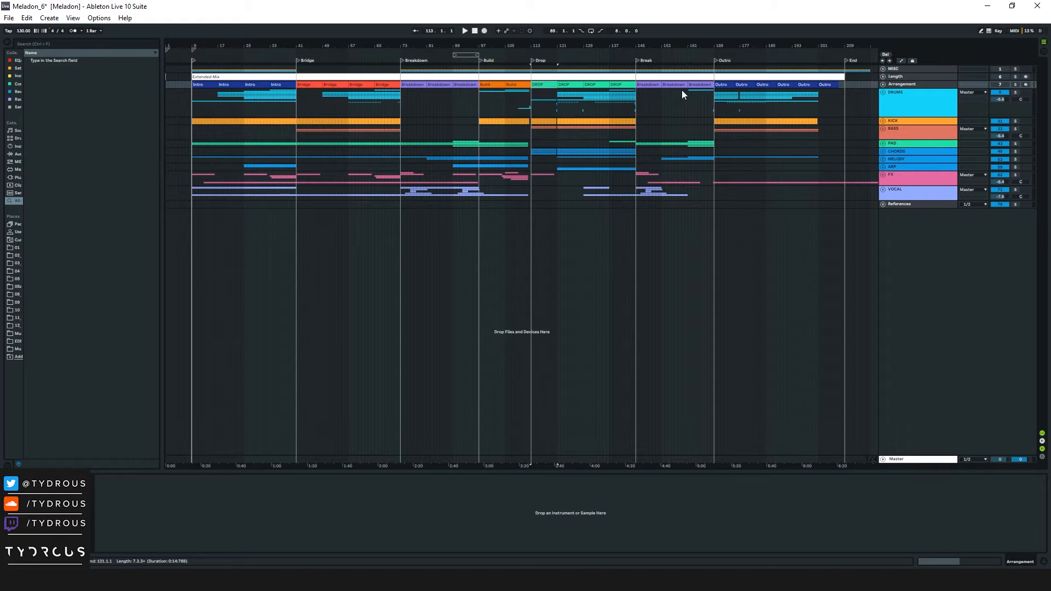
pyautogui.click(645, 82)
pyautogui.moveTo(656, 84); pyautogui.dragTo(722, 83)
pyautogui.click(724, 82)
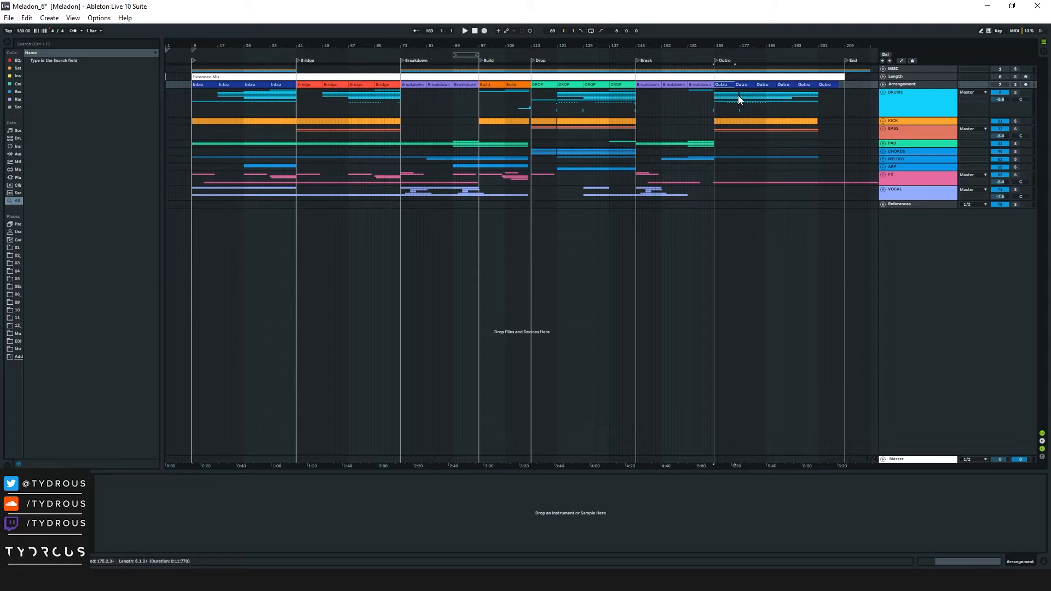
pyautogui.click(689, 80)
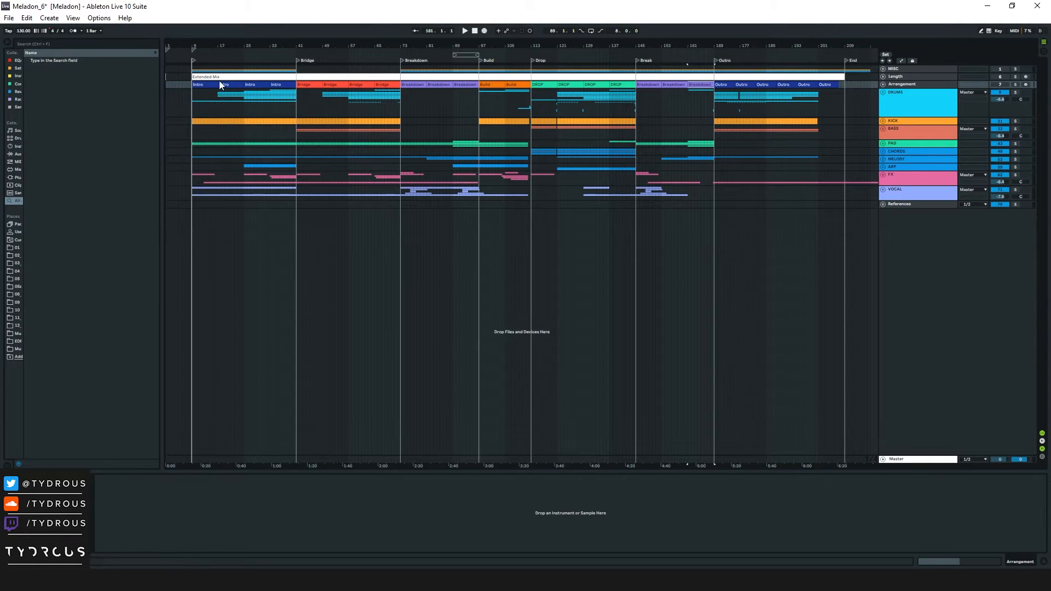
# Step: Play the arrangement from the first Intro clip, and play on again from the fourth Intro clip
pyautogui.click(206, 86)
pyautogui.press('space')
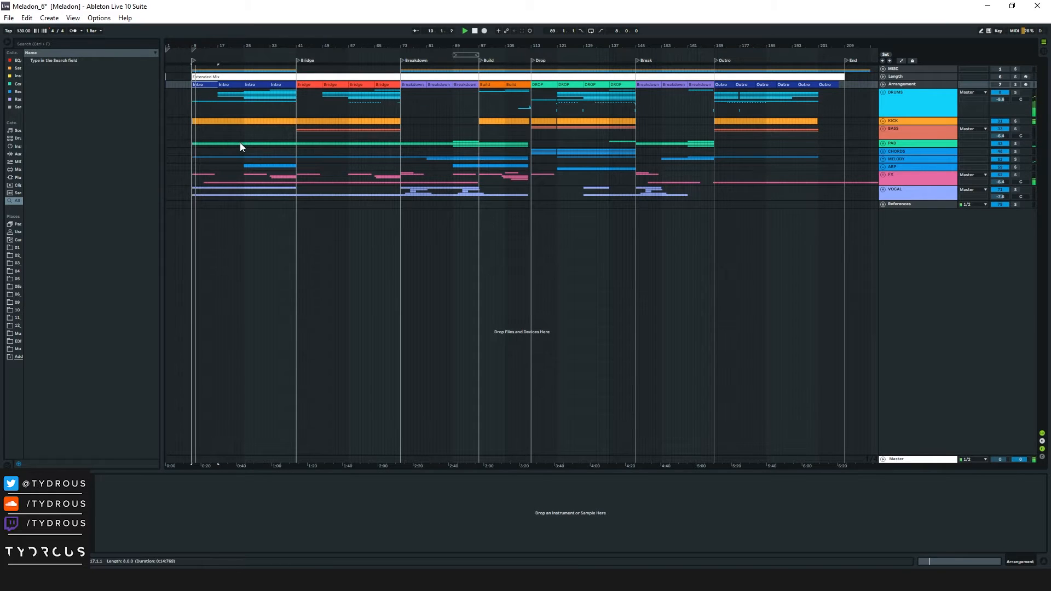
pyautogui.click(253, 86)
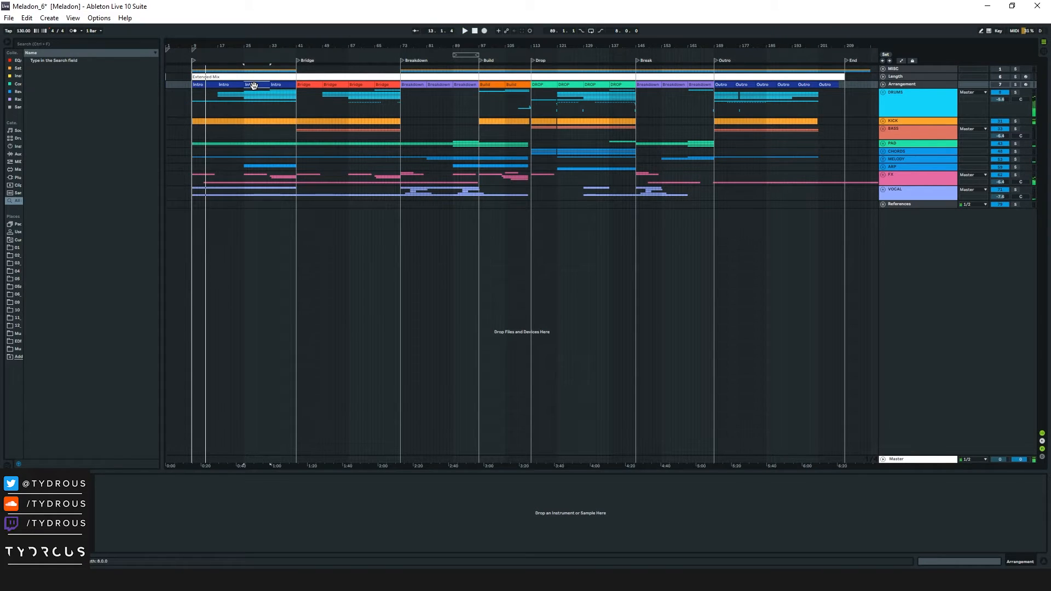
pyautogui.click(287, 83)
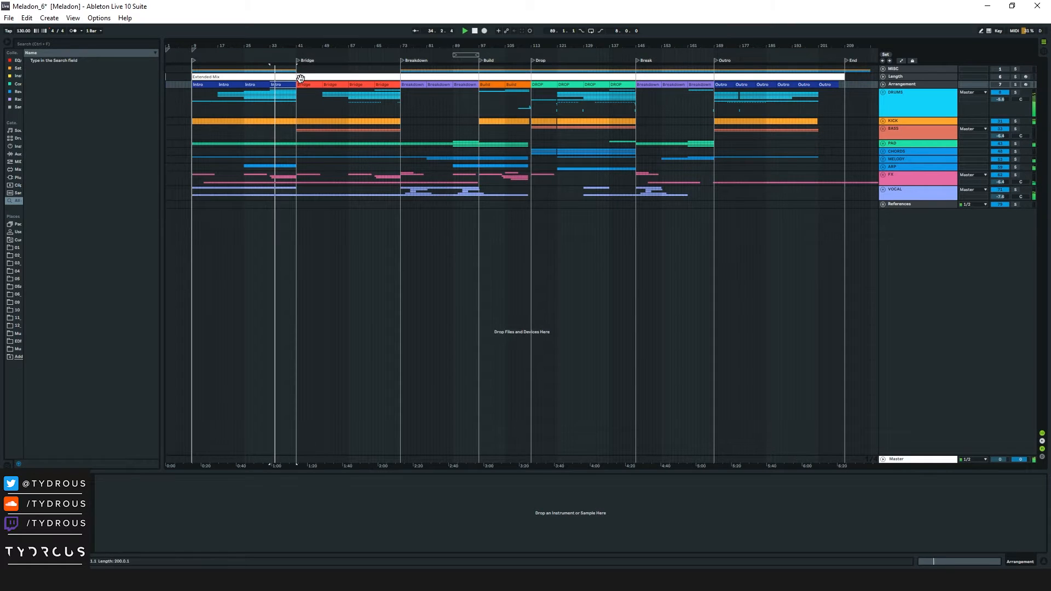
# Step: Continue playback through the Bridge, Breakdown, Drop and Break sections, and stop it in the Break
pyautogui.click(297, 59)
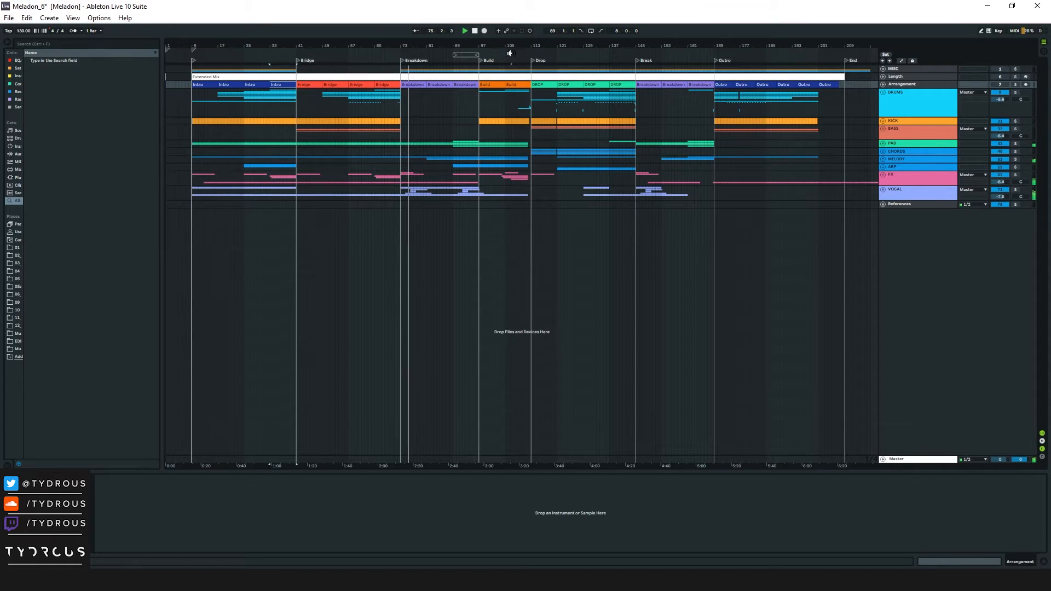
pyautogui.click(511, 210)
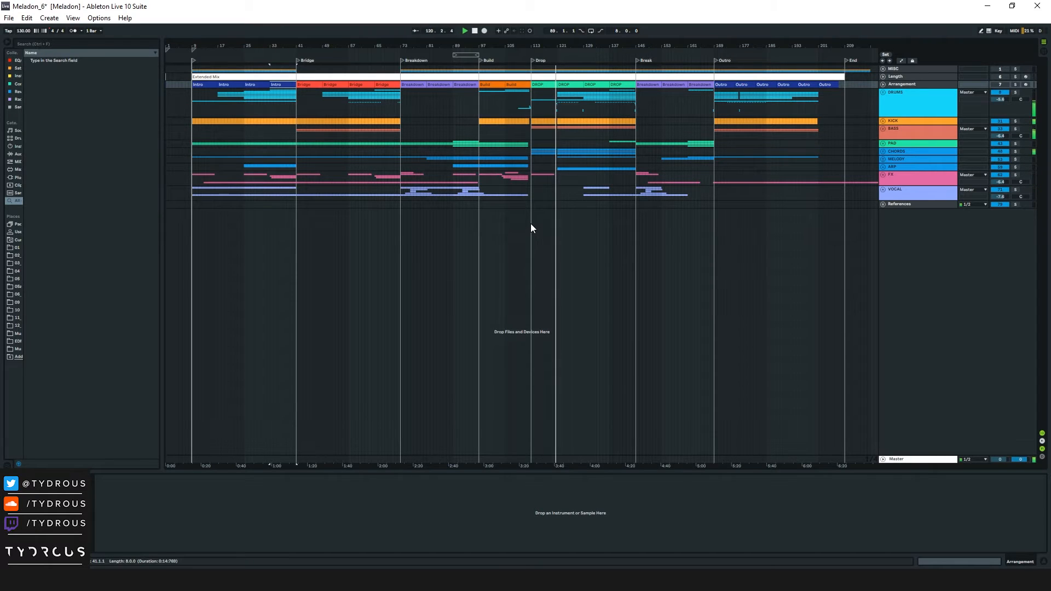
pyautogui.click(622, 74)
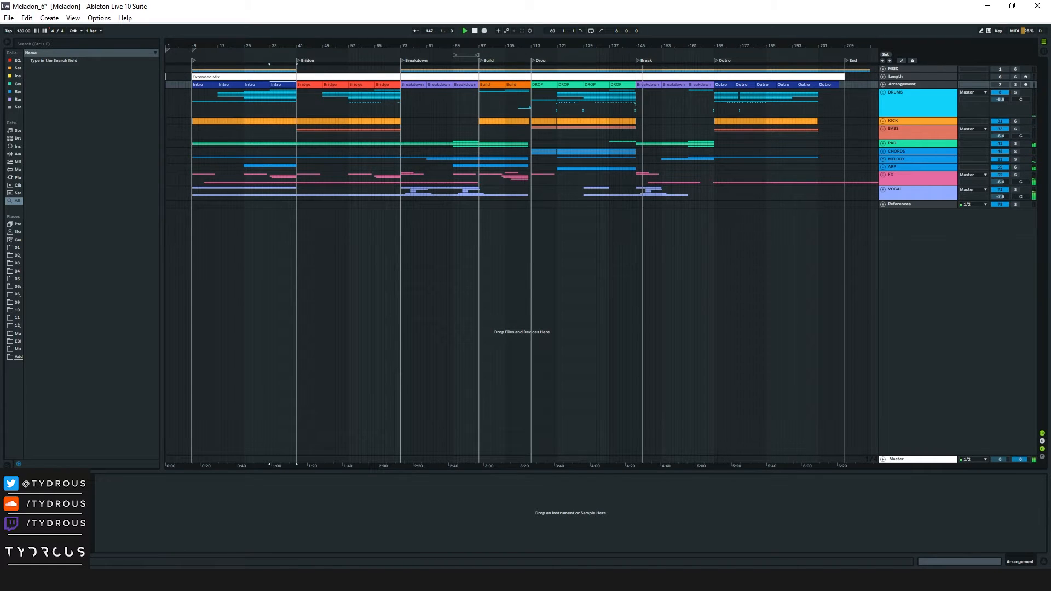
pyautogui.click(647, 158)
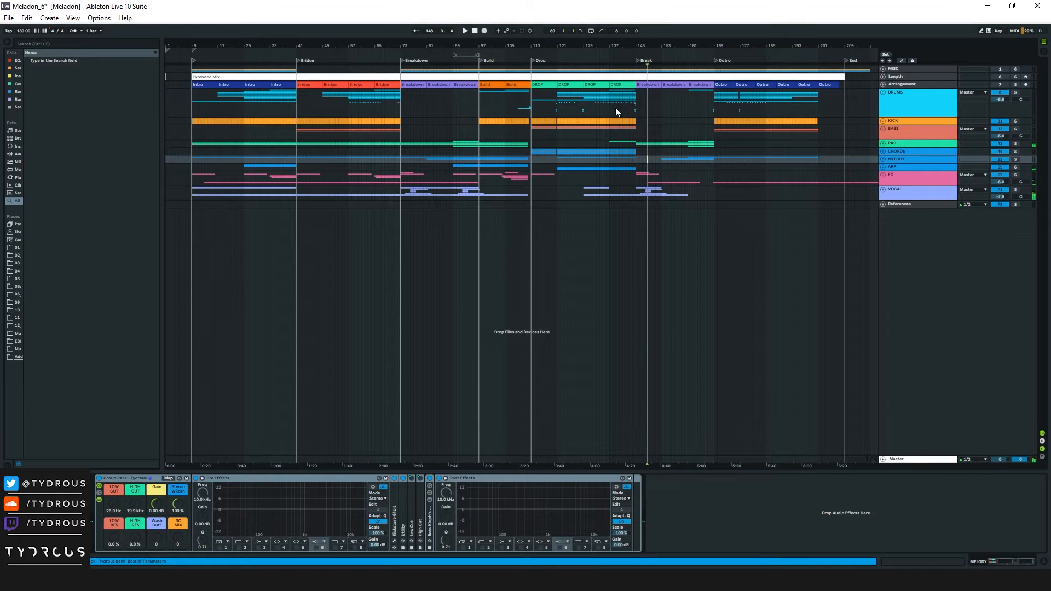
pyautogui.press('-')
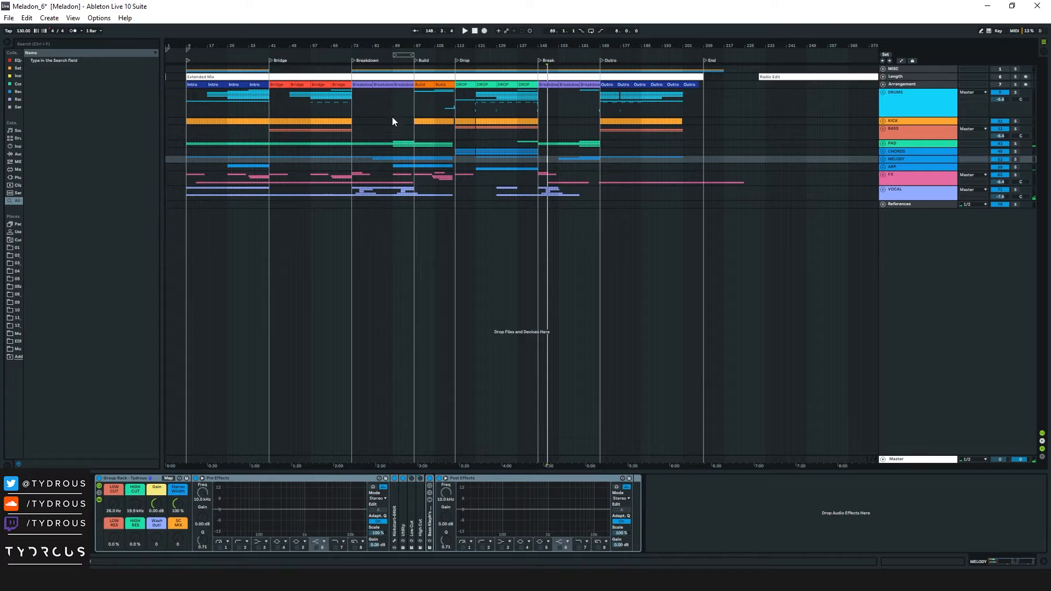
# Step: Compare the starts of Intro and Bridge, and unfold the BASS group to select the first Intro Bass 1 clip in the Bridge
pyautogui.click(192, 85)
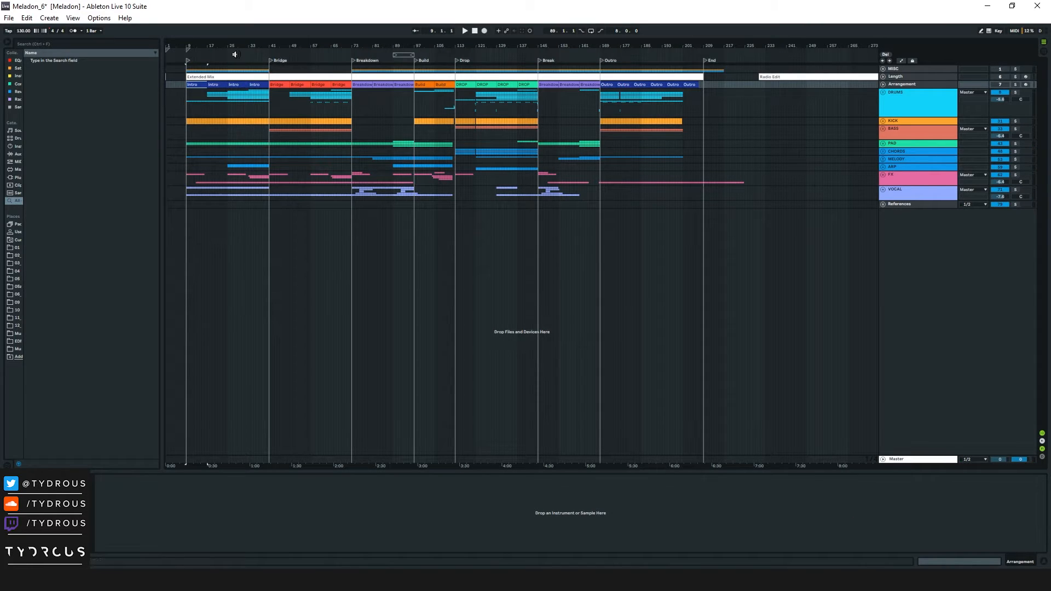
pyautogui.click(280, 84)
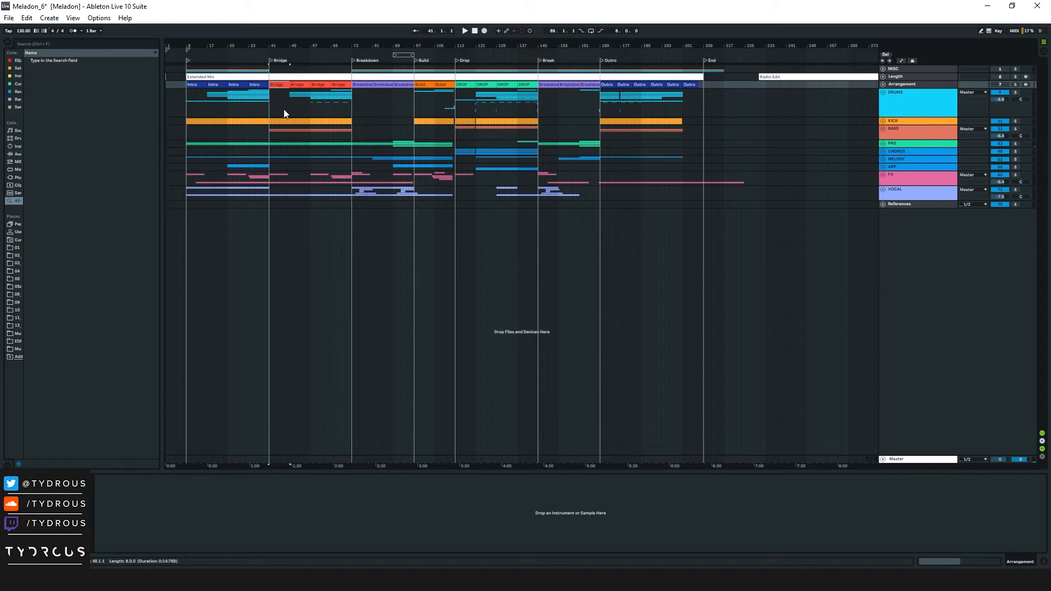
pyautogui.click(882, 129)
pyautogui.click(275, 233)
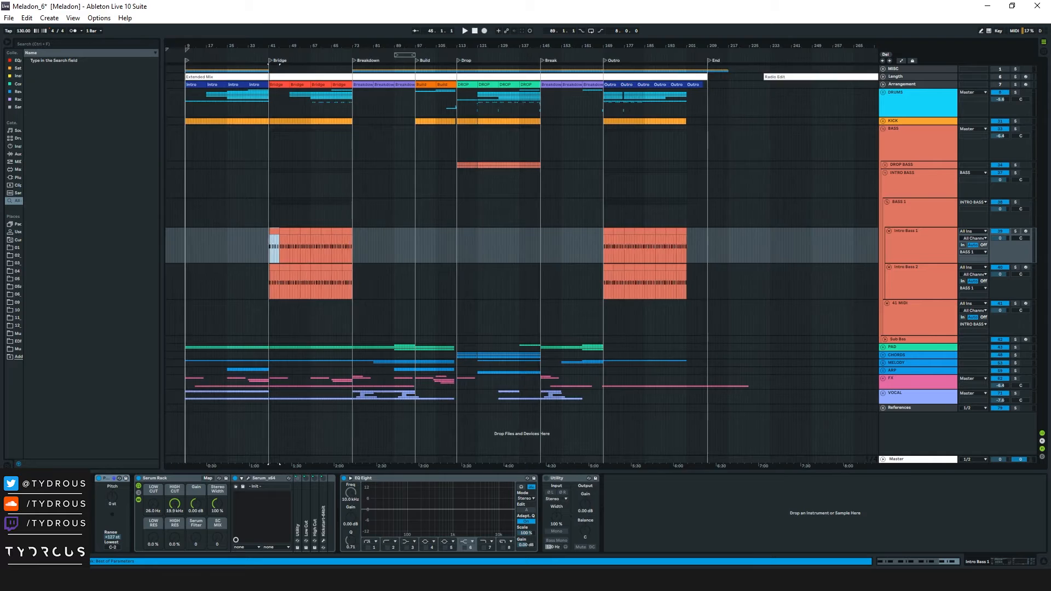
pyautogui.moveTo(270, 43); pyautogui.dragTo(281, 66)
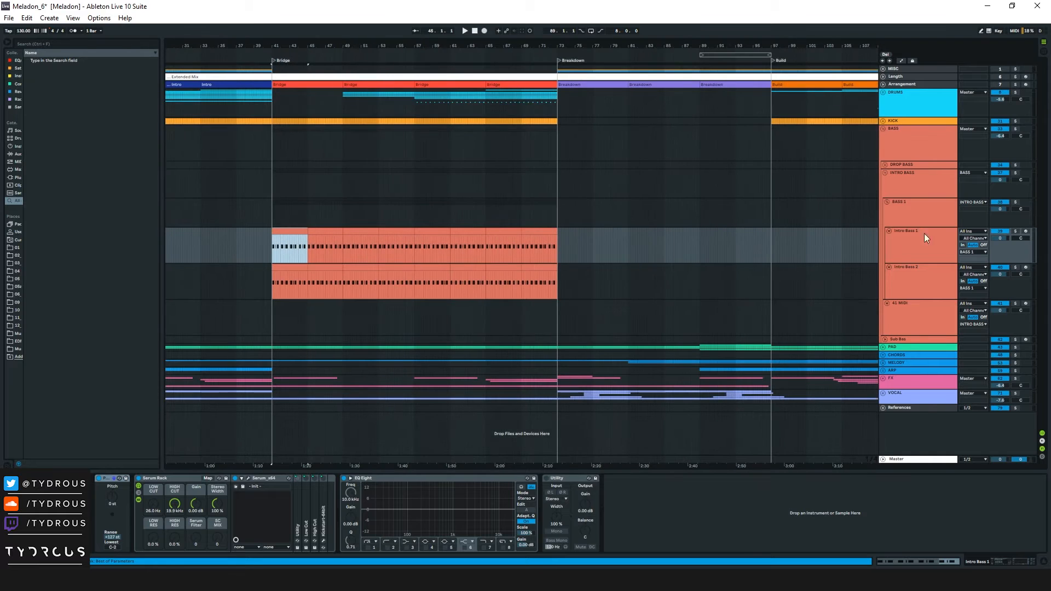
# Step: Solo the BASS 1 group, play it from the start of the Bridge, and add the KICK to the solo
pyautogui.click(1016, 202)
pyautogui.click(903, 210)
pyautogui.press('space')
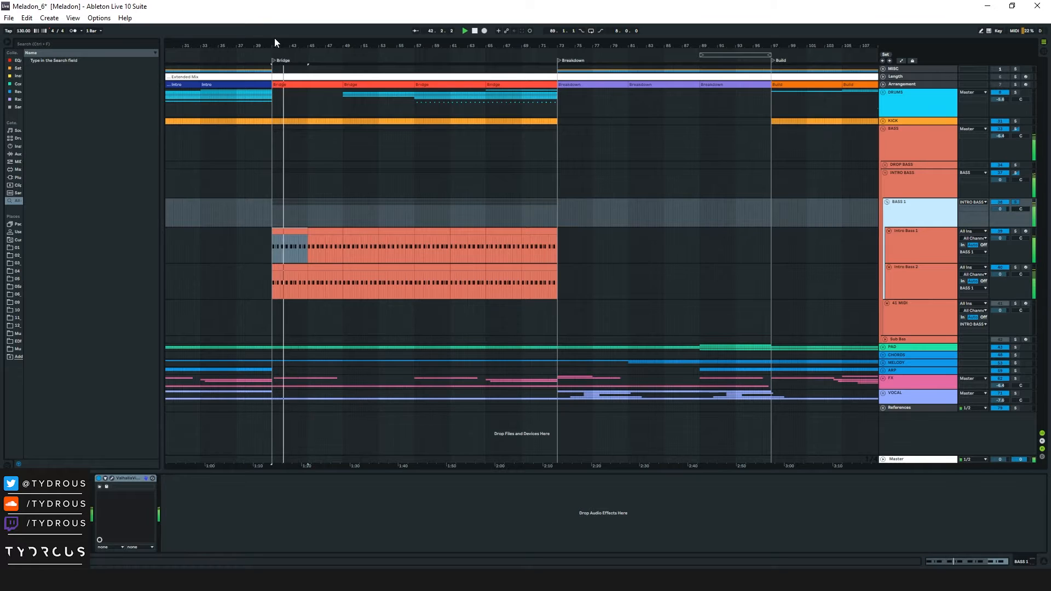
pyautogui.moveTo(276, 41); pyautogui.dragTo(328, 165)
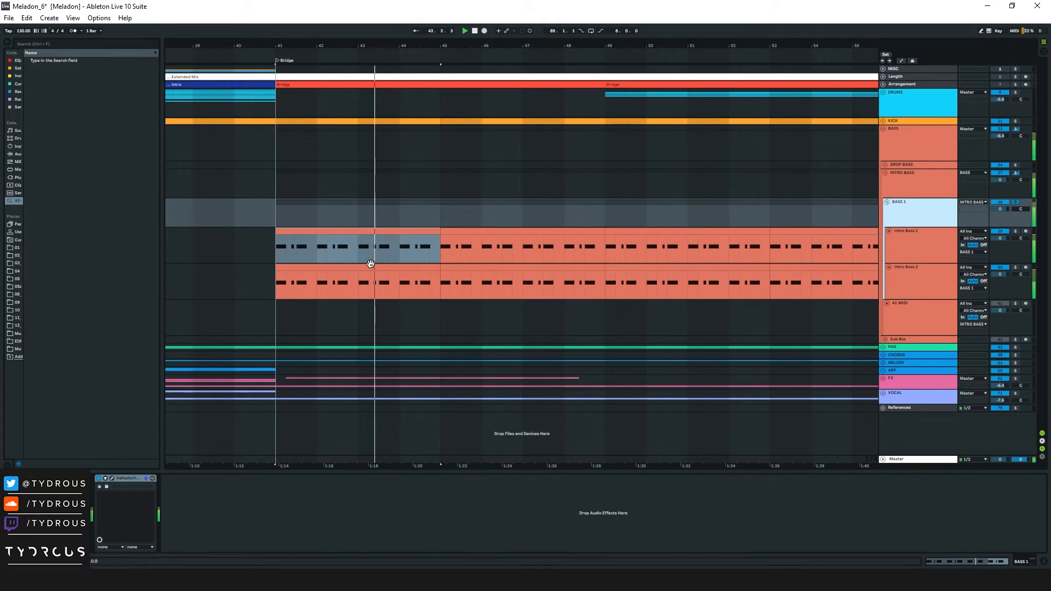
pyautogui.click(1016, 120)
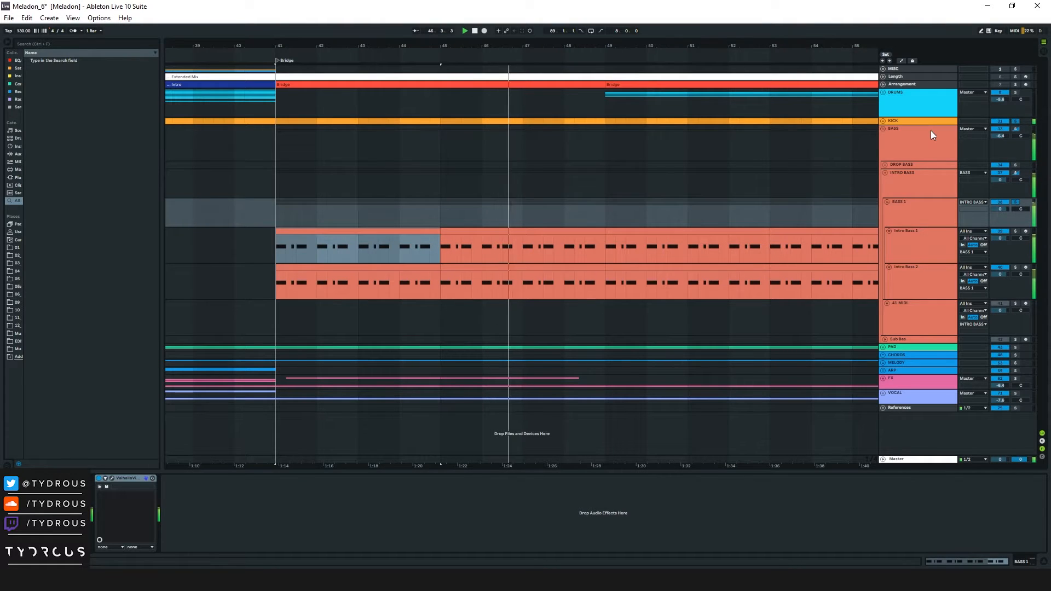
pyautogui.click(1015, 202)
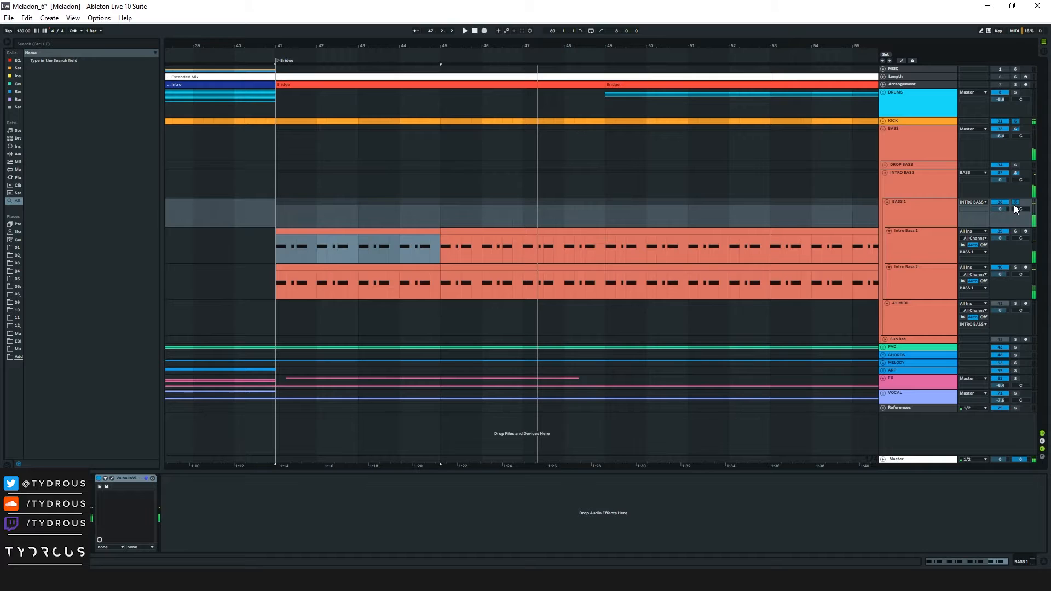
# Step: Fold the BASS group and unfold the DRUMS group to show its tracks around the Bridge
pyautogui.click(892, 149)
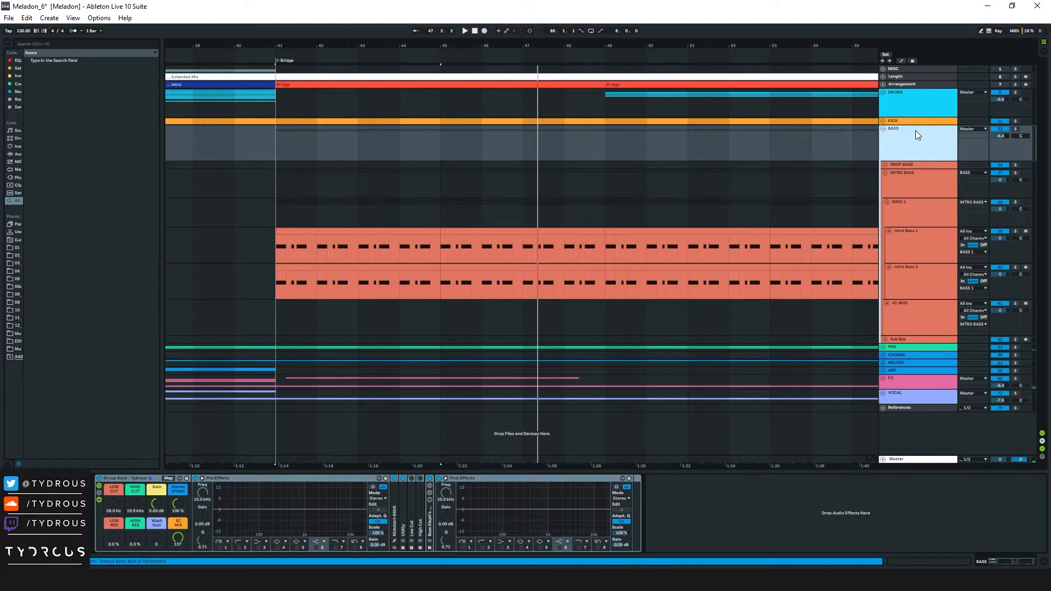
pyautogui.click(884, 129)
pyautogui.moveTo(454, 52); pyautogui.dragTo(453, 48)
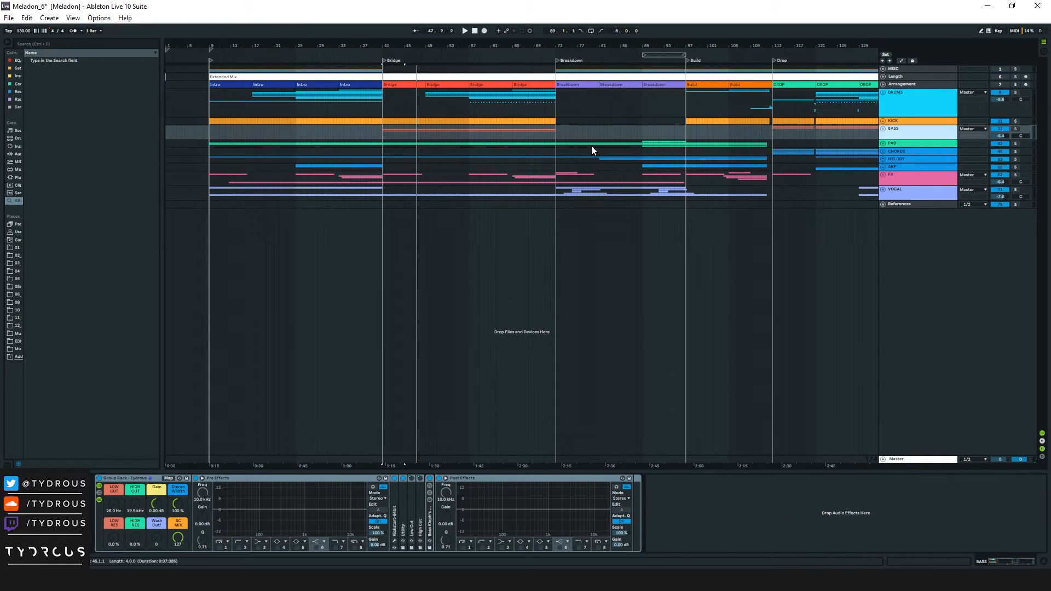
pyautogui.click(468, 98)
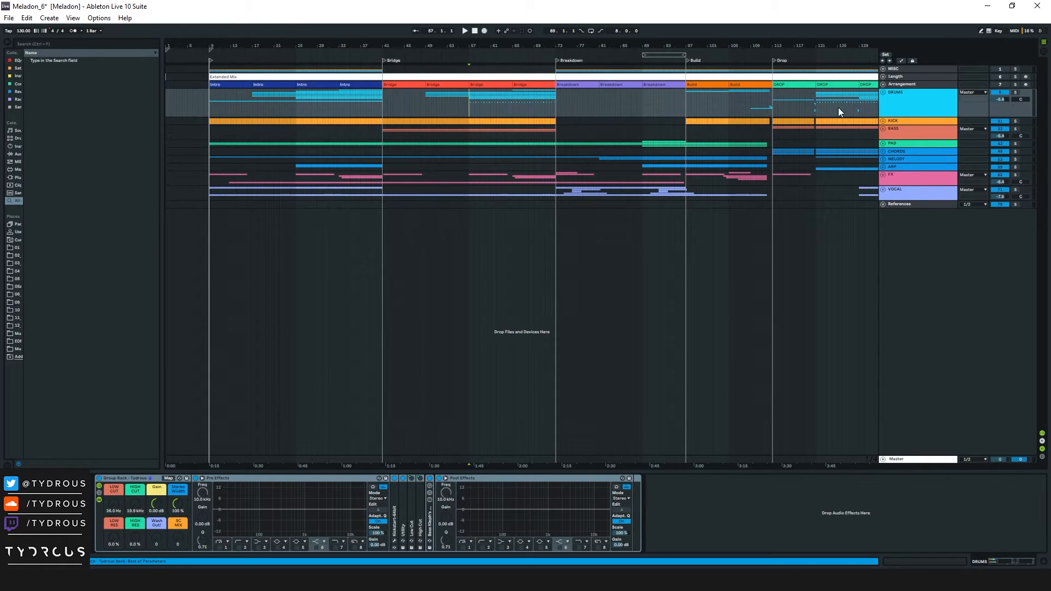
pyautogui.click(882, 92)
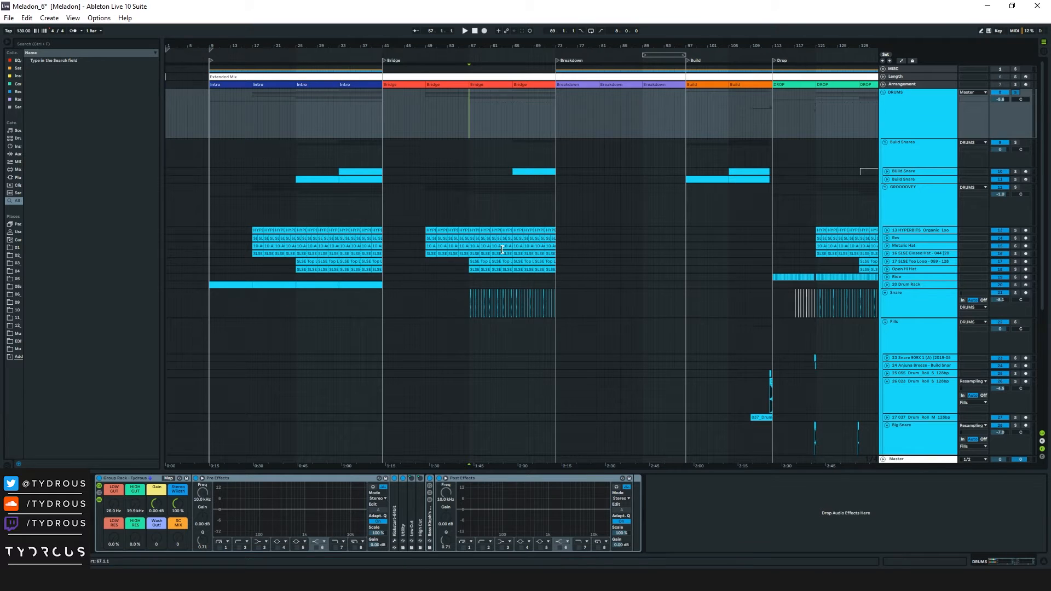
# Step: Play the soloed DRUMS group from bar 57 of the Bridge and unfold its tracks to show their waveforms
pyautogui.click(478, 229)
pyautogui.moveTo(480, 45); pyautogui.dragTo(820, 222)
pyautogui.press('space')
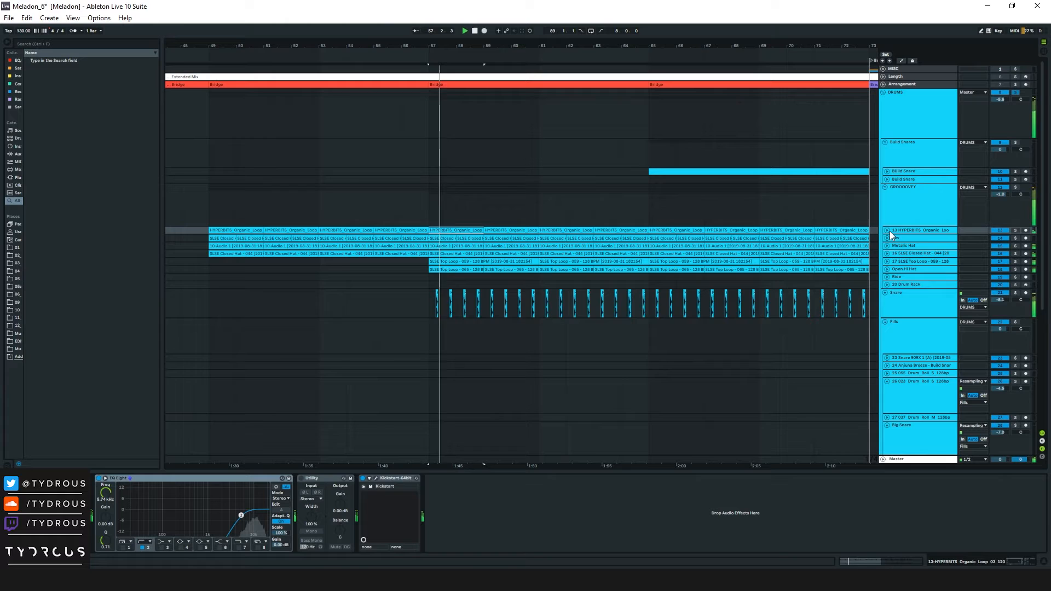
pyautogui.keyDown('alt'); pyautogui.click(886, 230); pyautogui.keyUp('alt')
pyautogui.scroll(-3, 880, 239)
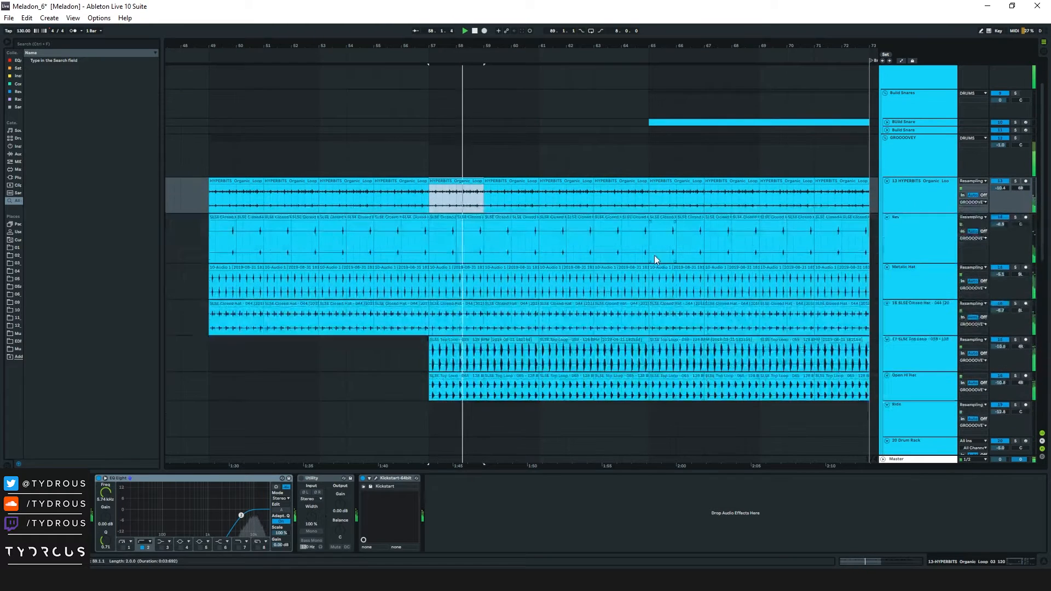
# Step: Solo the groove group inside DRUMS and listen to its loop and hat tracks together
pyautogui.click(935, 159)
pyautogui.click(1013, 138)
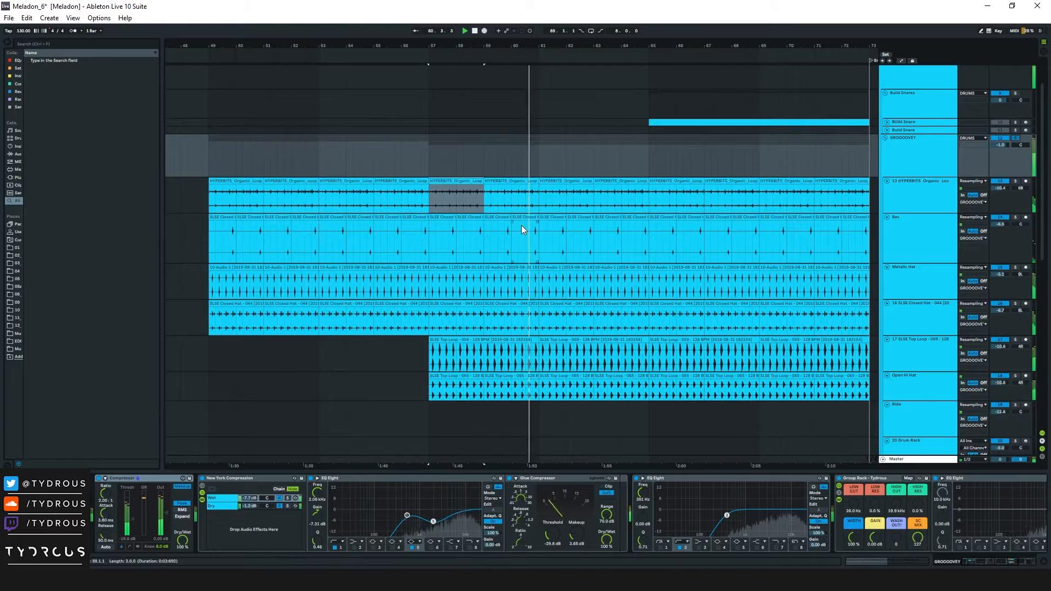
pyautogui.scroll(-1, 468, 190)
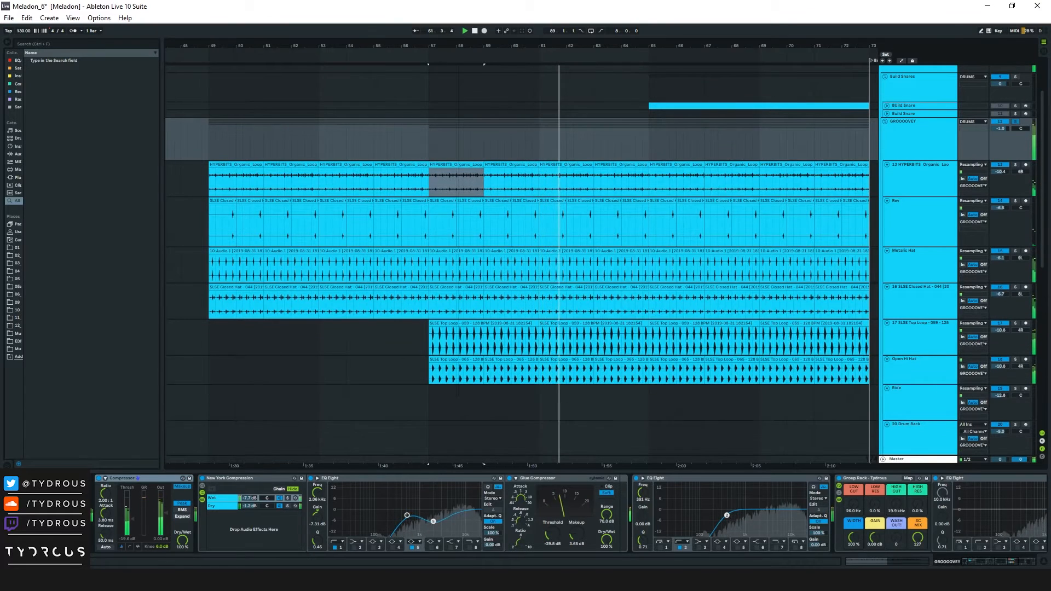
pyautogui.press('+')
pyautogui.press('+')
# Step: Solo the HYPERBITS Organic Loop track, play it from bar 57, and fold the track
pyautogui.click(926, 181)
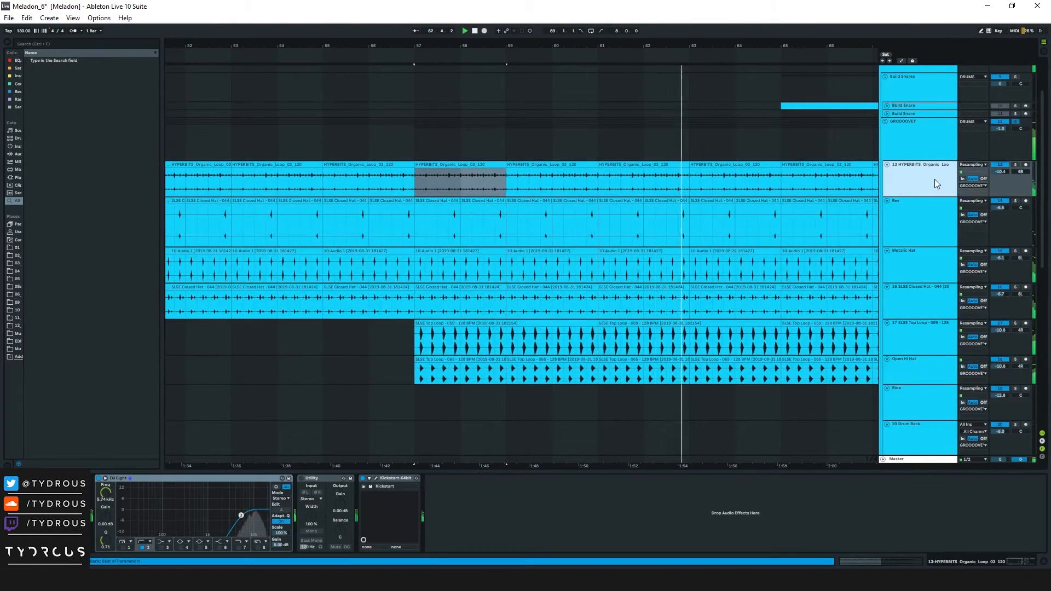
pyautogui.click(1015, 165)
pyautogui.press('space')
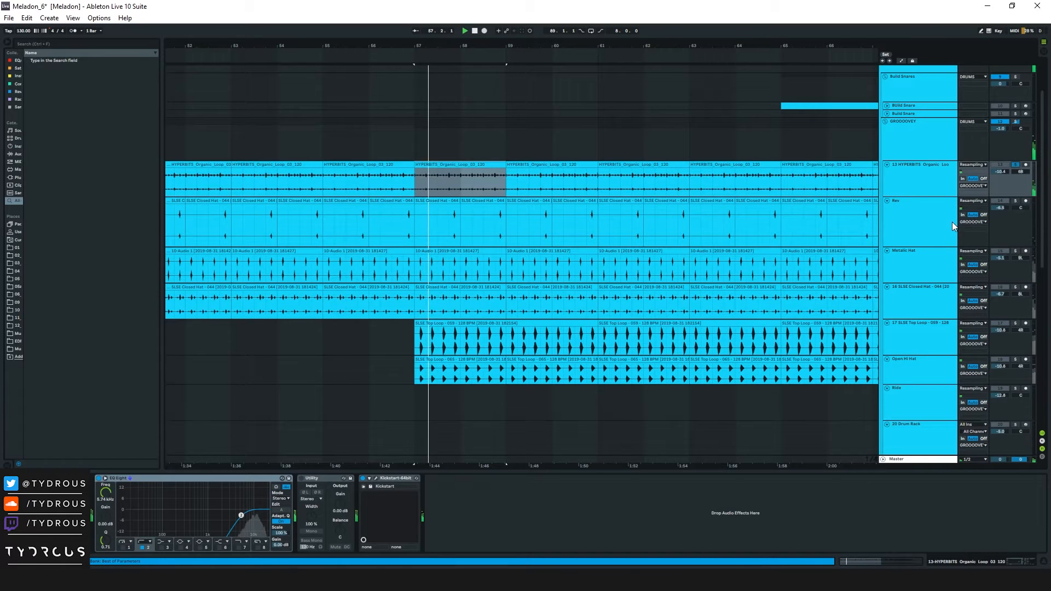
pyautogui.press('u')
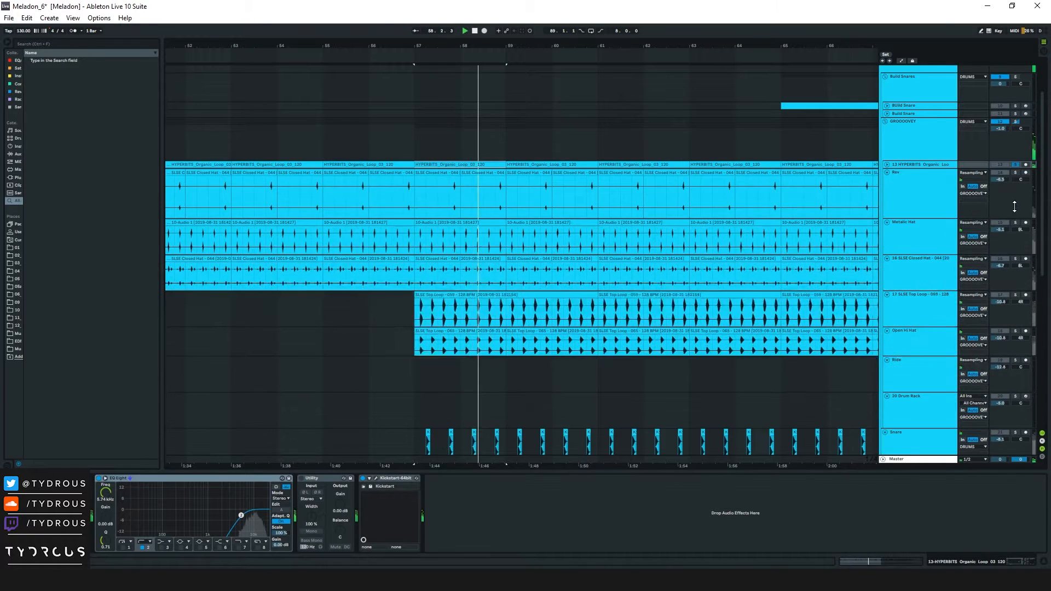
# Step: Solo the remaining Bridge groove tracks in turn, including Metallic Hat, SLSE Closed Hat and SLSE Top Loop, and finish with the Snare
pyautogui.click(1016, 173)
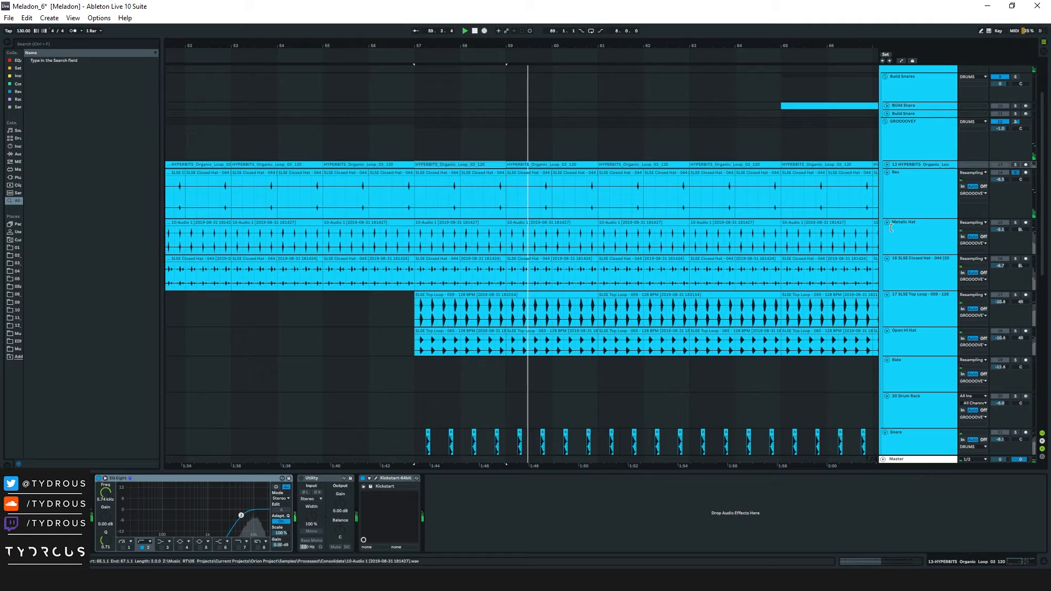
pyautogui.click(1016, 223)
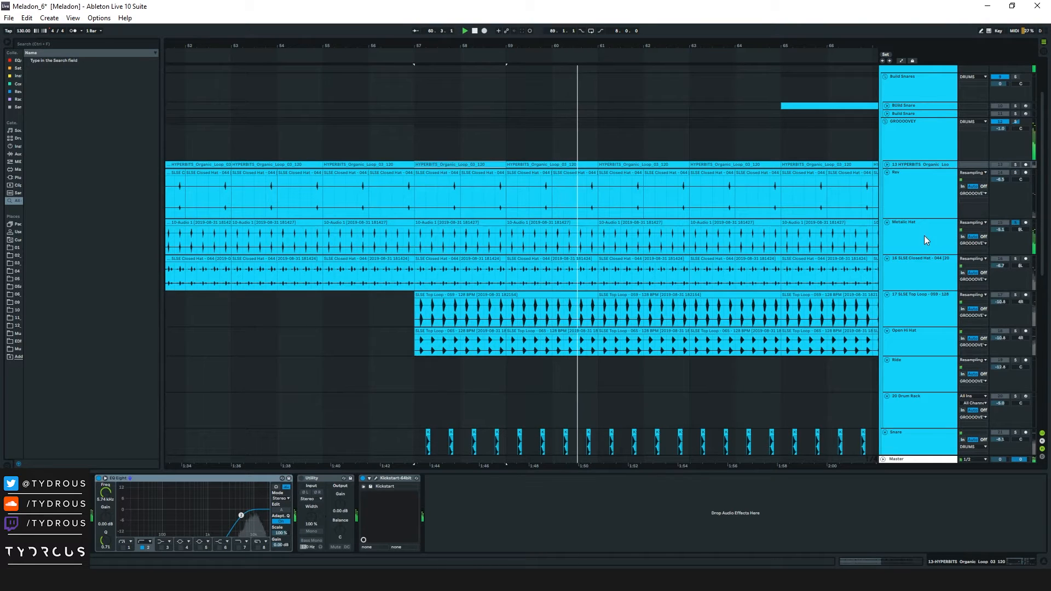
pyautogui.click(1015, 259)
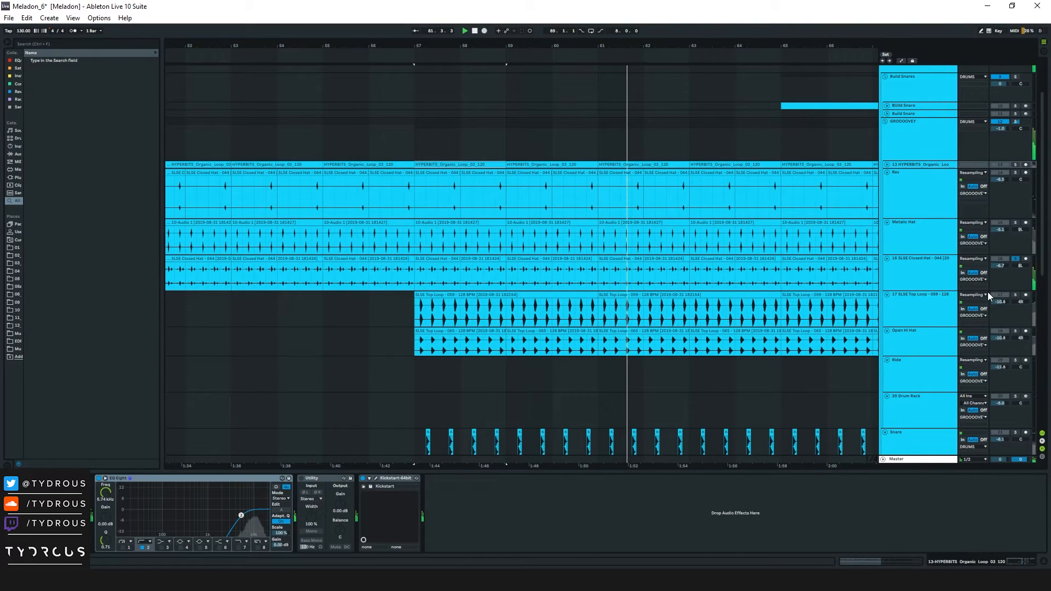
pyautogui.click(1016, 331)
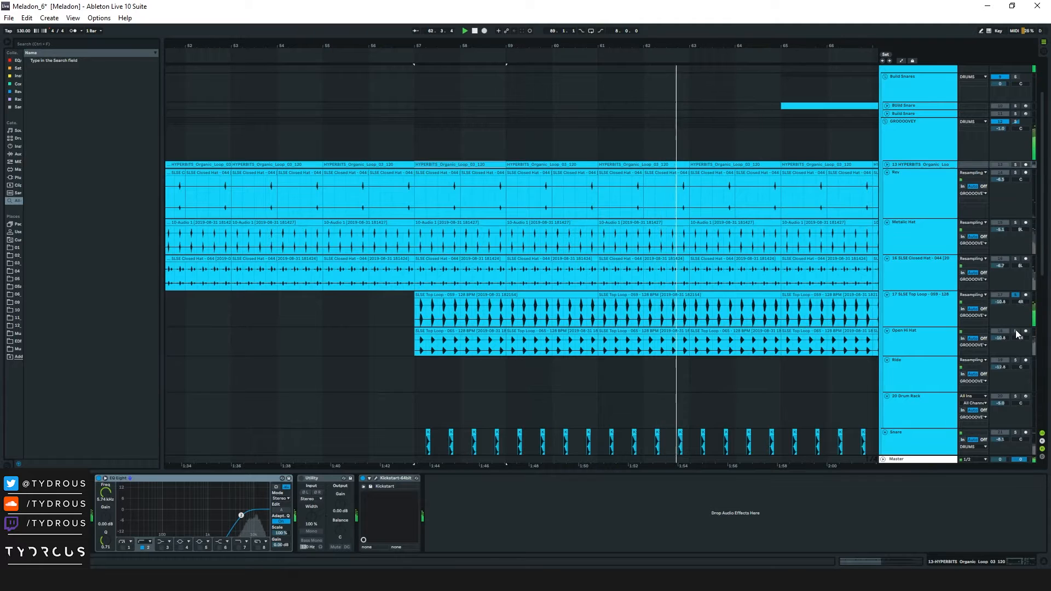
pyautogui.click(1015, 432)
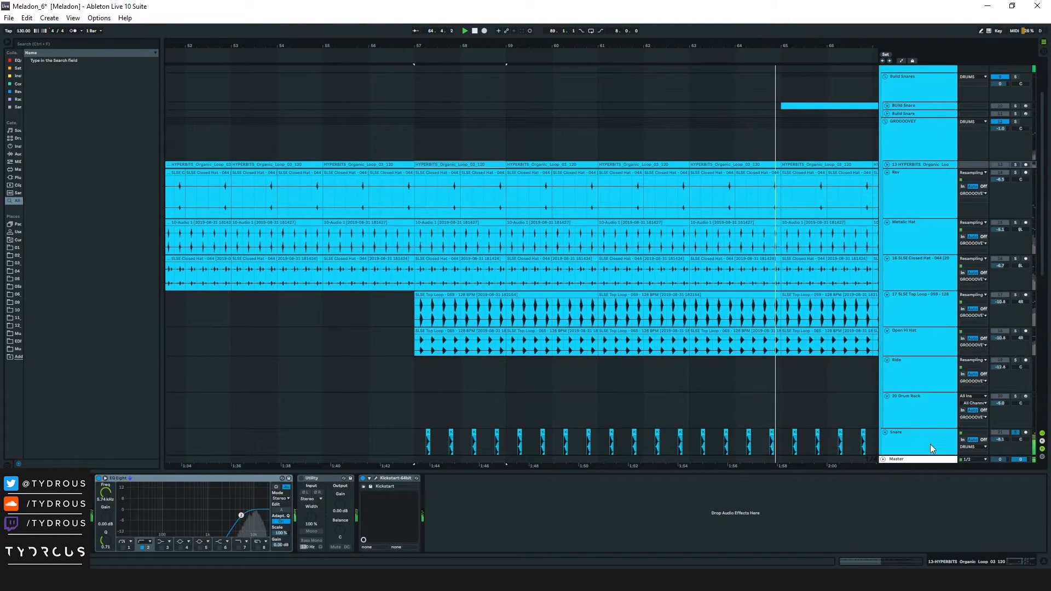
pyautogui.press('space')
# Step: Solo the Ride track and play it within the Drop section
pyautogui.moveTo(815, 46); pyautogui.dragTo(816, 6)
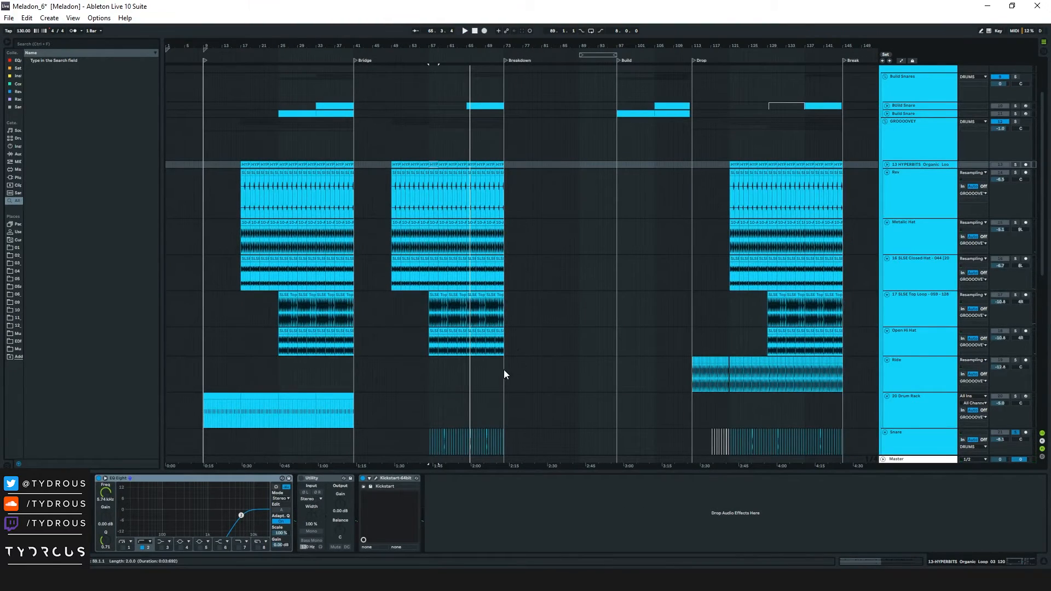
pyautogui.scroll(-3, 504, 372)
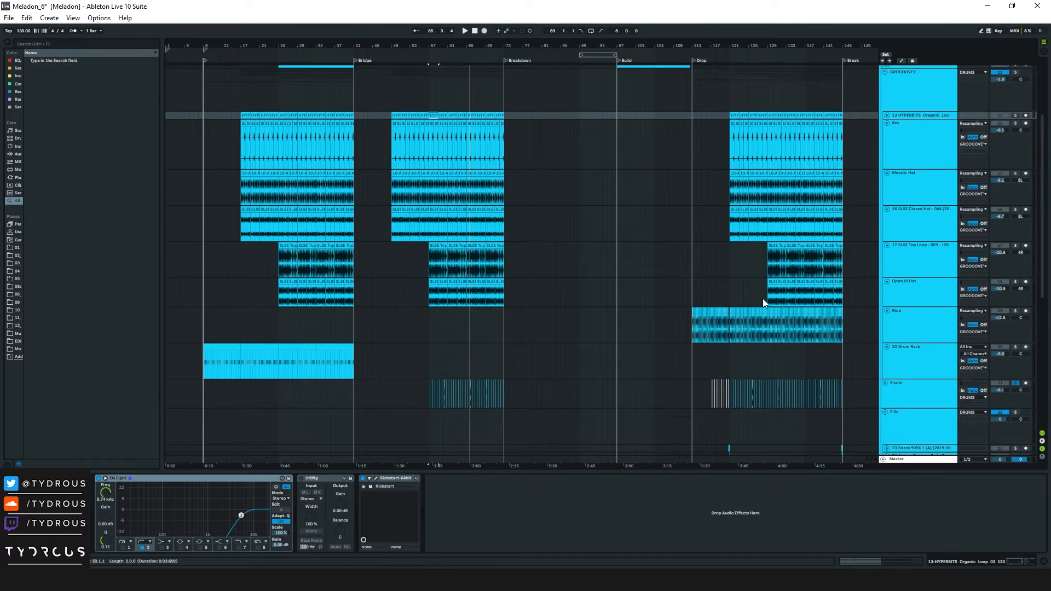
pyautogui.click(750, 290)
pyautogui.click(1016, 311)
pyautogui.press('space')
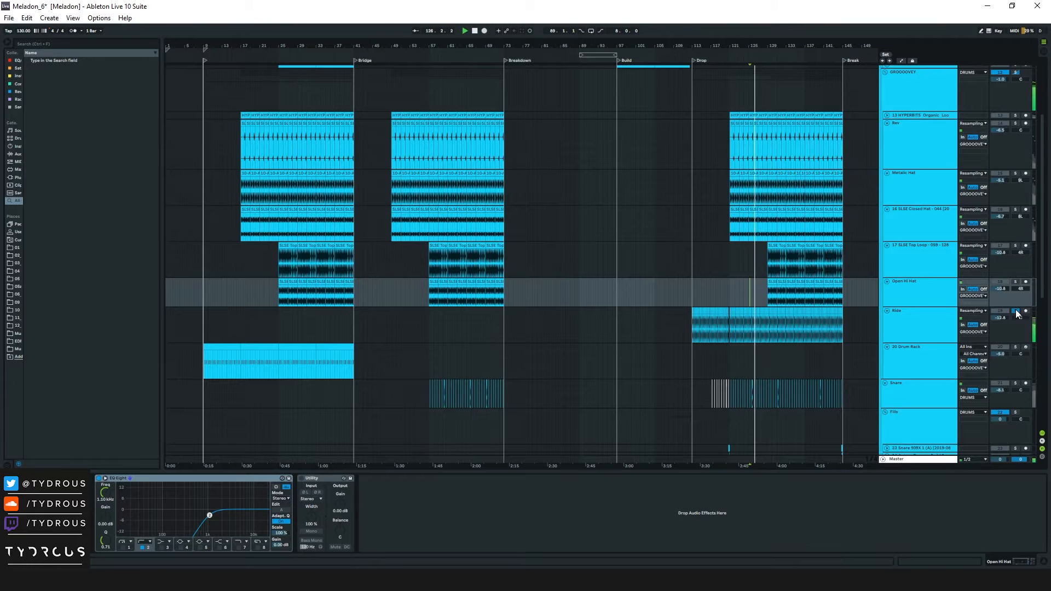
# Step: Fold the DRUMS group, view the CHORDS group's tracks in the Drop, set the playback start at the Drop, and fold CHORDS again
pyautogui.scroll(5, 919, 192)
pyautogui.click(882, 92)
pyautogui.moveTo(723, 48); pyautogui.dragTo(420, 75)
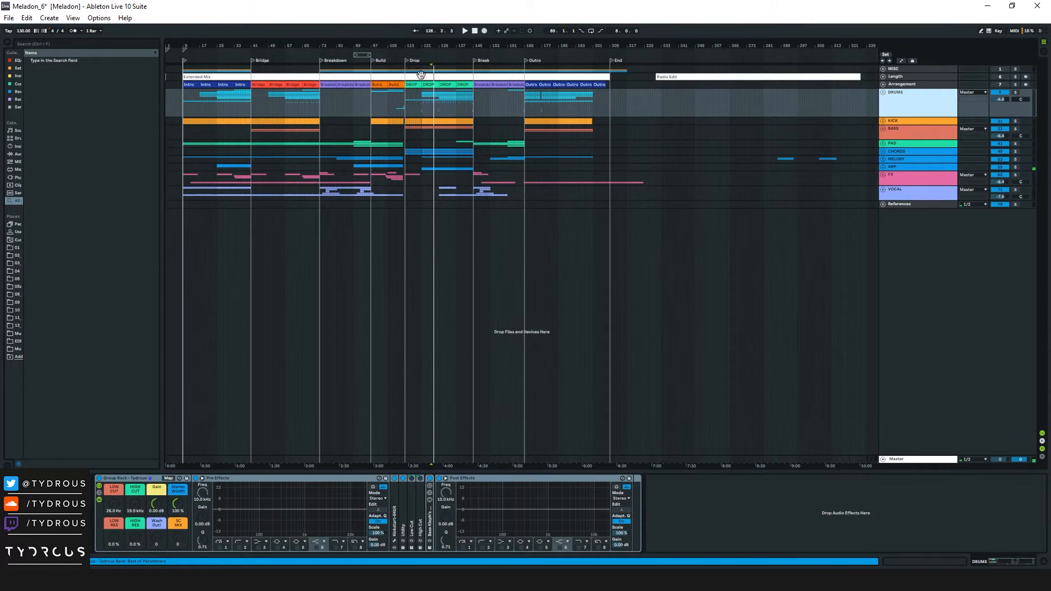
pyautogui.click(883, 151)
pyautogui.moveTo(408, 44); pyautogui.dragTo(516, 68)
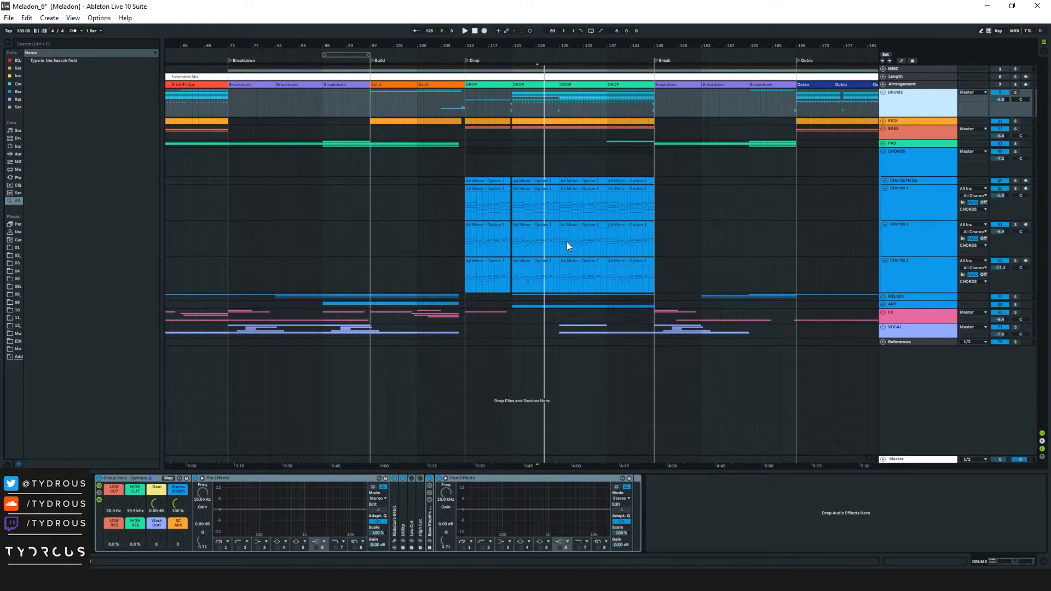
pyautogui.click(469, 160)
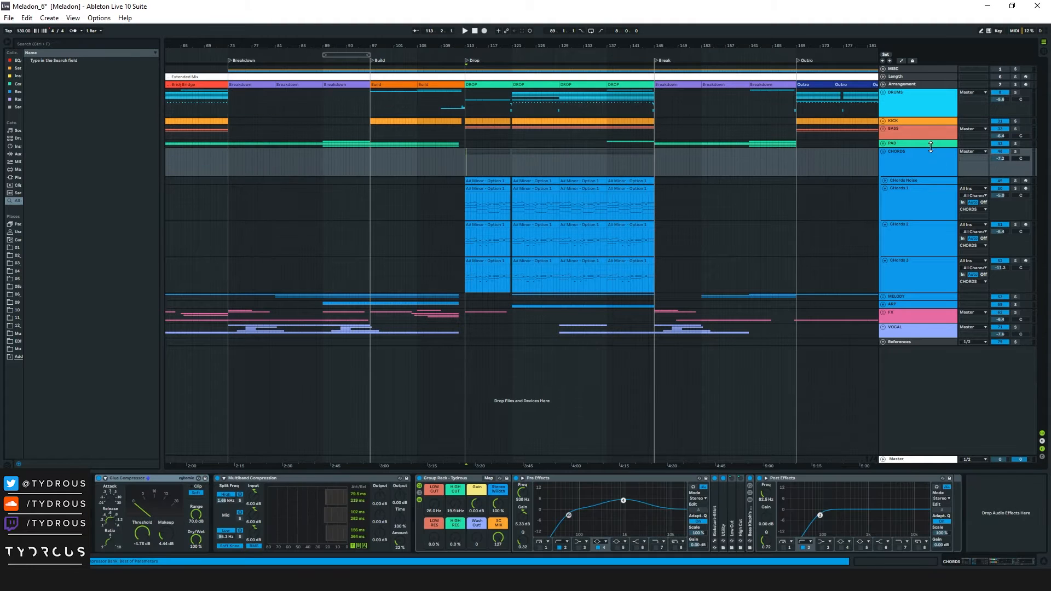
pyautogui.click(885, 152)
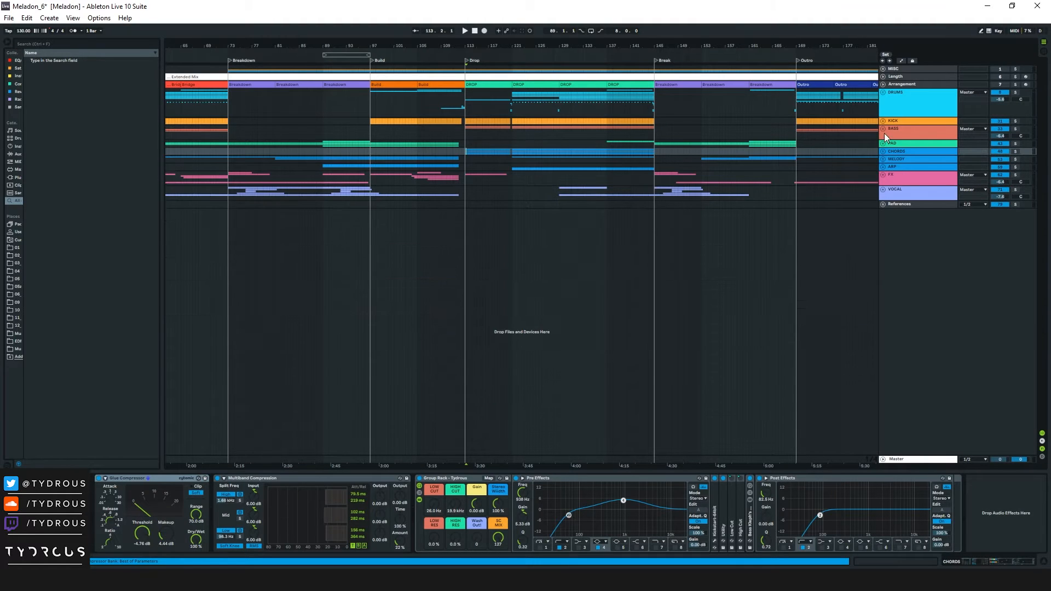
# Step: Unfold the BASS and DROP BASS groups, solo DROP BASS, and play it from the start of the Drop
pyautogui.click(884, 128)
pyautogui.click(935, 151)
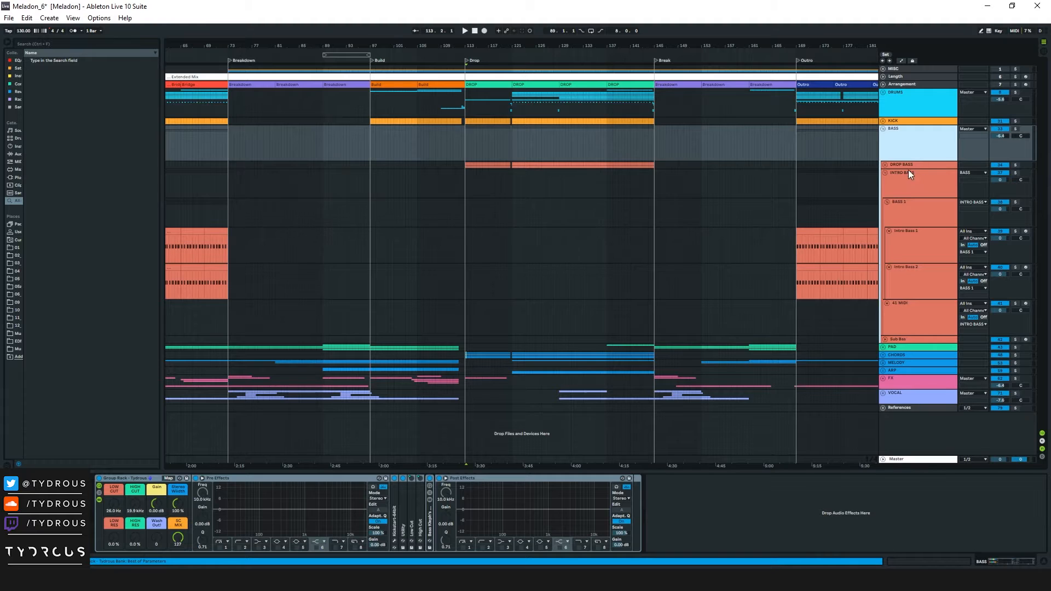
pyautogui.click(884, 164)
pyautogui.click(911, 166)
pyautogui.click(931, 208)
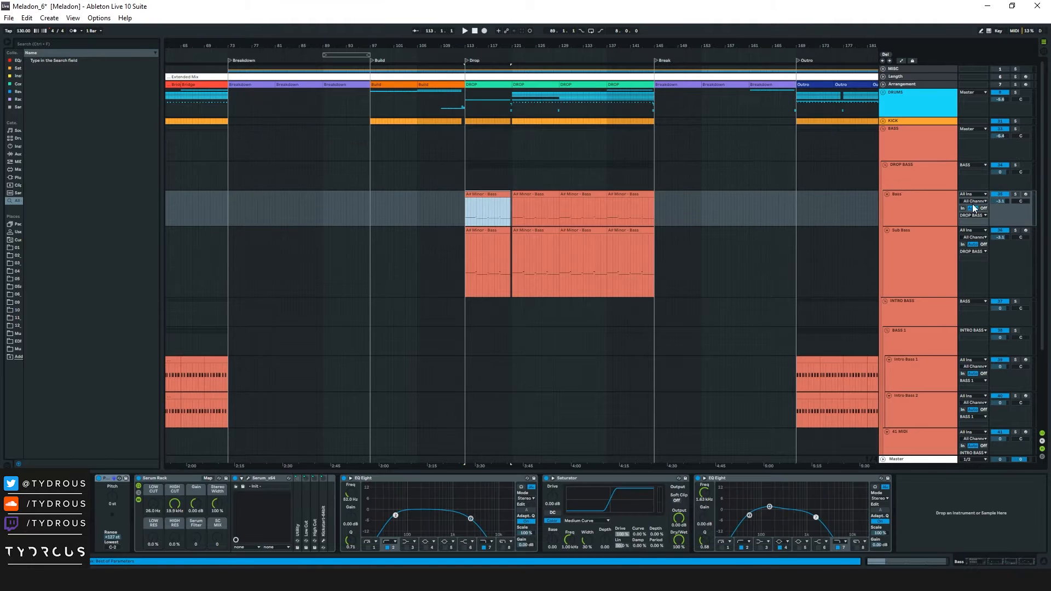
pyautogui.click(1016, 165)
pyautogui.press('space')
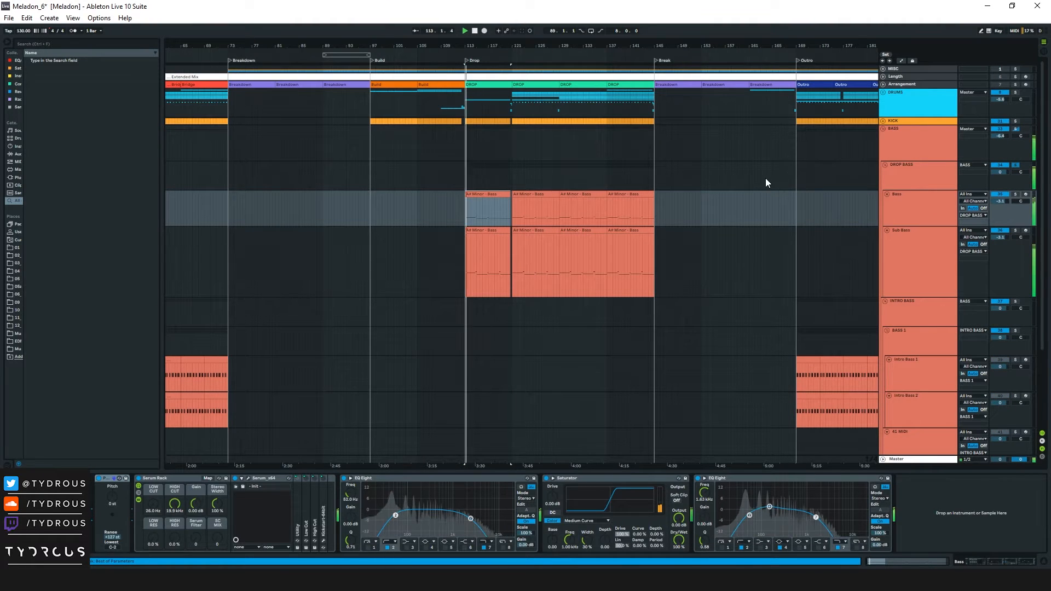
# Step: View the device chains of the Sub Bass and Bass tracks, and inspect the Bass track's Serum patch before closing its window
pyautogui.click(852, 283)
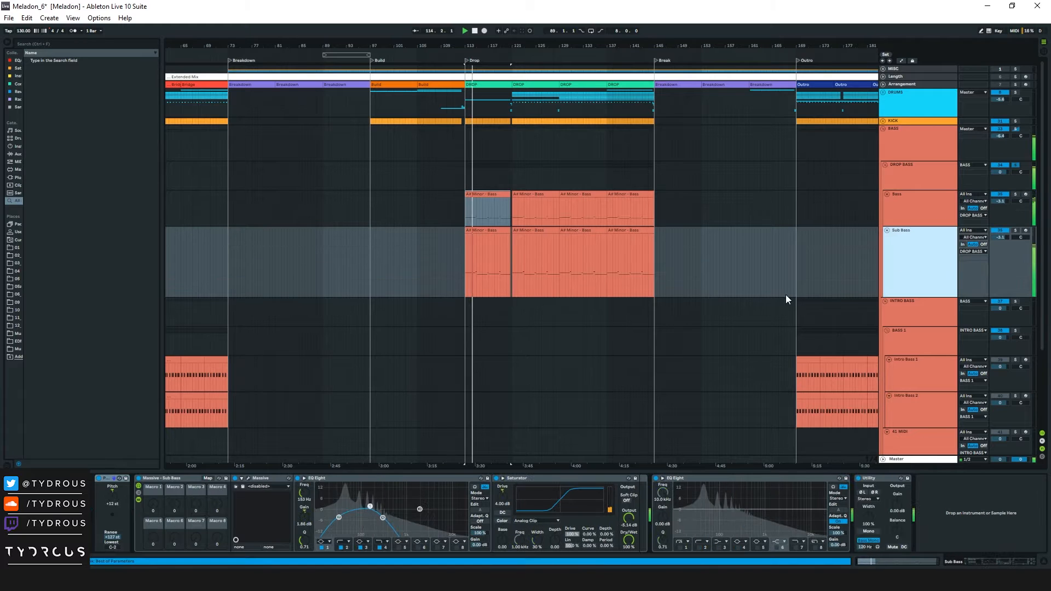
pyautogui.click(937, 221)
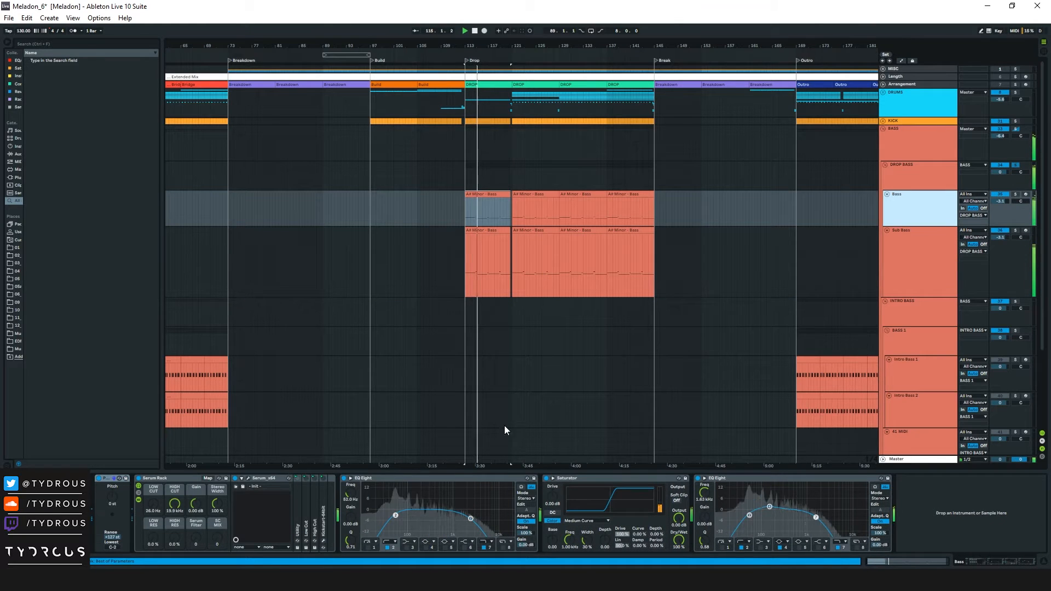
pyautogui.click(250, 479)
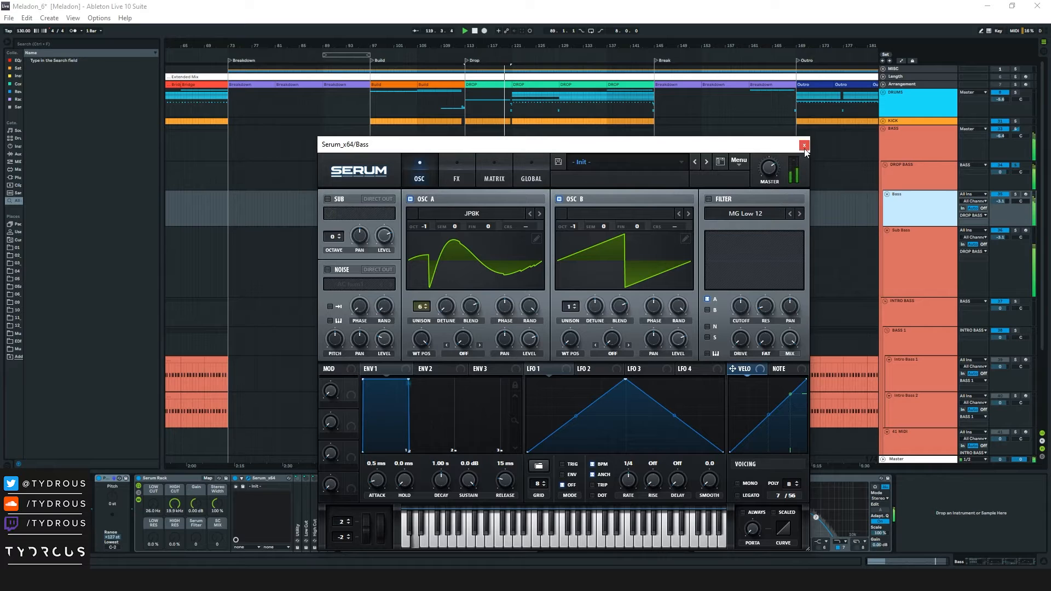
pyautogui.click(452, 164)
pyautogui.click(425, 169)
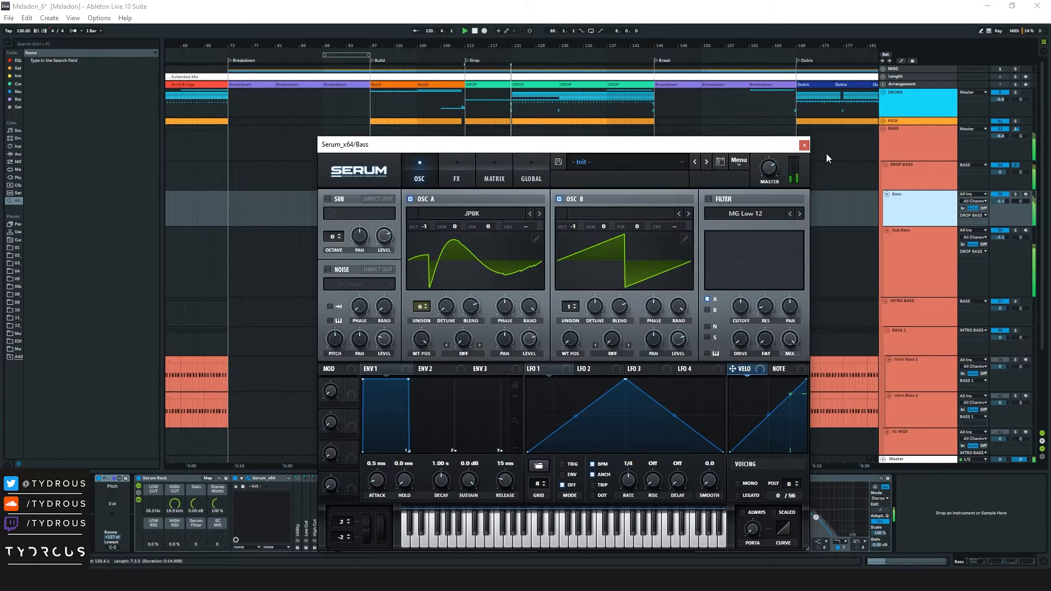
pyautogui.click(803, 145)
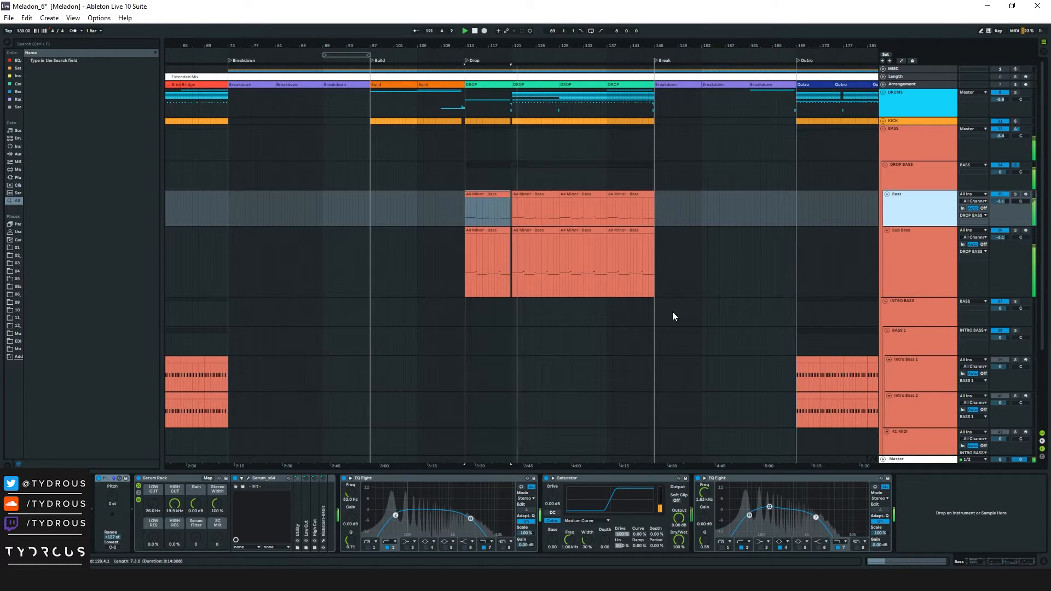
# Step: Stop playback, fold the DROP BASS and BASS groups, then solo the CHORDS group and play it in the Drop
pyautogui.click(936, 173)
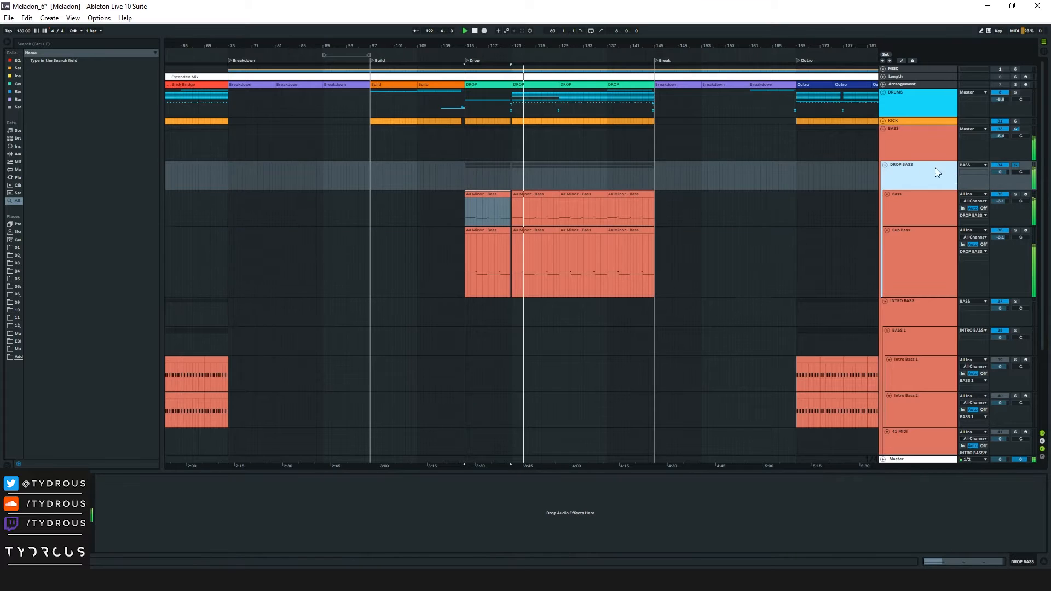
pyautogui.press('space')
pyautogui.click(885, 164)
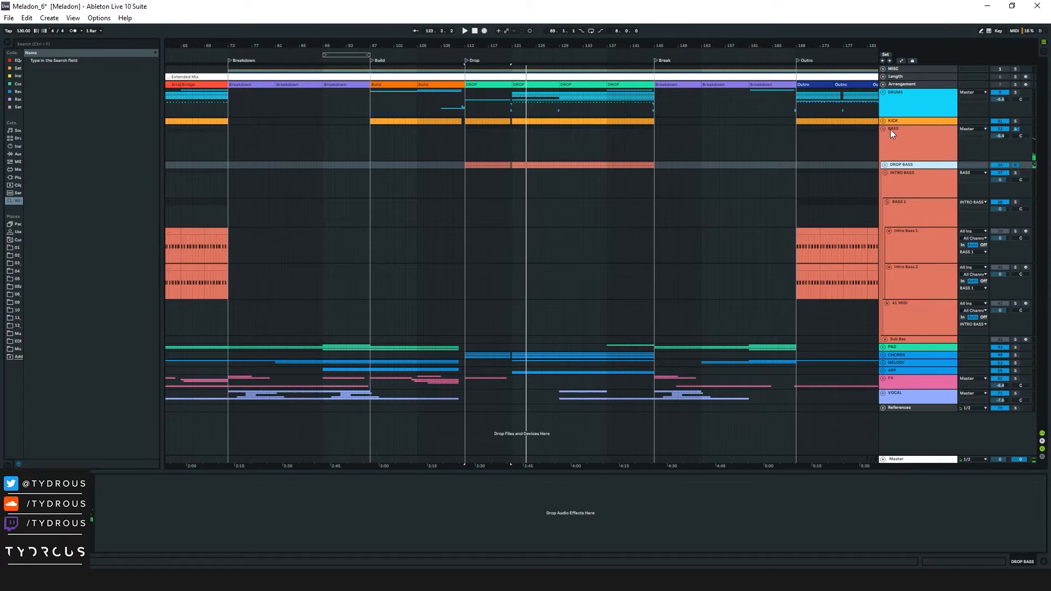
pyautogui.click(886, 128)
pyautogui.press('space')
pyautogui.click(883, 151)
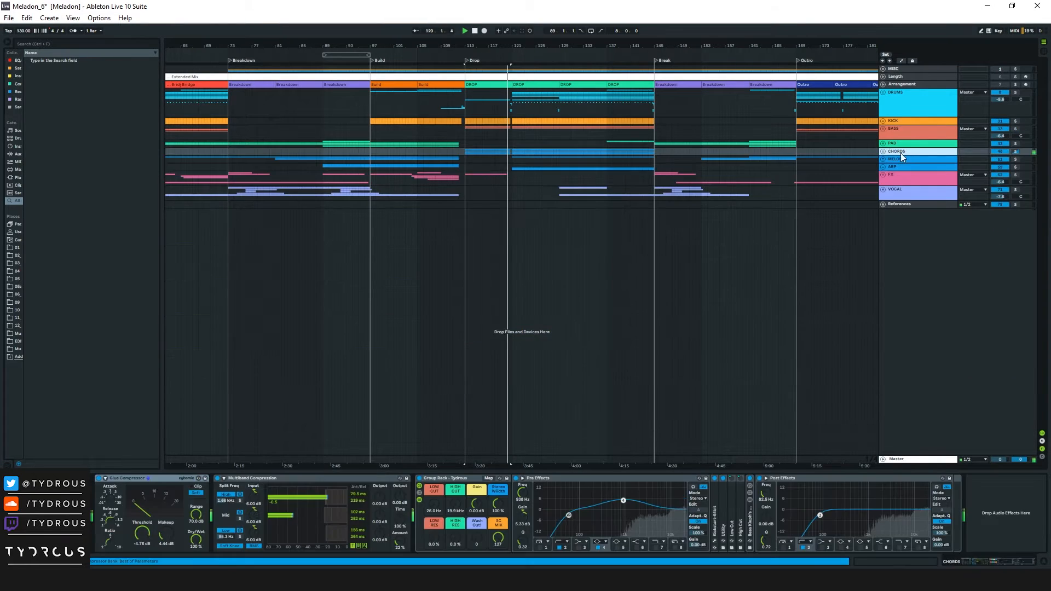
pyautogui.press('-')
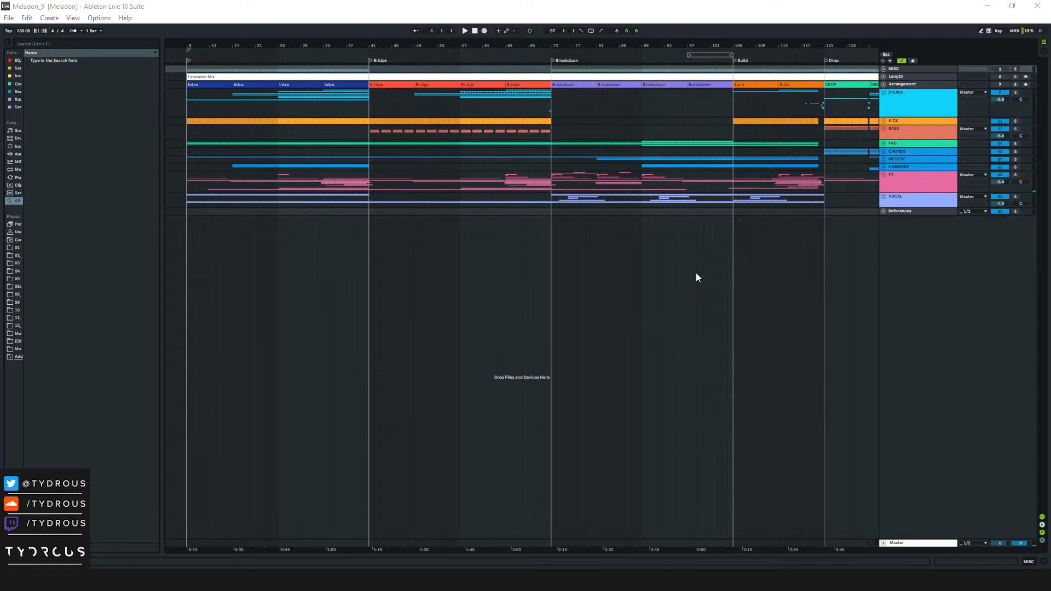
# Step: In the Meladon_9 set, unfold the BASS group to show the INTRO BASS tracks and place the cursor near the Bridge's start
pyautogui.moveTo(367, 44); pyautogui.dragTo(366, 34)
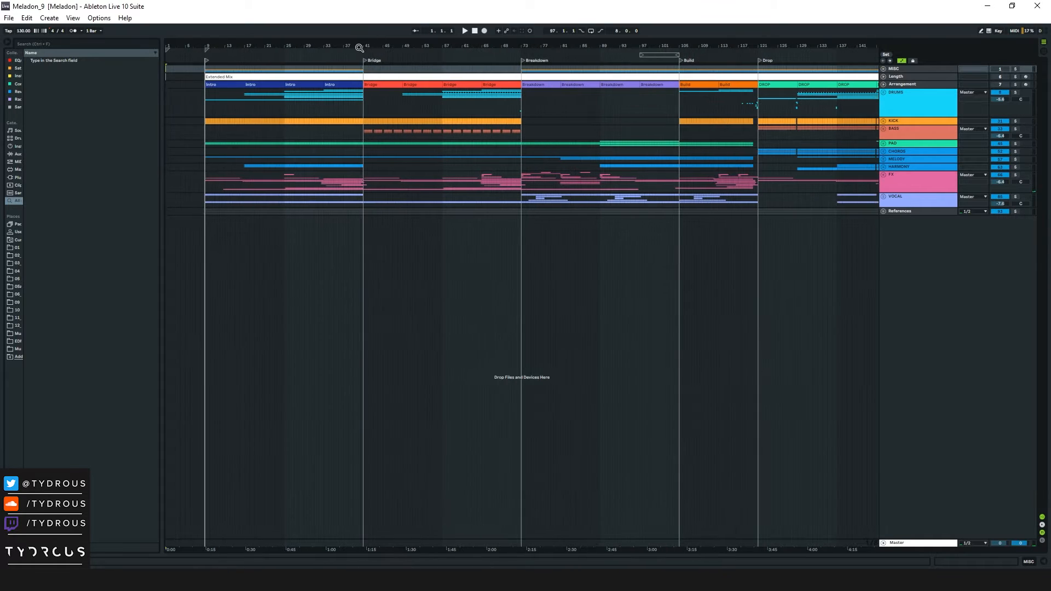
pyautogui.click(882, 129)
pyautogui.click(883, 194)
pyautogui.click(903, 201)
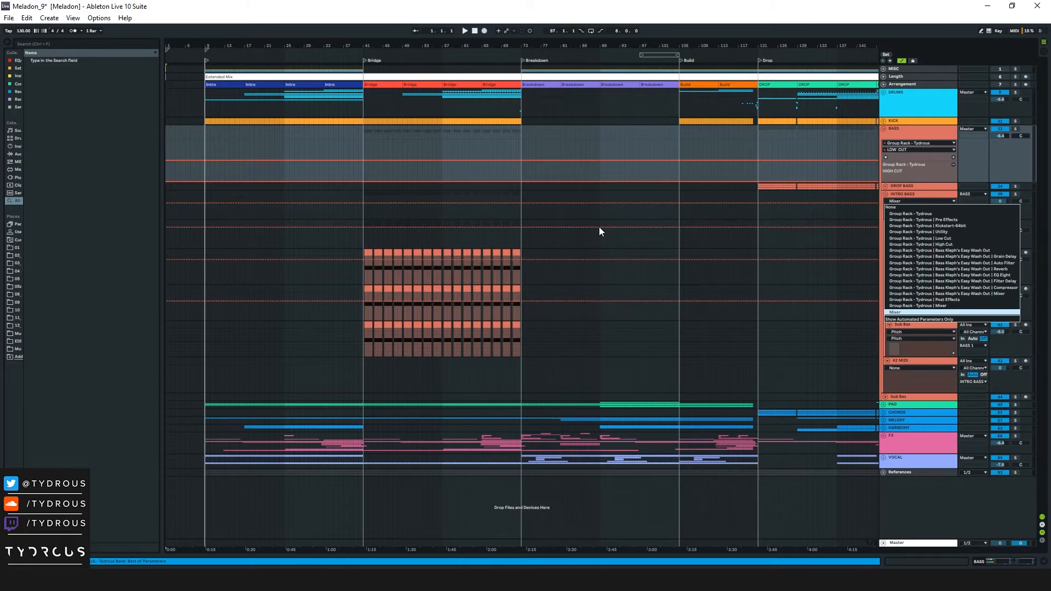
pyautogui.click(392, 242)
pyautogui.click(363, 237)
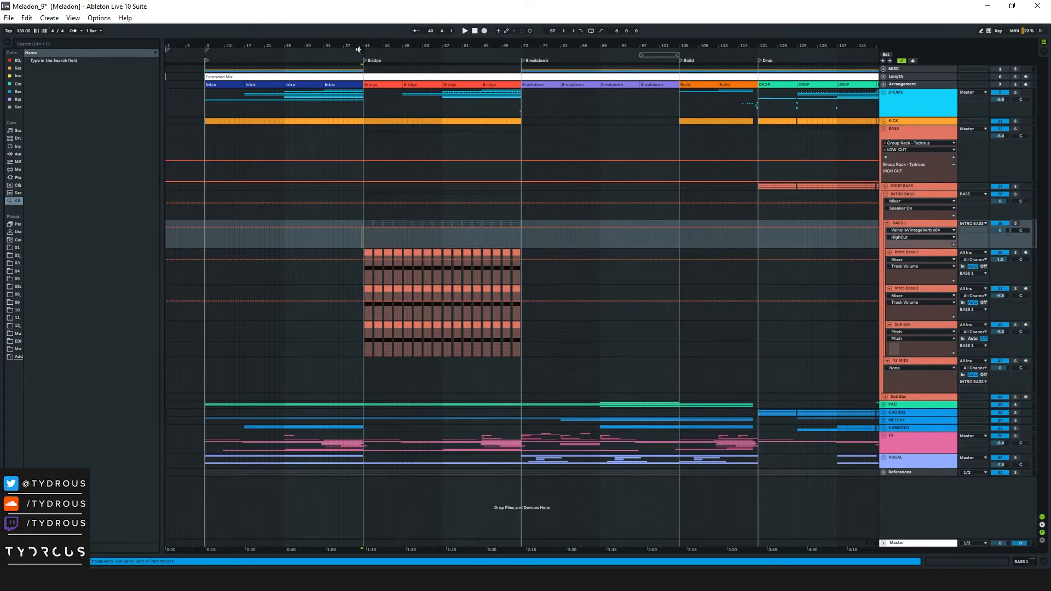
# Step: View the first Intro Bass clip, hide the automation lanes, and play the Bridge from its start
pyautogui.keyDown('ctrl'); pyautogui.scroll(3, 378, 260); pyautogui.keyUp('ctrl')
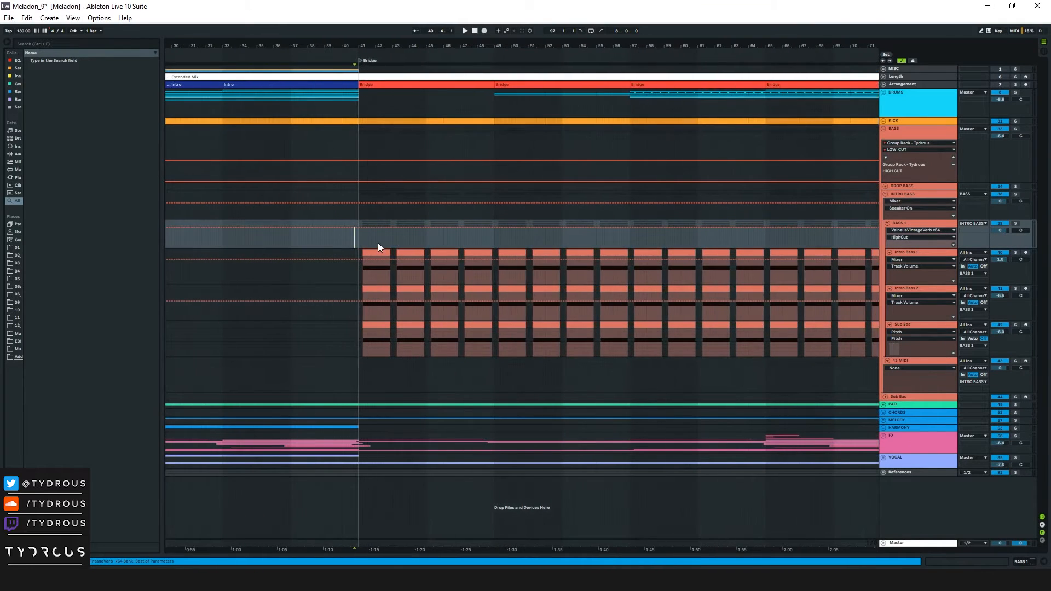
pyautogui.click(376, 257)
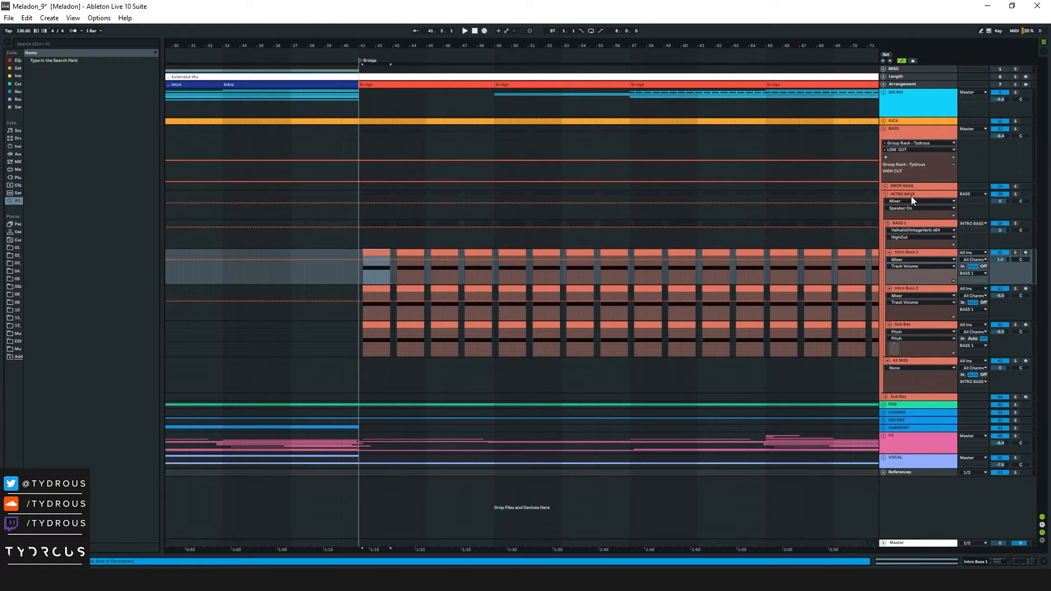
pyautogui.click(885, 194)
pyautogui.click(889, 195)
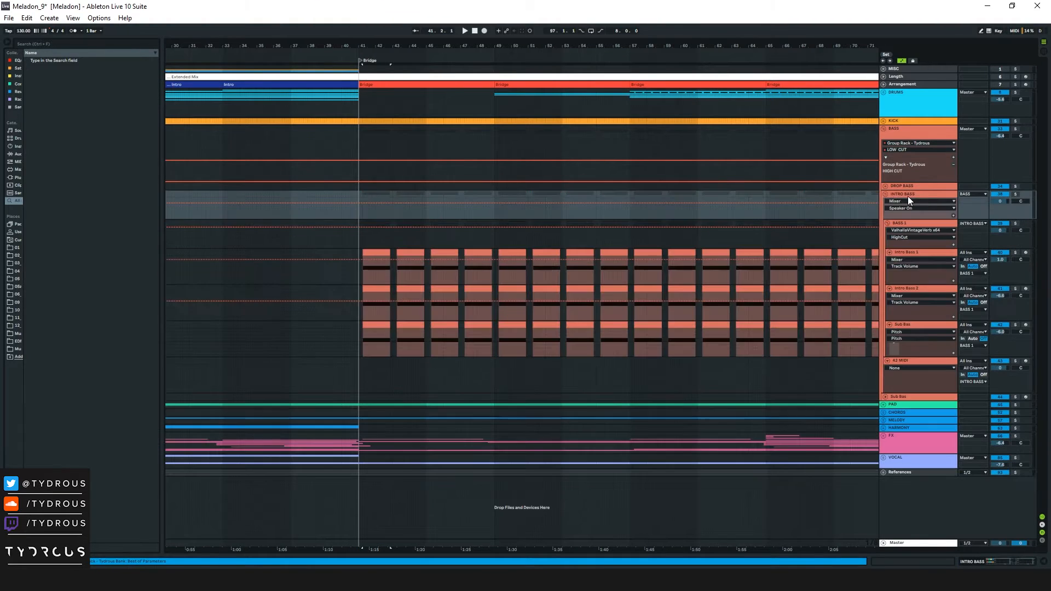
pyautogui.click(372, 251)
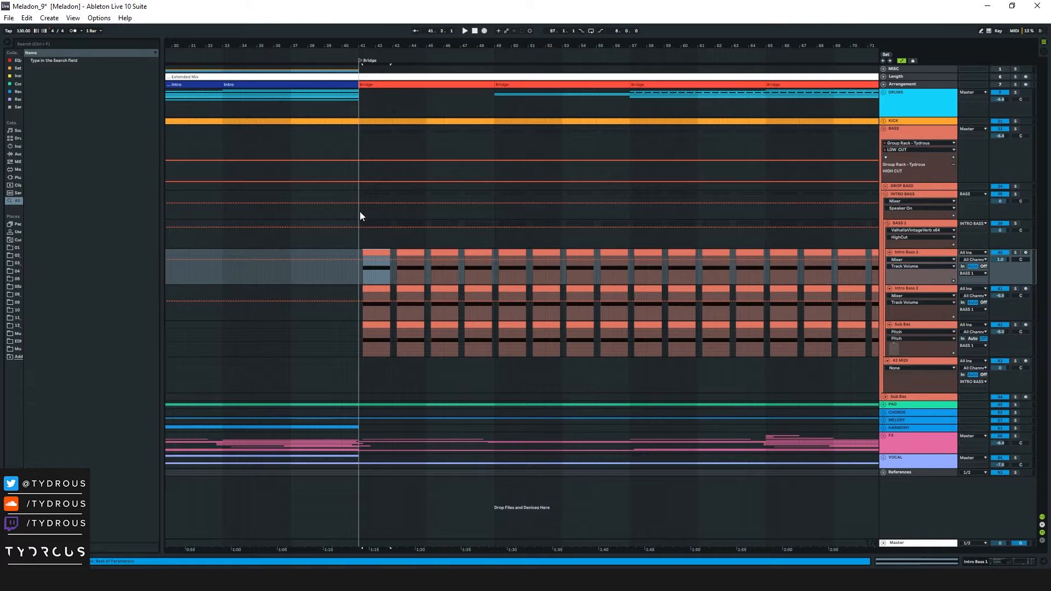
pyautogui.click(359, 212)
pyautogui.press('a')
pyautogui.press('space')
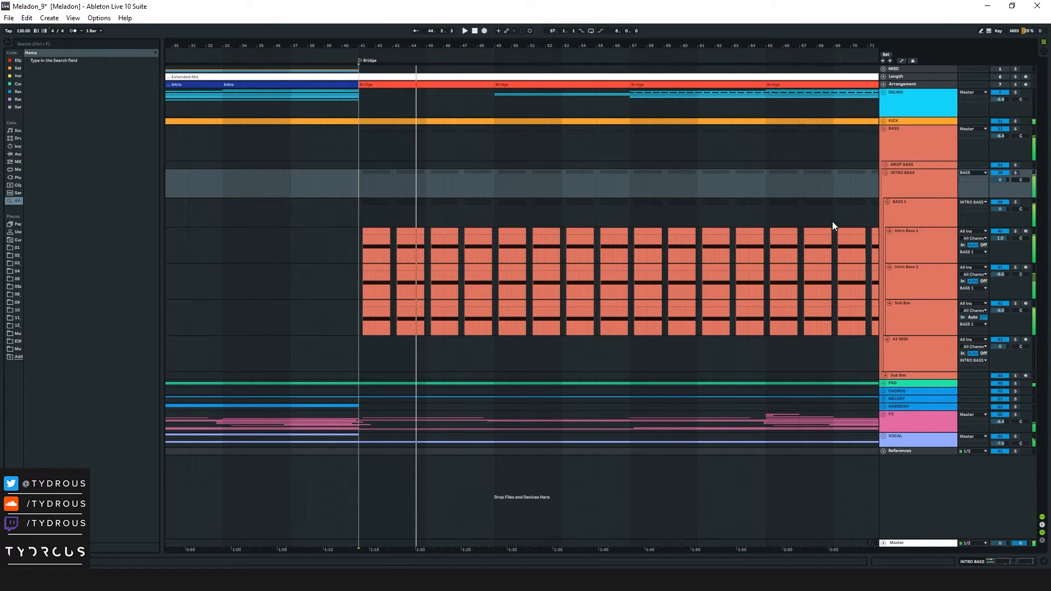
# Step: Fold the BASS 1 subgroup and the whole BASS group, and return to the arrangement overview
pyautogui.click(920, 216)
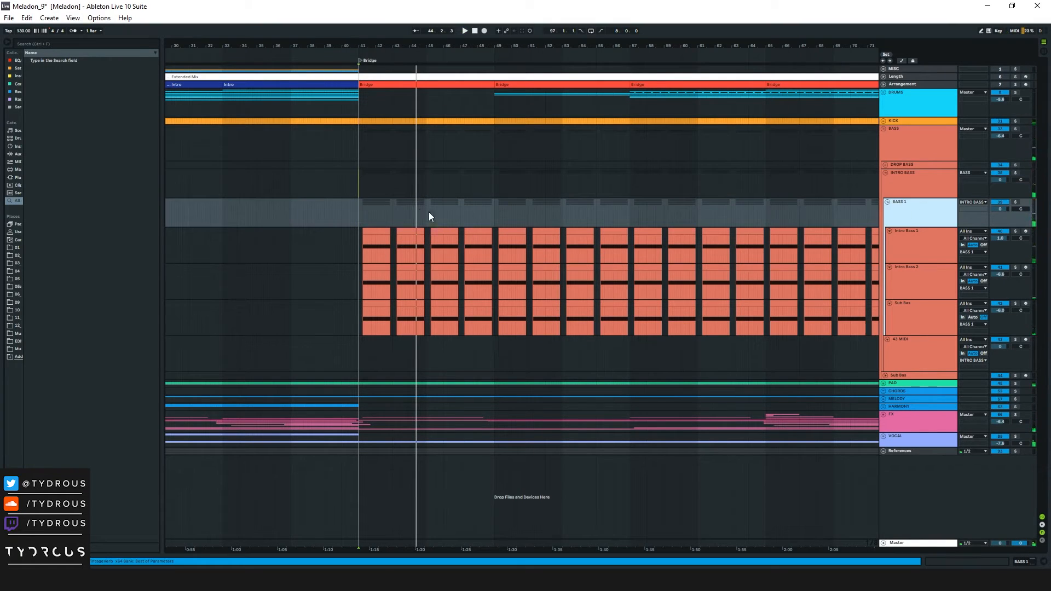
pyautogui.click(887, 202)
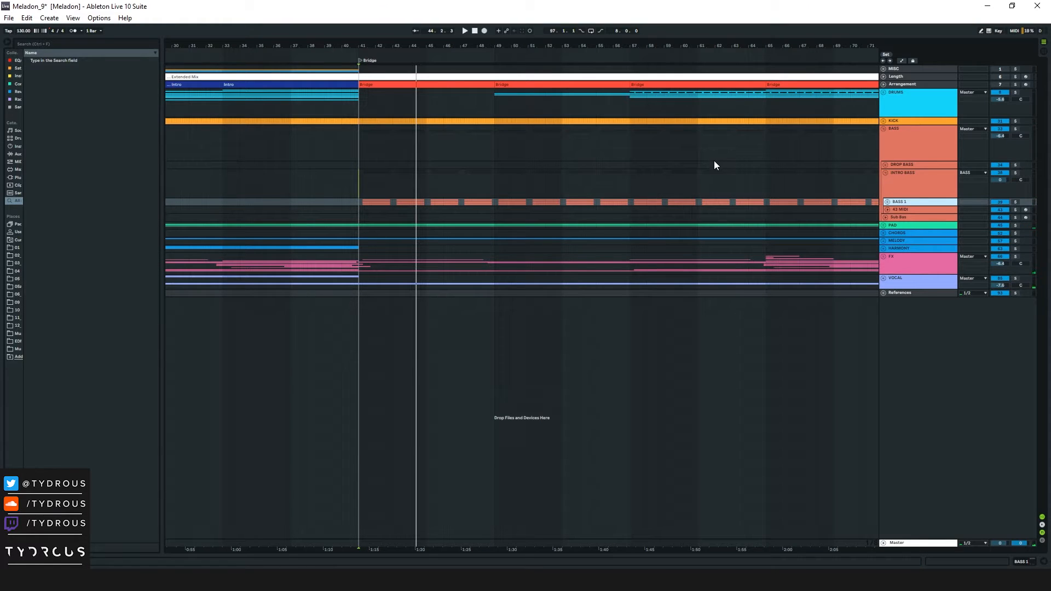
pyautogui.click(909, 141)
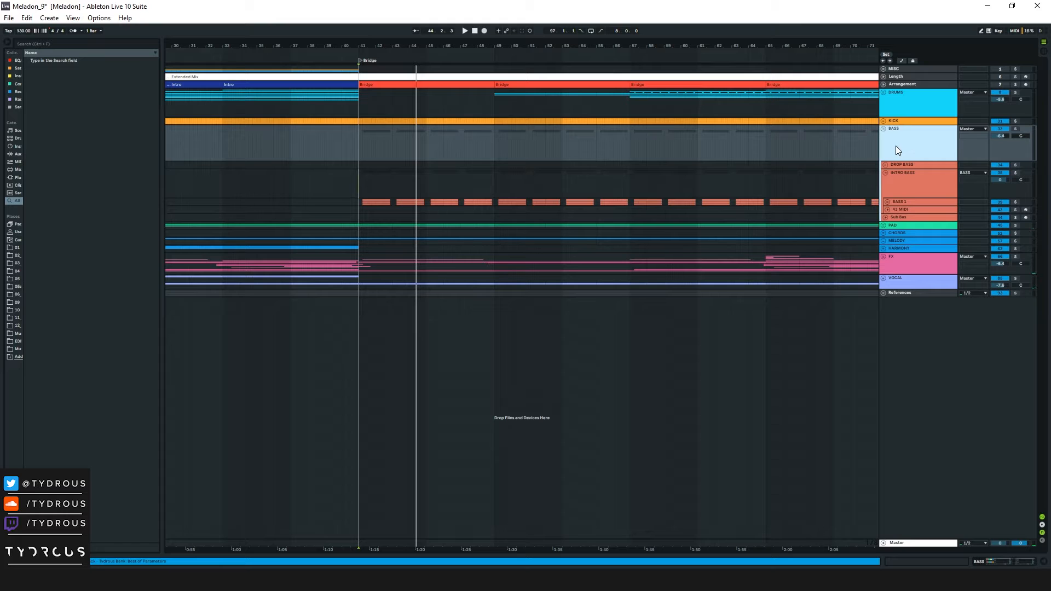
pyautogui.click(883, 129)
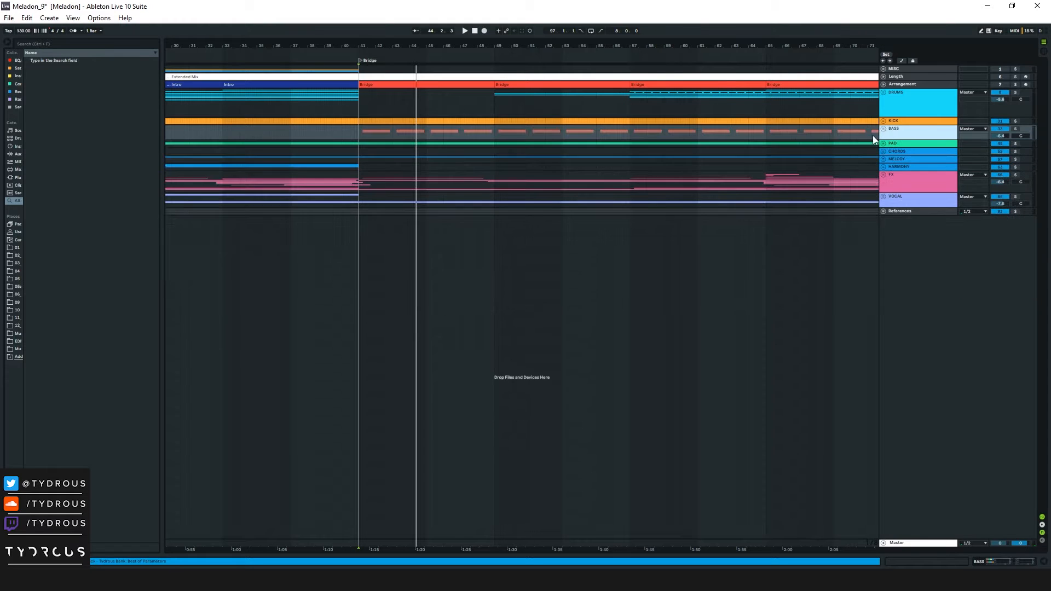
pyautogui.press('-')
pyautogui.press('-')
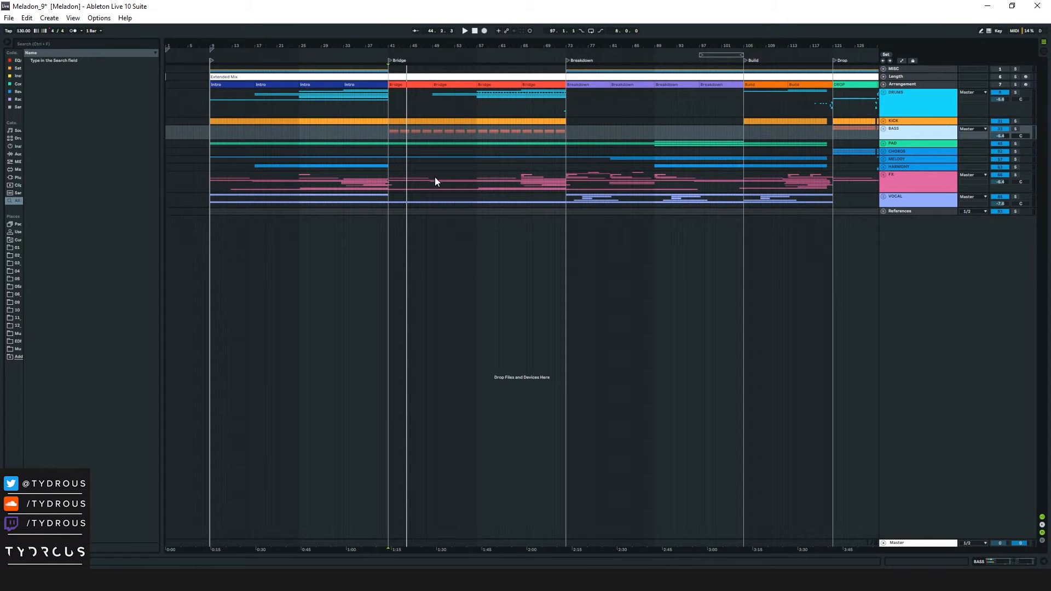
# Step: Unfold the FX group and its Risers subgroup to examine the impact, noise and riser tracks
pyautogui.click(362, 180)
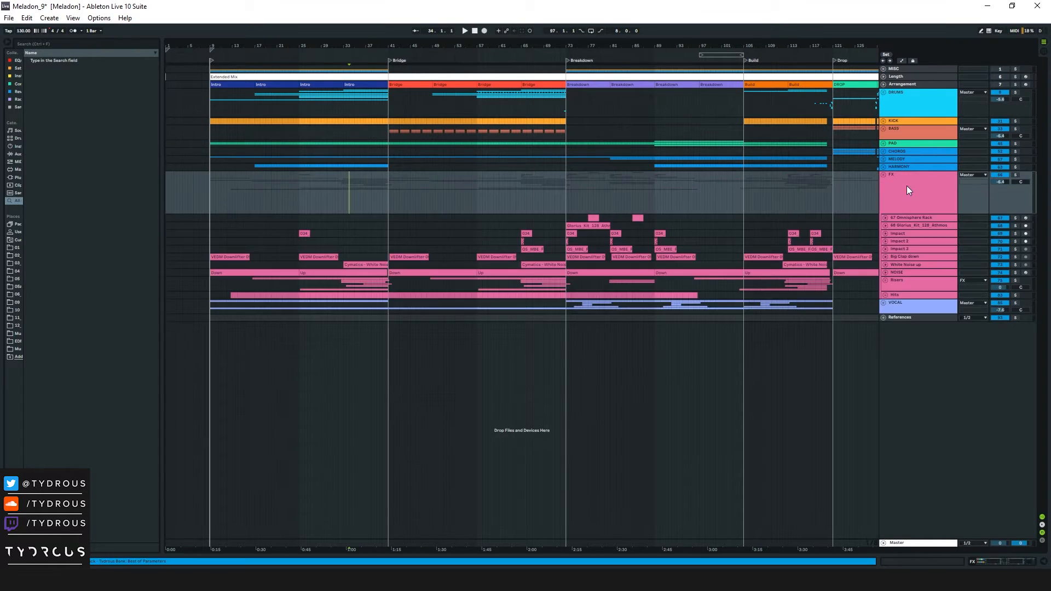
pyautogui.click(883, 175)
pyautogui.click(882, 282)
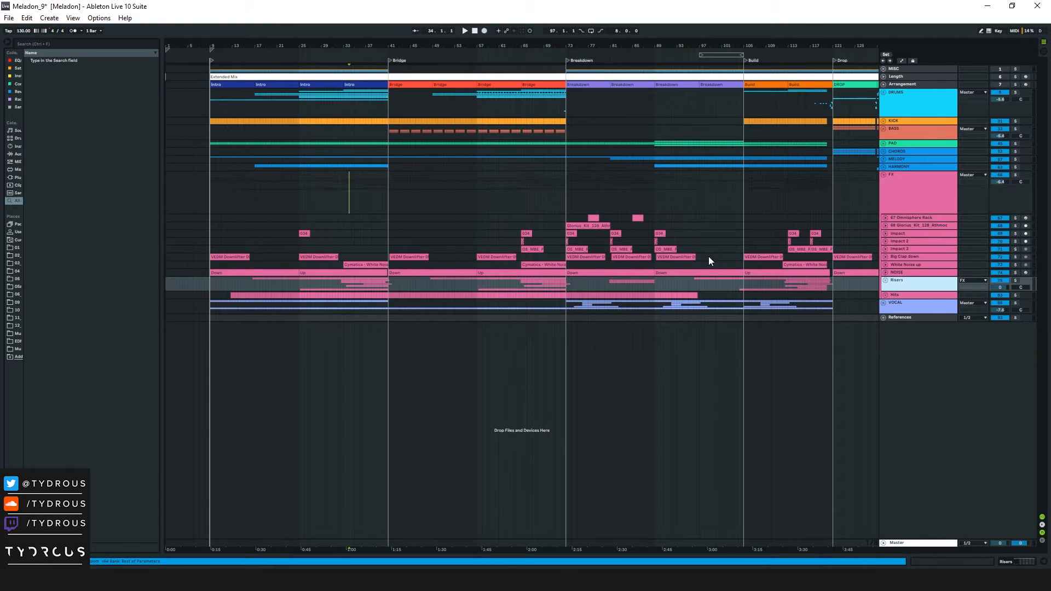
pyautogui.click(885, 280)
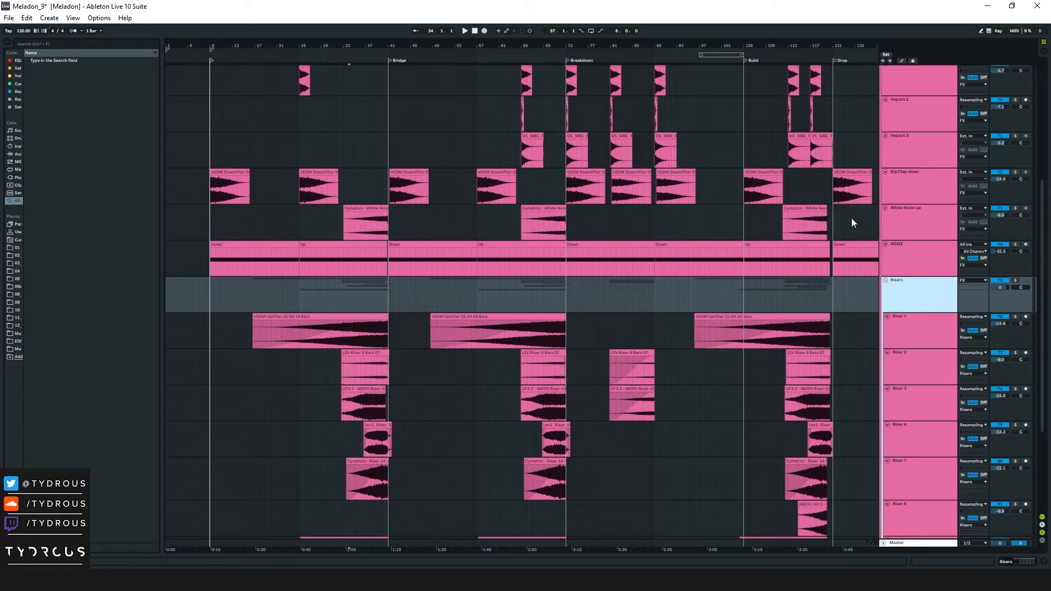
pyautogui.scroll(6, 892, 216)
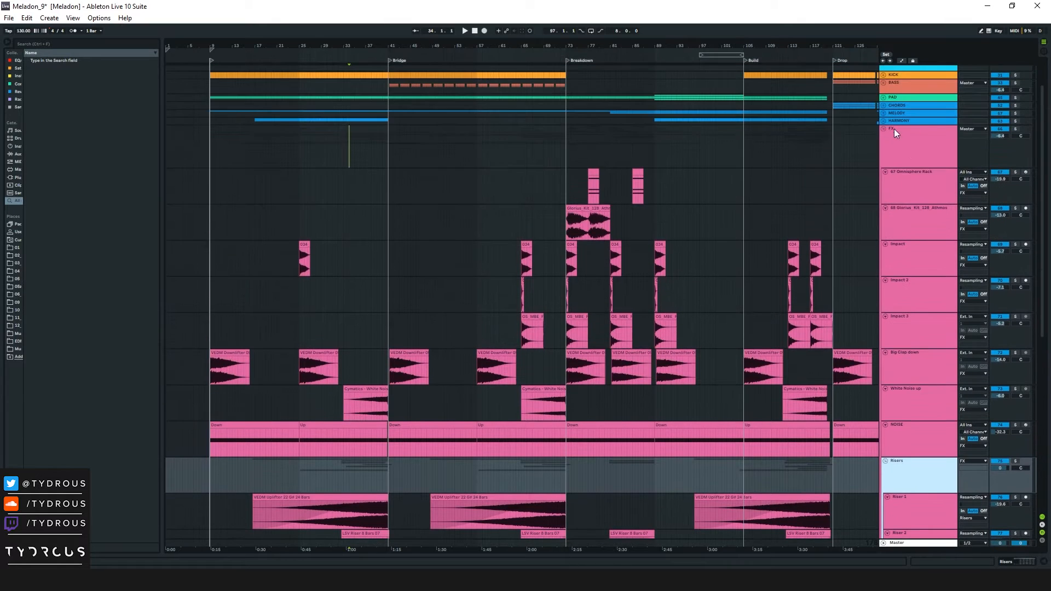
# Step: Solo the FX group, play it from just before the Bridge, and examine the risers, noise and downlifter at the transition
pyautogui.click(886, 130)
pyautogui.click(351, 192)
pyautogui.press('space')
pyautogui.scroll(-3, 361, 202)
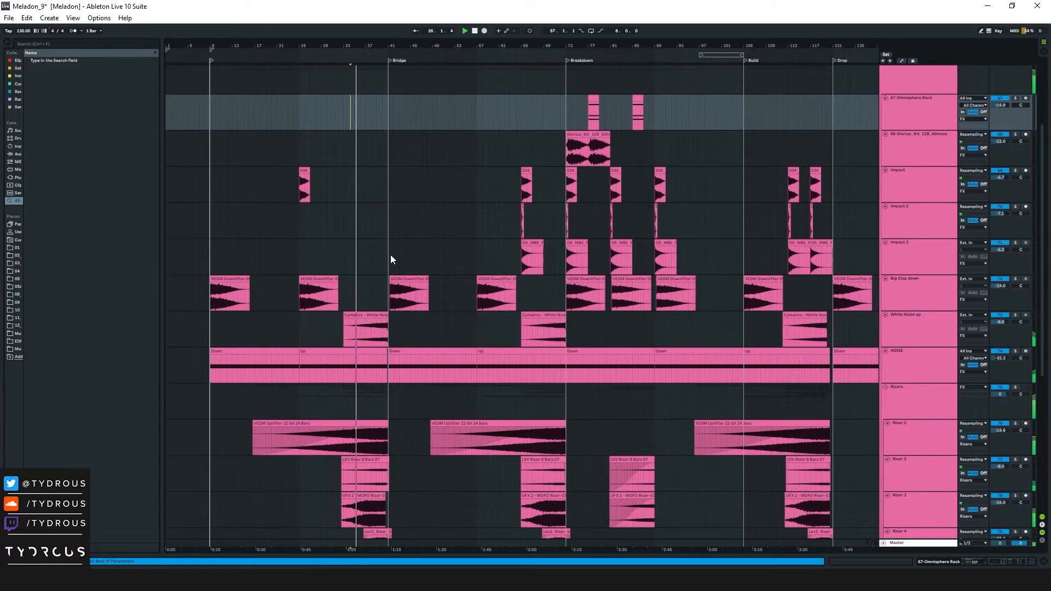
pyautogui.scroll(-2, 430, 257)
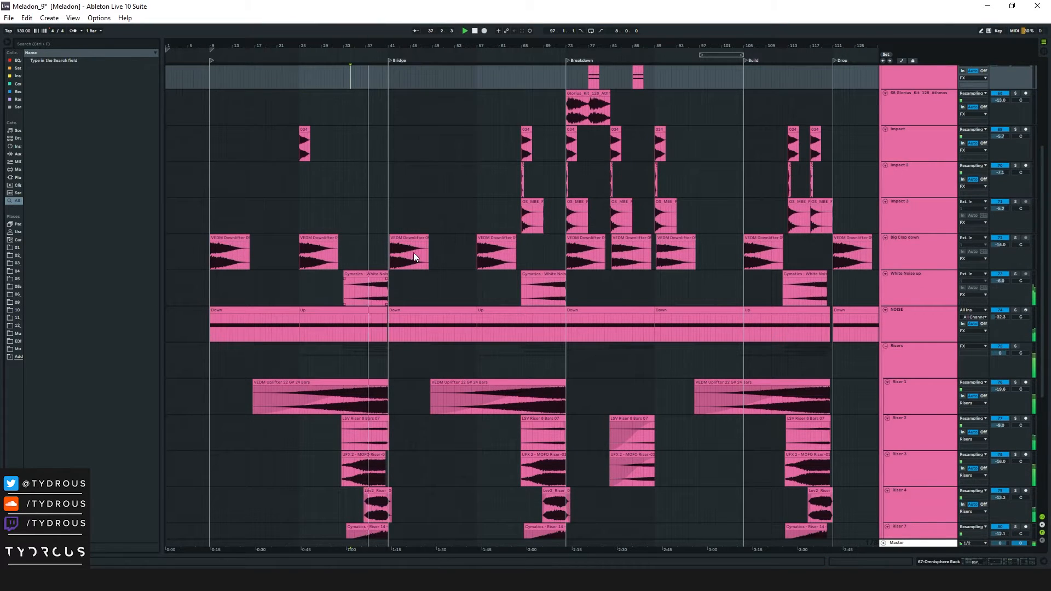
pyautogui.scroll(-5, 405, 320)
pyautogui.scroll(-3, 403, 324)
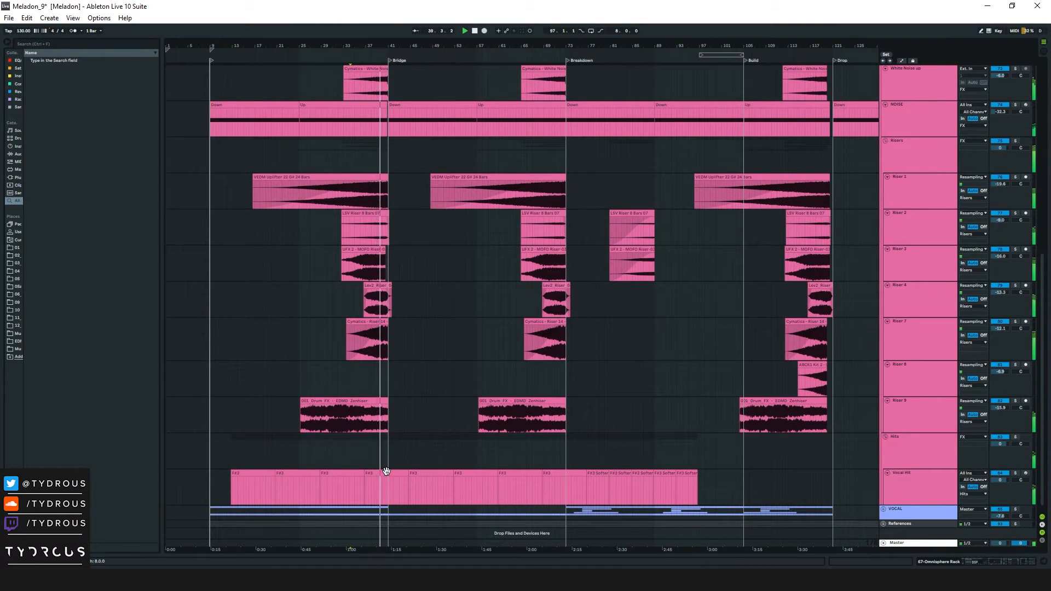
pyautogui.scroll(4, 399, 292)
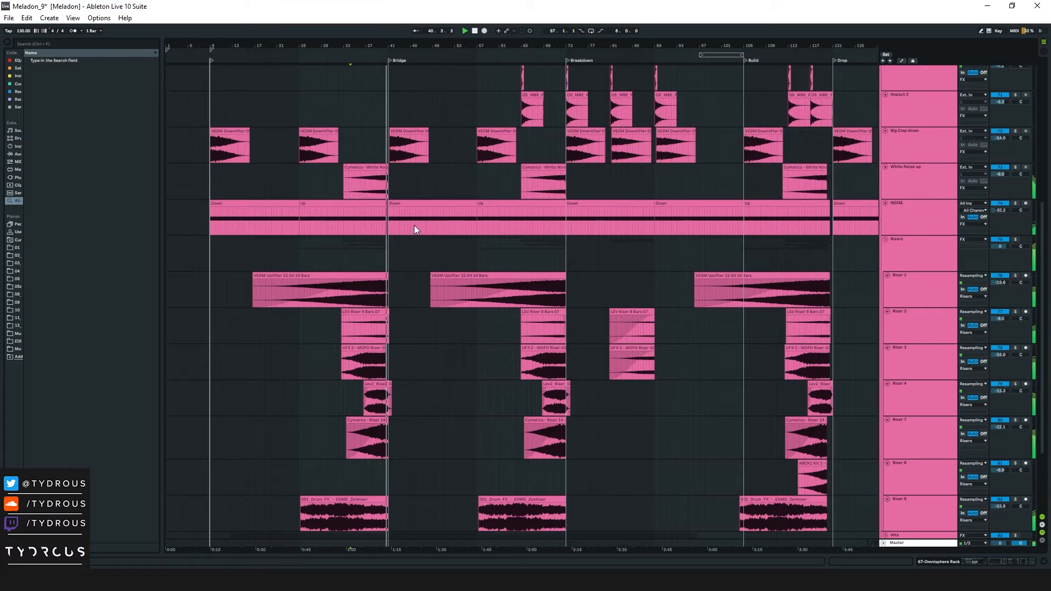
pyautogui.moveTo(399, 46)
pyautogui.mouseDown()
pyautogui.moveTo(398, 71)
pyautogui.moveTo(398, 46)
pyautogui.mouseUp()
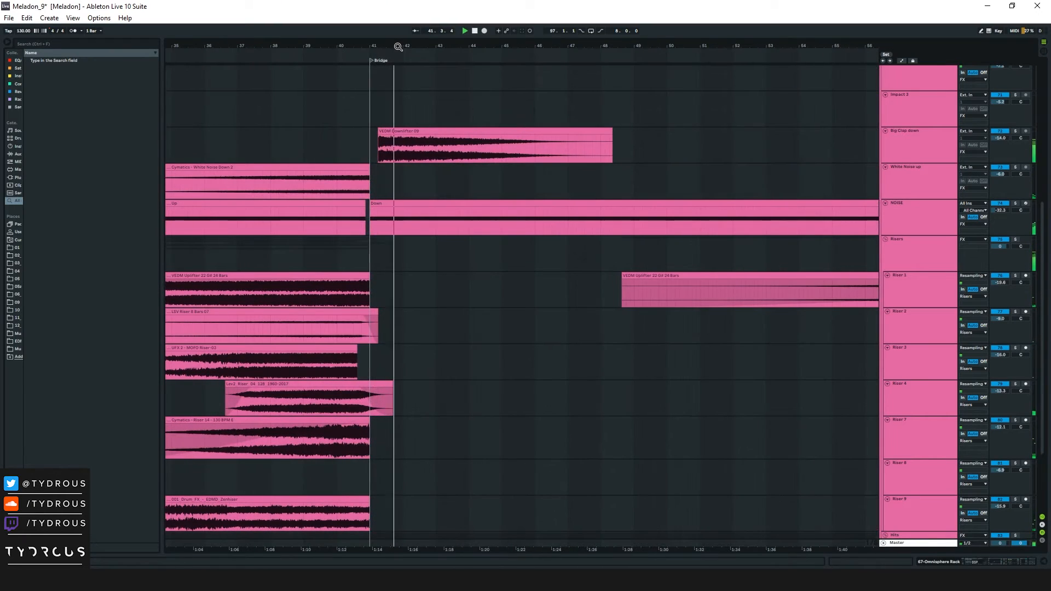
# Step: Collapse the FX tracks, unfold the Hits subgroup, and show the devices for the Vocal Hit clip leading into the Bridge
pyautogui.keyDown('alt'); pyautogui.click(885, 203); pyautogui.keyUp('alt')
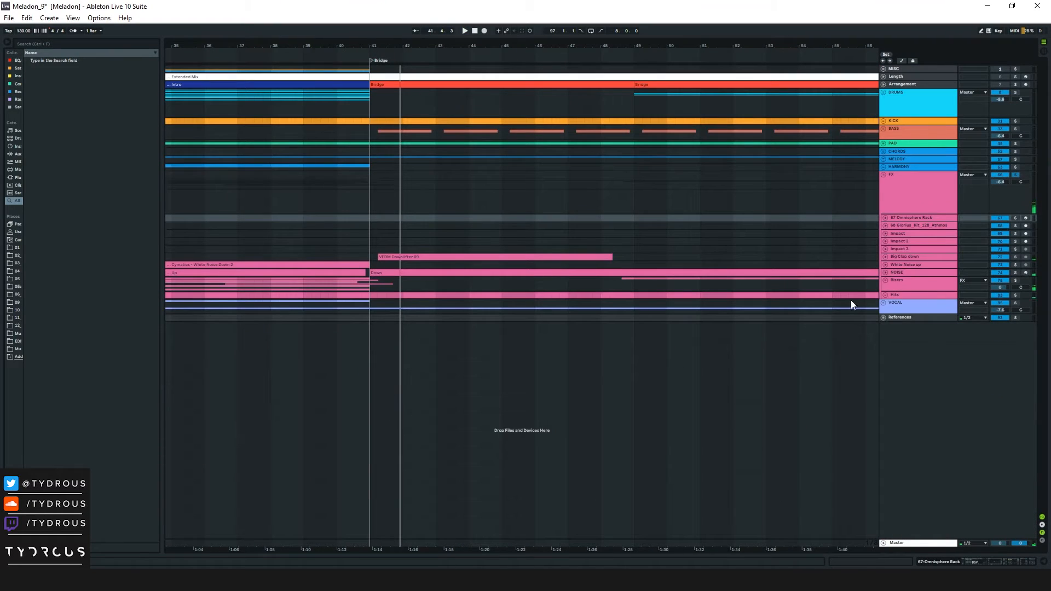
pyautogui.click(885, 295)
pyautogui.moveTo(230, 345); pyautogui.dragTo(493, 345)
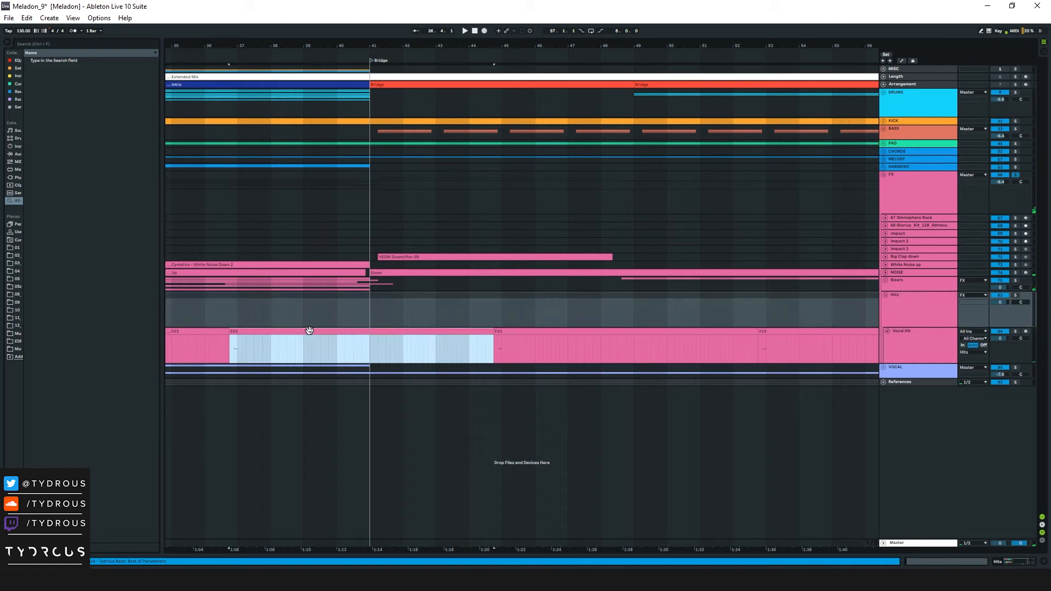
pyautogui.click(972, 562)
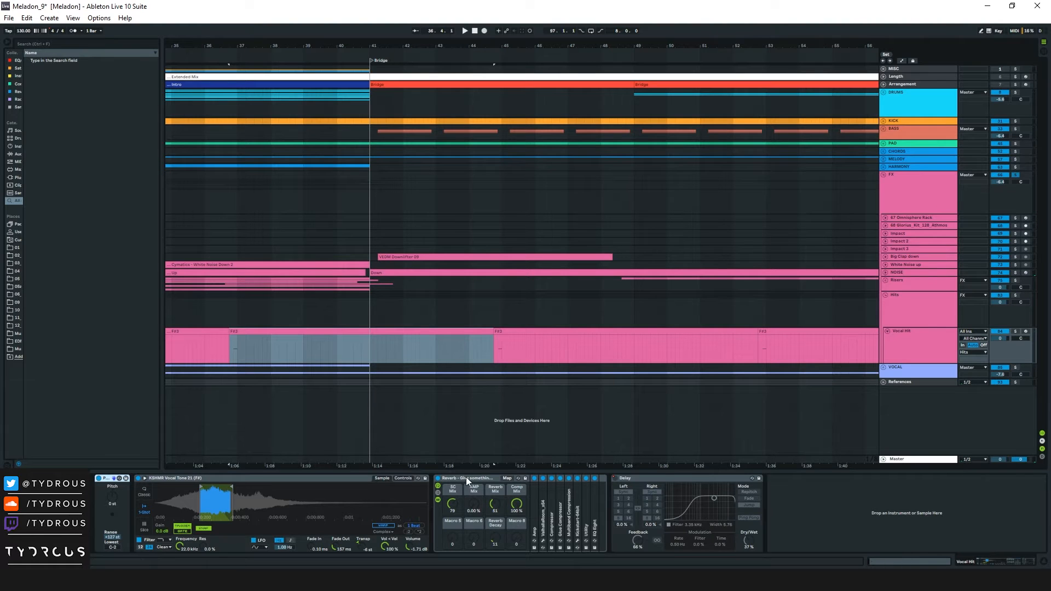
# Step: Inspect the Delay and the ValhallaRoom reverb settings on the Vocal Hit track, closing the plugin window when done
pyautogui.click(649, 479)
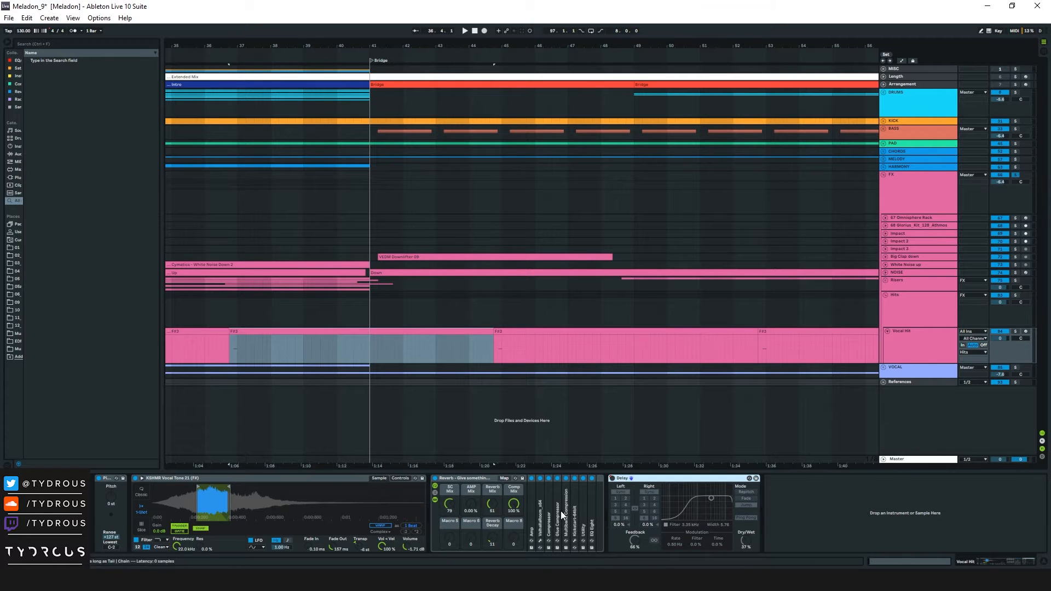
pyautogui.click(540, 540)
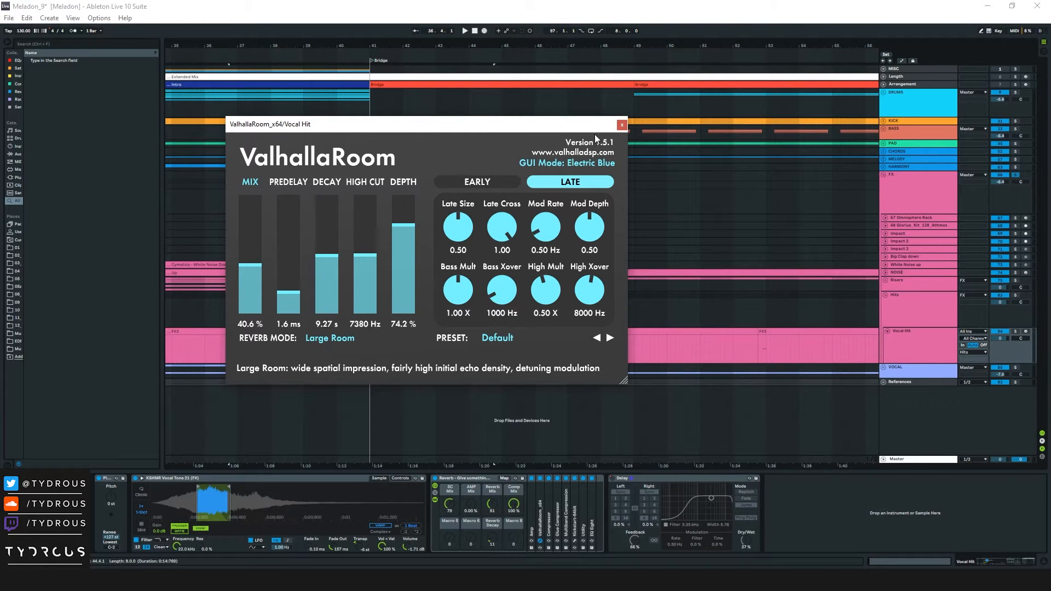
pyautogui.click(621, 125)
# Step: Solo the Vocal Hit track and play its second visible clip inside the Bridge
pyautogui.click(1015, 331)
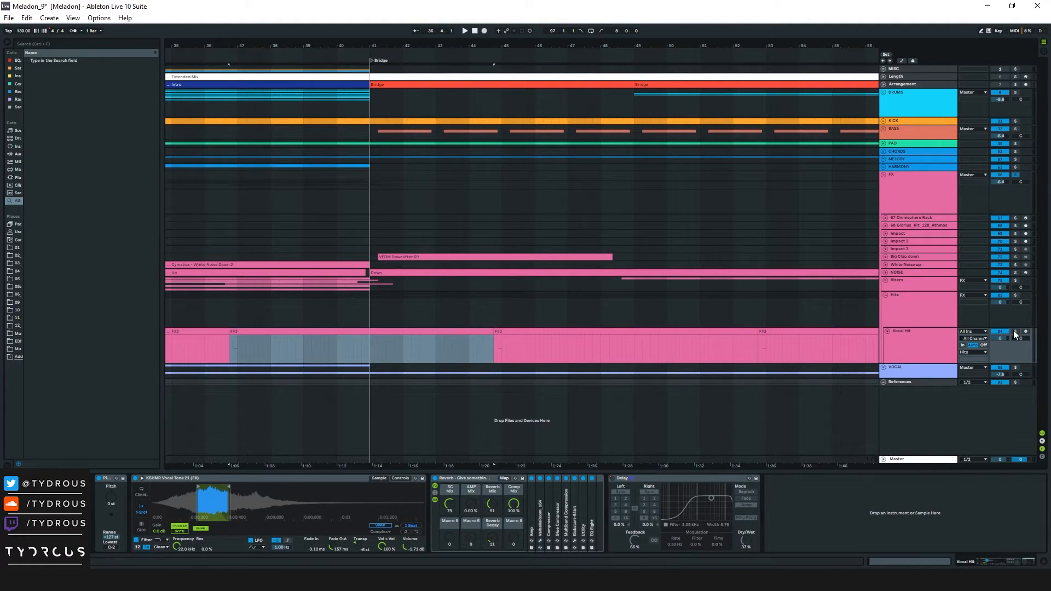
pyautogui.click(511, 331)
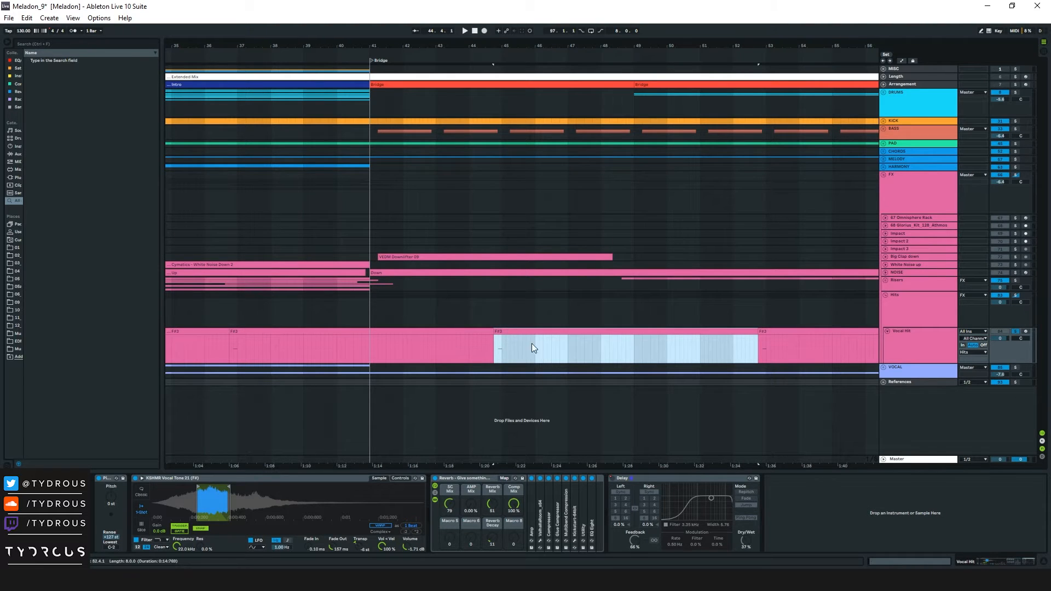
pyautogui.press('space')
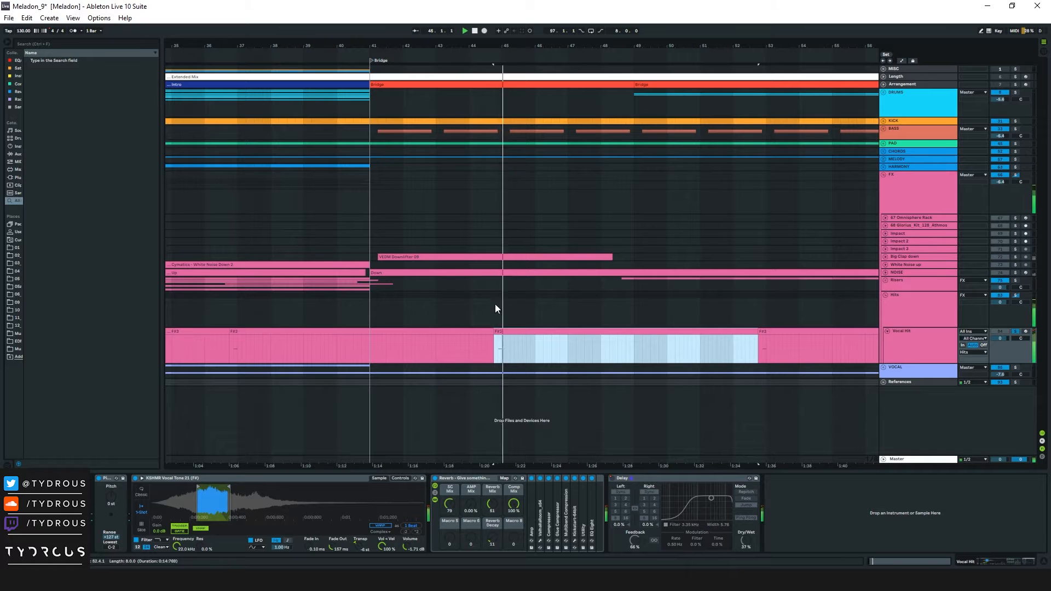
# Step: Show the Hits group's automation lanes and examine its low cut and high cut curves across the Bridge
pyautogui.click(904, 309)
pyautogui.press('a')
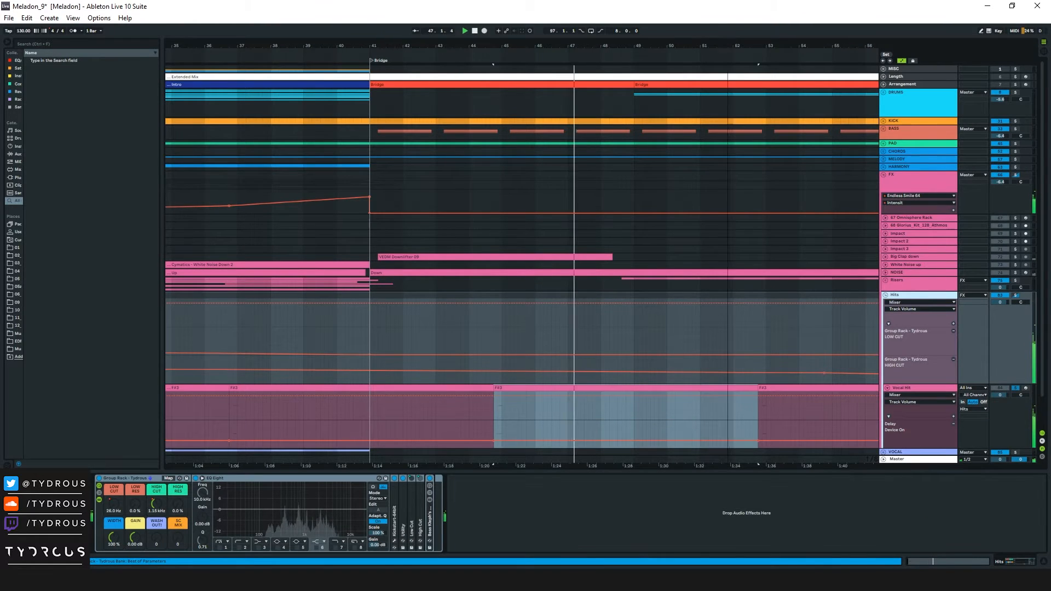
pyautogui.press('-')
pyautogui.press('-')
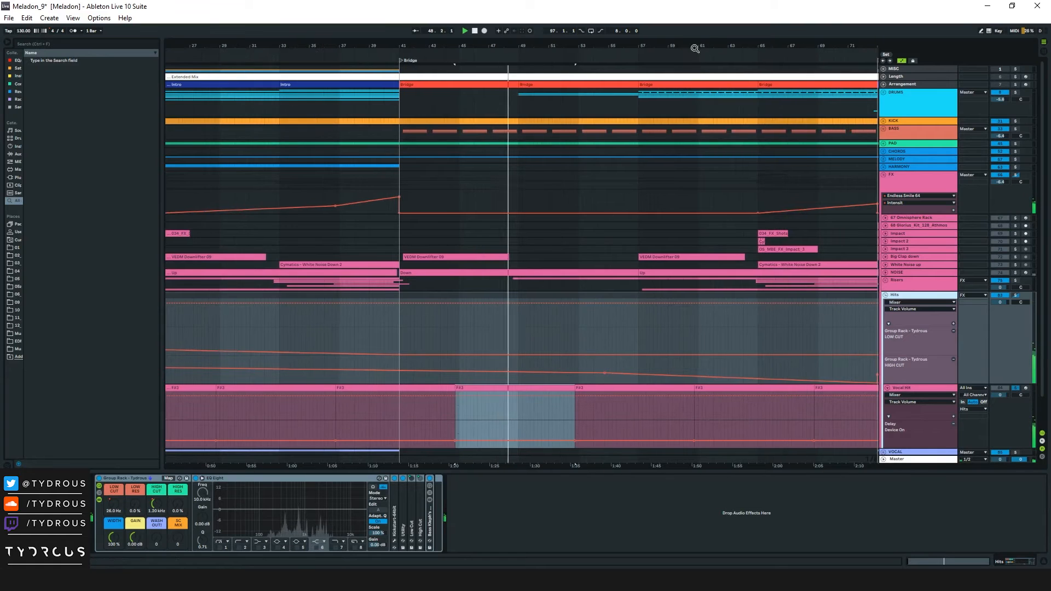
pyautogui.hscroll(5, 623, 372)
pyautogui.press('-')
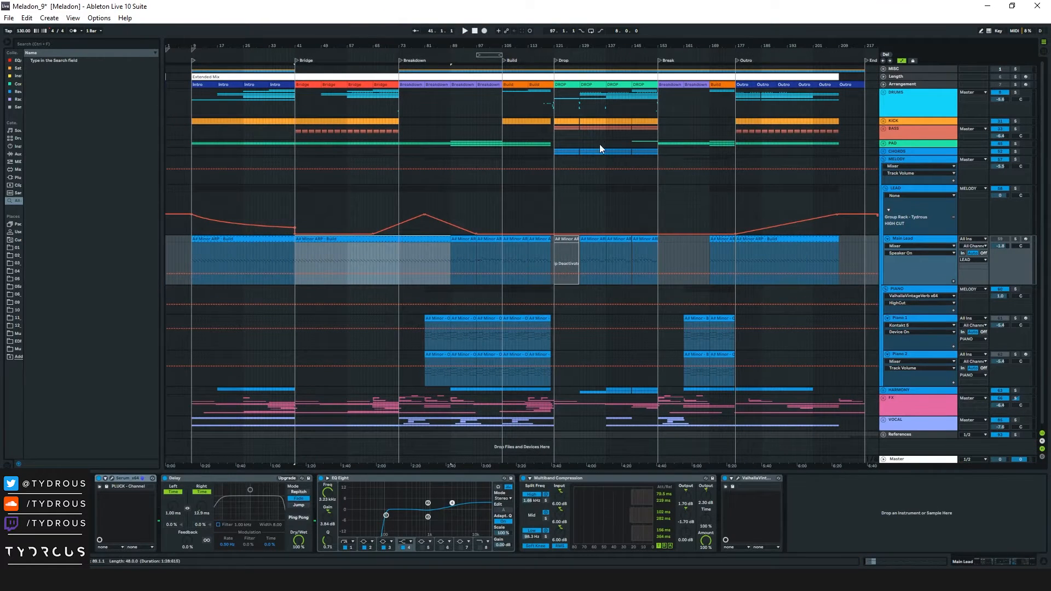
# Step: Fold the MELODY group, hide the automation lanes, and place the cursor in the DRUMS track before the Drop
pyautogui.click(543, 106)
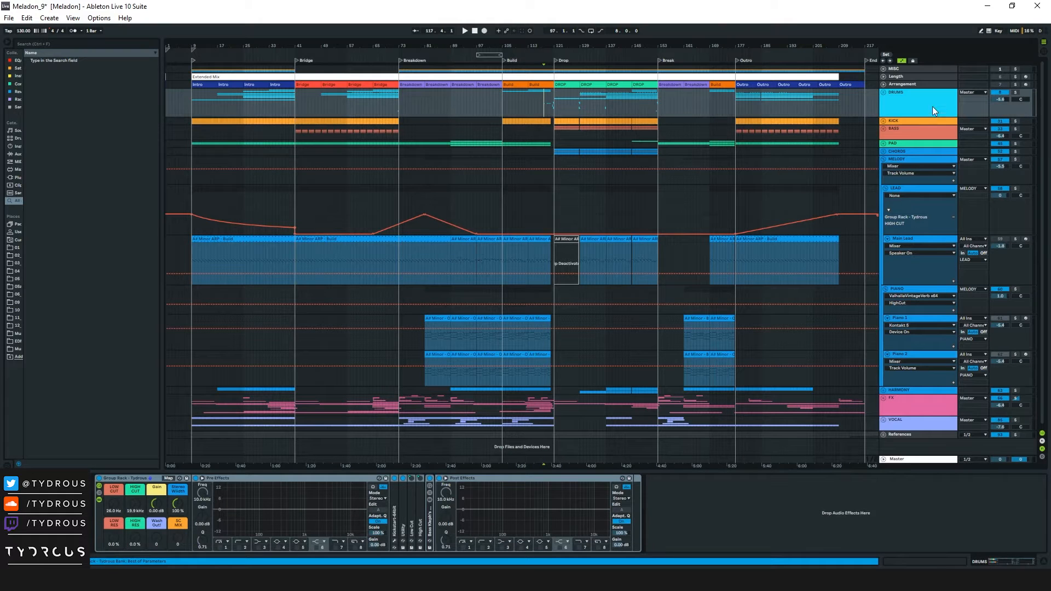
pyautogui.click(881, 162)
pyautogui.click(882, 160)
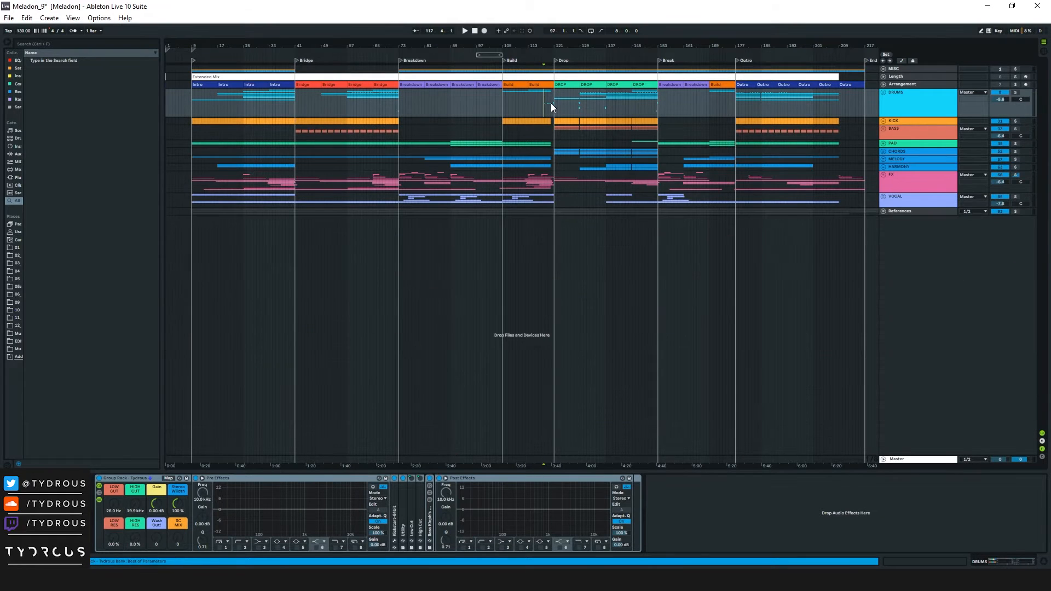
# Step: Play the end of the Build into the Drop, and return the cursor to just before the transition
pyautogui.moveTo(554, 45); pyautogui.dragTo(561, 75)
pyautogui.press('space')
pyautogui.click(514, 102)
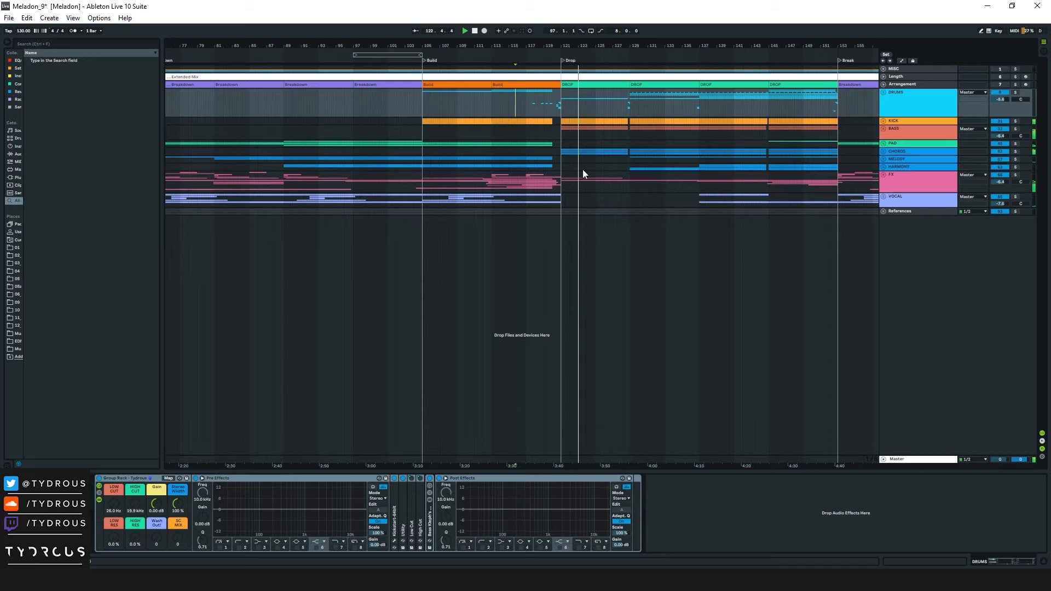
pyautogui.click(623, 112)
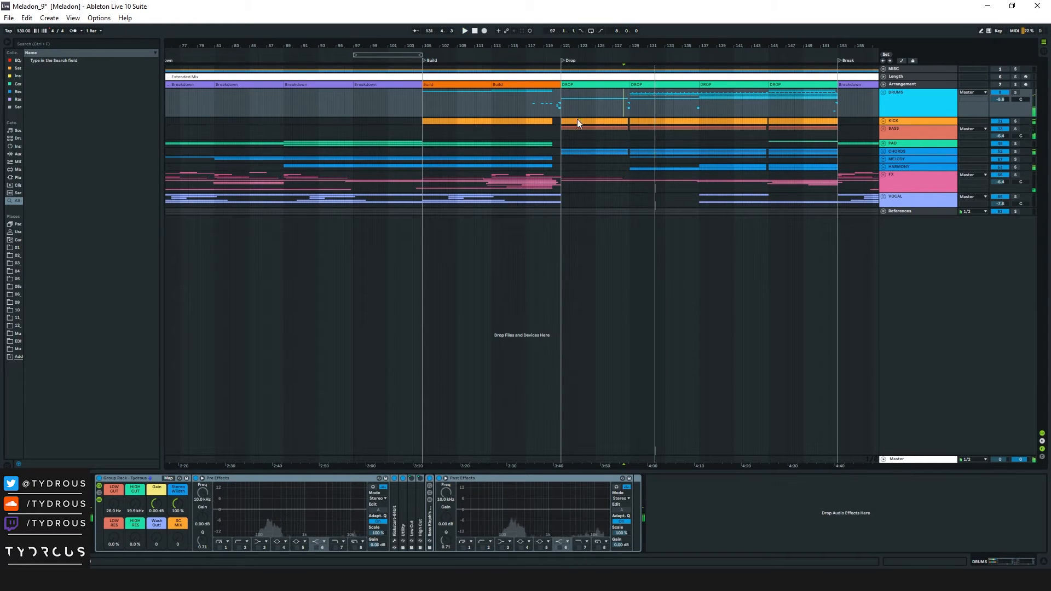
pyautogui.click(528, 106)
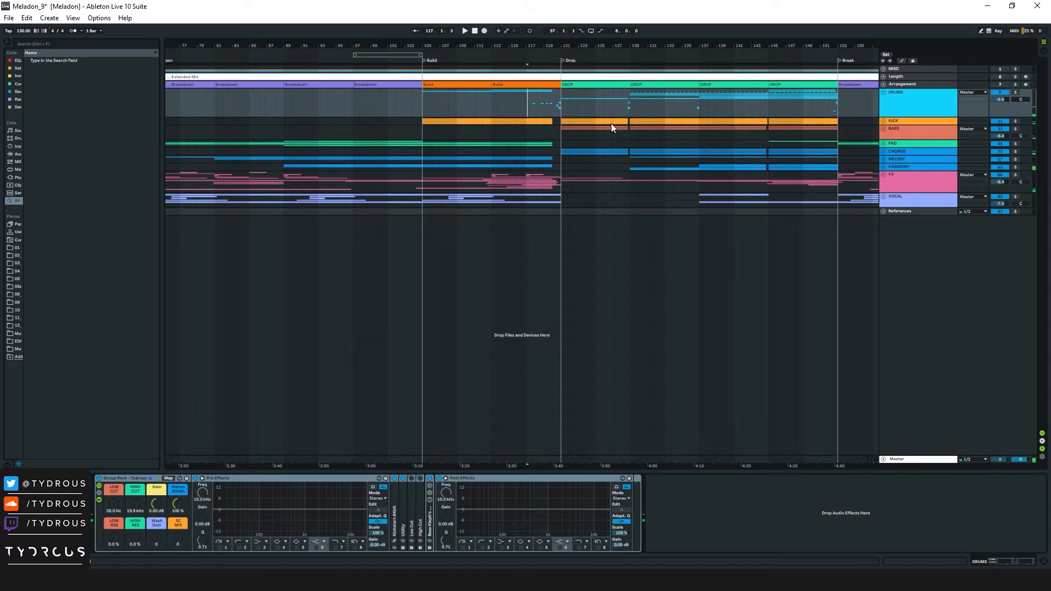
# Step: Unfold and solo the DRUMS group, then play the Build Snares leading up to the Drop
pyautogui.click(884, 95)
pyautogui.click(1015, 92)
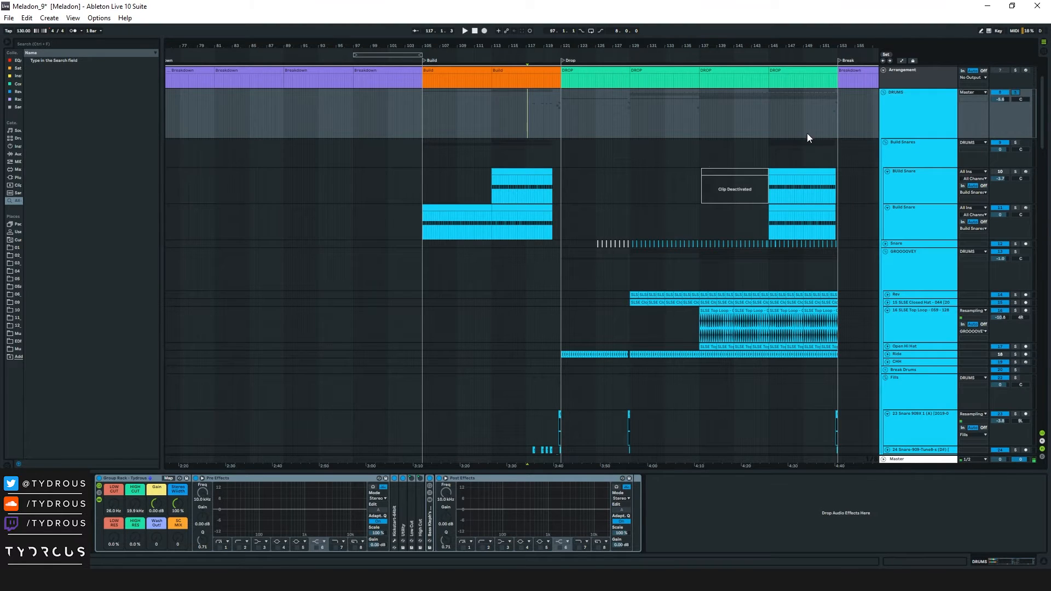
pyautogui.click(535, 213)
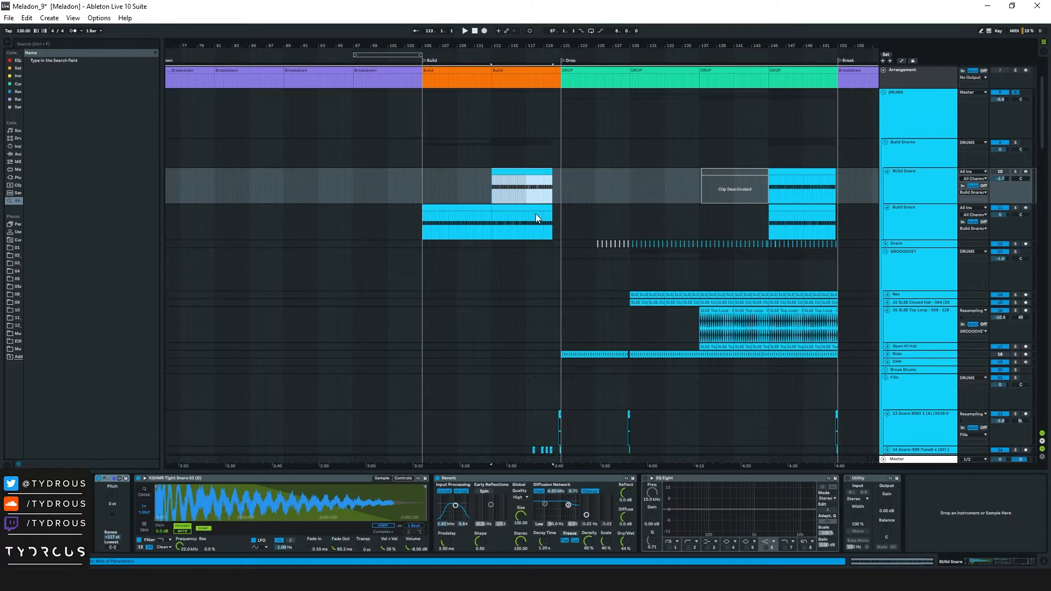
pyautogui.click(529, 150)
pyautogui.press('space')
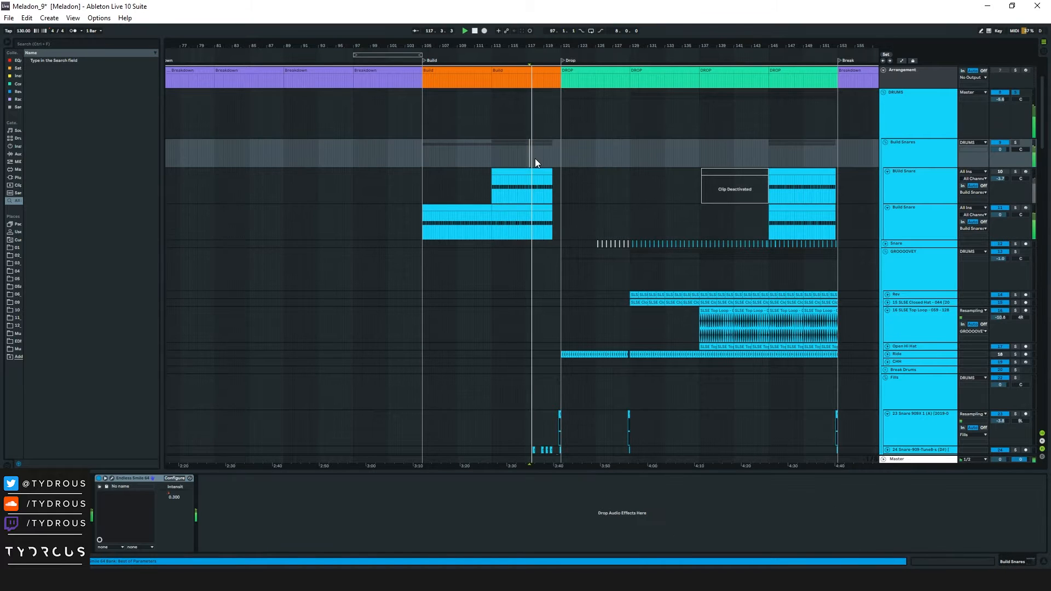
pyautogui.scroll(-3, 535, 159)
pyautogui.moveTo(569, 46); pyautogui.dragTo(569, 67)
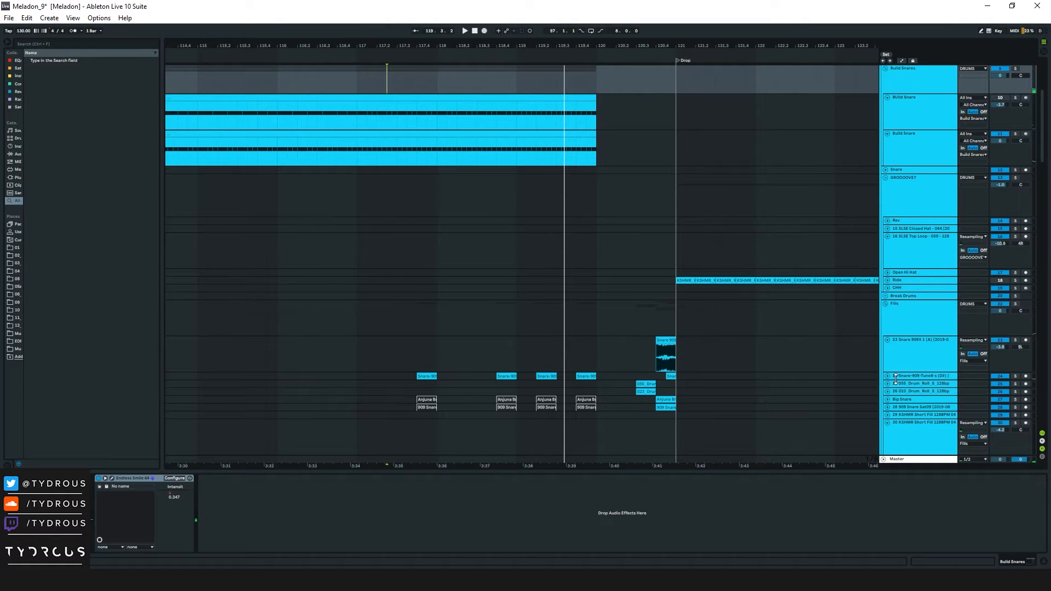
# Step: Expand the Fills tracks, solo the 24 Snare-909 track, and play its hits at the end of the Build
pyautogui.click(891, 328)
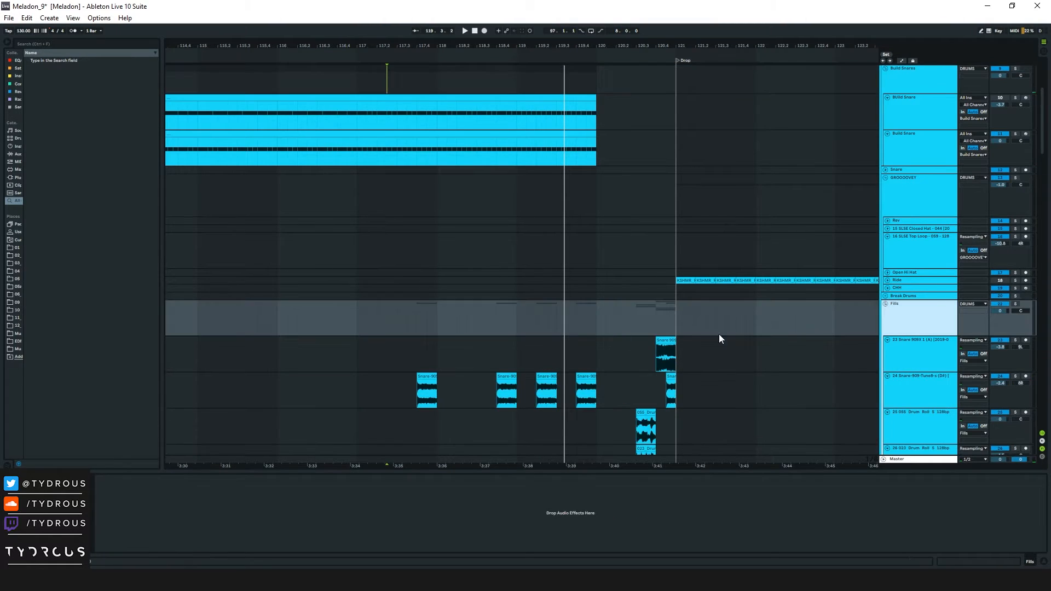
pyautogui.press('u')
pyautogui.scroll(-2, 570, 309)
pyautogui.press('space')
pyautogui.click(928, 337)
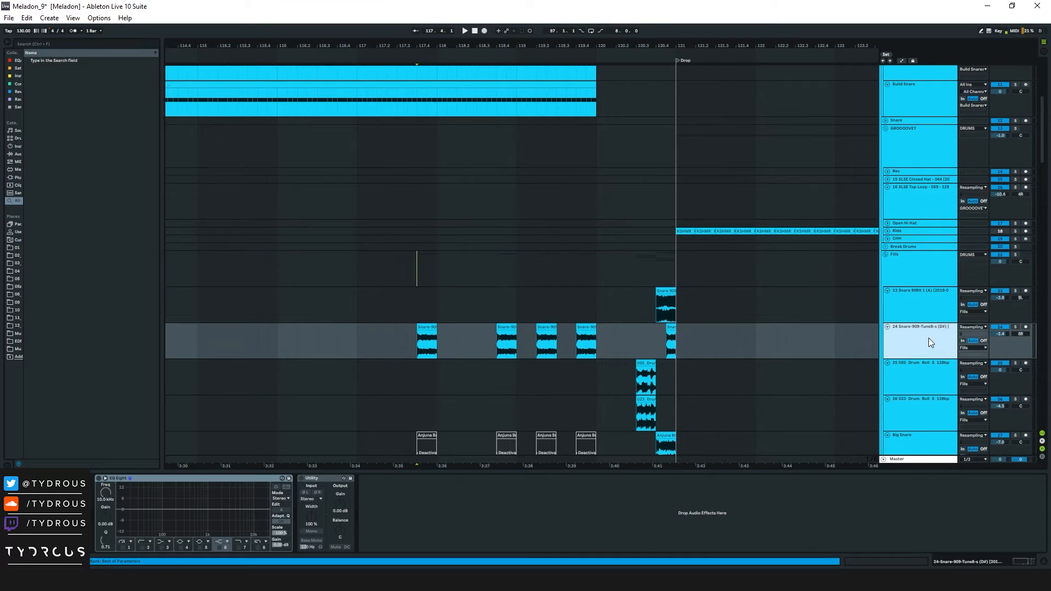
pyautogui.click(429, 327)
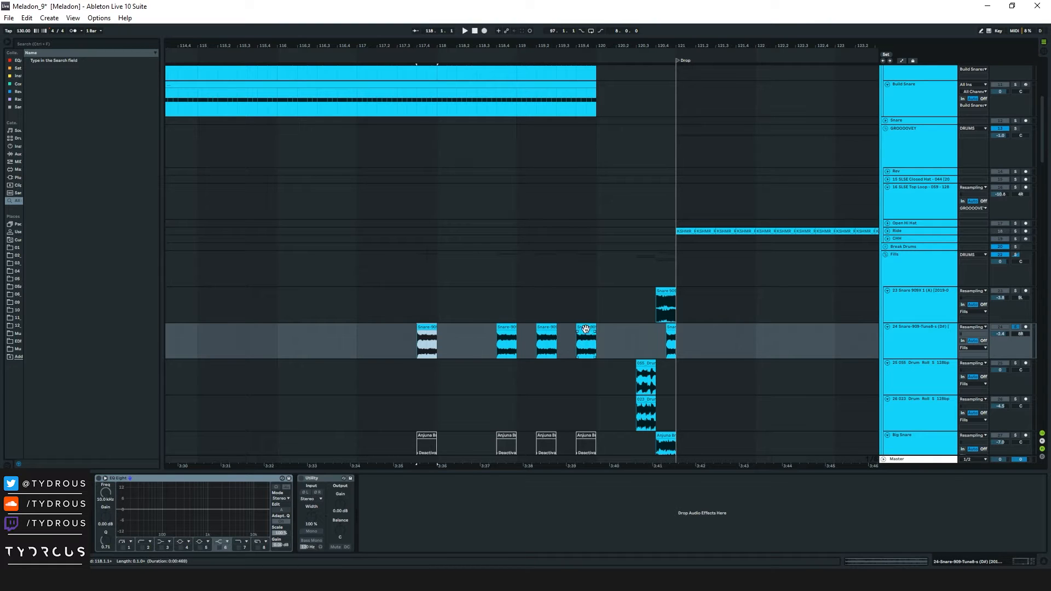
pyautogui.click(406, 307)
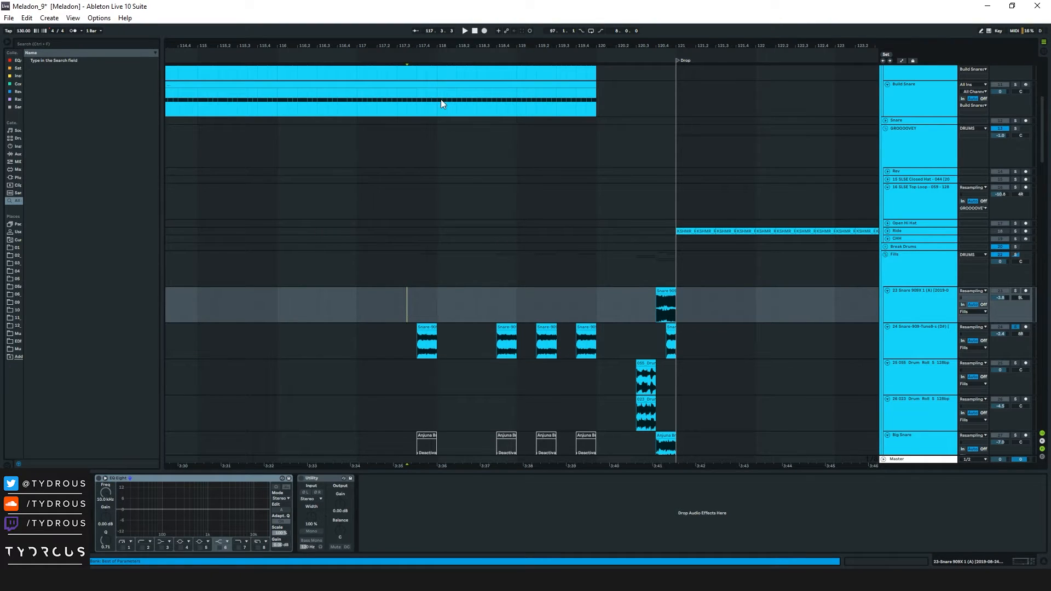
pyautogui.press('space')
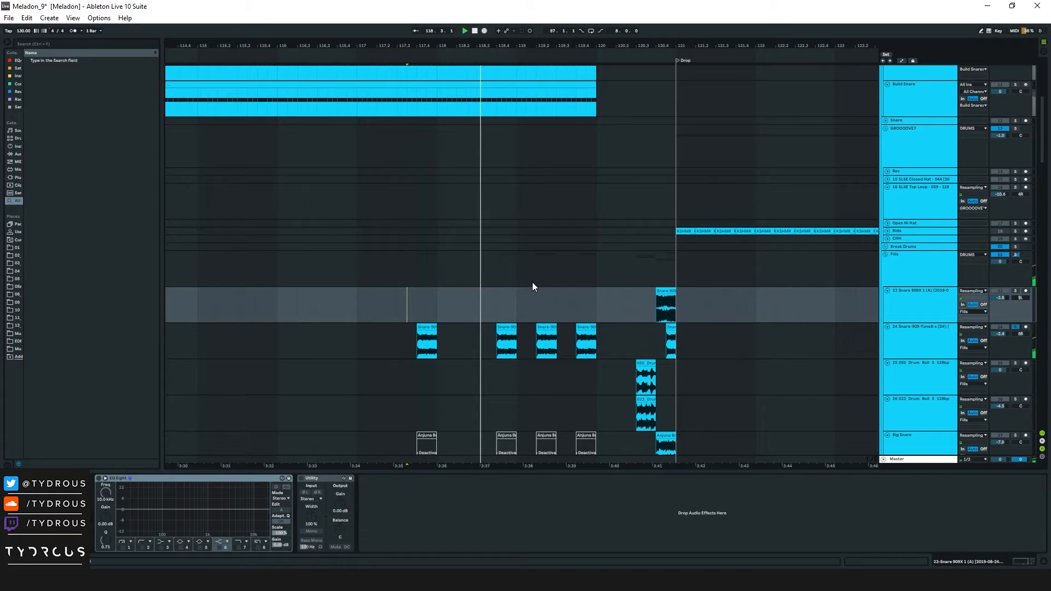
# Step: Solo the whole Fills group and play the final drum fill just before the Drop
pyautogui.click(935, 264)
pyautogui.click(1016, 256)
pyautogui.click(608, 263)
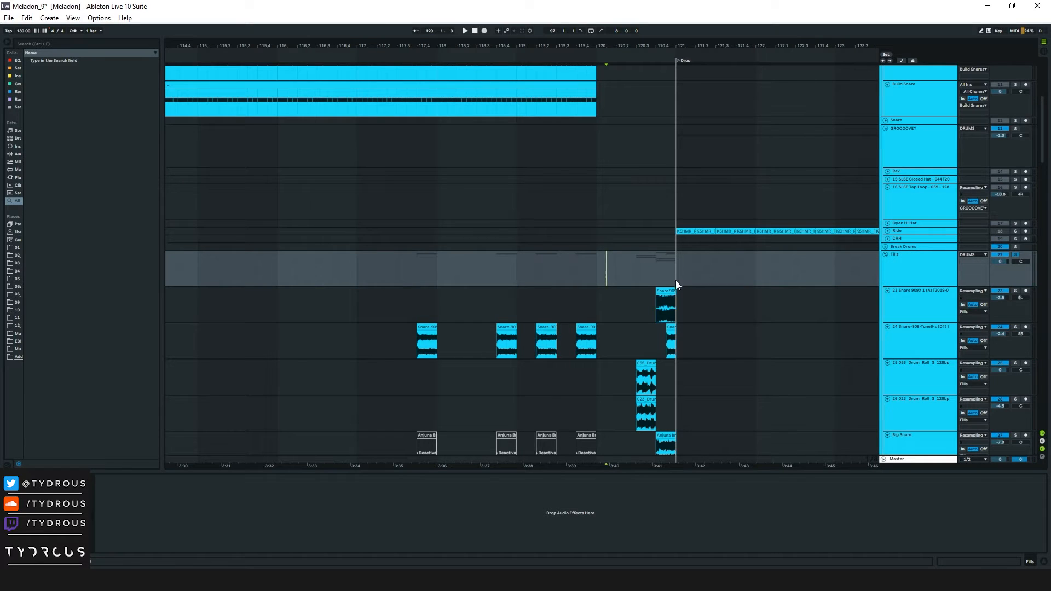
pyautogui.click(597, 264)
pyautogui.press('space')
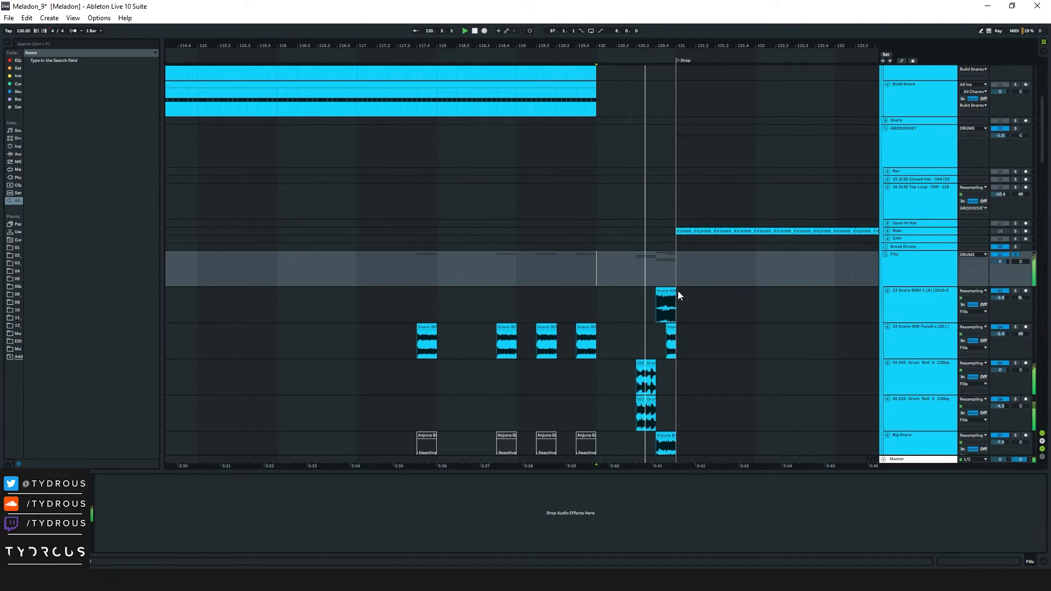
pyautogui.click(665, 268)
pyautogui.press('space')
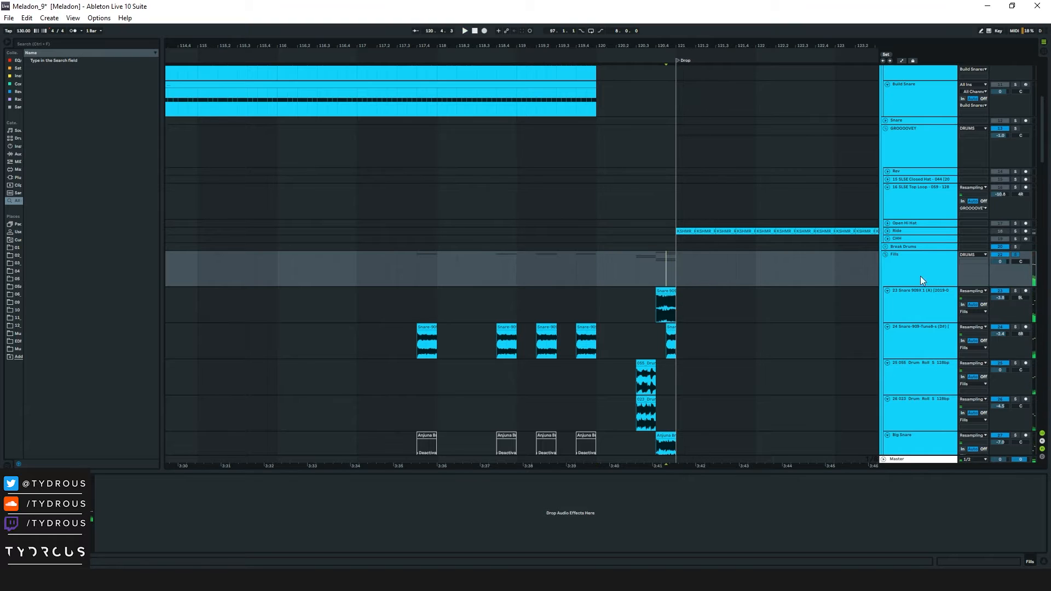
# Step: Fold the Fills subgroup and all track groups, and frame the arrangement around the Drop's start
pyautogui.click(885, 254)
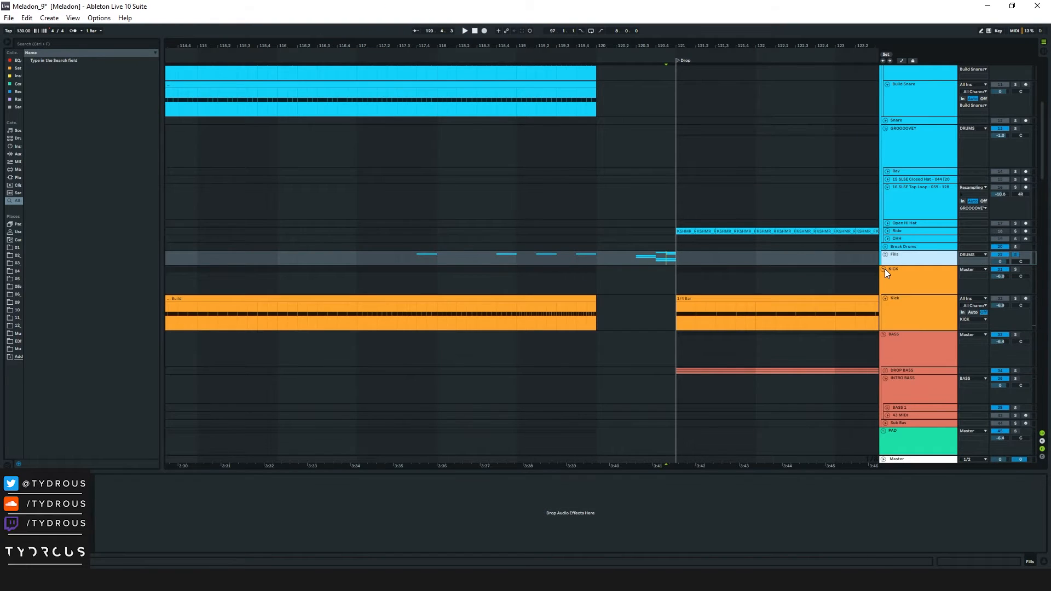
pyautogui.keyDown('alt'); pyautogui.click(884, 269); pyautogui.keyUp('alt')
pyautogui.moveTo(685, 48); pyautogui.dragTo(699, 48)
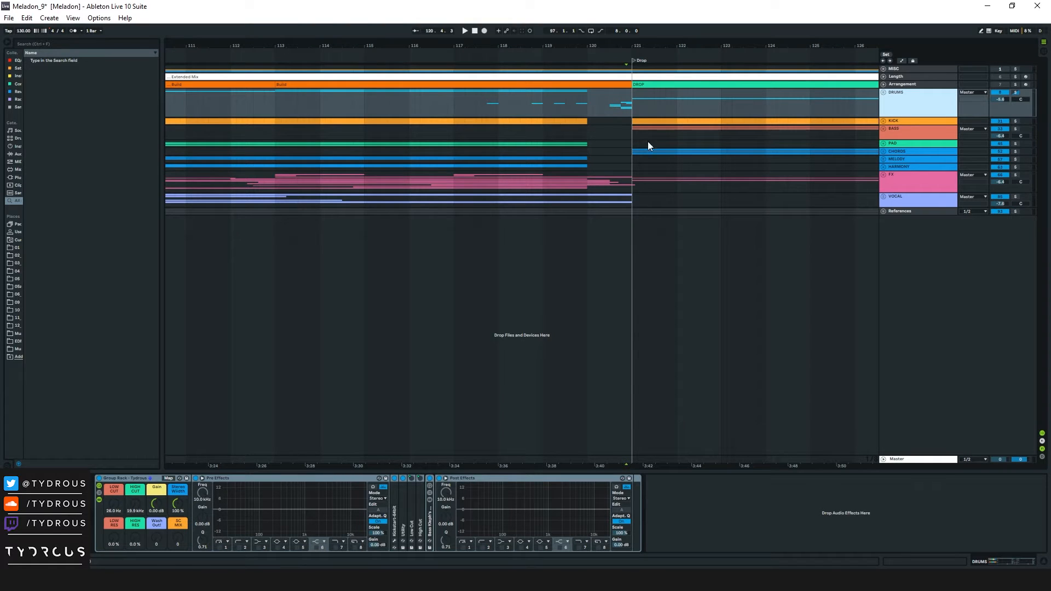
# Step: Unfold the track groups and open the notes of the Drop's first Scale Down clip in the HARMONY group
pyautogui.moveTo(732, 48); pyautogui.dragTo(901, 180)
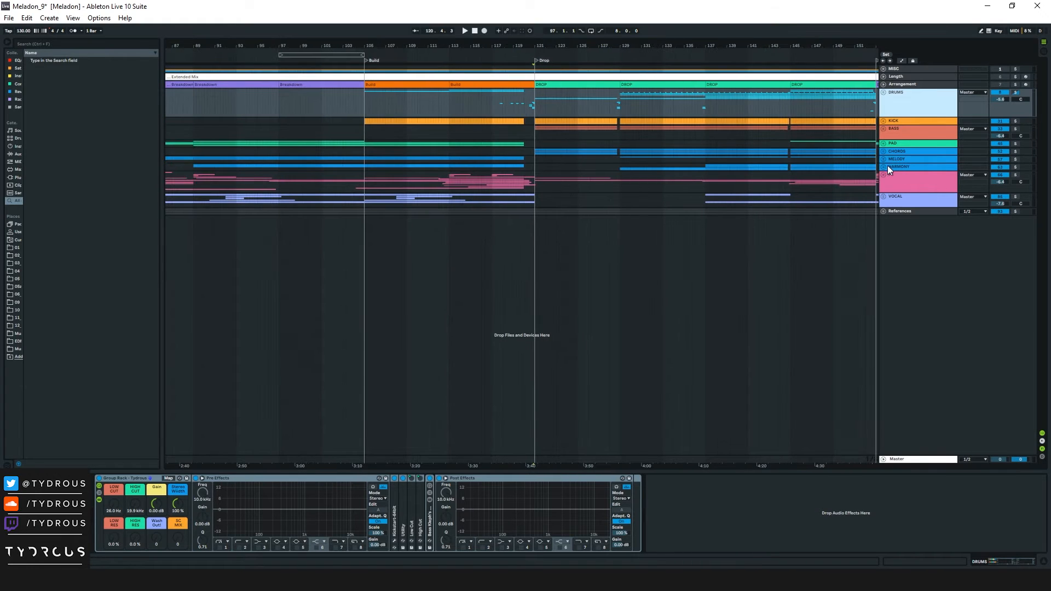
pyautogui.keyDown('alt'); pyautogui.click(883, 167); pyautogui.keyUp('alt')
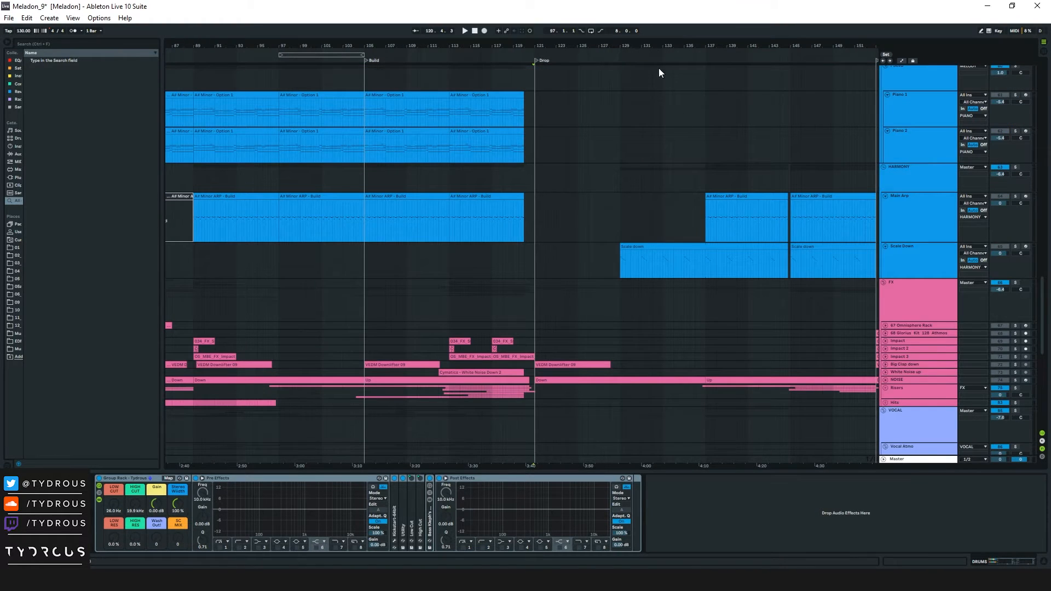
pyautogui.press('-')
pyautogui.press('-')
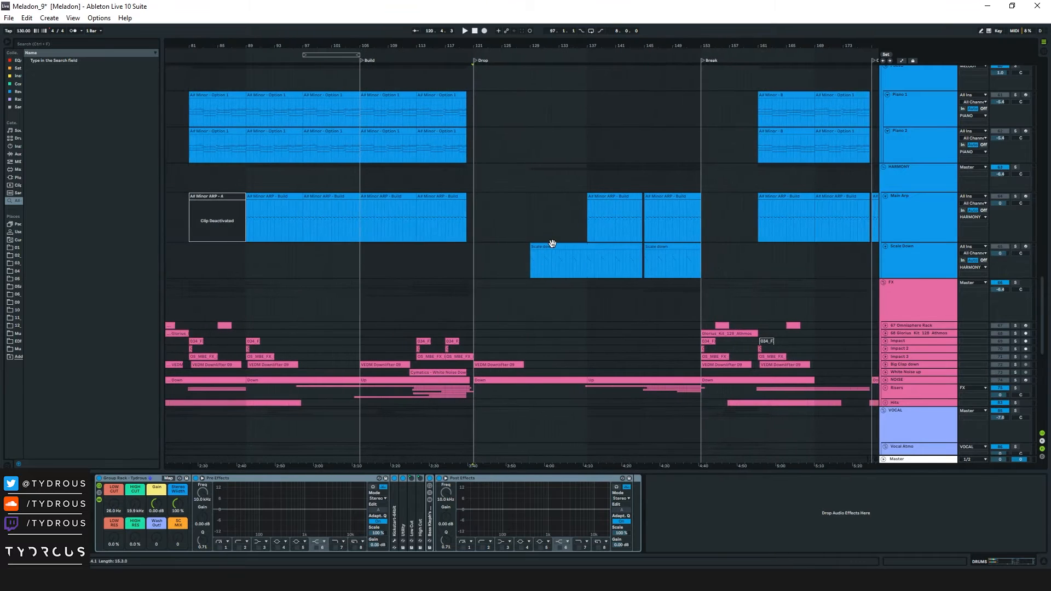
pyautogui.click(552, 243)
pyautogui.doubleClick(586, 260)
pyautogui.moveTo(225, 469); pyautogui.dragTo(287, 244)
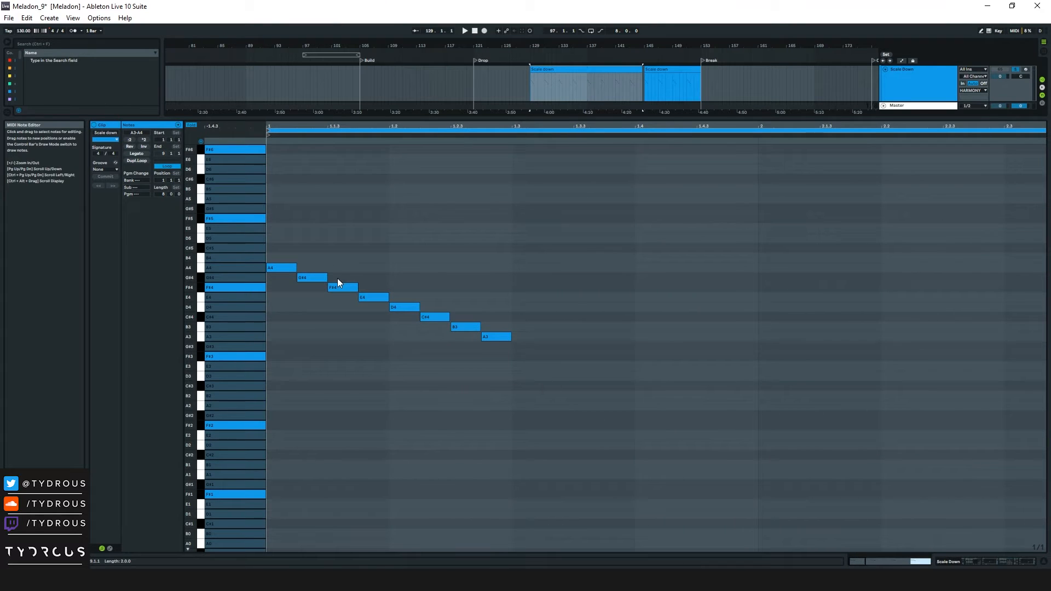
# Step: Play the soloed Scale Down clip from its start to hear its descending notes
pyautogui.click(273, 243)
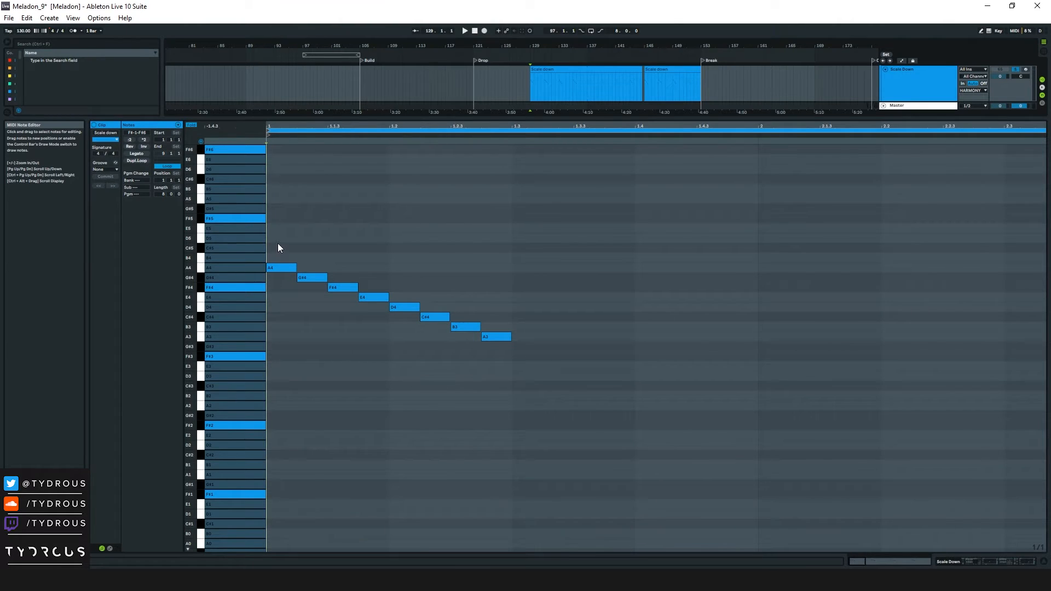
pyautogui.press('space')
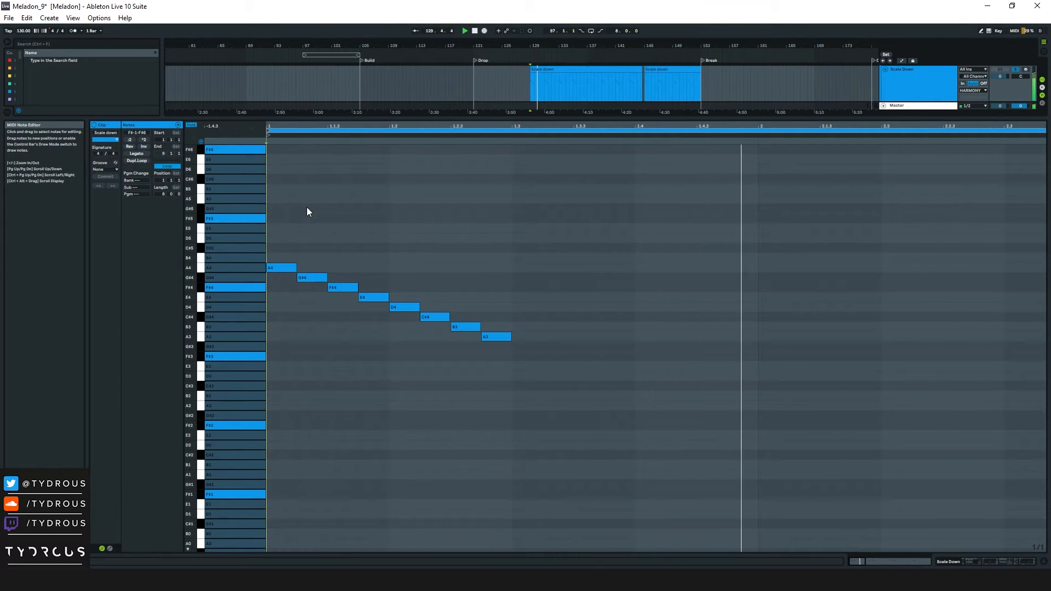
pyautogui.press('space')
# Step: Show the Scale Down track's device chain, select its first EQ Eight, and compare the surrounding CHORDS, MELODY and HARMONY tracks
pyautogui.click(973, 557)
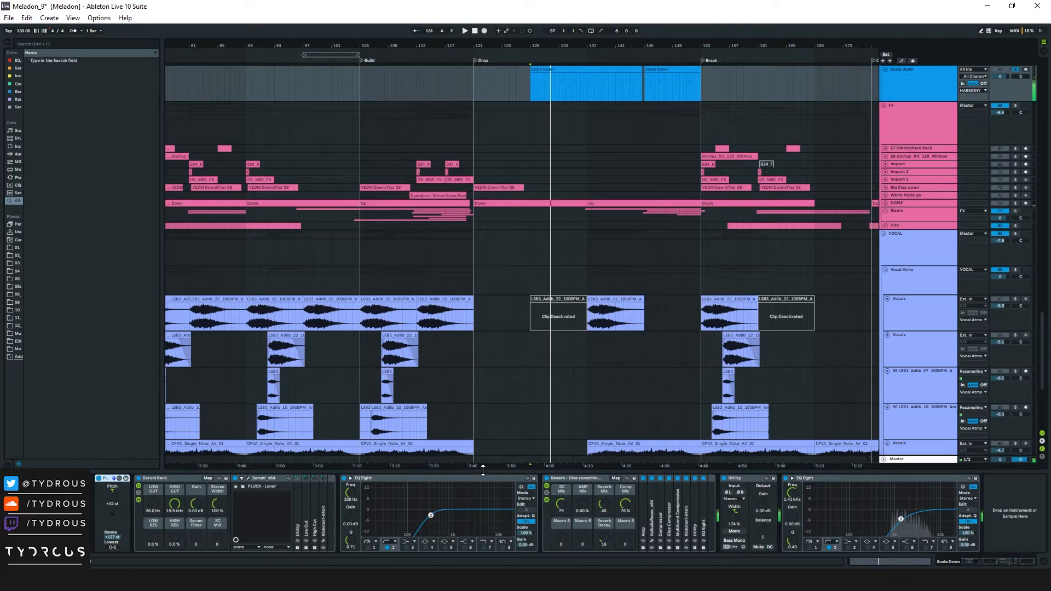
pyautogui.click(567, 478)
pyautogui.click(465, 478)
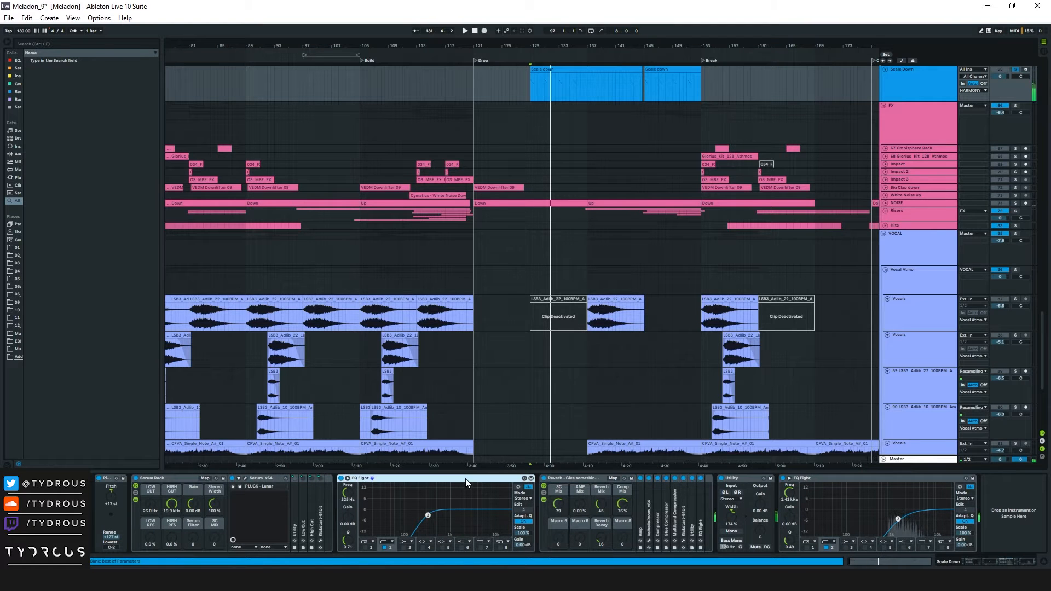
pyautogui.scroll(5, 846, 309)
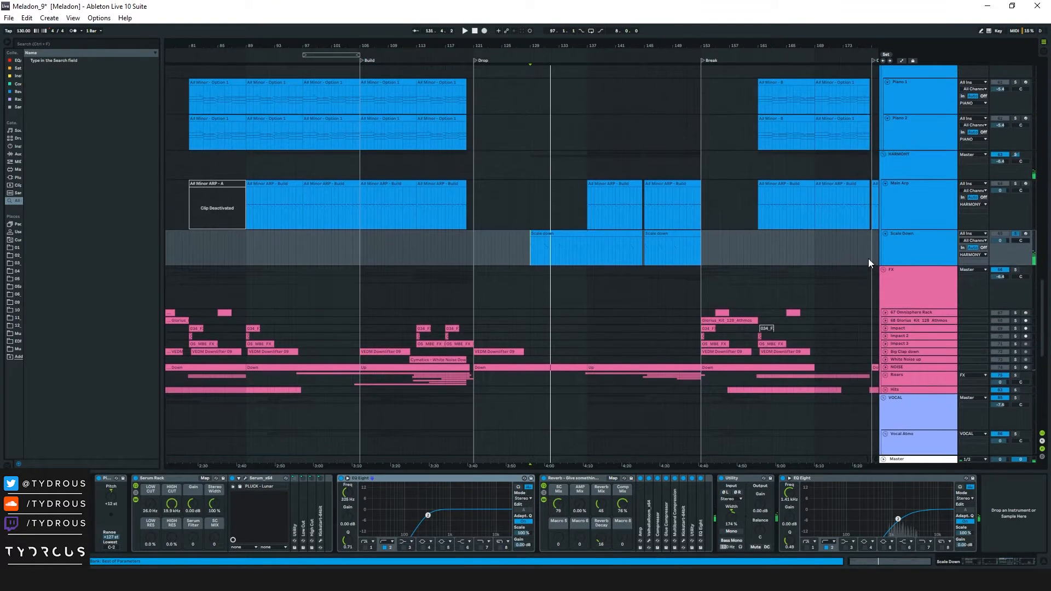
pyautogui.scroll(8, 878, 248)
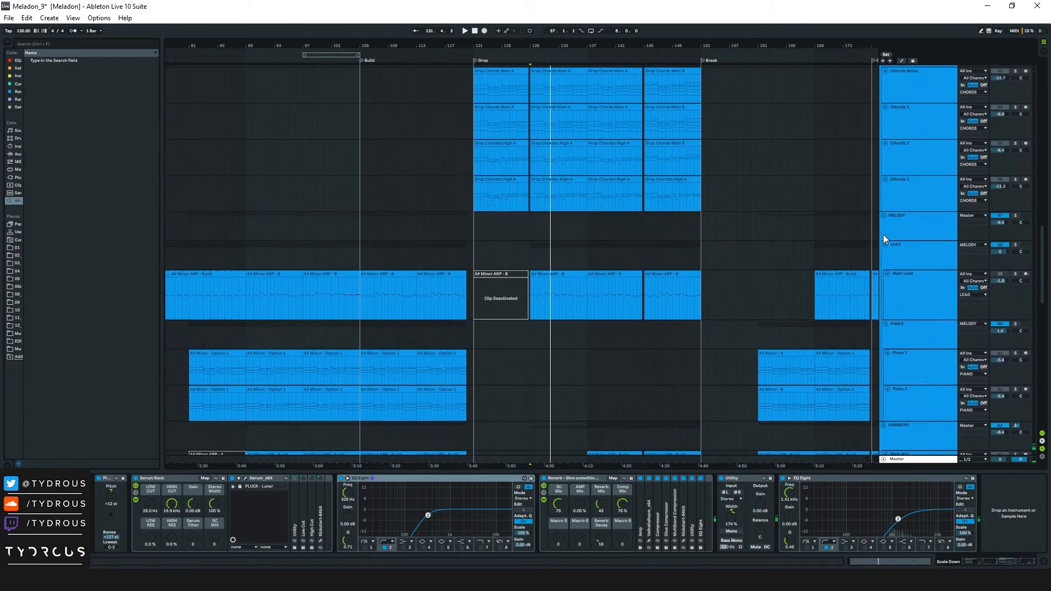
pyautogui.scroll(-8, 882, 236)
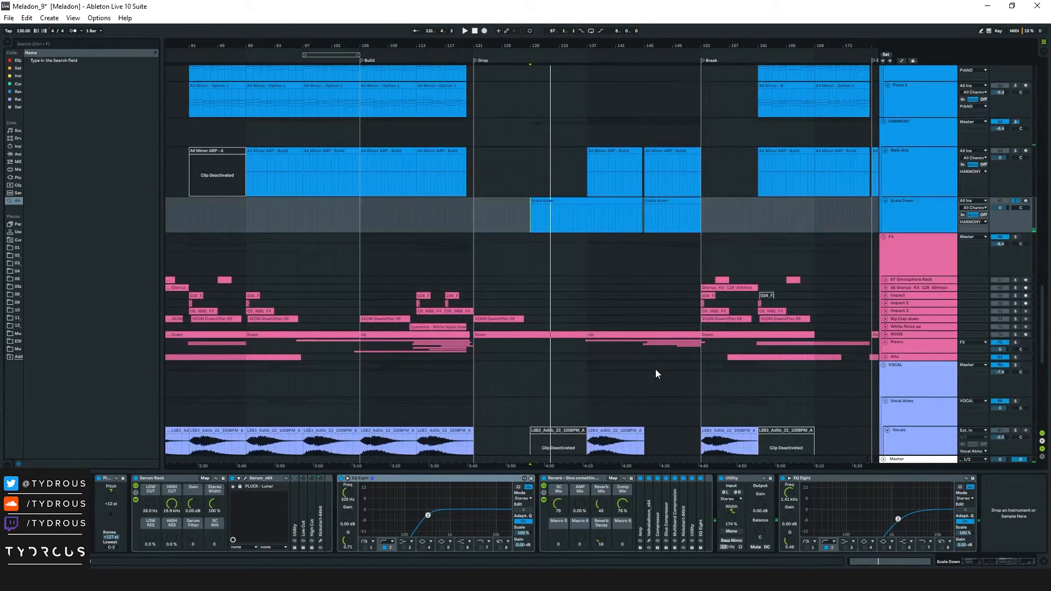
# Step: Open the Scale Down track's Serum with the PLUCK - Lunar preset, check its oscillators and FX page, and close it
pyautogui.scroll(-1, 677, 383)
pyautogui.click(588, 172)
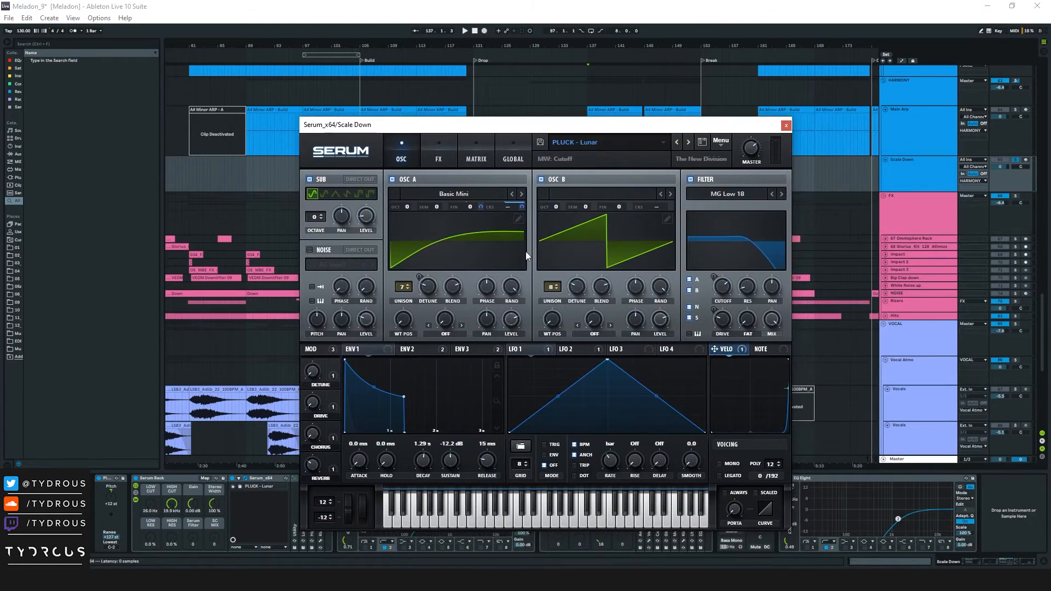
pyautogui.click(437, 158)
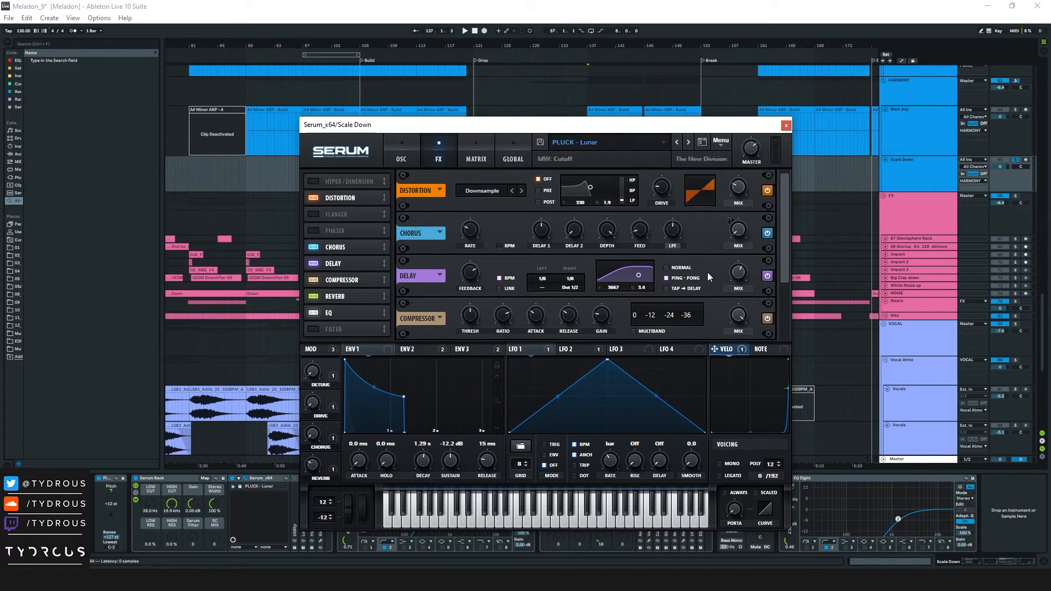
pyautogui.click(786, 126)
# Step: Clear the Scale Down solo and fold the HARMONY tracks and the groups above them
pyautogui.click(921, 175)
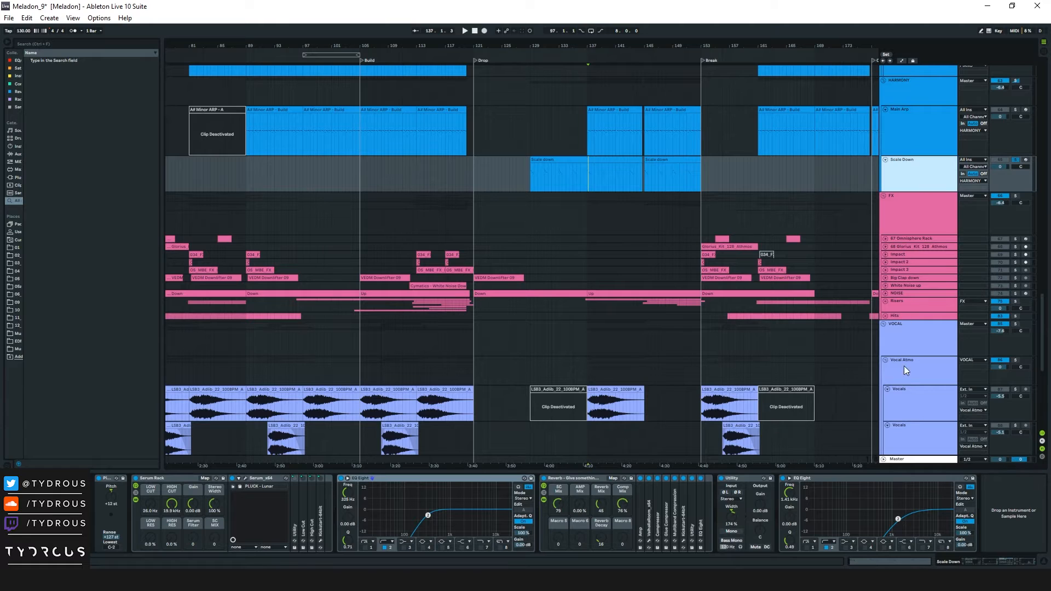
pyautogui.click(912, 401)
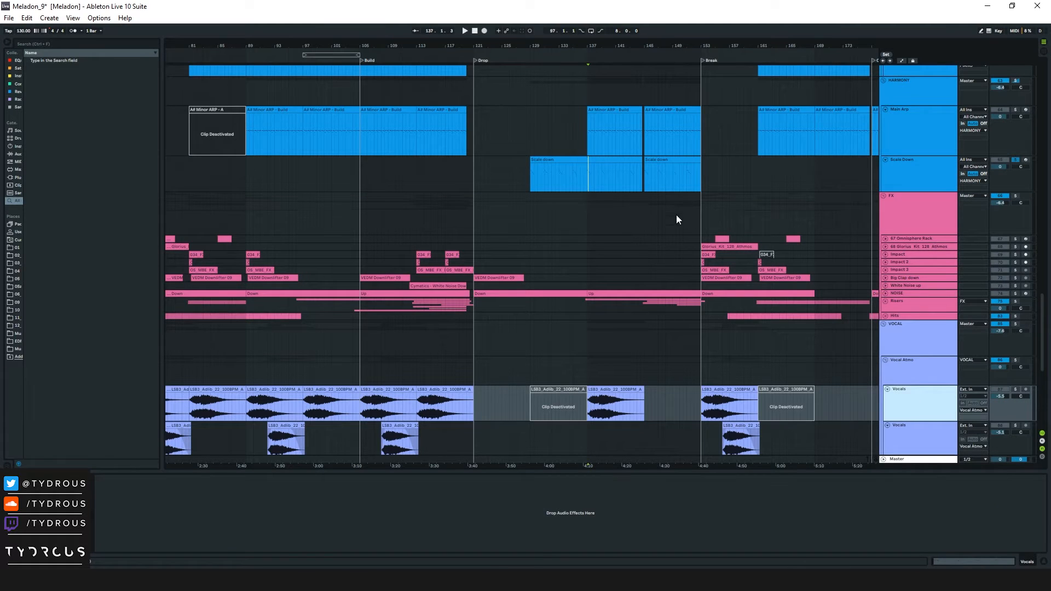
pyautogui.click(925, 179)
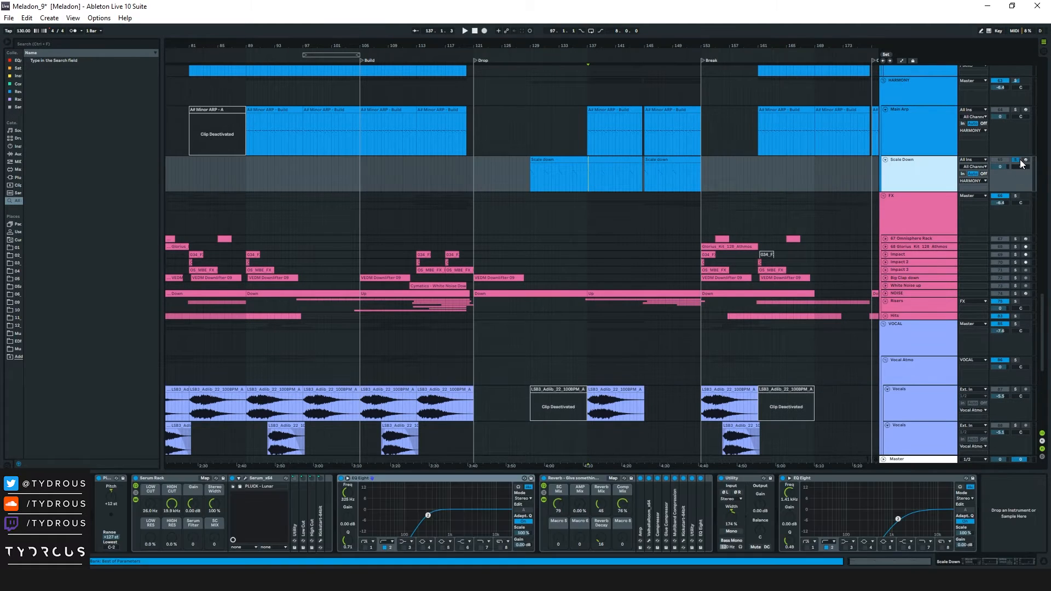
pyautogui.keyDown('alt'); pyautogui.click(883, 160); pyautogui.keyUp('alt')
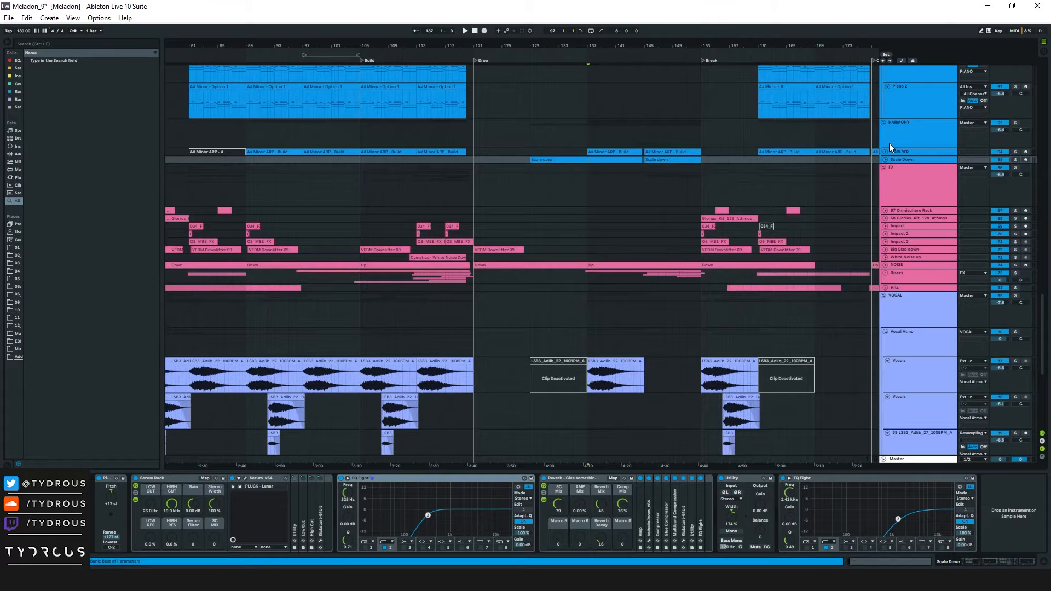
pyautogui.scroll(6, 586, 189)
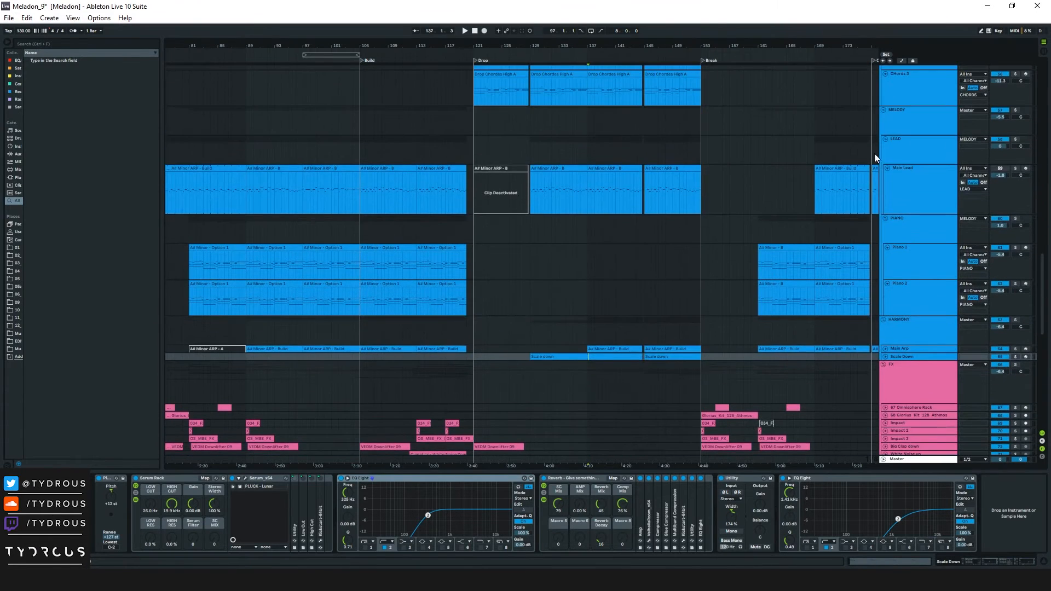
pyautogui.keyDown('alt'); pyautogui.click(884, 141); pyautogui.keyUp('alt')
# Step: Frame the Bridge in the Meladon_18 version and play the transition from the Intro into its opening bars
pyautogui.moveTo(634, 45); pyautogui.dragTo(514, 45)
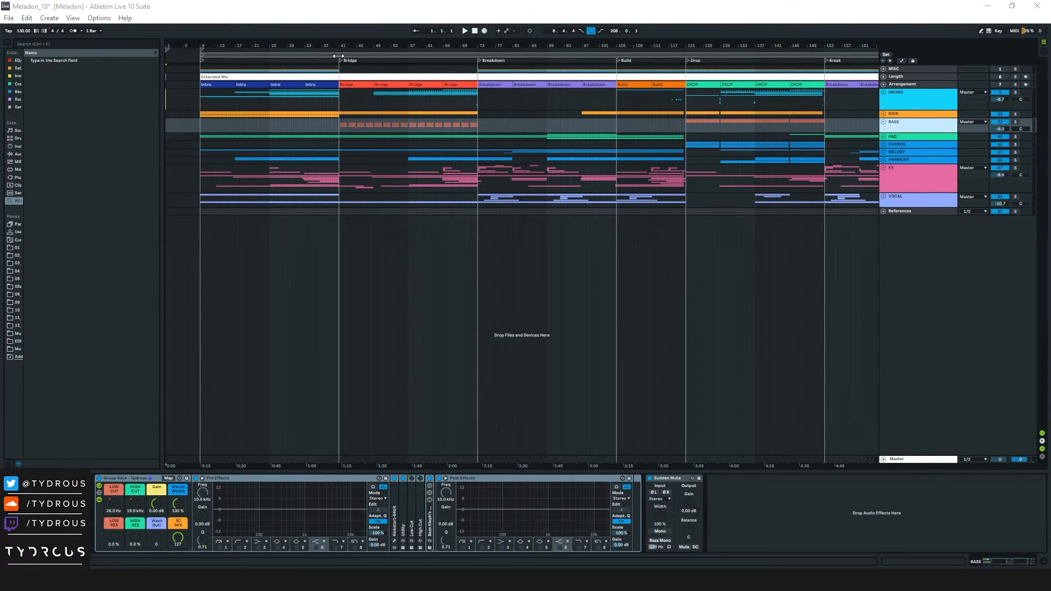
pyautogui.moveTo(330, 45)
pyautogui.mouseDown()
pyautogui.moveTo(330, 63)
pyautogui.moveTo(339, 49)
pyautogui.mouseUp()
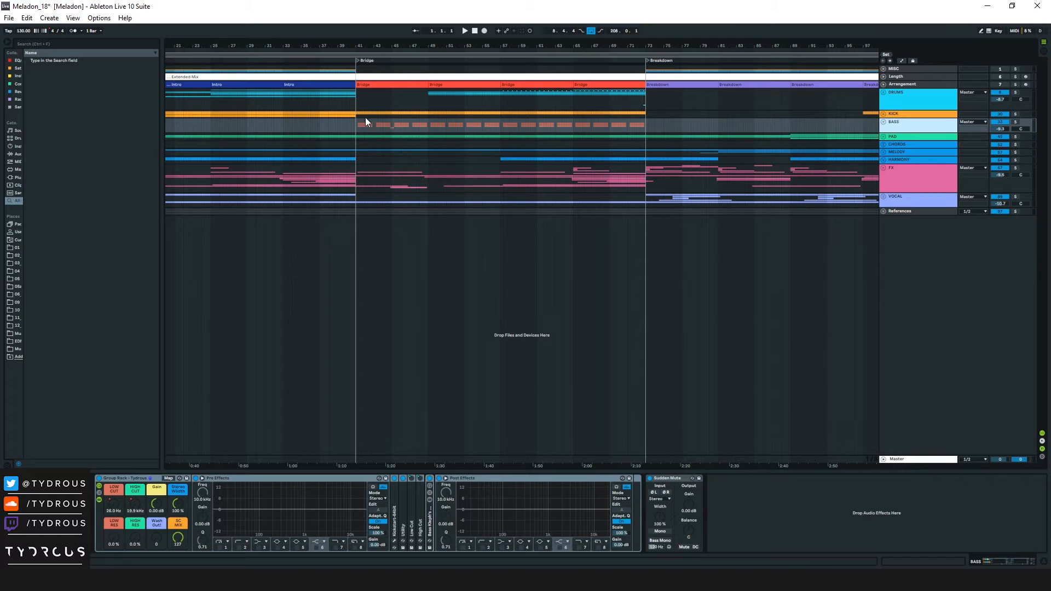
pyautogui.click(323, 59)
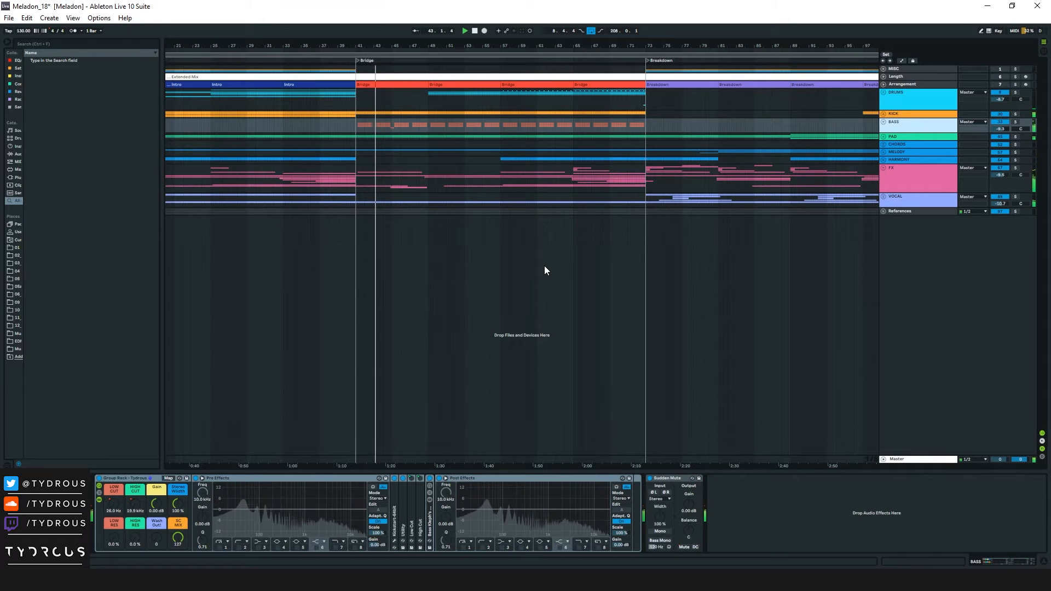
pyautogui.press('space')
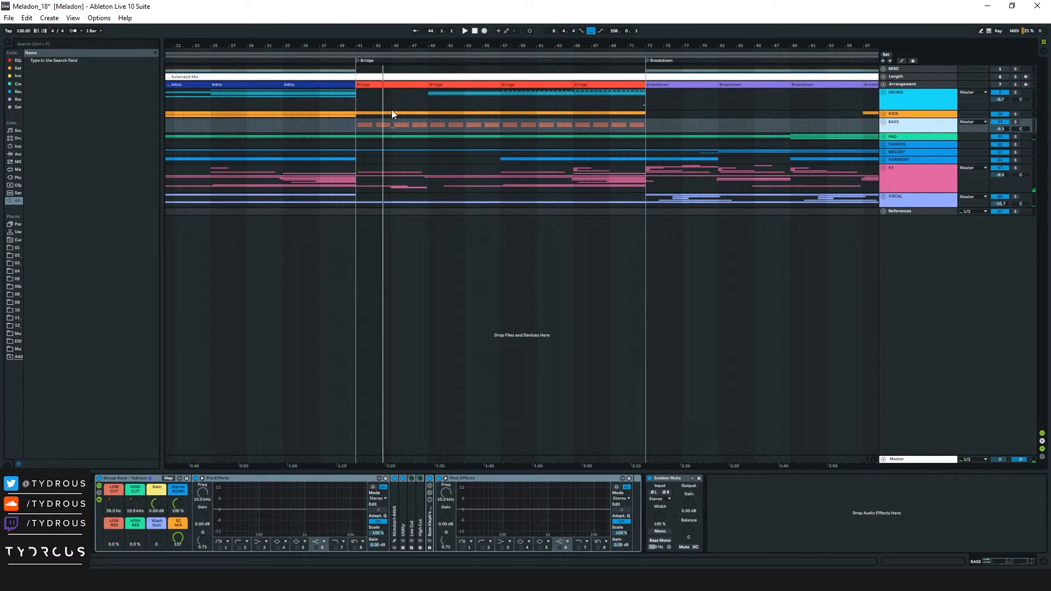
# Step: Highlight the BASS clips early in the Bridge, then view them against the whole arrangement and clear the selection
pyautogui.moveTo(378, 126); pyautogui.dragTo(432, 132)
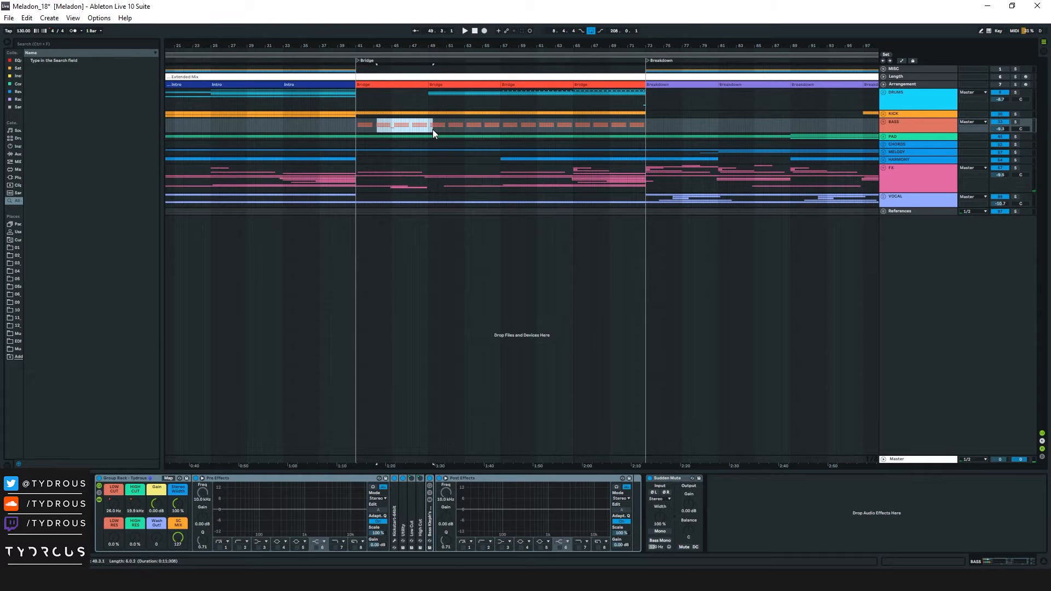
pyautogui.moveTo(427, 48); pyautogui.dragTo(354, 44)
pyautogui.moveTo(459, 43); pyautogui.dragTo(375, 38)
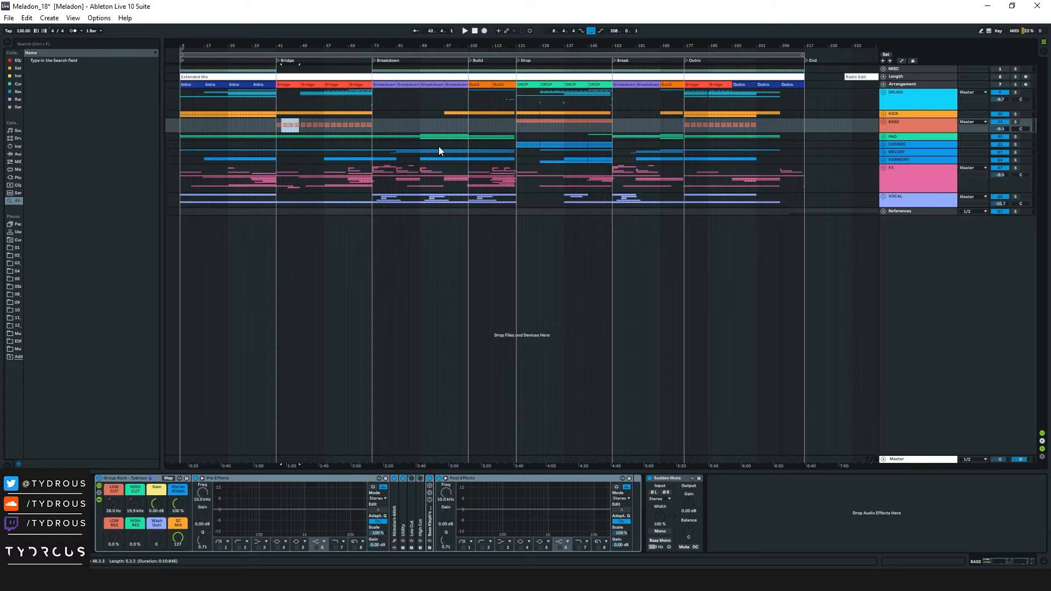
pyautogui.click(285, 124)
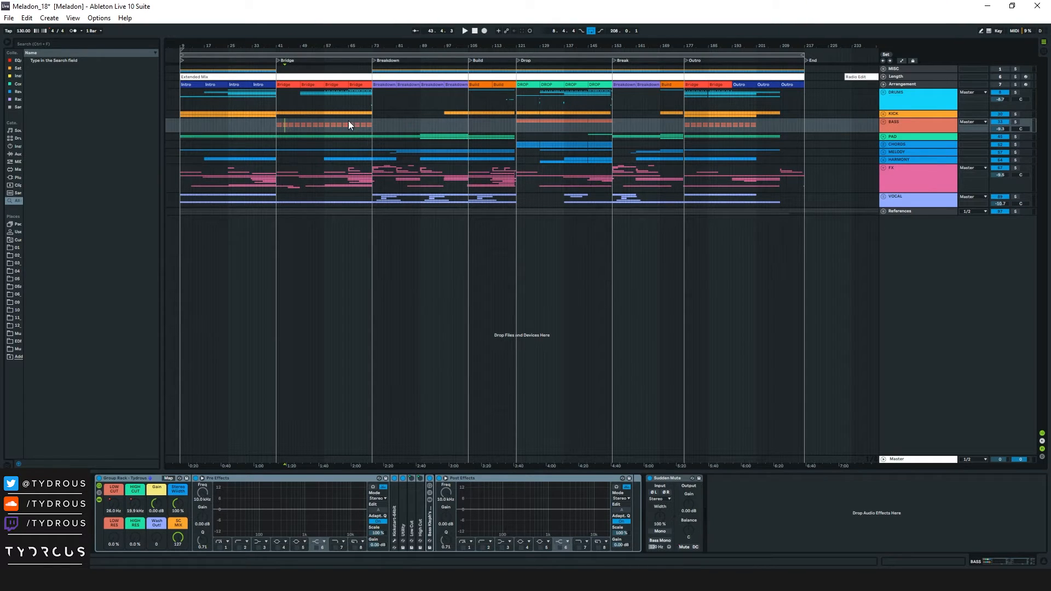
# Step: Highlight the middle of the Breakdown from KICK to HARMONY, then unfold the MELODY group and select its PIANO subgroup
pyautogui.moveTo(356, 47); pyautogui.dragTo(523, 94)
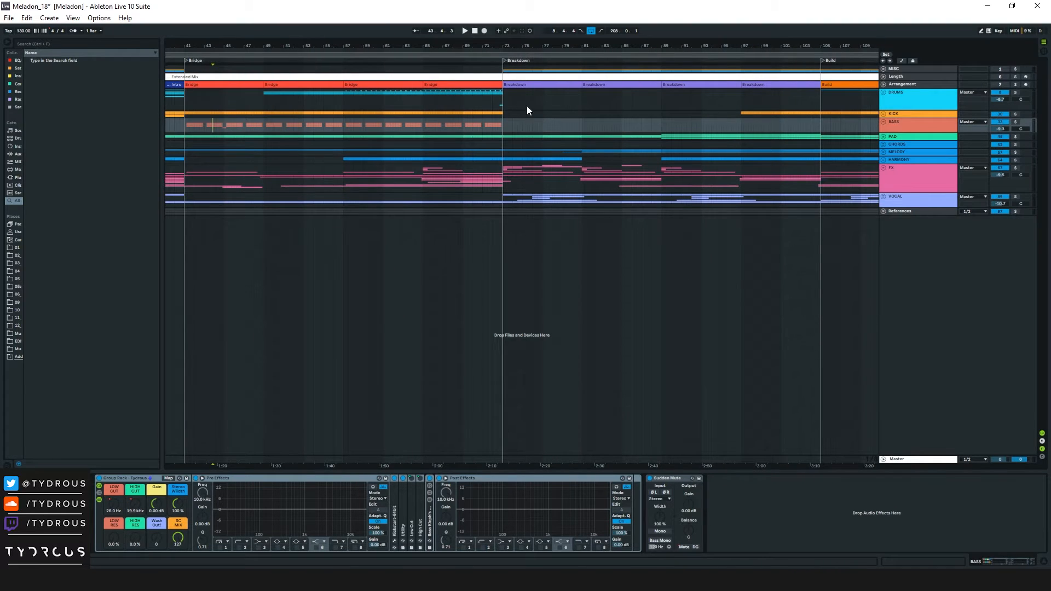
pyautogui.moveTo(562, 116); pyautogui.dragTo(683, 163)
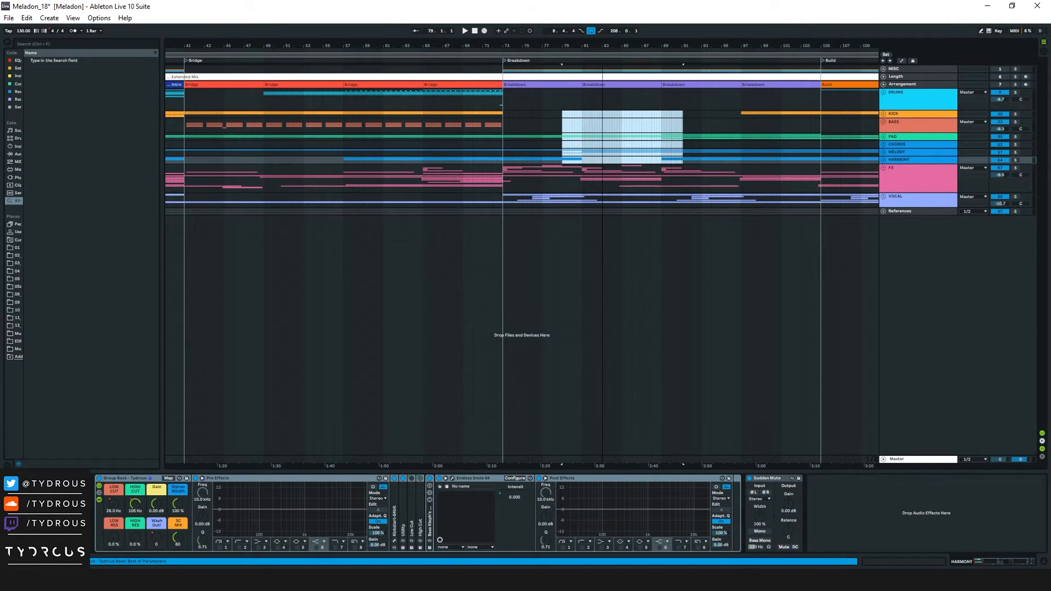
pyautogui.moveTo(597, 49); pyautogui.dragTo(495, 52)
pyautogui.click(882, 153)
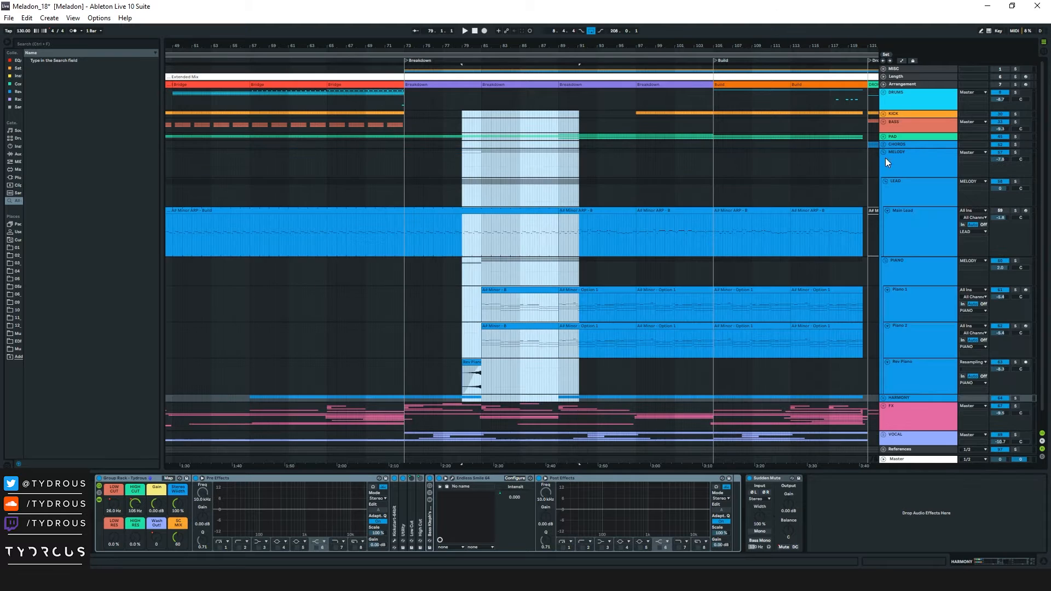
pyautogui.click(911, 267)
# Step: Select the first Piano 1 and Piano 2 clips in the Breakdown in turn to compare the two layers
pyautogui.click(497, 289)
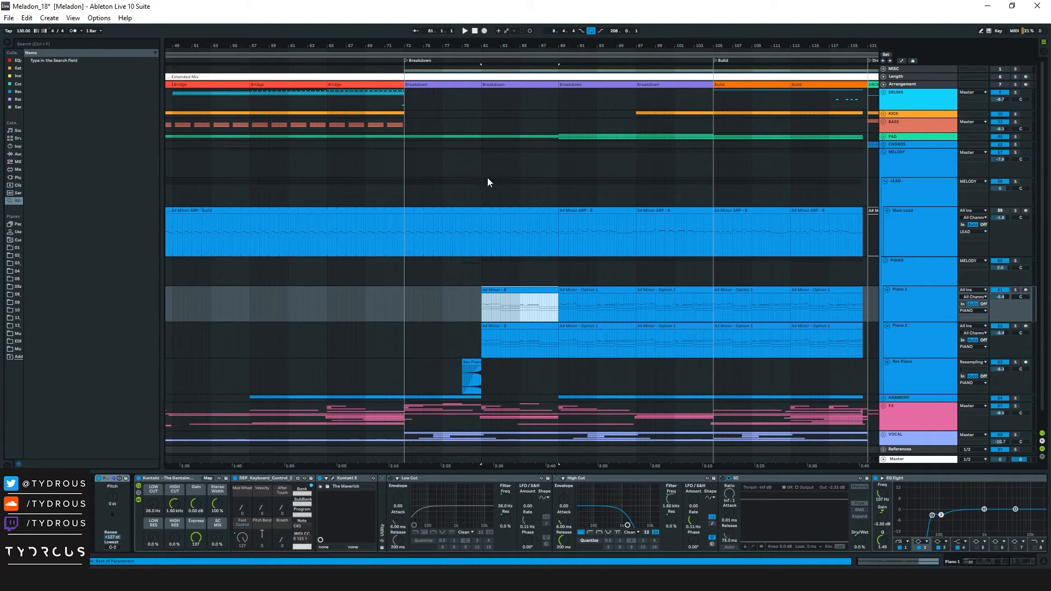
pyautogui.click(513, 328)
pyautogui.click(514, 301)
pyautogui.click(508, 329)
pyautogui.click(514, 299)
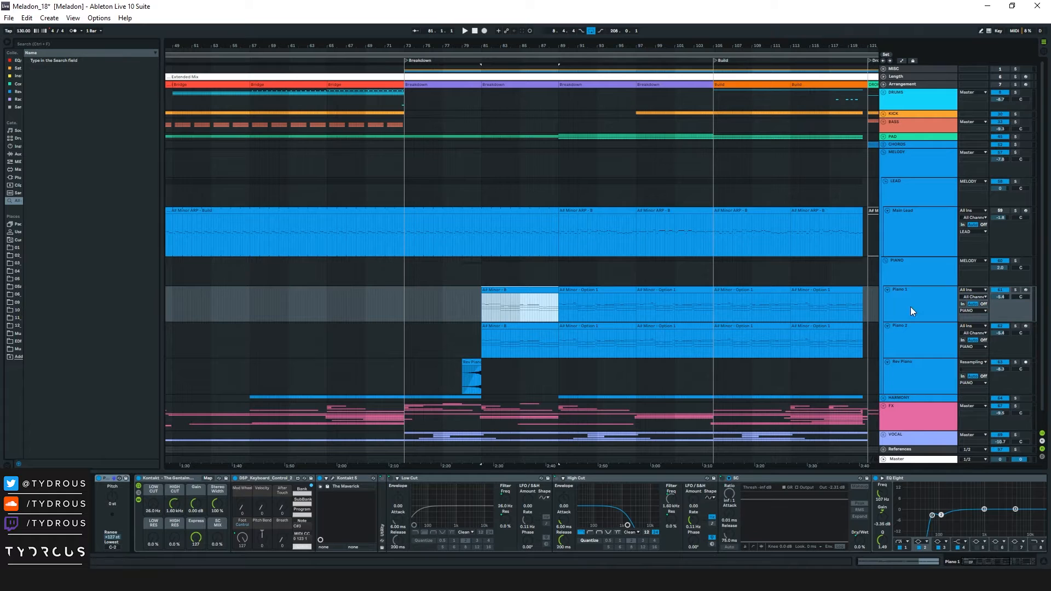
# Step: Play the Breakdown from just before the piano entry into its third section
pyautogui.click(481, 165)
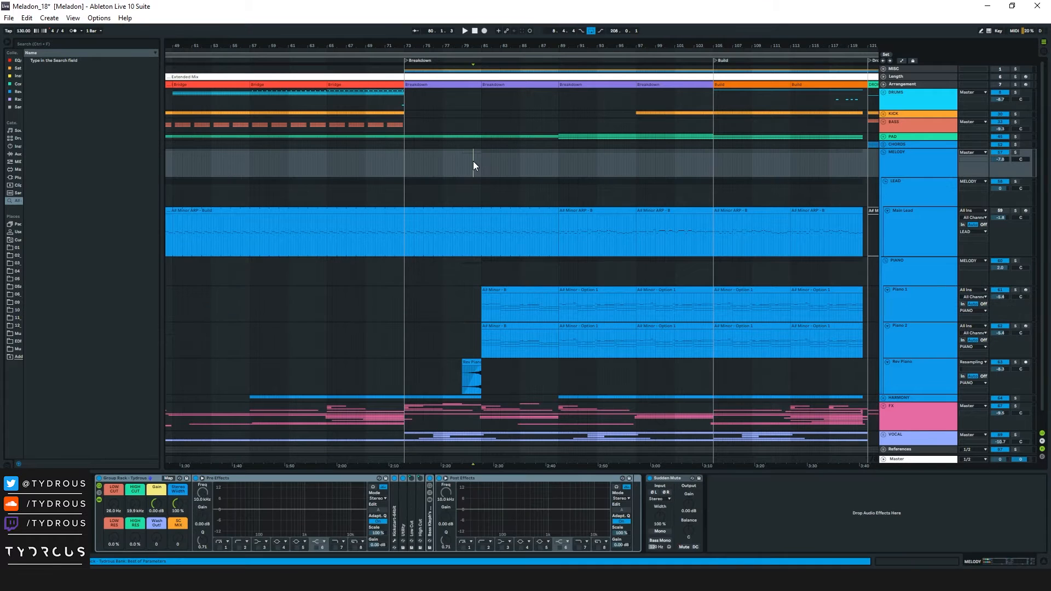
pyautogui.press('space')
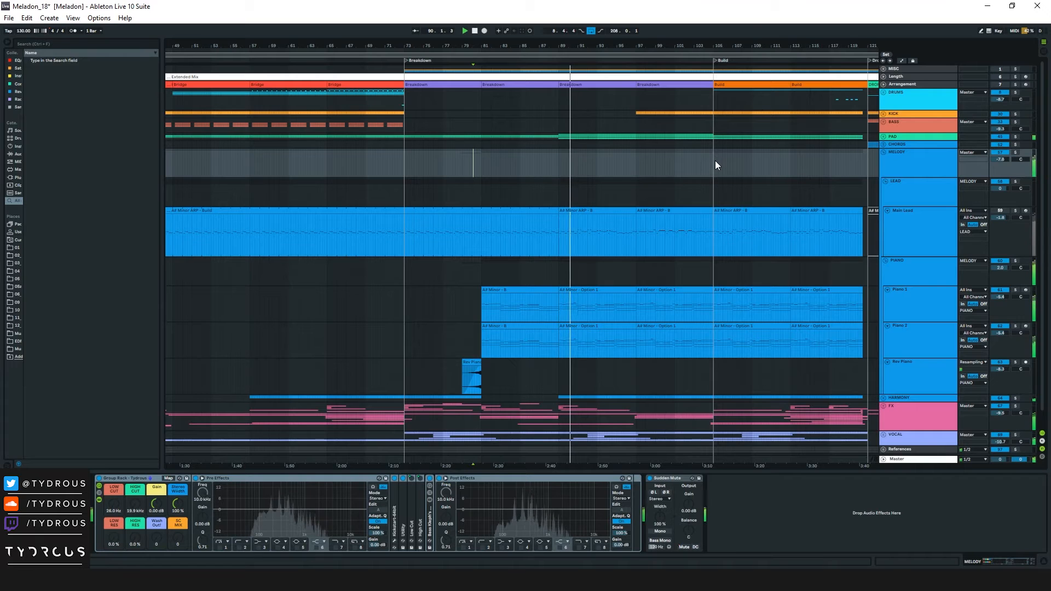
pyautogui.press('space')
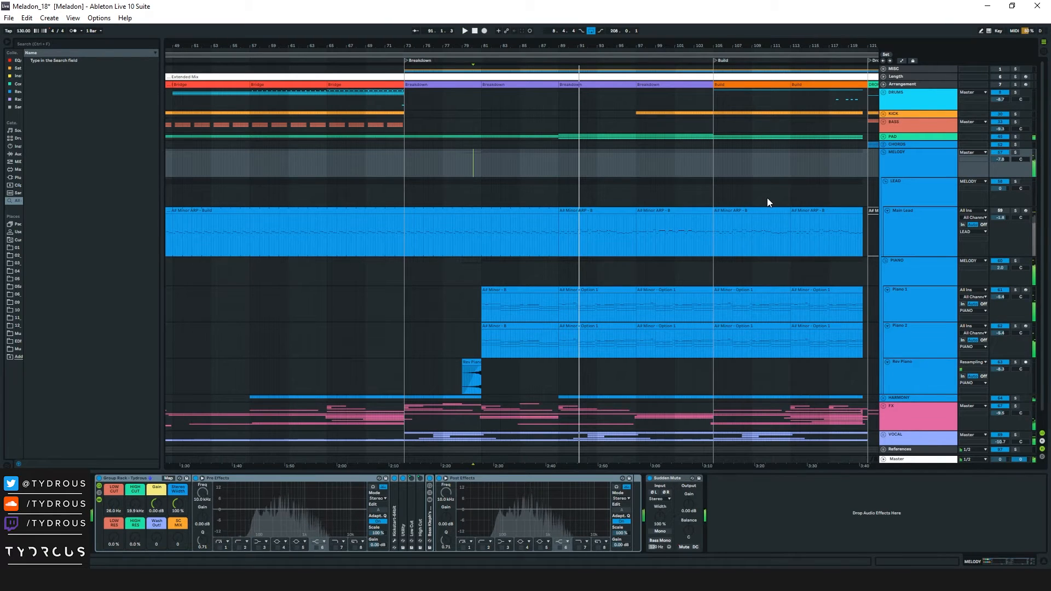
# Step: Show the Main Lead track's devices, then open the notes of the first Piano 1 clip in the Breakdown
pyautogui.click(926, 229)
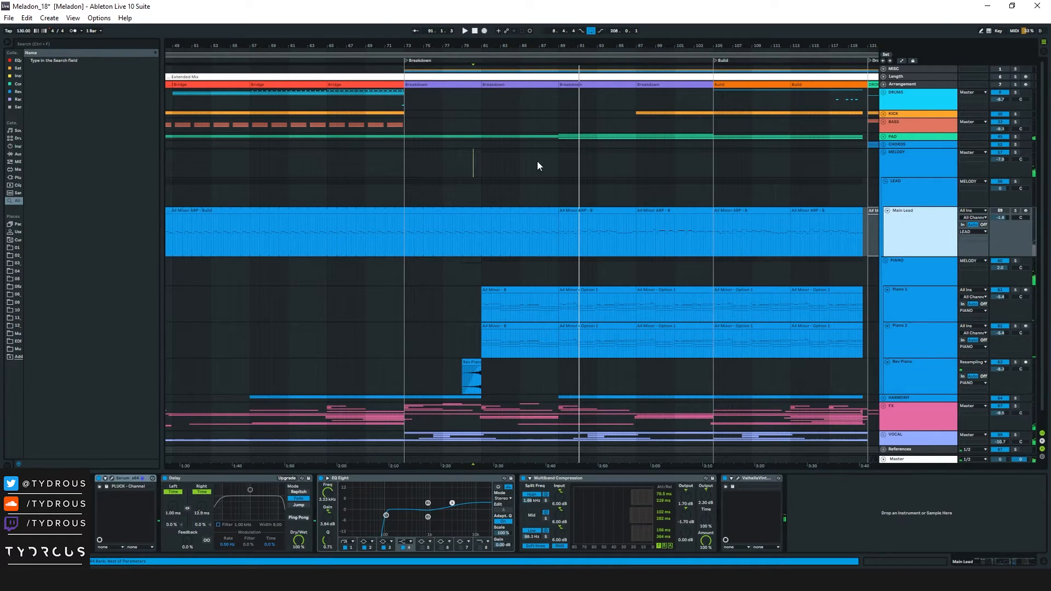
pyautogui.click(467, 164)
pyautogui.doubleClick(497, 292)
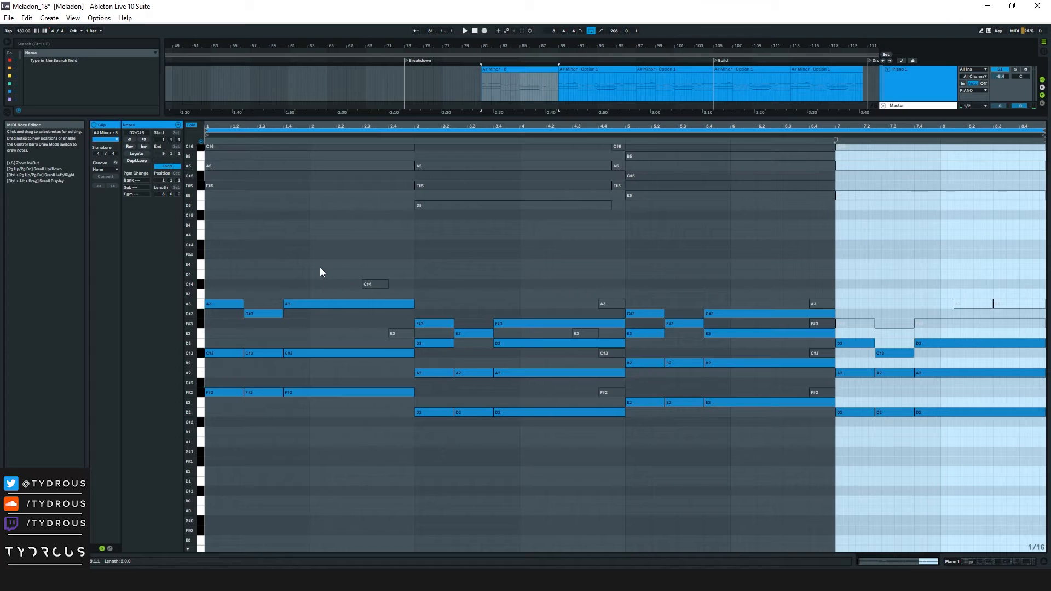
# Step: Select the held third chord in the first Piano 1 clip, return to the arrangement and compare the first Piano 1 and Piano 2 clips
pyautogui.moveTo(296, 455); pyautogui.dragTo(301, 459)
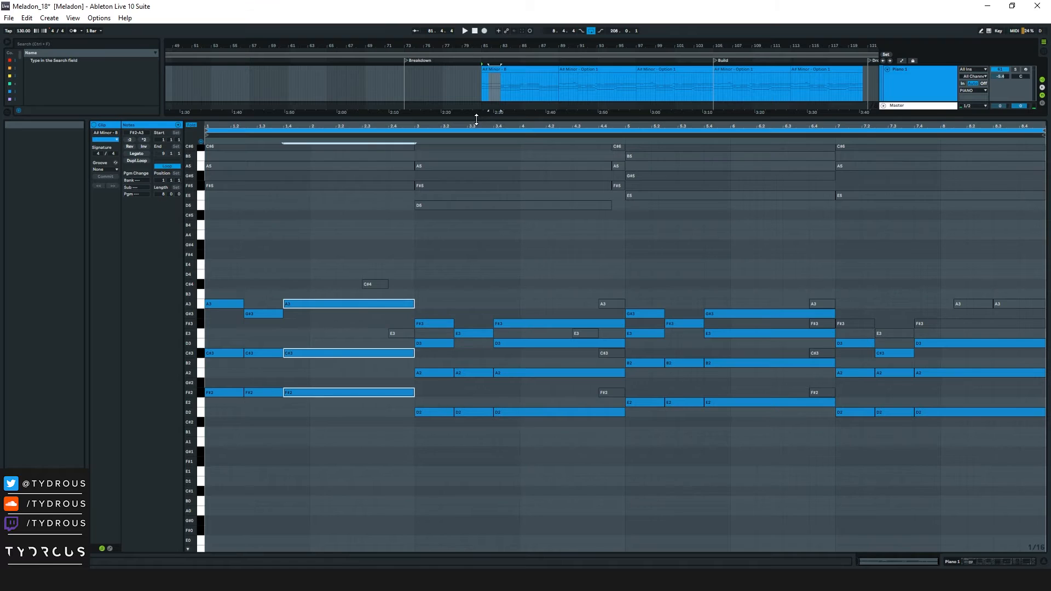
pyautogui.moveTo(478, 116); pyautogui.dragTo(484, 144)
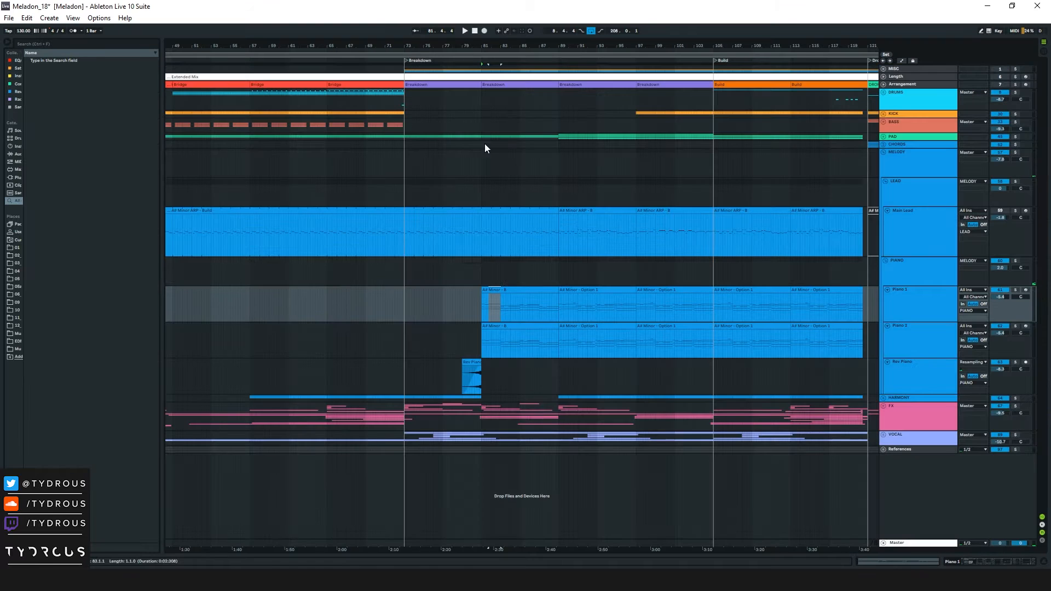
pyautogui.click(506, 290)
pyautogui.click(509, 337)
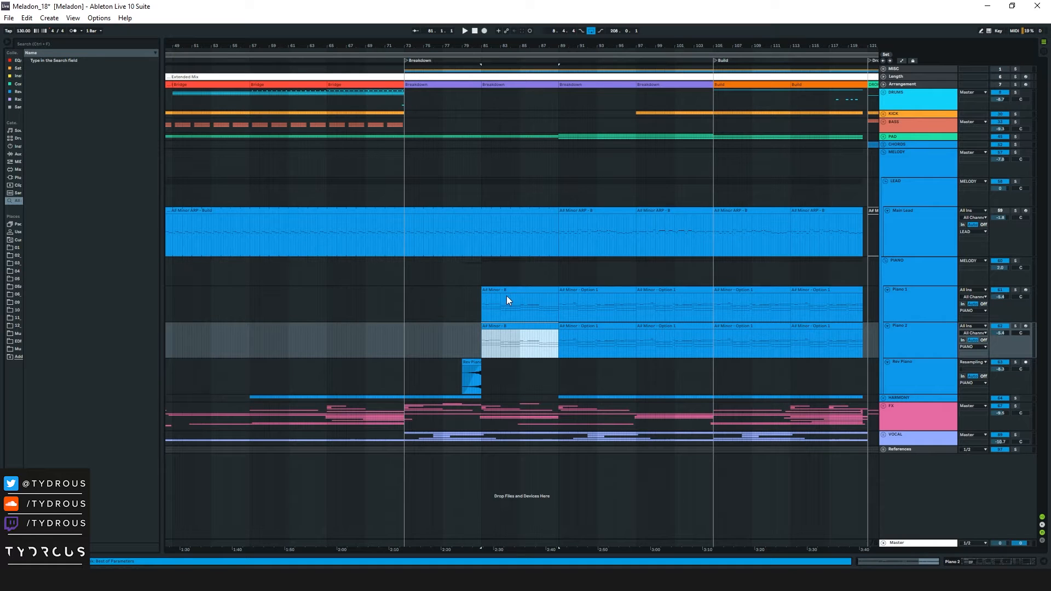
pyautogui.click(508, 292)
pyautogui.click(512, 327)
# Step: Select the second Piano 1 and Piano 2 clips in turn, then inspect the opening chord in the second Piano 1 clip's notes
pyautogui.click(583, 299)
pyautogui.click(583, 328)
pyautogui.doubleClick(576, 292)
pyautogui.moveTo(240, 329); pyautogui.dragTo(232, 445)
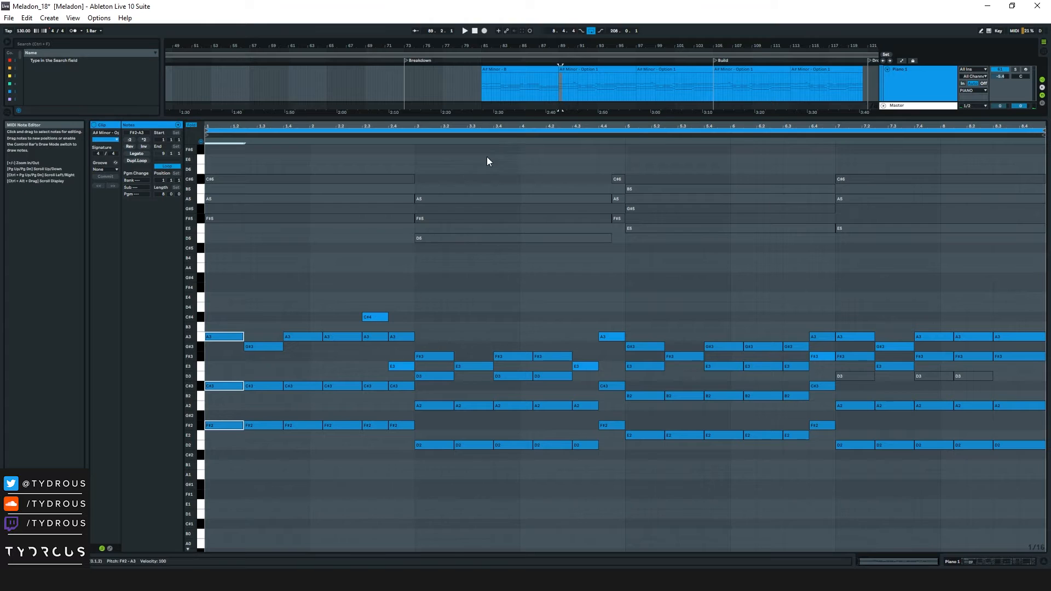
pyautogui.hotkey('ctrl', 'alt', 'l')
pyautogui.click(596, 290)
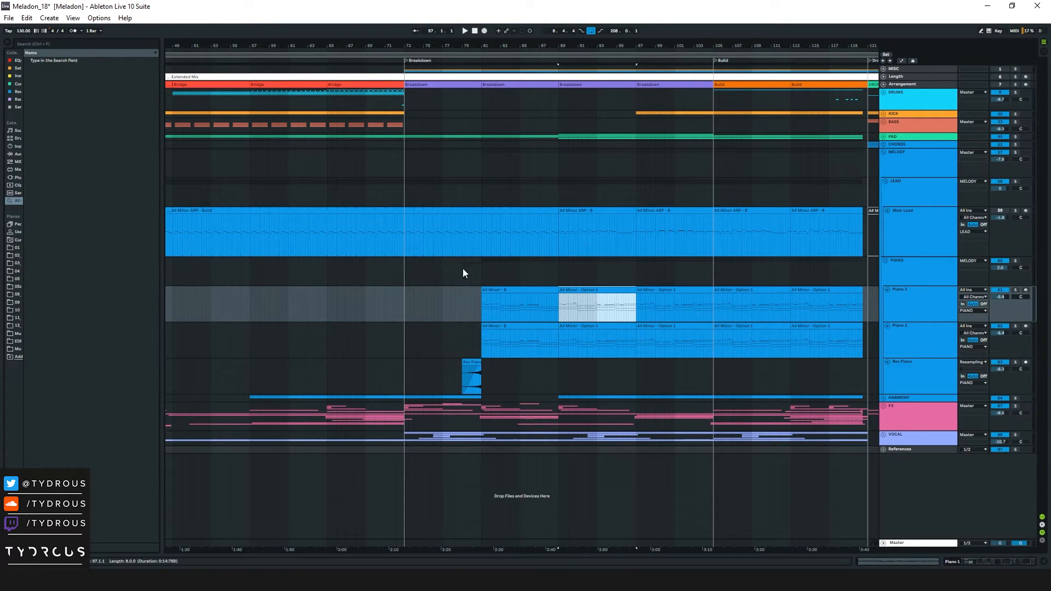
# Step: Solo the PIANO subgroup and play the Breakdown from the start of the first Piano 1 clip
pyautogui.moveTo(482, 268); pyautogui.dragTo(671, 308)
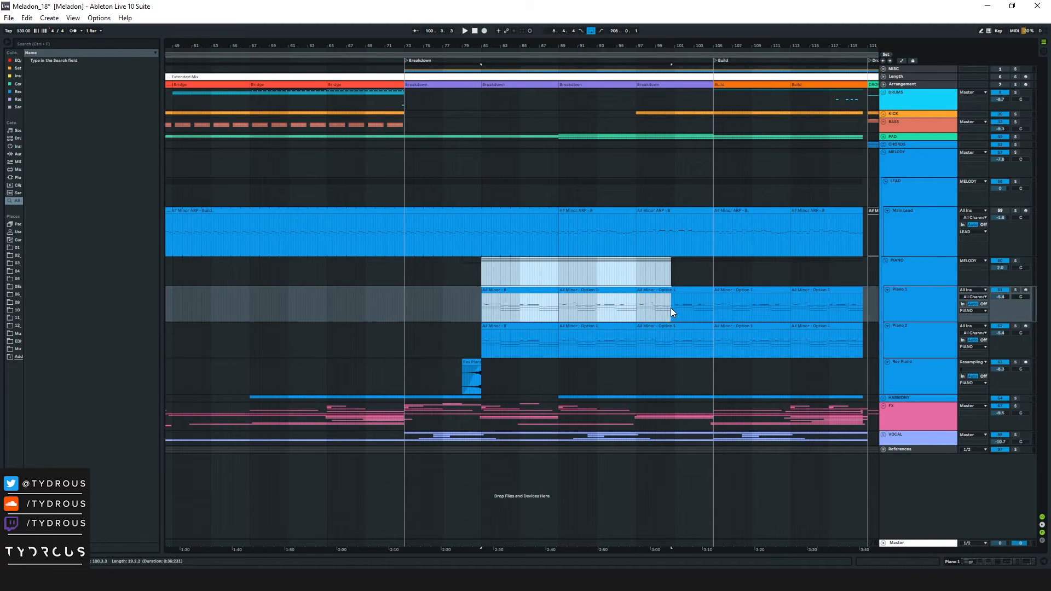
pyautogui.click(596, 271)
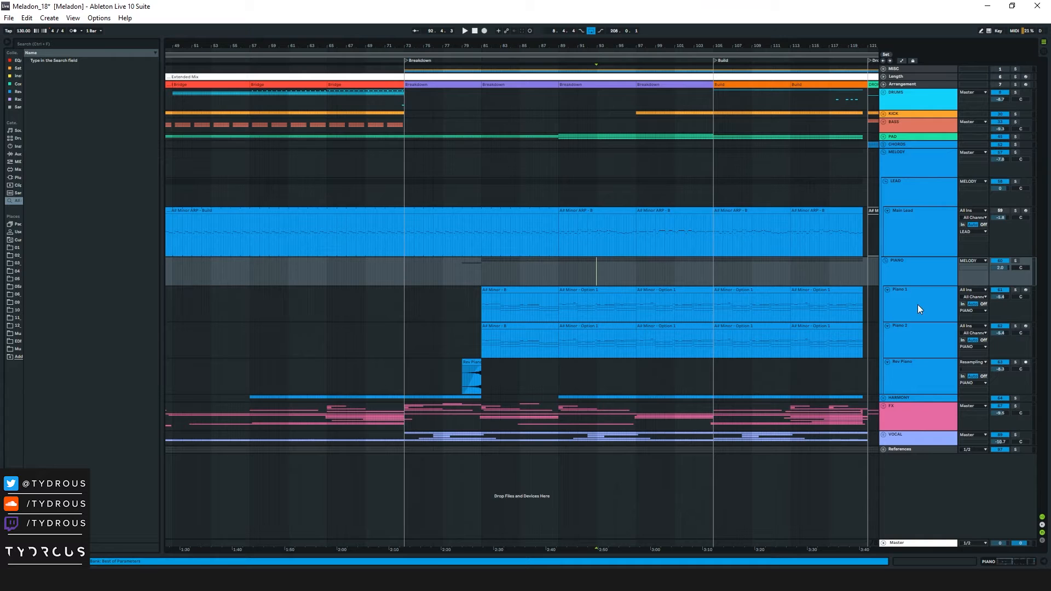
pyautogui.click(1015, 260)
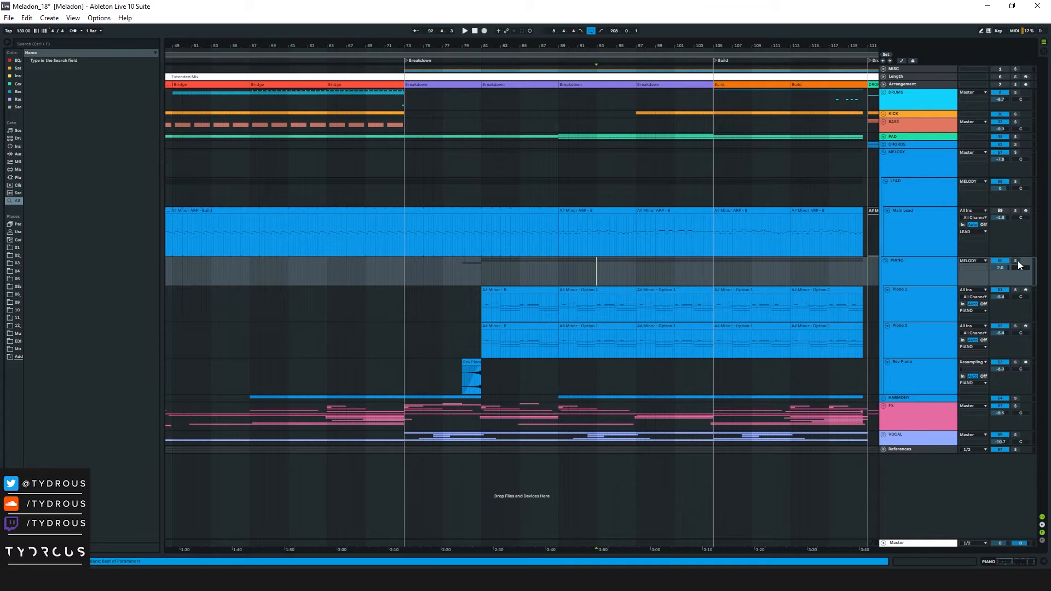
pyautogui.click(514, 289)
pyautogui.moveTo(492, 45); pyautogui.dragTo(511, 93)
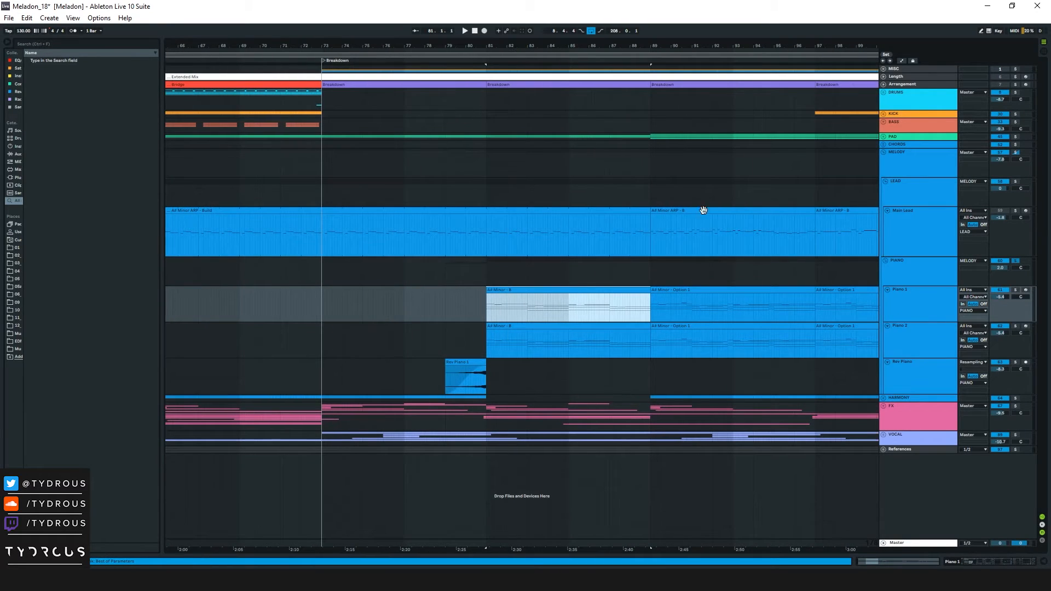
pyautogui.press('space')
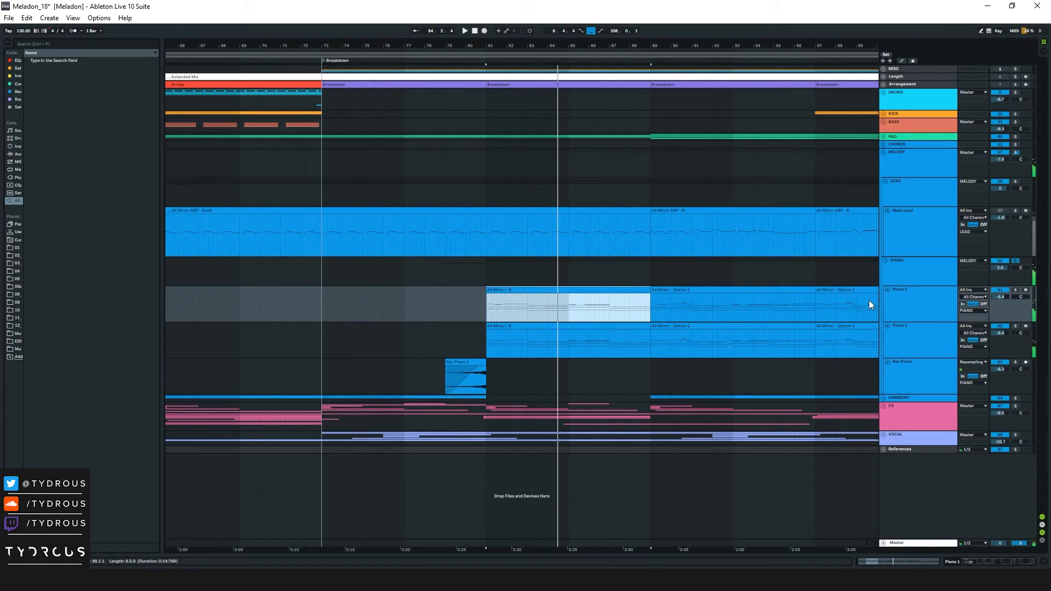
# Step: Solo the Piano 1 track, show its devices and open its Kontakt instrument
pyautogui.click(930, 340)
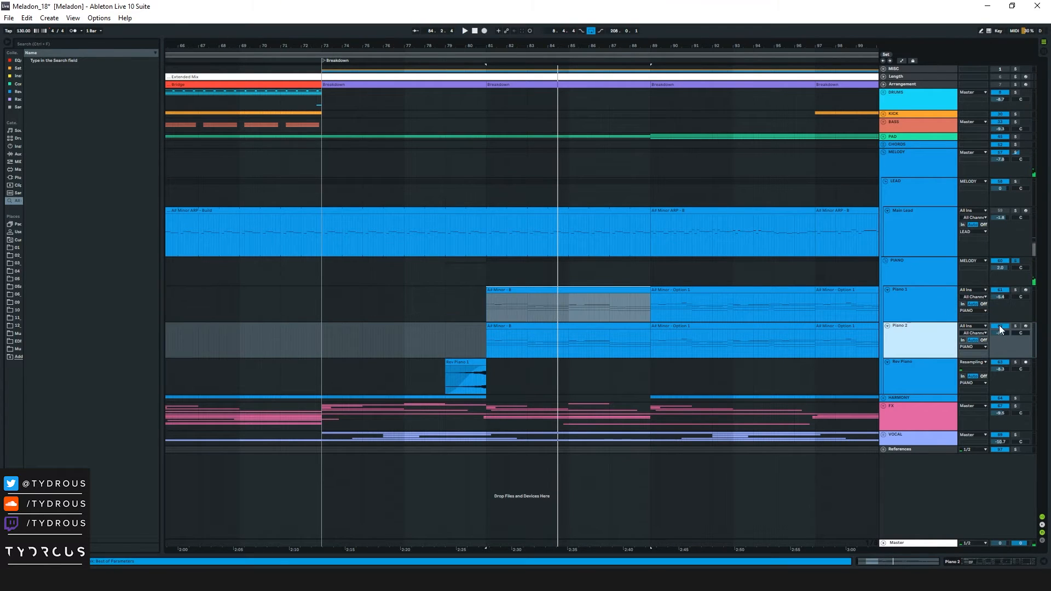
pyautogui.press('Up')
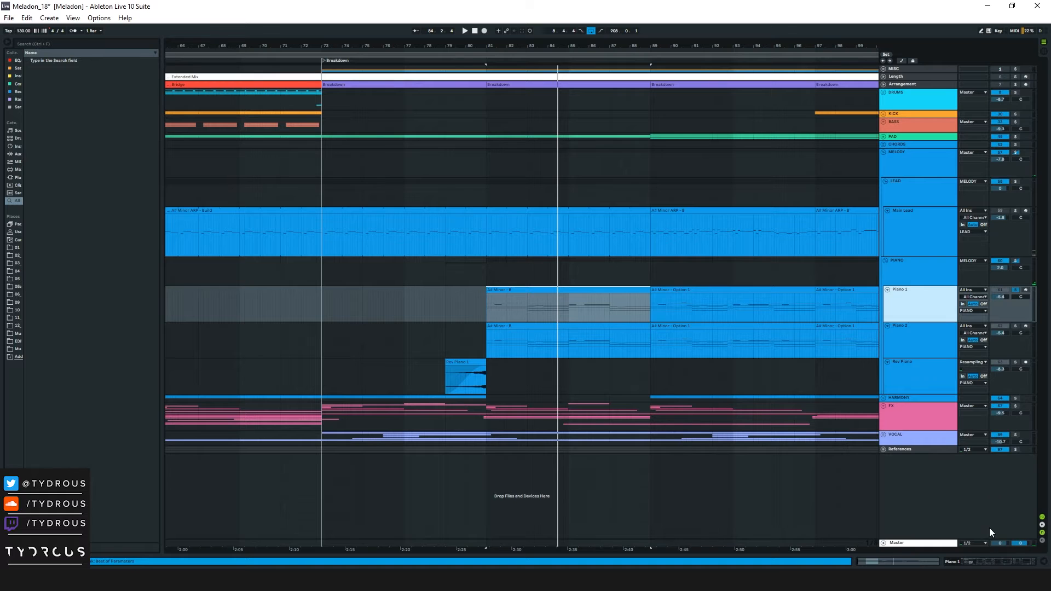
pyautogui.click(991, 562)
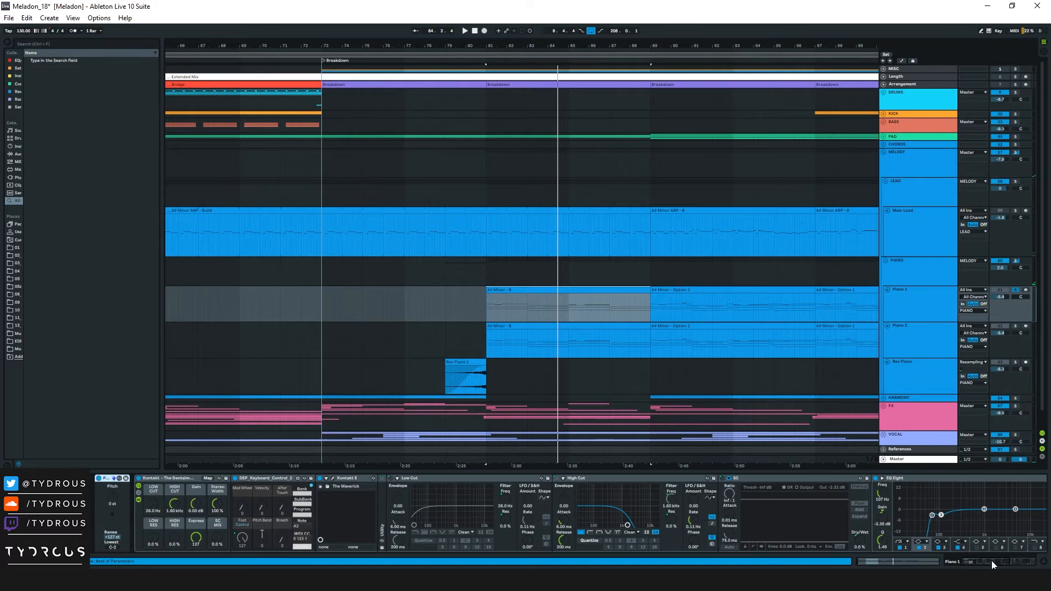
pyautogui.click(332, 478)
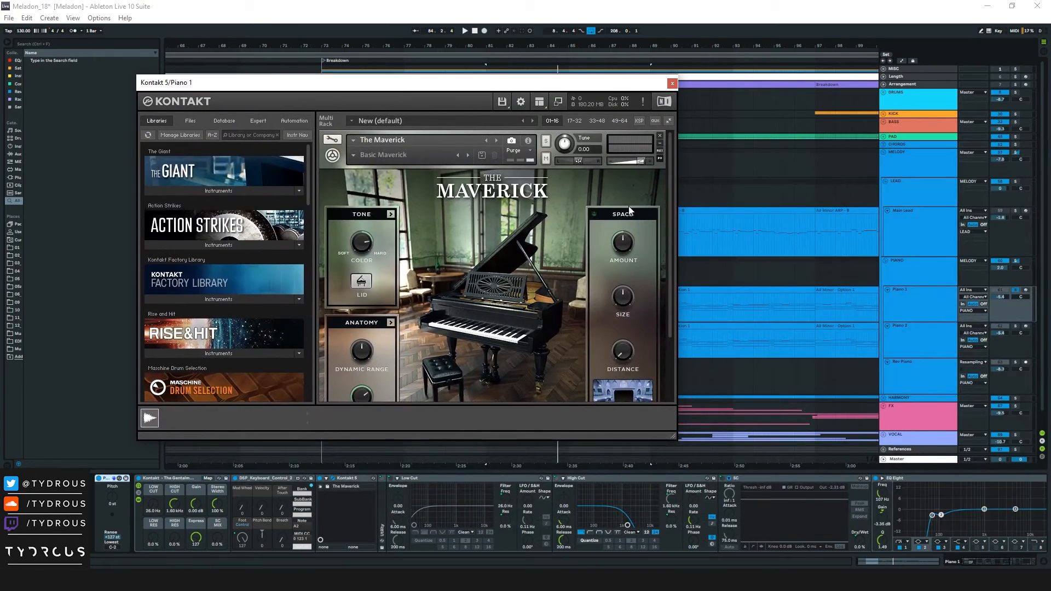
# Step: Play the soloed Piano 1 part with its Kontakt window moved clear of the piano clips
pyautogui.click(907, 291)
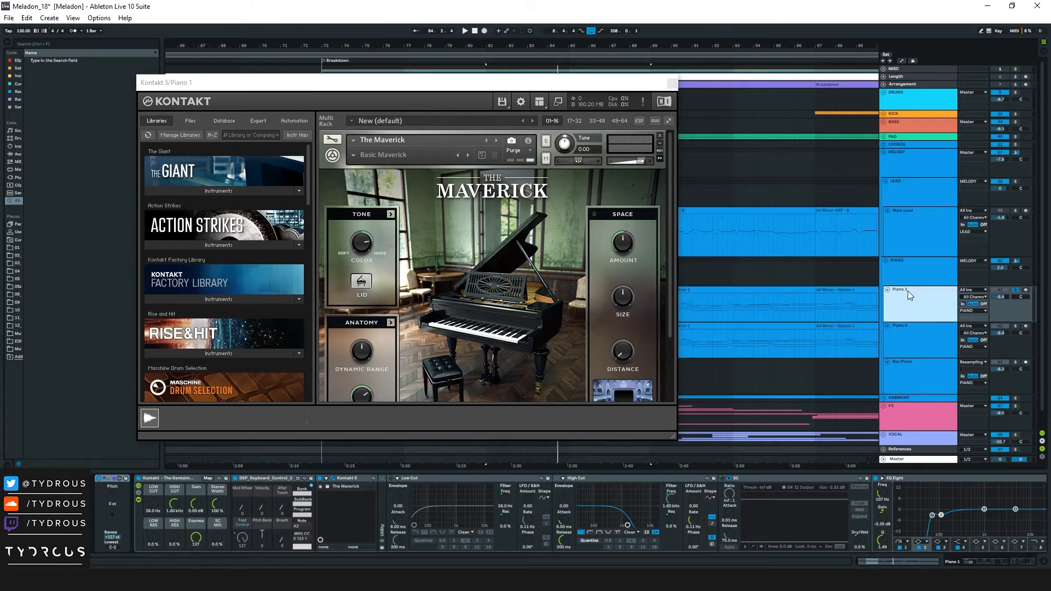
pyautogui.moveTo(628, 82); pyautogui.dragTo(556, 75)
pyautogui.press('space')
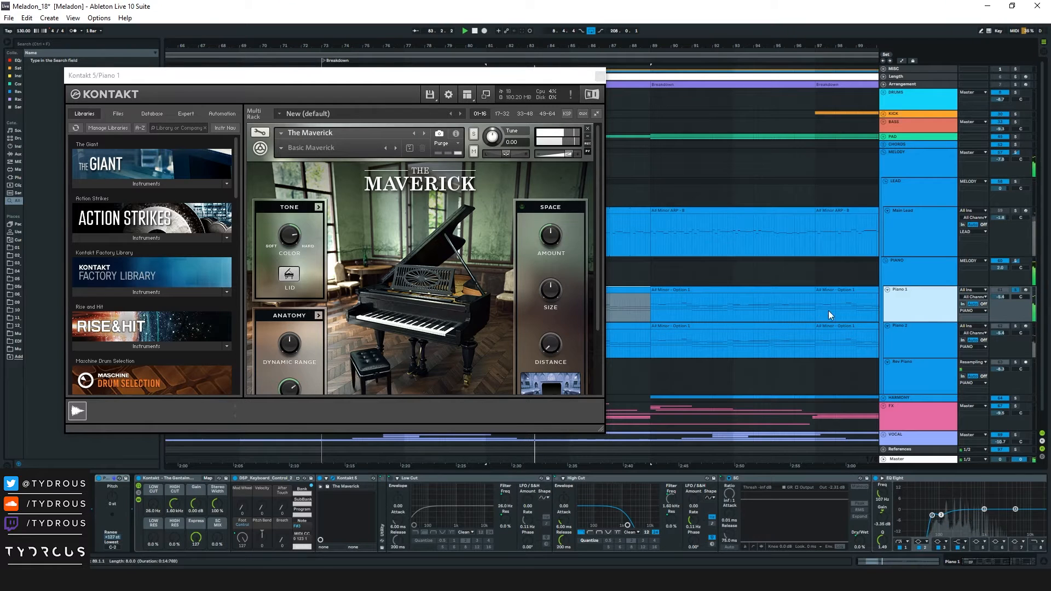
pyautogui.press('space')
pyautogui.moveTo(575, 77); pyautogui.dragTo(448, 53)
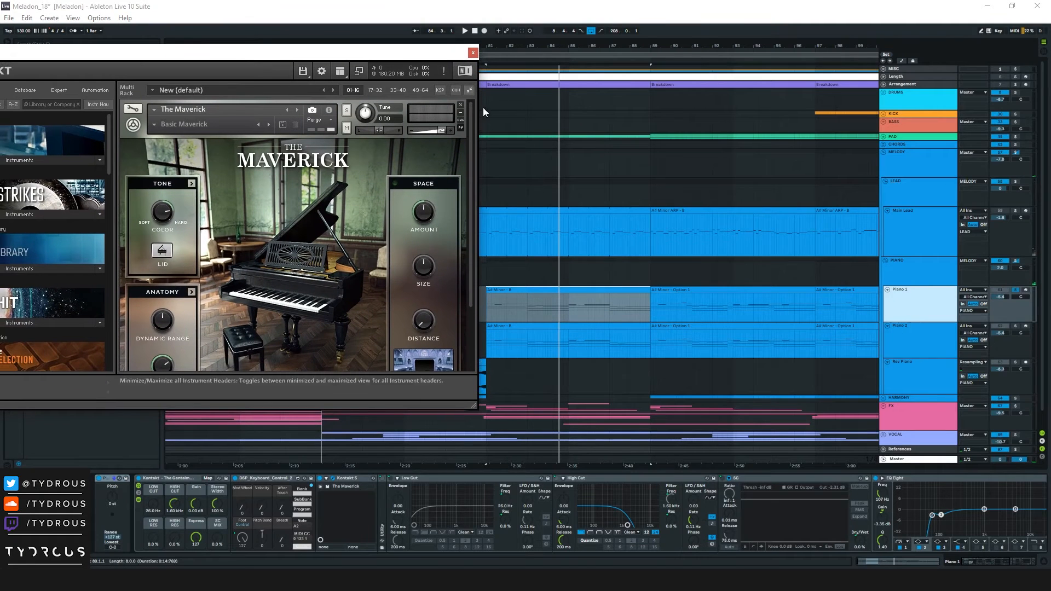
# Step: Open the Piano 2 track's Kontakt instrument and solo Piano 2 in place of Piano 1
pyautogui.click(931, 339)
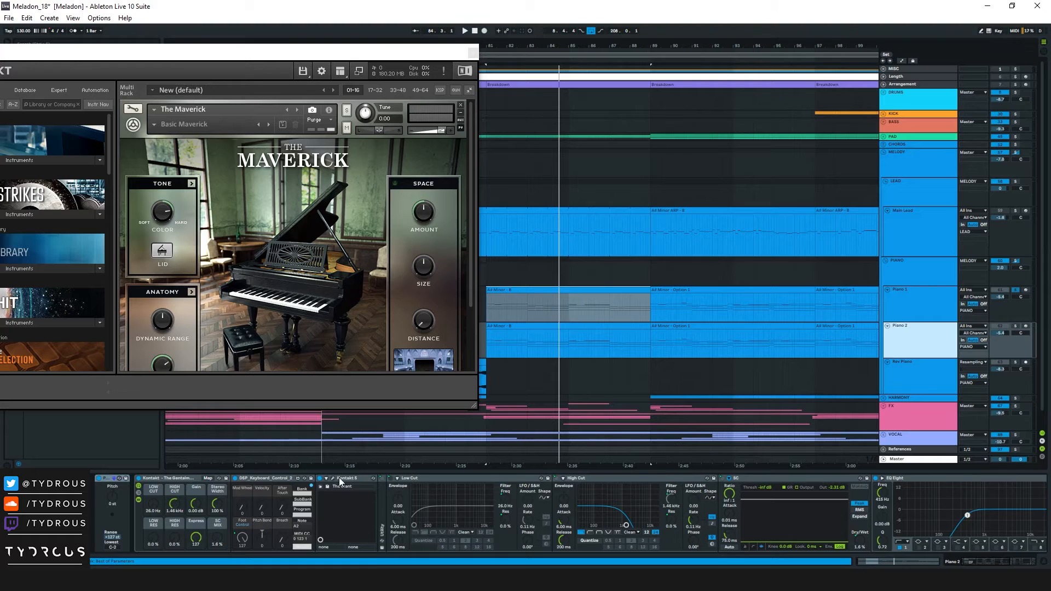
pyautogui.moveTo(856, 253); pyautogui.dragTo(712, 84)
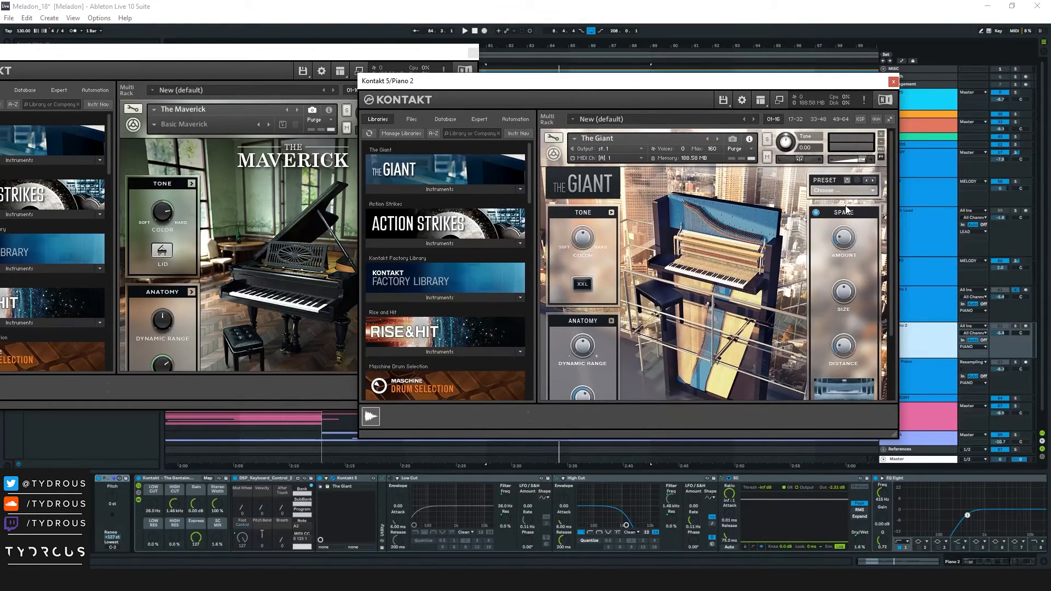
pyautogui.click(948, 330)
pyautogui.click(1016, 326)
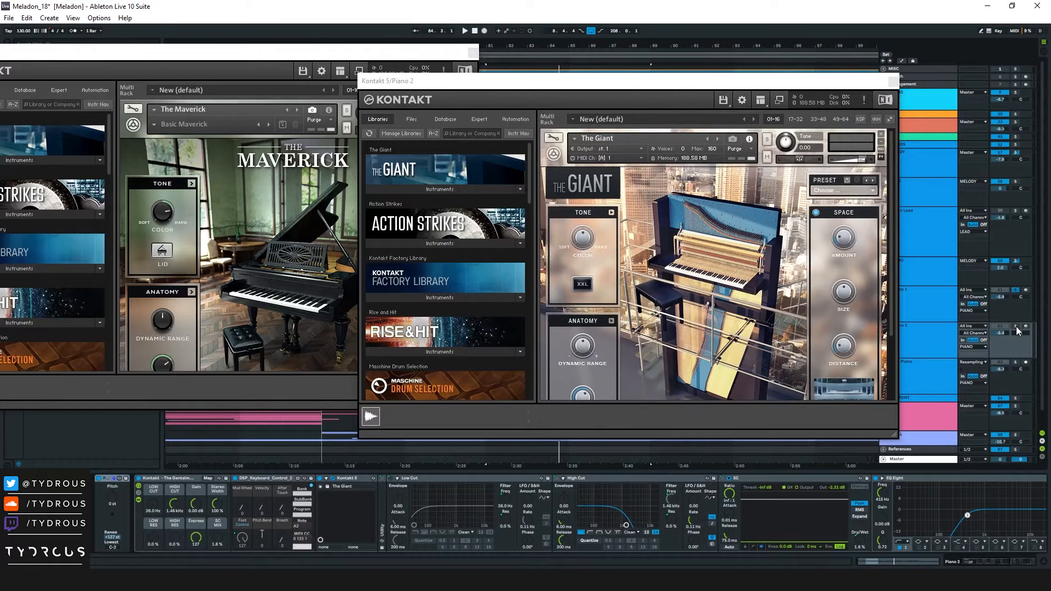
# Step: Close both Kontakt windows and play the soloed Piano 2 part from the piano entry
pyautogui.click(893, 81)
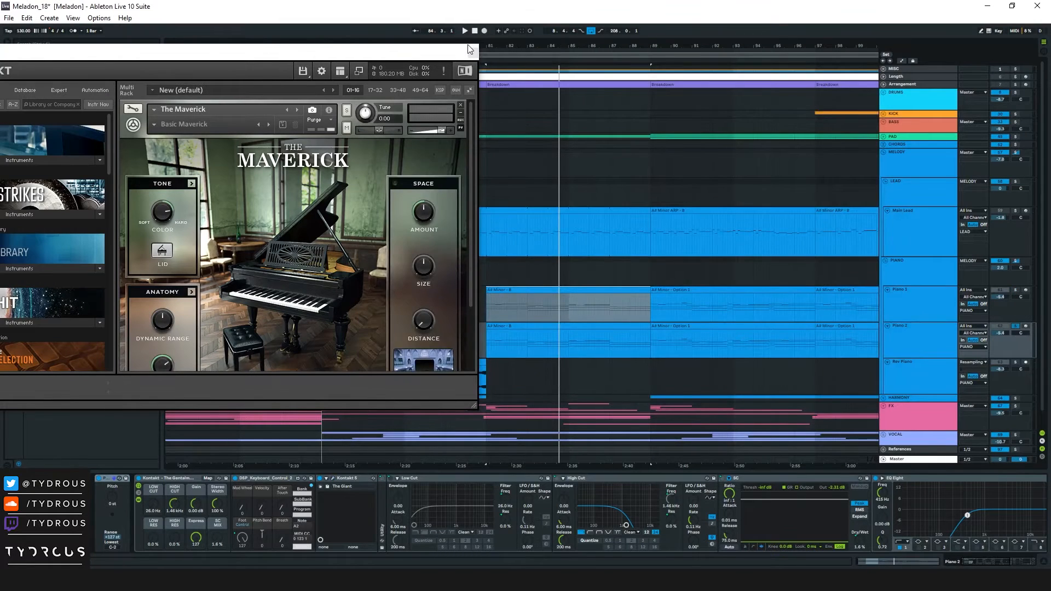
pyautogui.click(470, 52)
pyautogui.press('space')
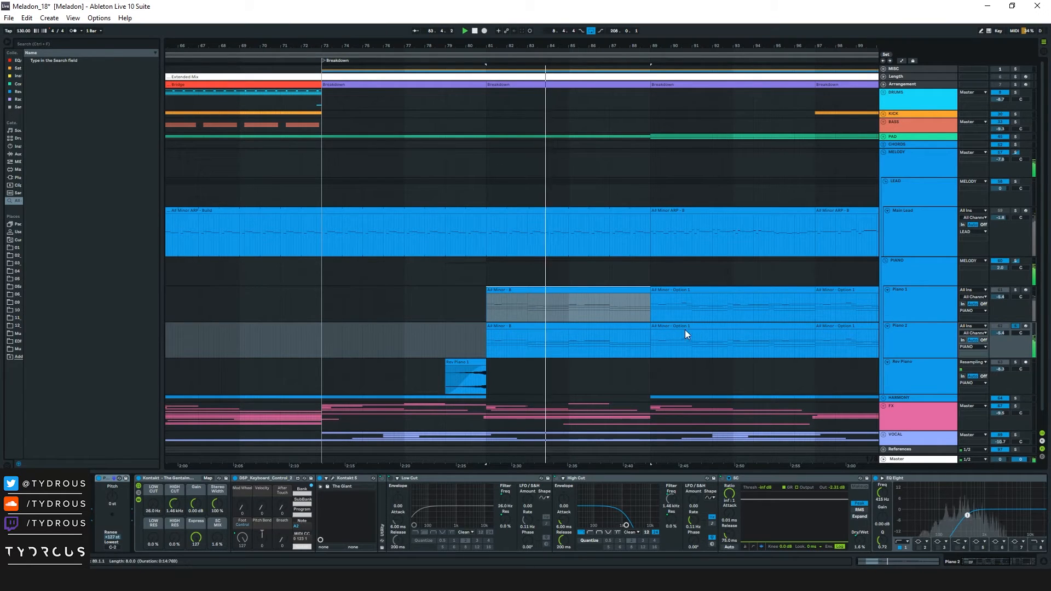
# Step: Unsolo Piano 2, show the PIANO subgroup's devices and play both piano layers together from bar 81
pyautogui.click(946, 315)
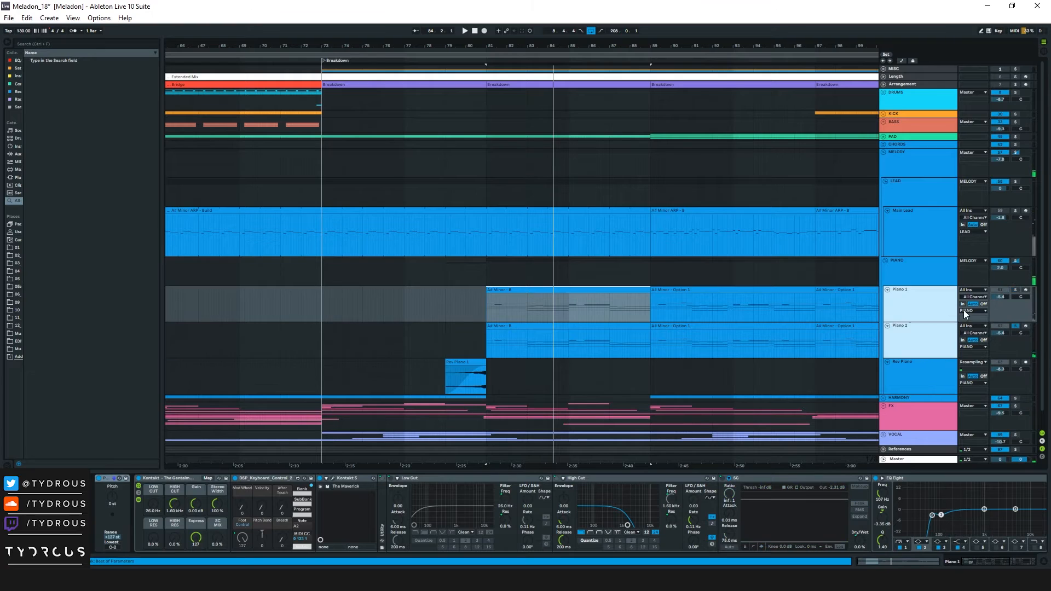
pyautogui.click(931, 265)
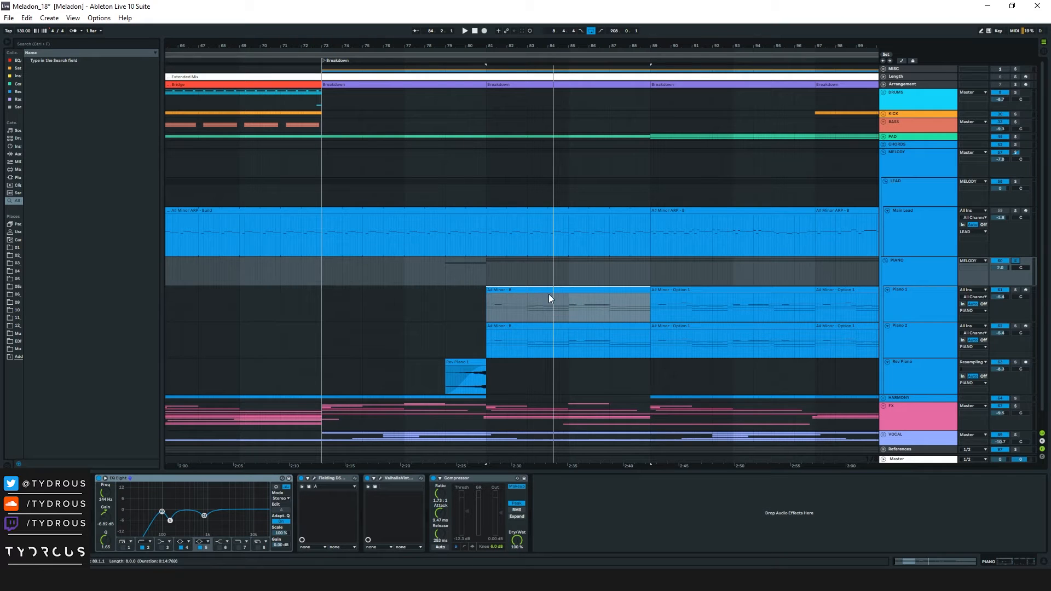
pyautogui.click(486, 270)
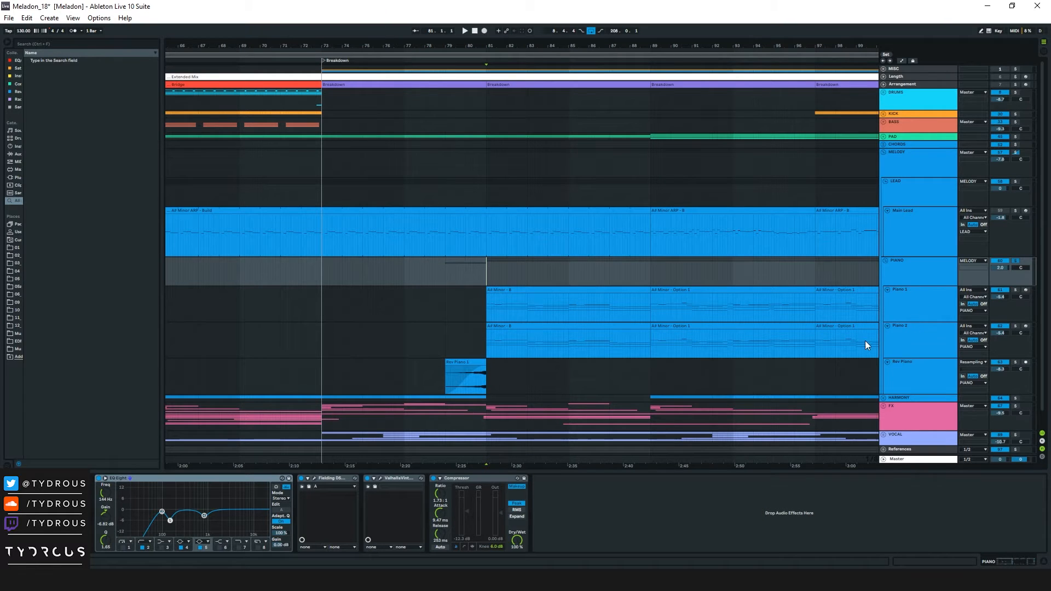
pyautogui.press('space')
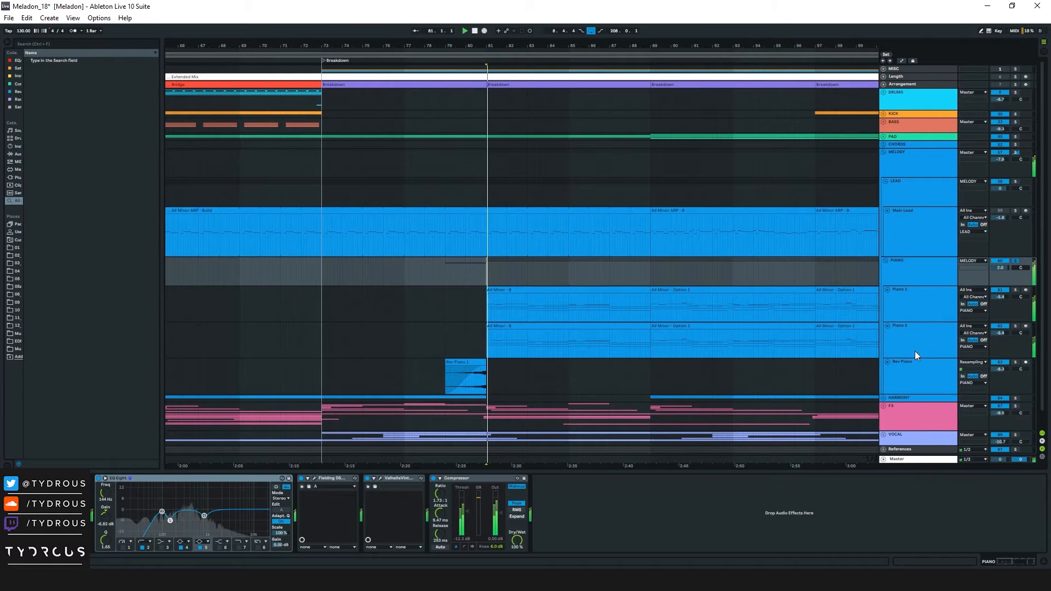
pyautogui.click(1001, 291)
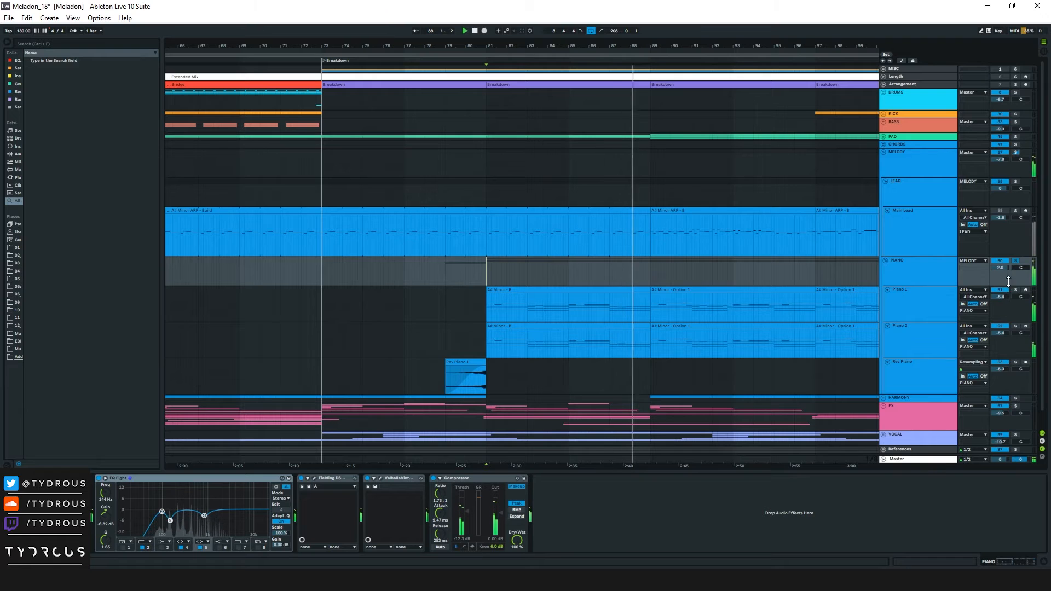
# Step: Unsolo the PIANO subgroup and fold the subgroups inside the MELODY group
pyautogui.click(1016, 260)
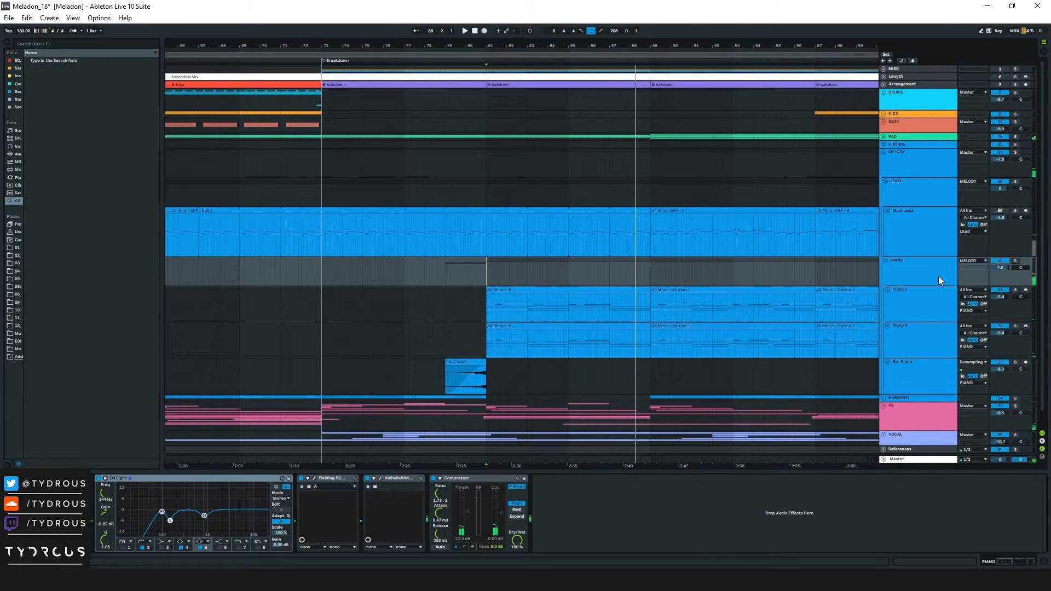
pyautogui.click(938, 276)
pyautogui.press('-')
pyautogui.press('-')
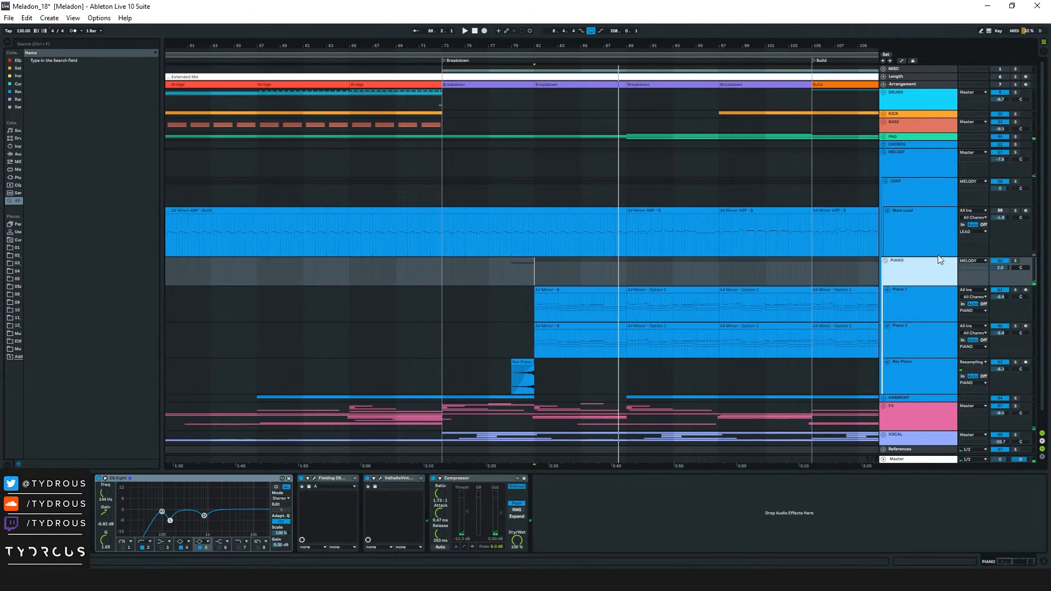
pyautogui.keyDown('alt'); pyautogui.click(886, 261); pyautogui.keyUp('alt')
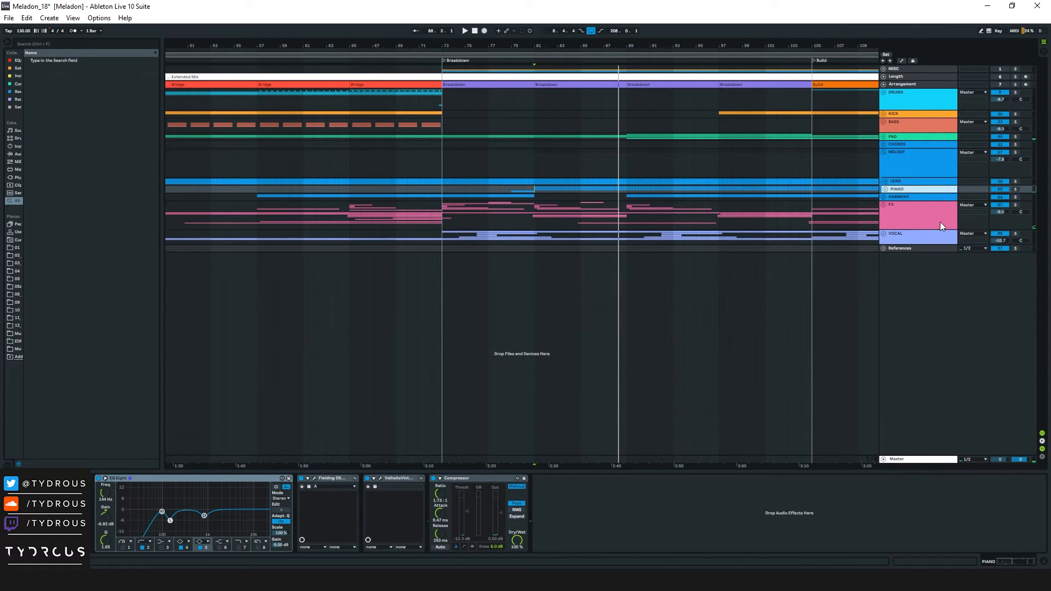
# Step: Show the whole arrangement and look over the MELODY group across the Breakdown
pyautogui.press('-')
pyautogui.press('-')
pyautogui.press('-')
pyautogui.press('-')
pyautogui.press('-')
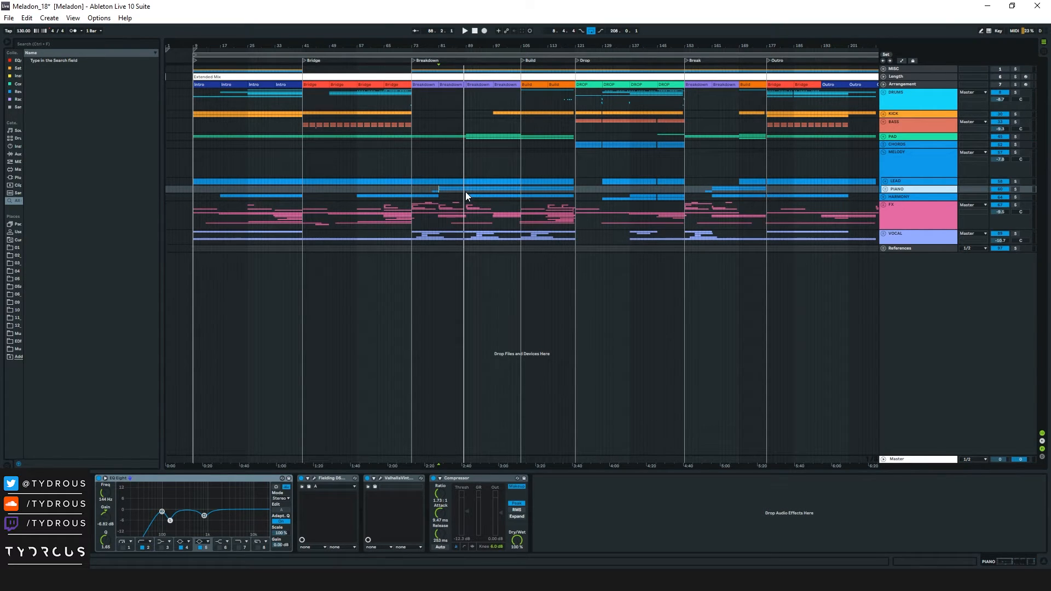
pyautogui.click(461, 164)
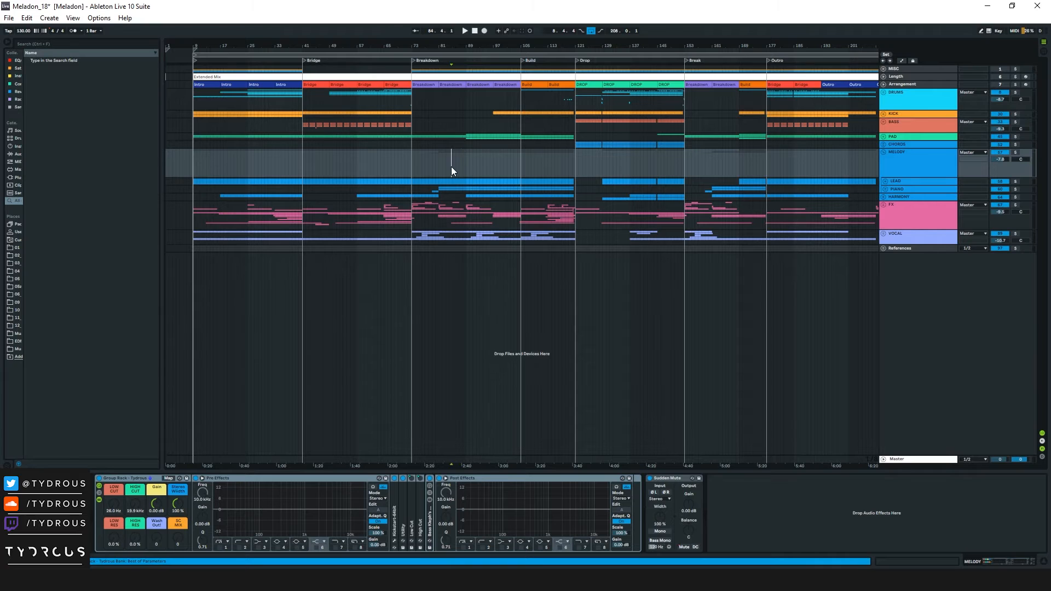
pyautogui.click(511, 151)
# Step: Unfold the track groups, show the CHORDS group's devices and bring the chord clips at the start of the Drop into view
pyautogui.keyDown('alt'); pyautogui.click(883, 145); pyautogui.keyUp('alt')
pyautogui.scroll(2, 623, 181)
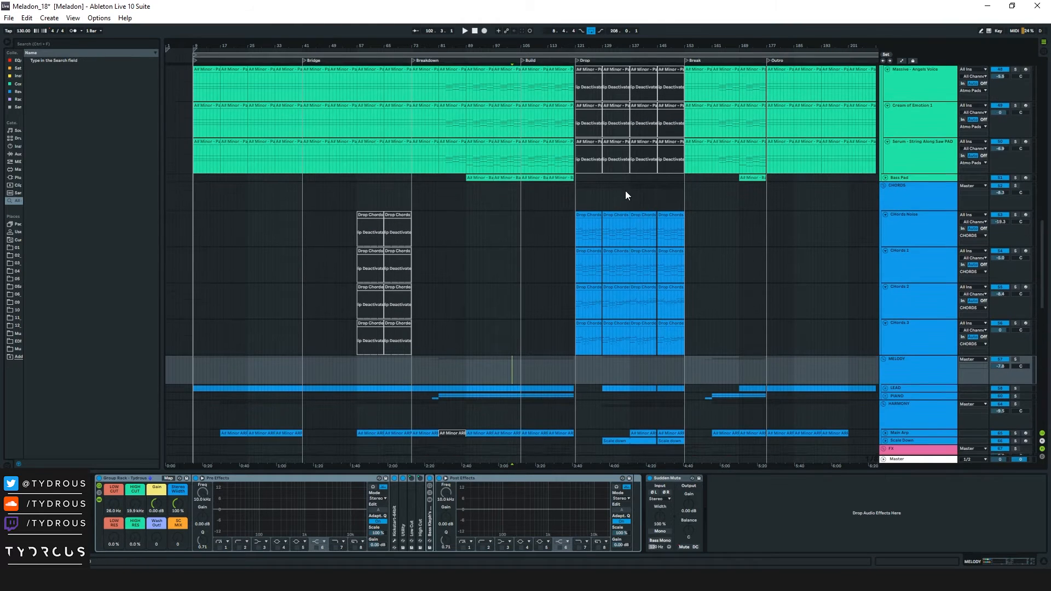
pyautogui.scroll(-1, 625, 195)
pyautogui.click(563, 166)
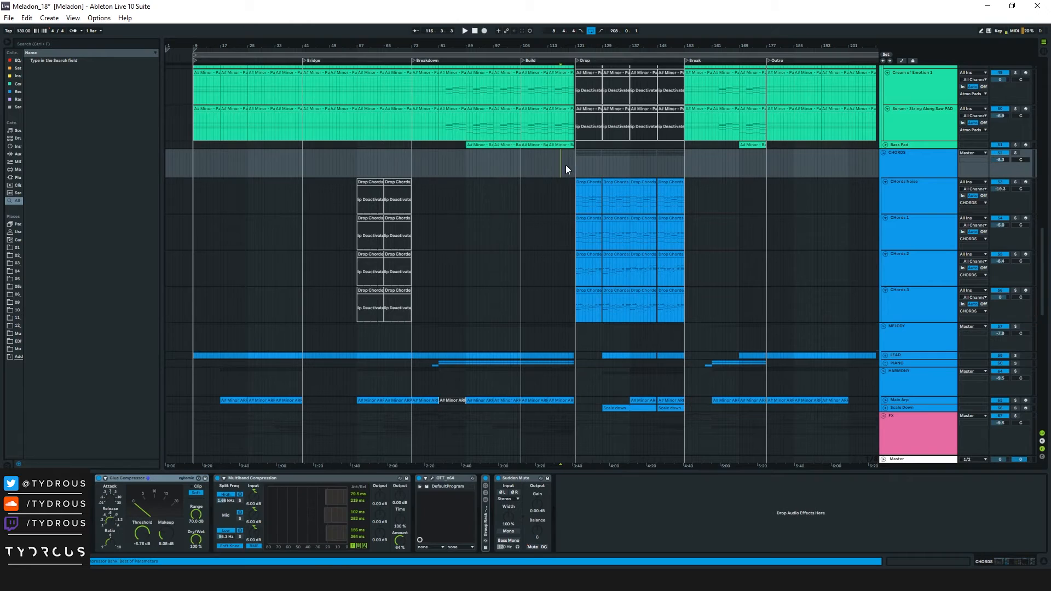
pyautogui.scroll(5, 571, 45)
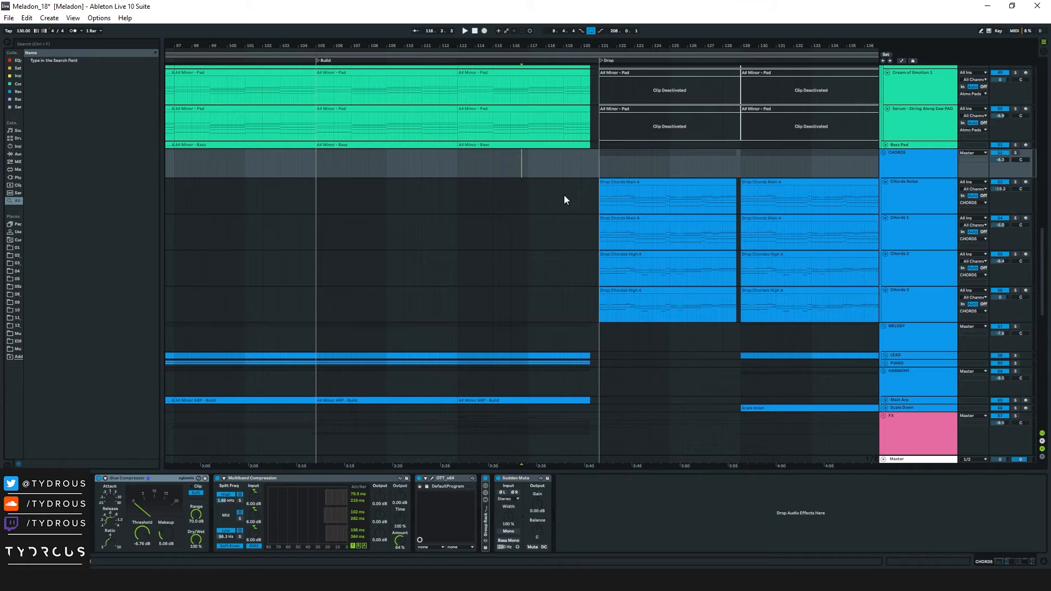
# Step: Play the end of the Build into the Drop from bar 116 and place the insert marker near the end of the Build
pyautogui.press('space')
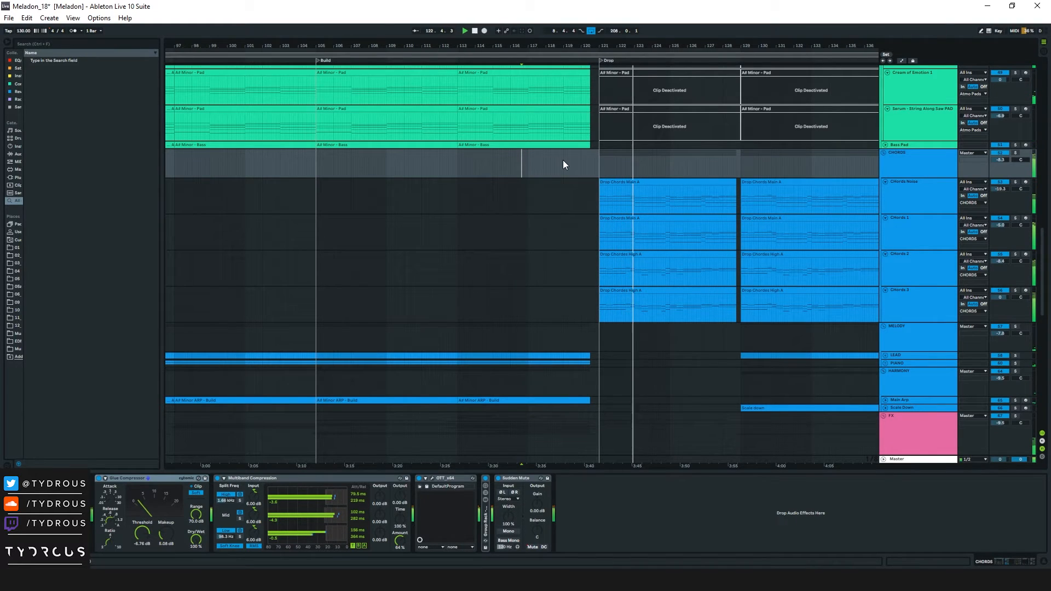
pyautogui.press('space')
pyautogui.click(578, 163)
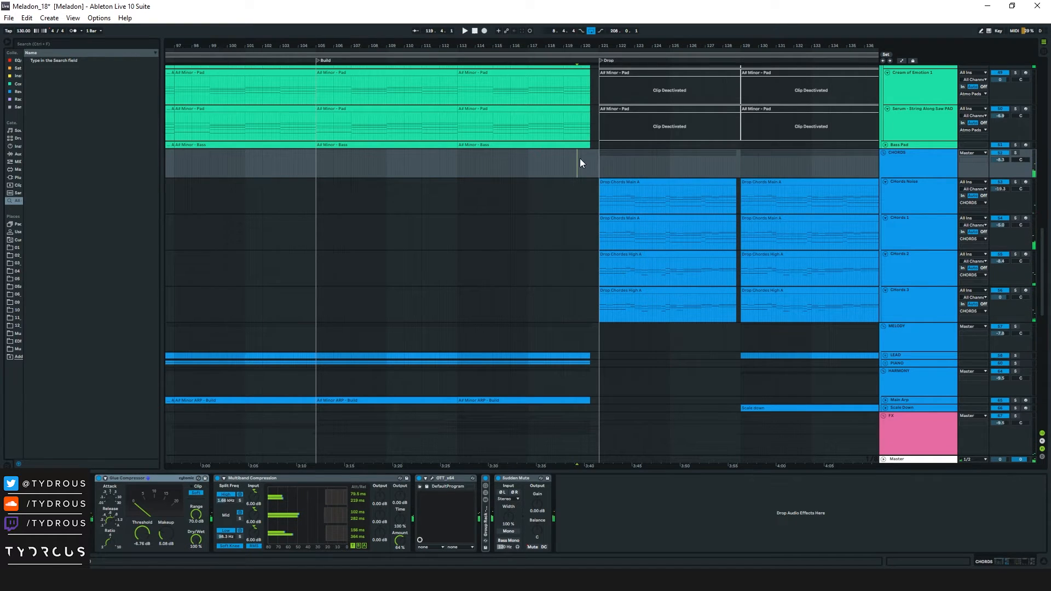
# Step: Fold all track groups and select the gap just before the Drop from the DRUMS group down to VOCAL
pyautogui.moveTo(580, 159); pyautogui.dragTo(592, 161)
pyautogui.press('Delete')
pyautogui.keyDown('alt'); pyautogui.click(884, 153); pyautogui.keyUp('alt')
pyautogui.moveTo(589, 103); pyautogui.dragTo(598, 127)
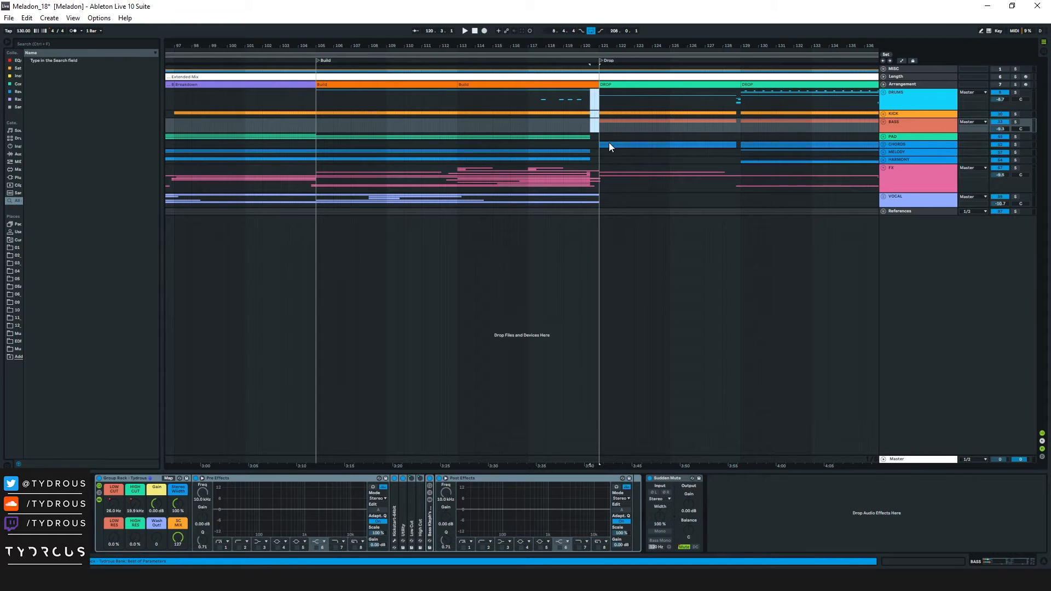
pyautogui.moveTo(594, 114); pyautogui.dragTo(599, 201)
# Step: Examine the Build-to-Drop transition closely and reselect the half-bar gap before the Drop from DRUMS through VOCAL
pyautogui.moveTo(596, 43); pyautogui.dragTo(596, 68)
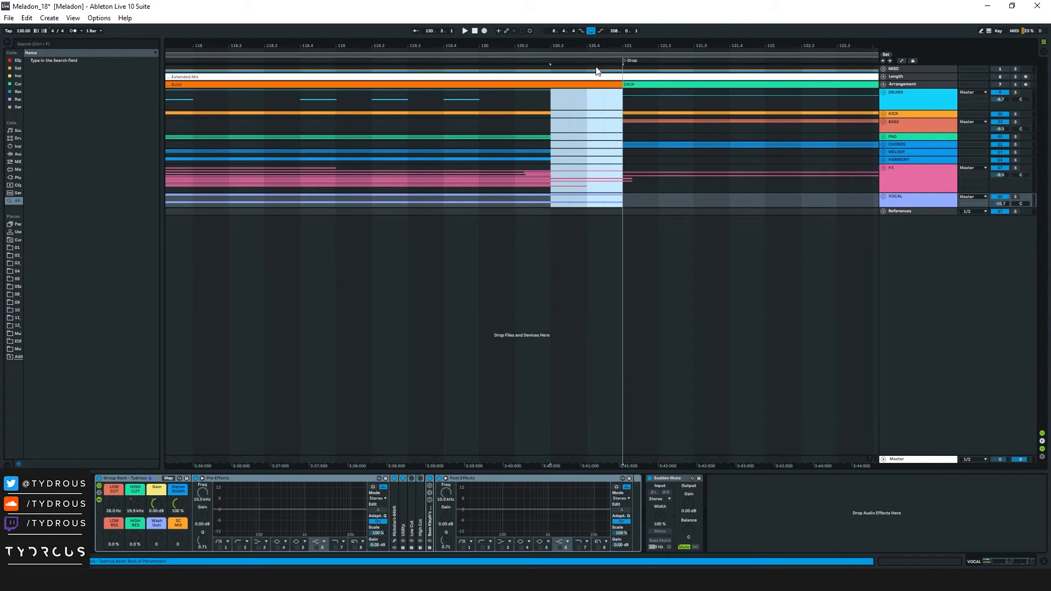
pyautogui.click(586, 103)
pyautogui.moveTo(554, 102); pyautogui.dragTo(619, 202)
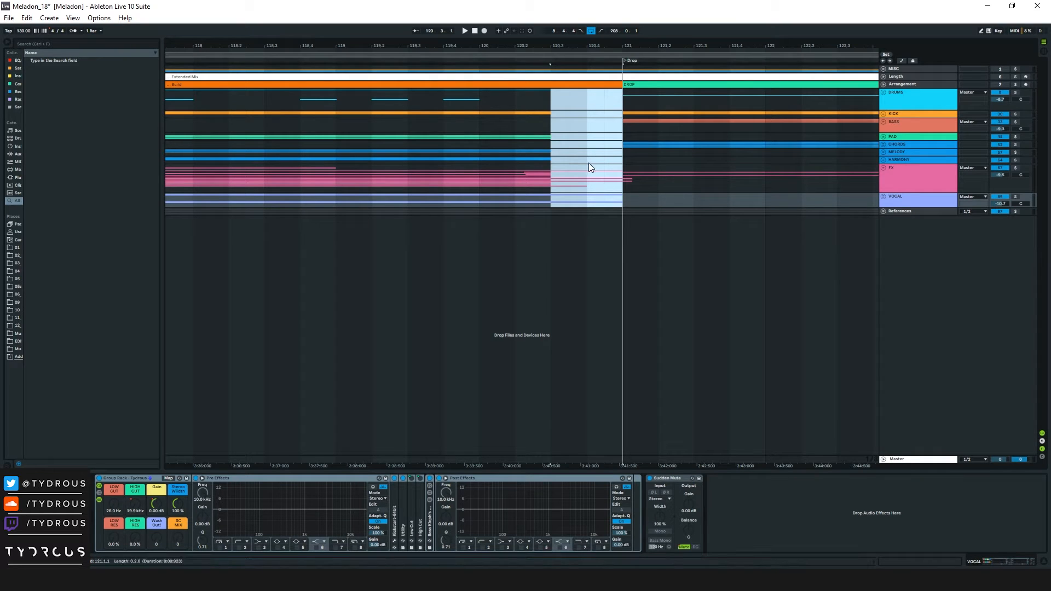
pyautogui.press('Delete')
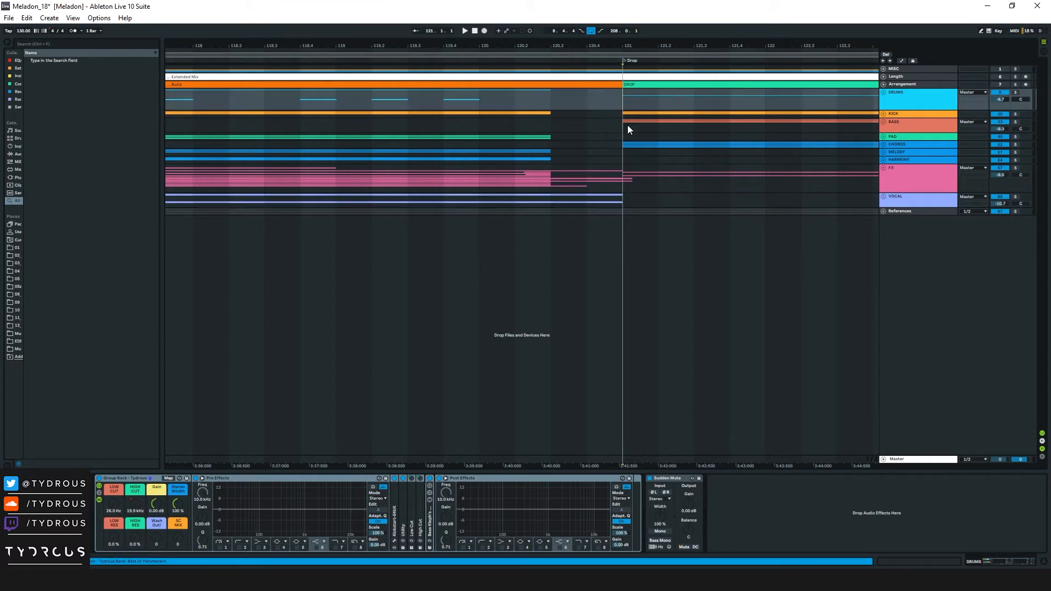
# Step: Place the insert marker among the last DRUMS clips of the Build, then select the DRUMS group and show the whole arrangement
pyautogui.click(430, 101)
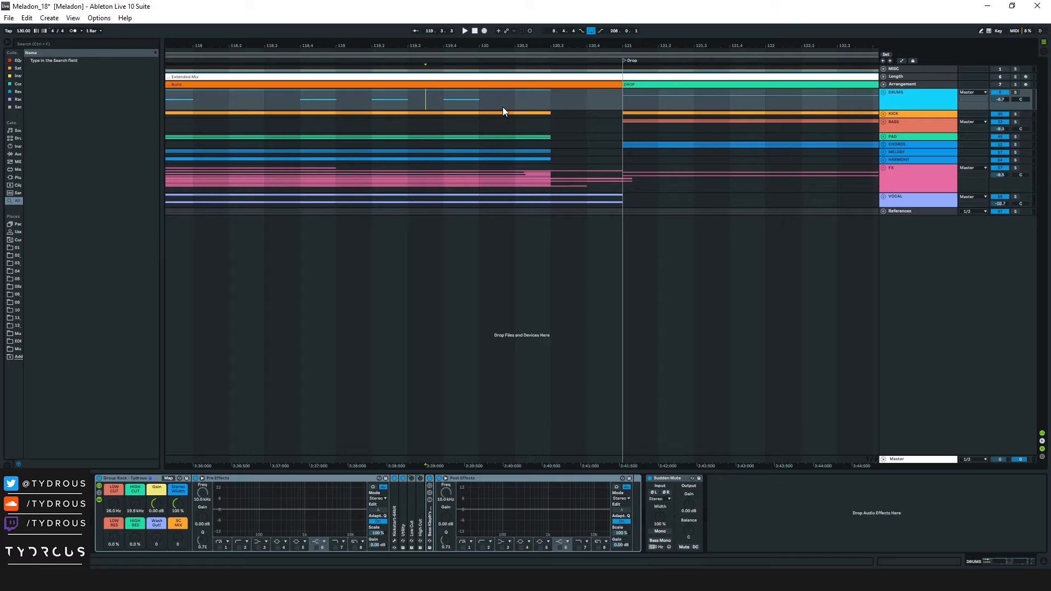
pyautogui.click(416, 104)
pyautogui.doubleClick(730, 42)
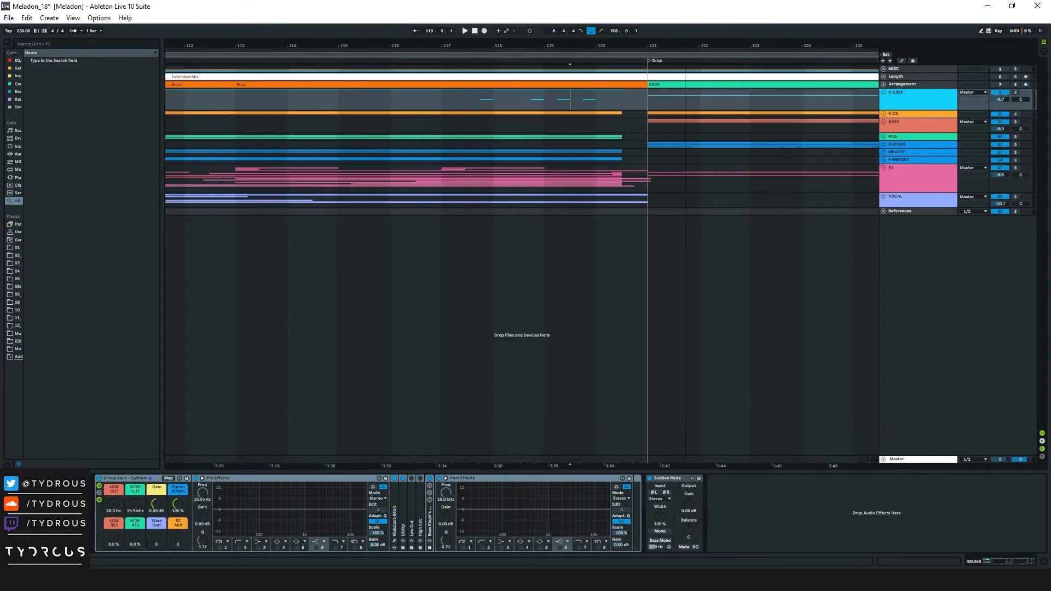
pyautogui.click(911, 101)
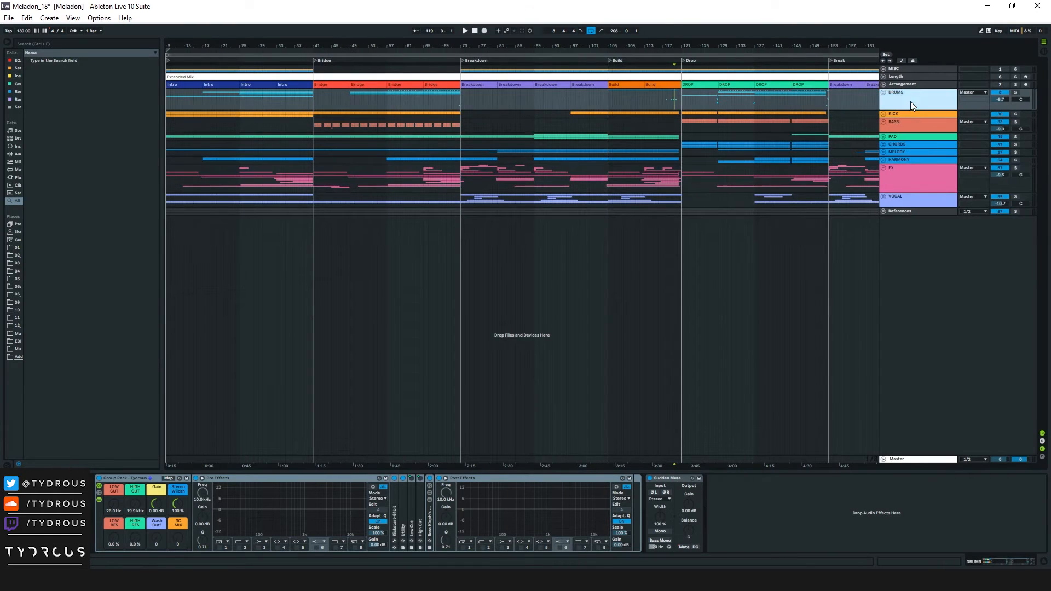
pyautogui.doubleClick(722, 44)
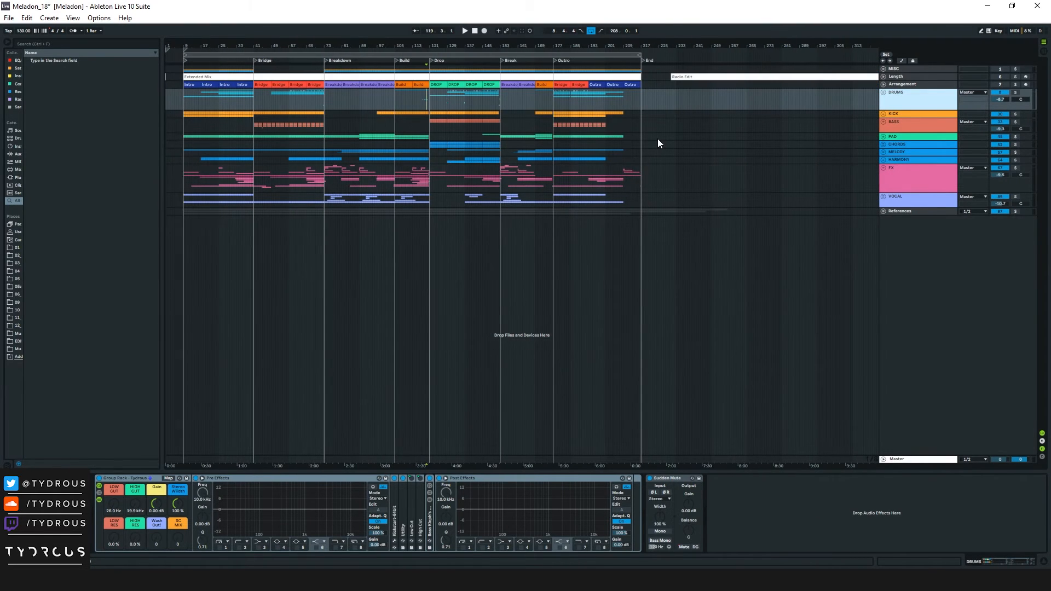
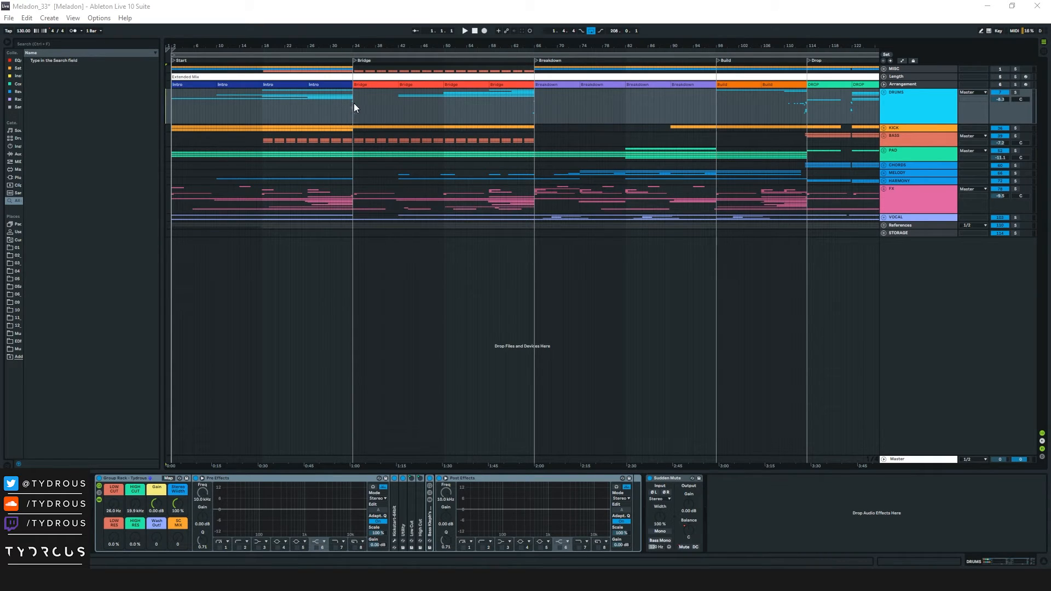
# Step: In Meladon_33, highlight the DRUMS group from bar 33 to bar 35, across the end of the Intro and start of the Bridge
pyautogui.click(341, 112)
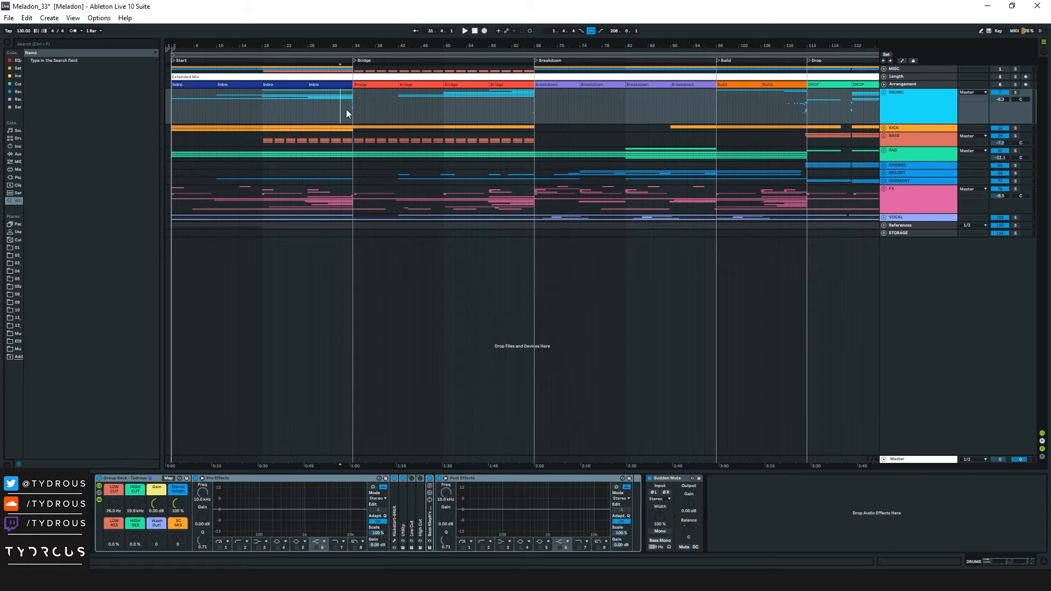
pyautogui.moveTo(349, 46); pyautogui.dragTo(424, 112)
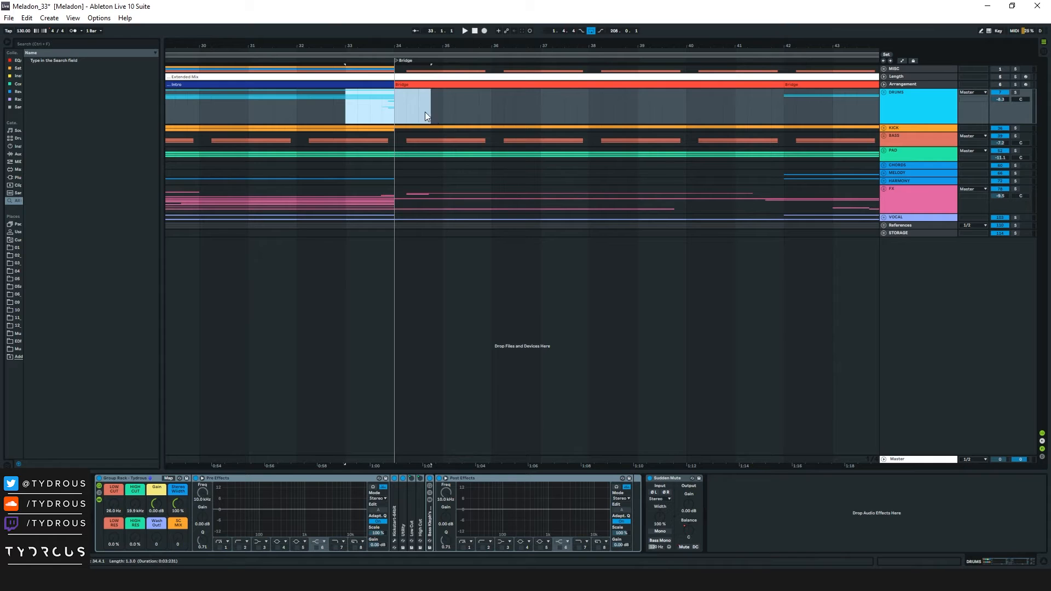
pyautogui.click(343, 106)
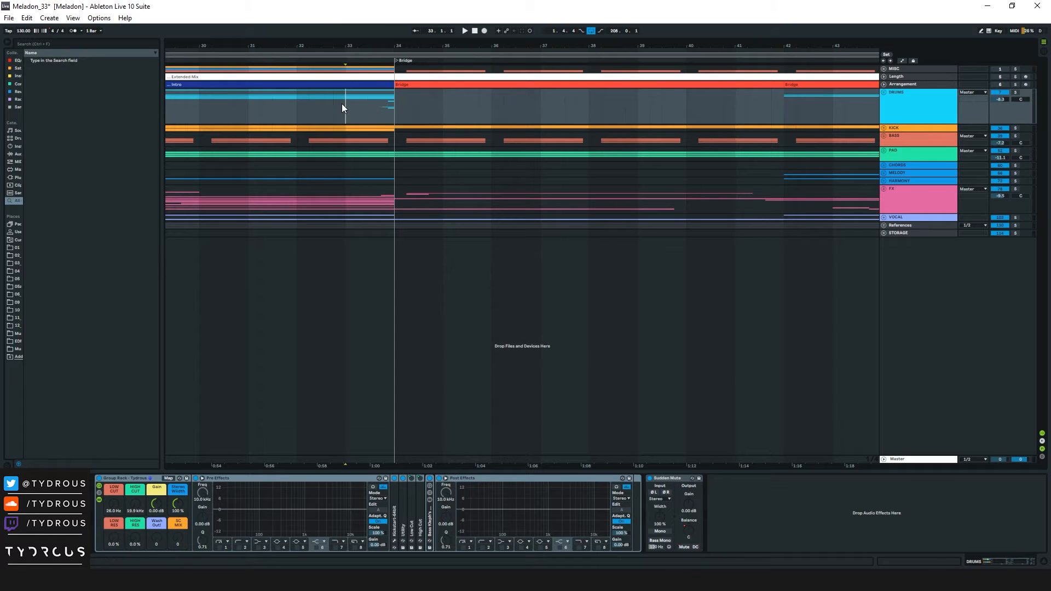
pyautogui.moveTo(341, 108); pyautogui.dragTo(400, 112)
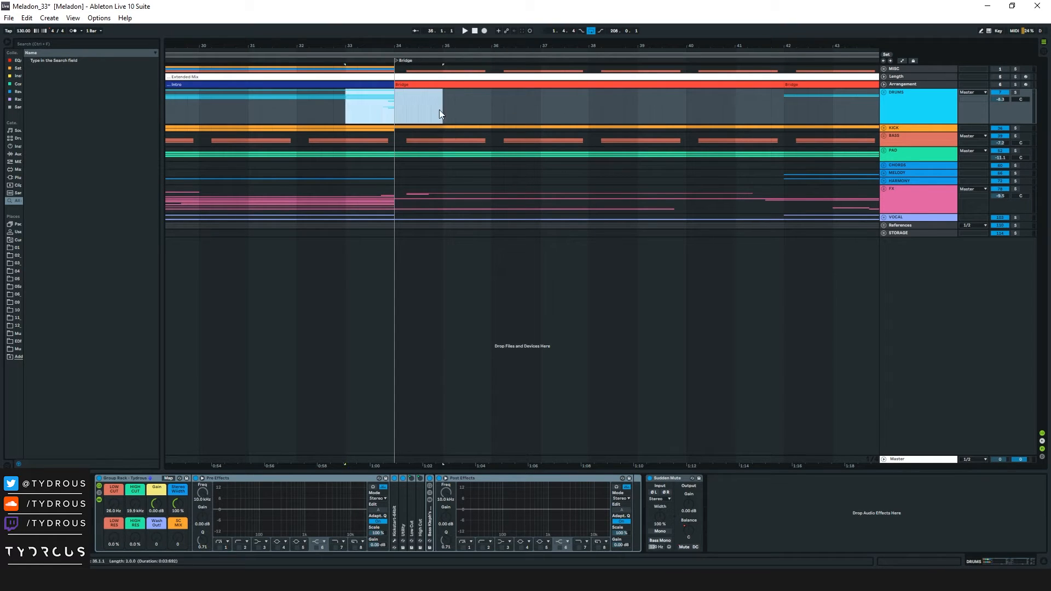
# Step: Play the Intro-to-Bridge transition from bar 33, and again from the drum fill at bar 33.4
pyautogui.click(344, 108)
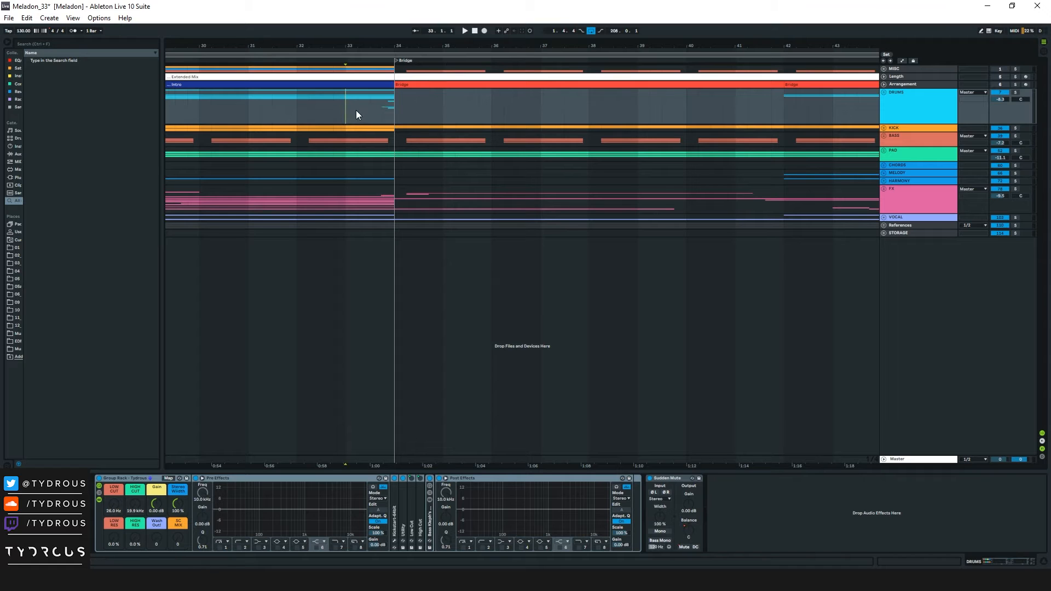
pyautogui.press('space')
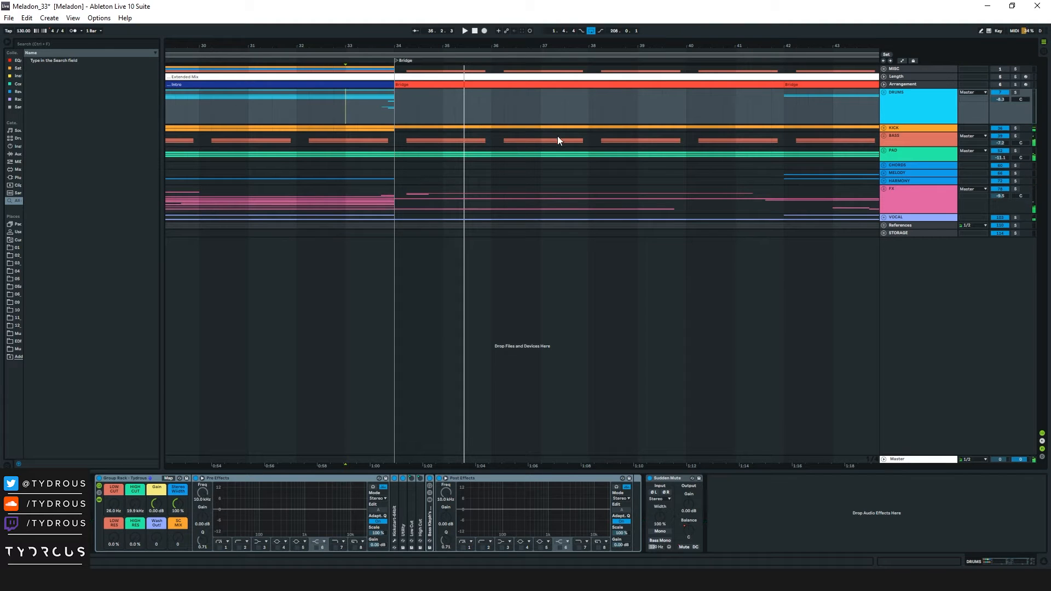
pyautogui.click(381, 110)
pyautogui.press('space')
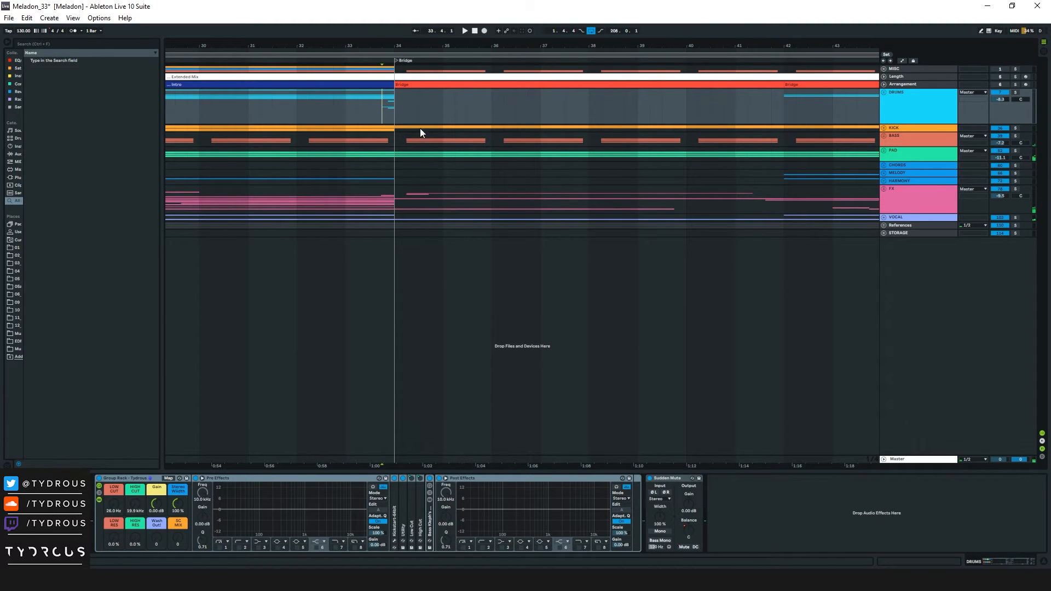
# Step: Unfold the FX group and highlight the first beat of the Bridge in the kick and the bass entry that follows it
pyautogui.click(882, 189)
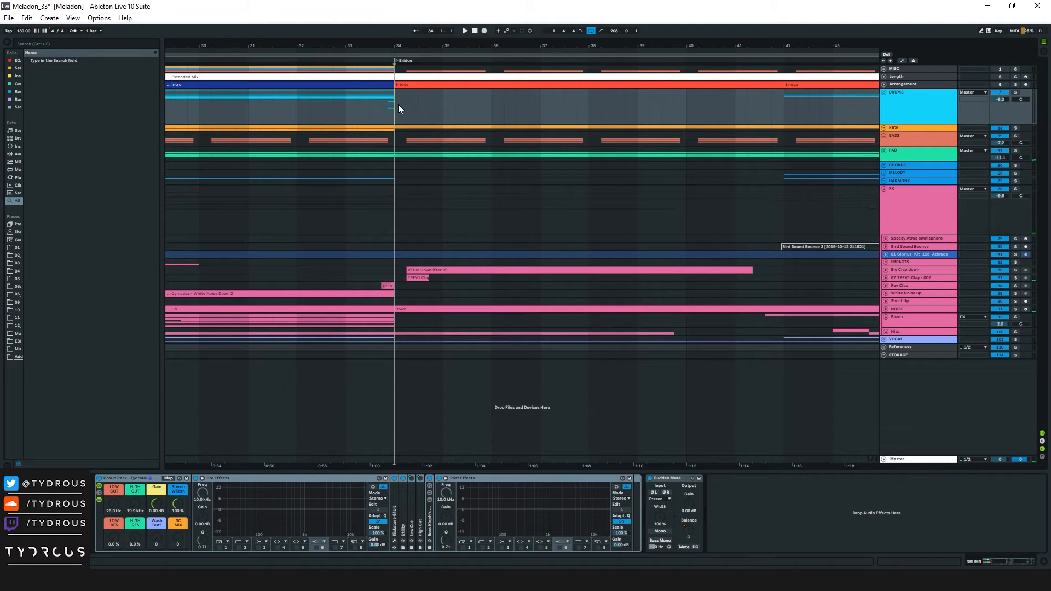
pyautogui.click(394, 140)
pyautogui.scroll(3, 455, 117)
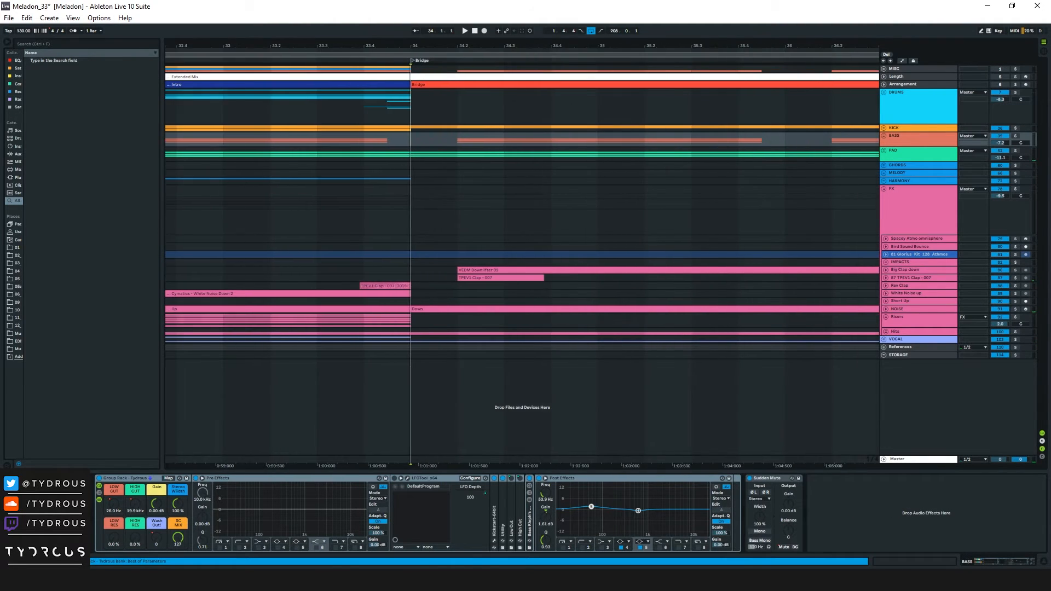
pyautogui.moveTo(354, 107); pyautogui.dragTo(465, 107)
pyautogui.click(469, 103)
pyautogui.click(467, 271)
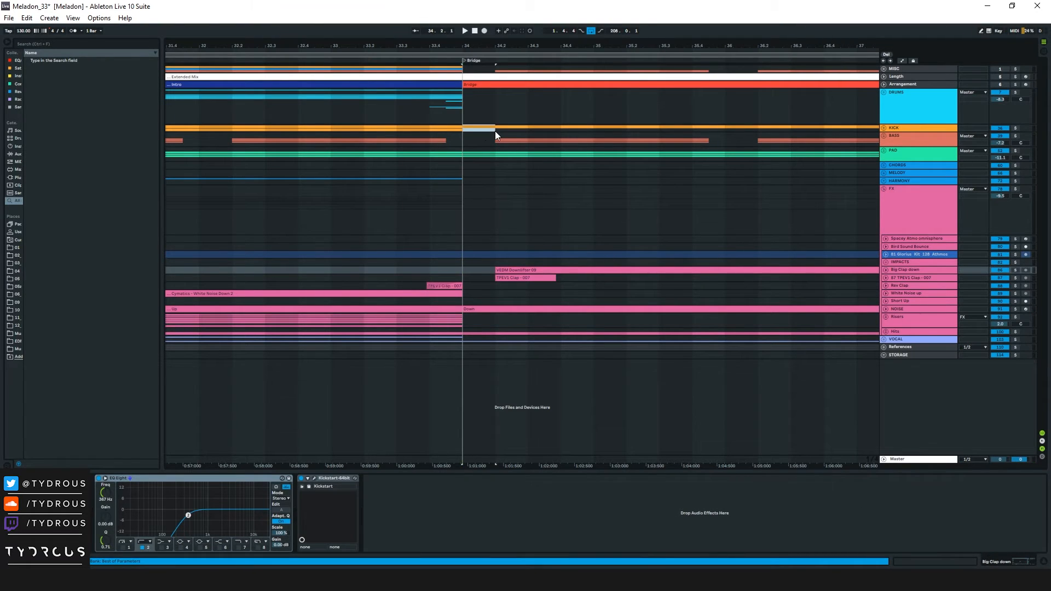
pyautogui.moveTo(494, 140); pyautogui.dragTo(558, 141)
# Step: Unfold the Rev Clap track and play its reversed clap from bar 33.4 into the Bridge
pyautogui.click(452, 271)
pyautogui.click(885, 285)
pyautogui.click(444, 48)
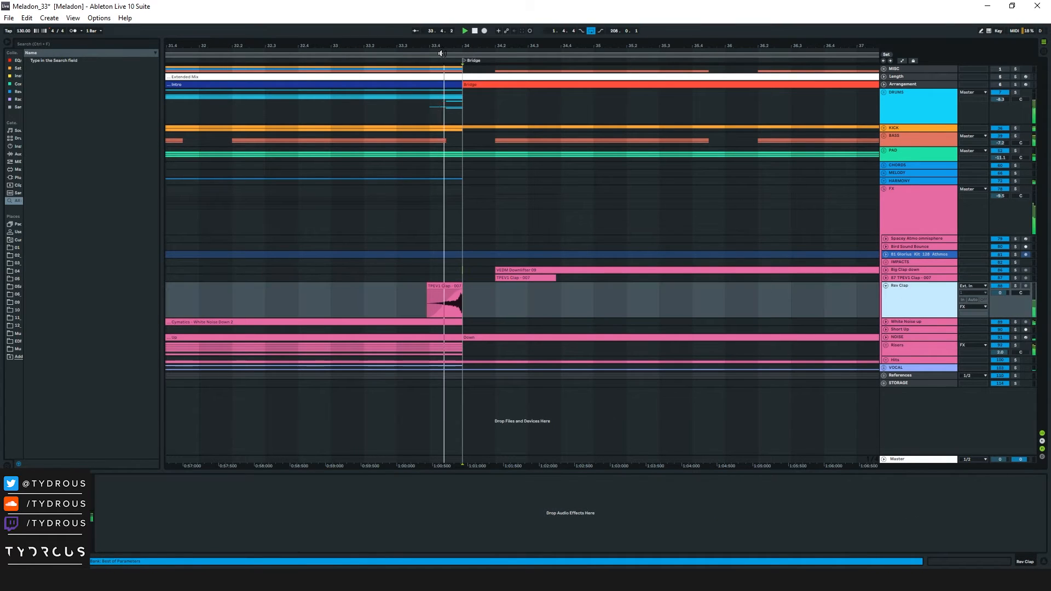
pyautogui.moveTo(447, 48); pyautogui.dragTo(570, 73)
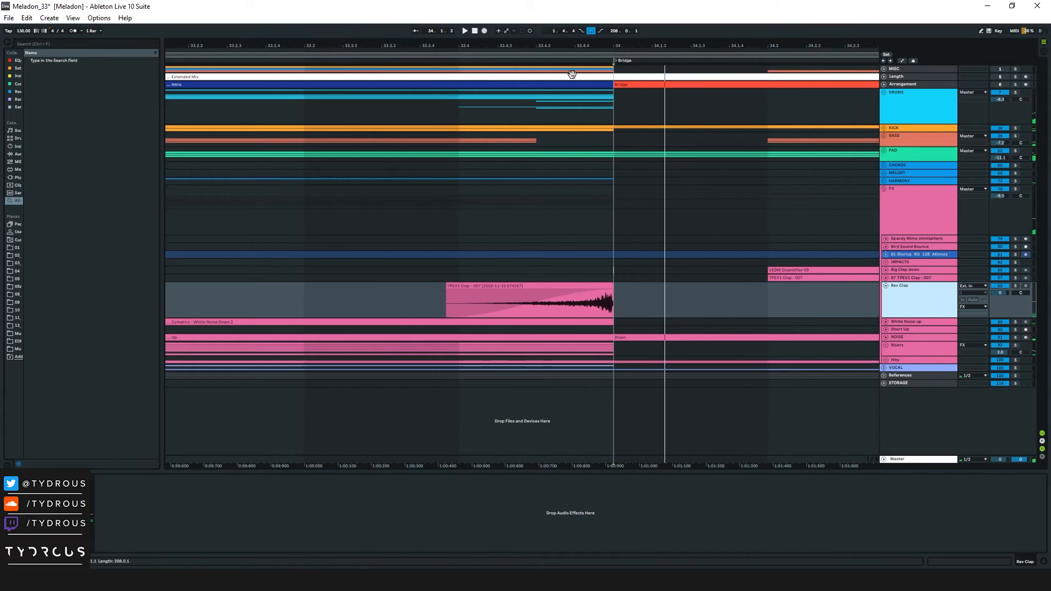
# Step: Play the reversed clap clip with the Rev Clap track soloed, and select the drum fill in DRUMS just before the Bridge
pyautogui.click(565, 300)
pyautogui.press('space')
pyautogui.press('space')
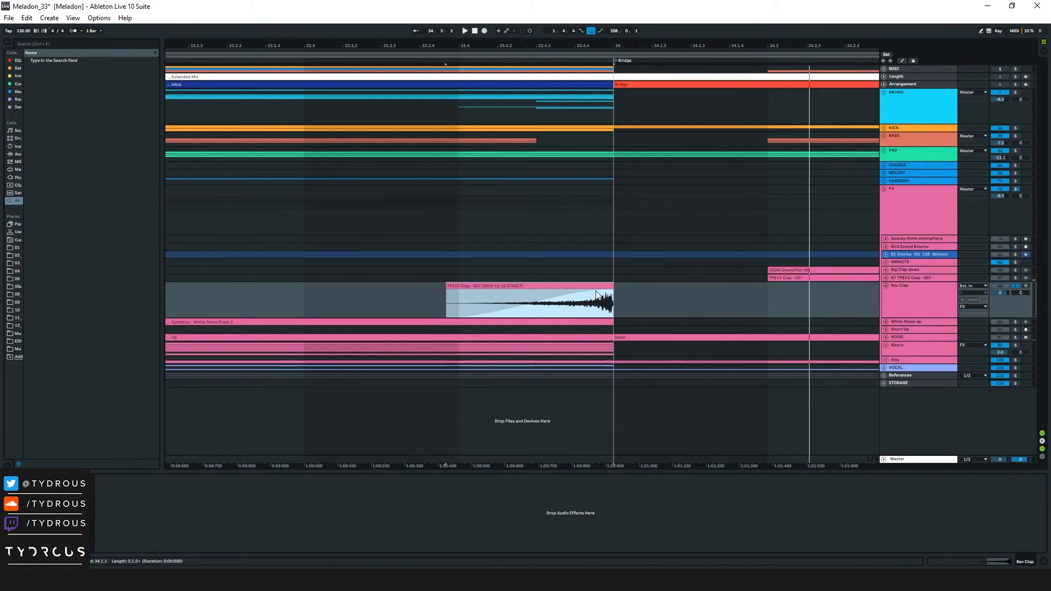
pyautogui.click(534, 119)
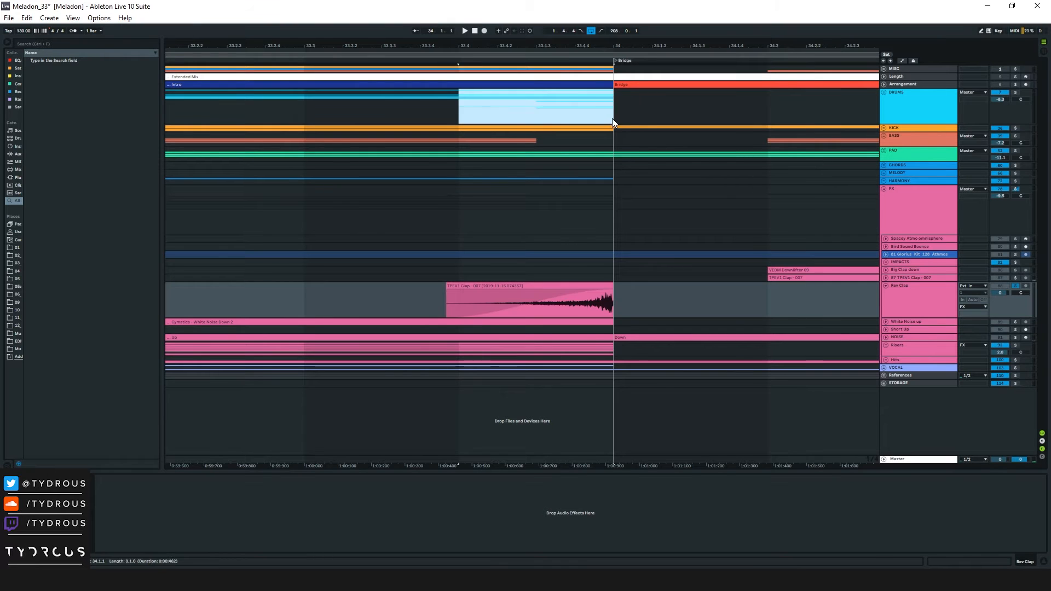
# Step: Play the end of the intro from bar 33 through the drum fill into the Bridge
pyautogui.click(594, 295)
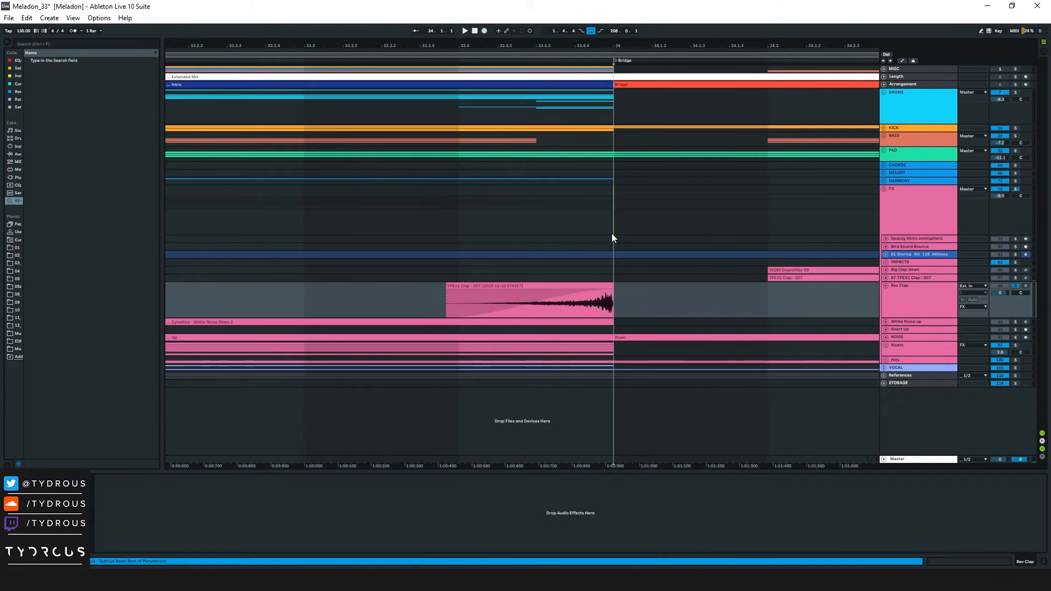
pyautogui.click(622, 120)
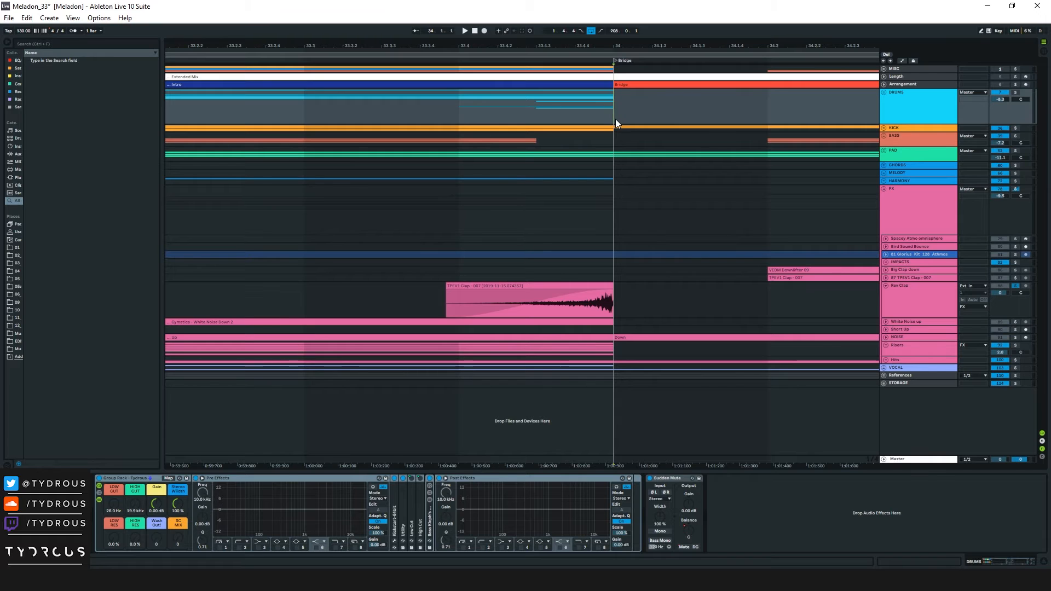
pyautogui.click(671, 180)
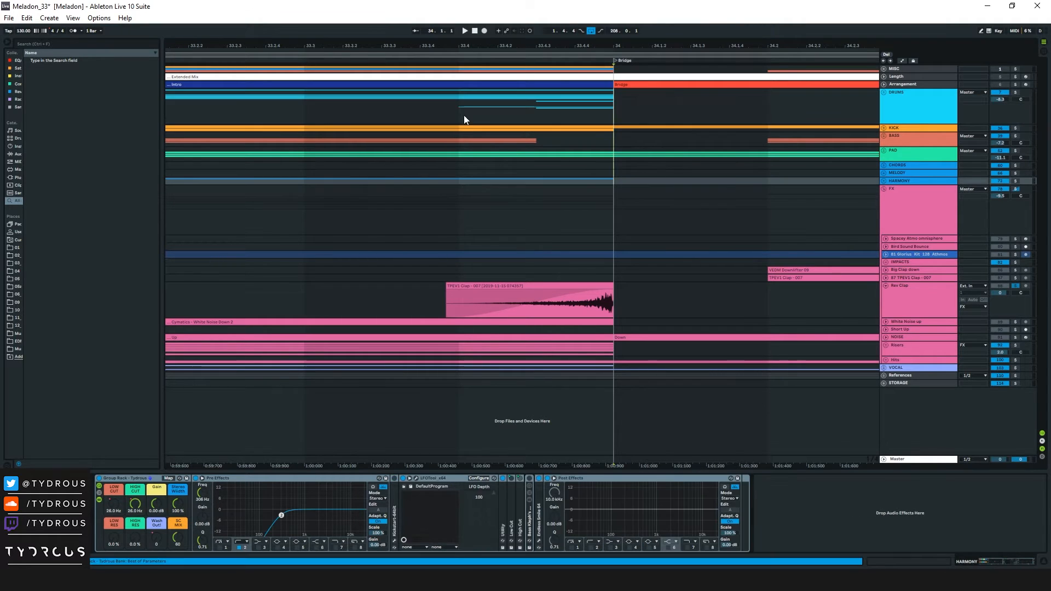
pyautogui.click(421, 113)
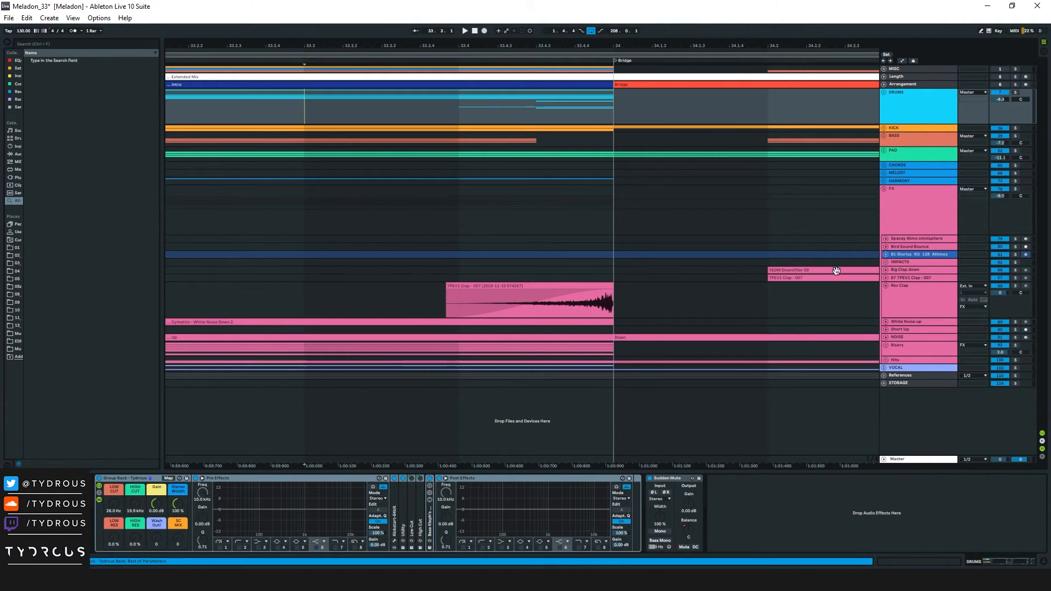
pyautogui.moveTo(418, 58); pyautogui.dragTo(418, 36)
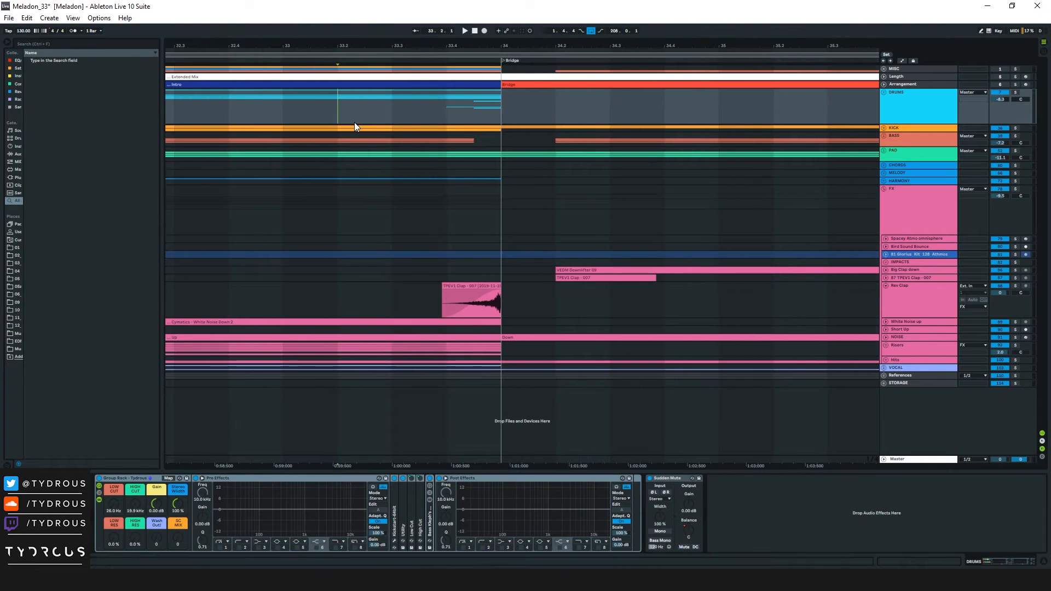
pyautogui.press('space')
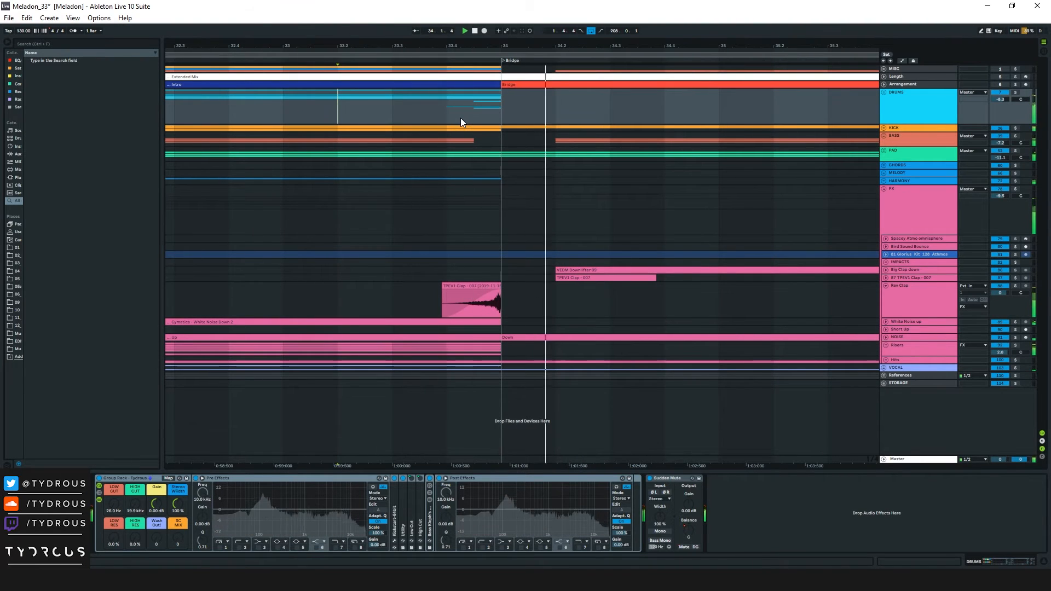
pyautogui.moveTo(547, 47)
pyautogui.mouseDown()
pyautogui.moveTo(563, 22)
pyautogui.moveTo(554, 46)
pyautogui.mouseUp()
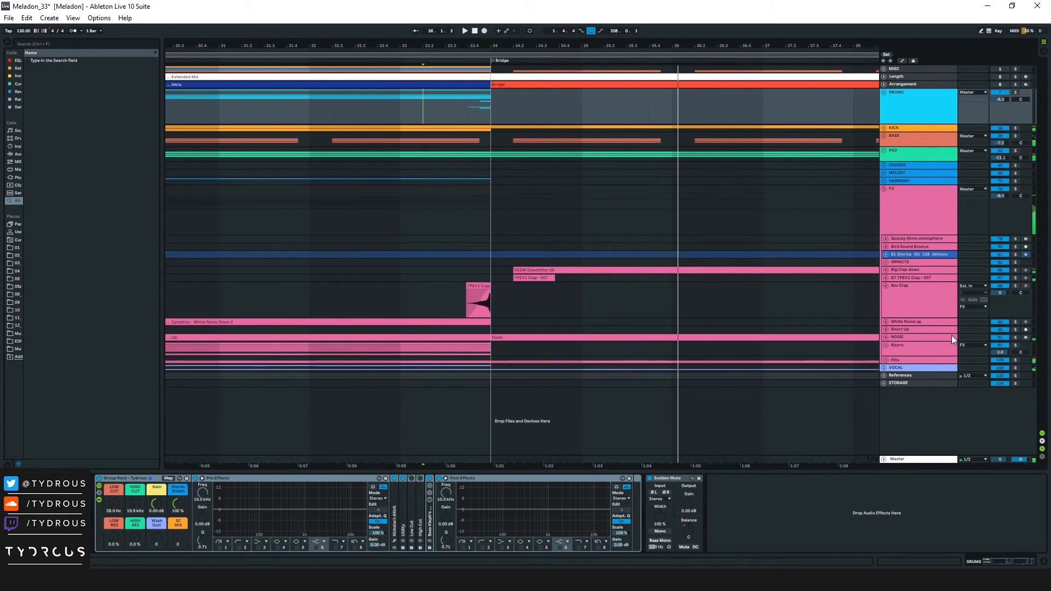
# Step: Fold the Rev Clap track in the FX group
pyautogui.click(944, 309)
pyautogui.click(885, 286)
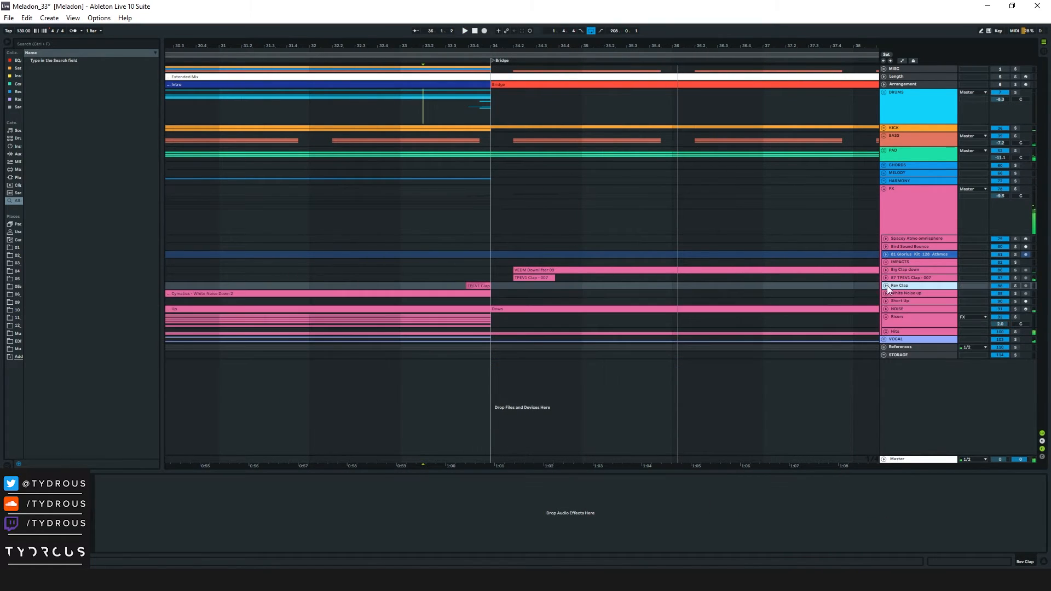
pyautogui.moveTo(608, 41); pyautogui.dragTo(615, 20)
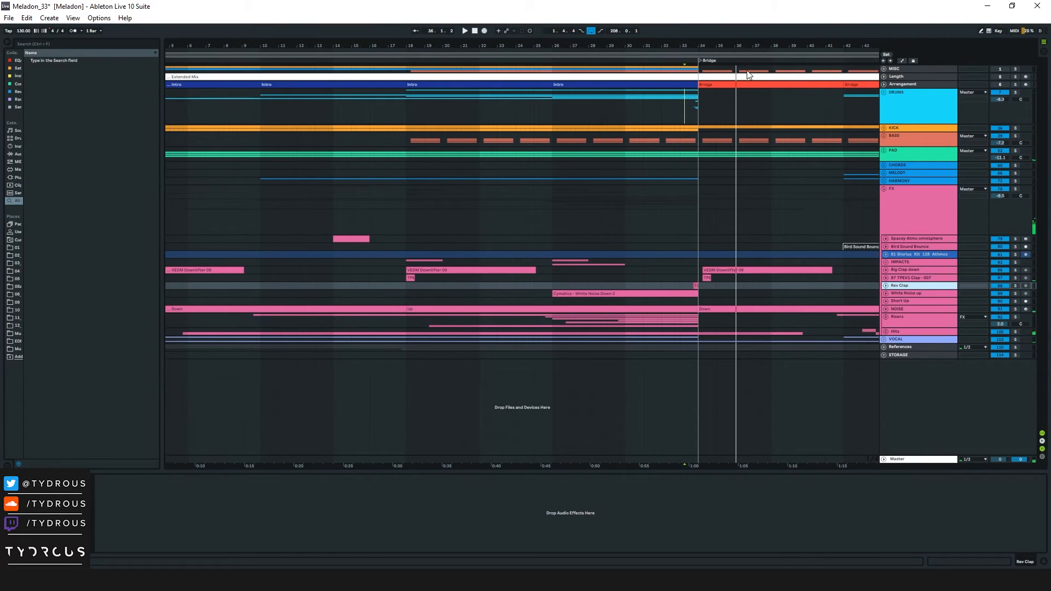
# Step: Show the LOW CUT automation of INTRO BASS in the expanded BASS group and play the track soloed from bar 26
pyautogui.click(884, 137)
pyautogui.moveTo(556, 254); pyautogui.dragTo(698, 258)
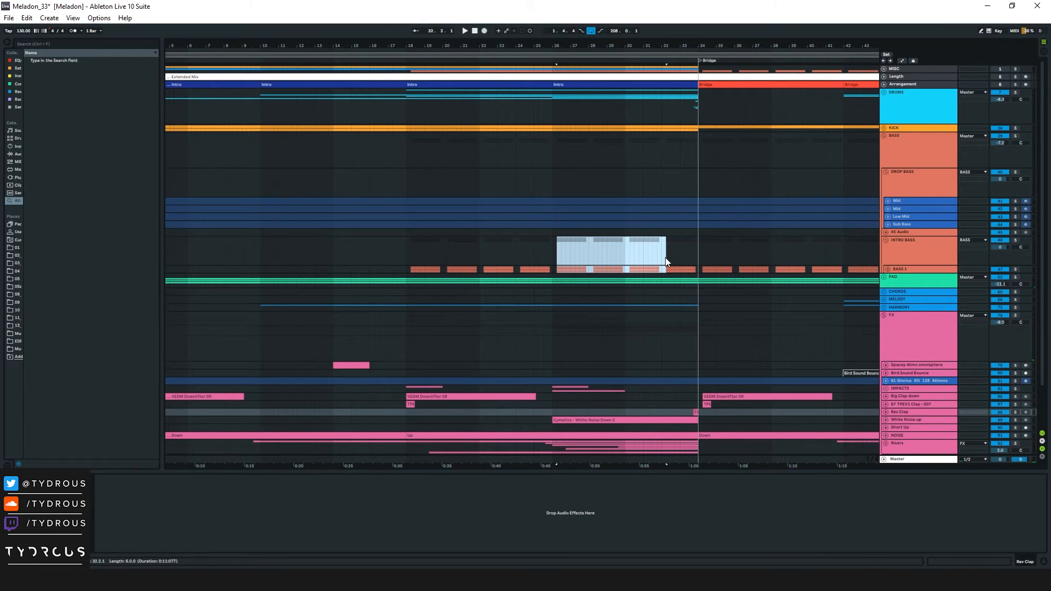
pyautogui.press('a')
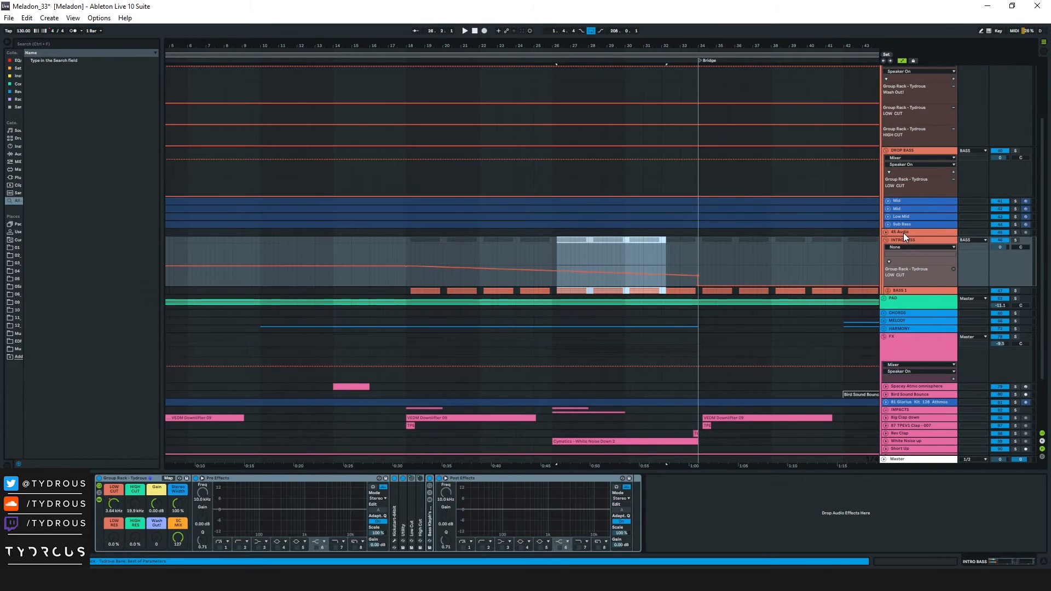
pyautogui.moveTo(415, 272); pyautogui.dragTo(696, 278)
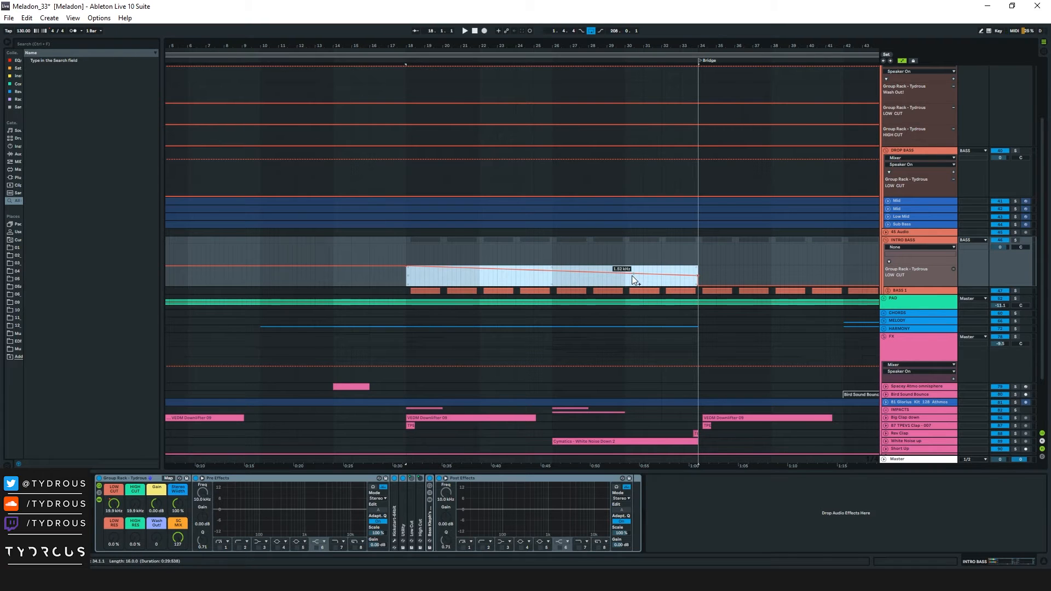
pyautogui.click(554, 261)
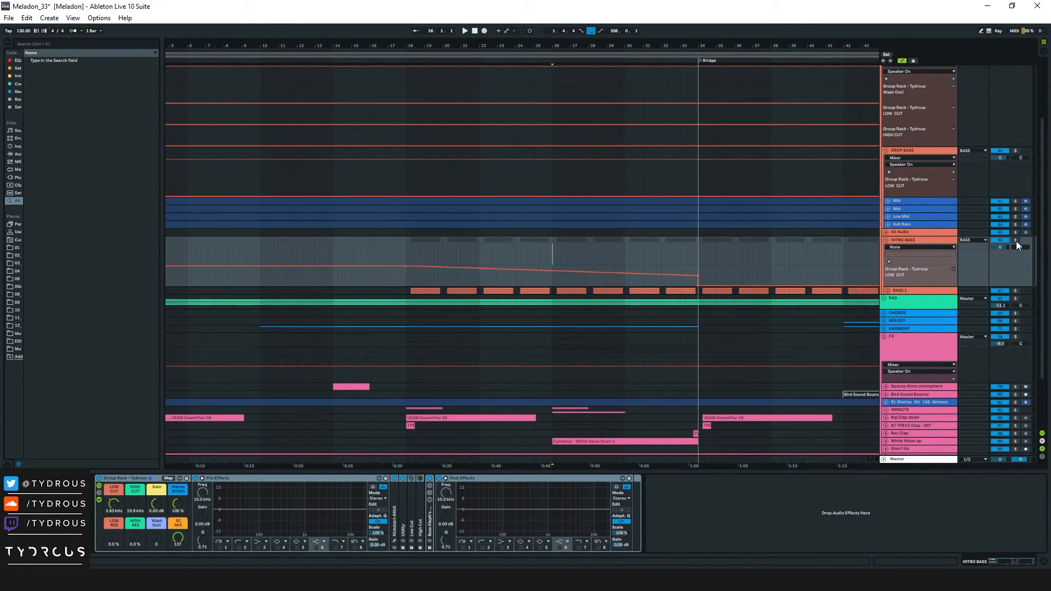
pyautogui.press('space')
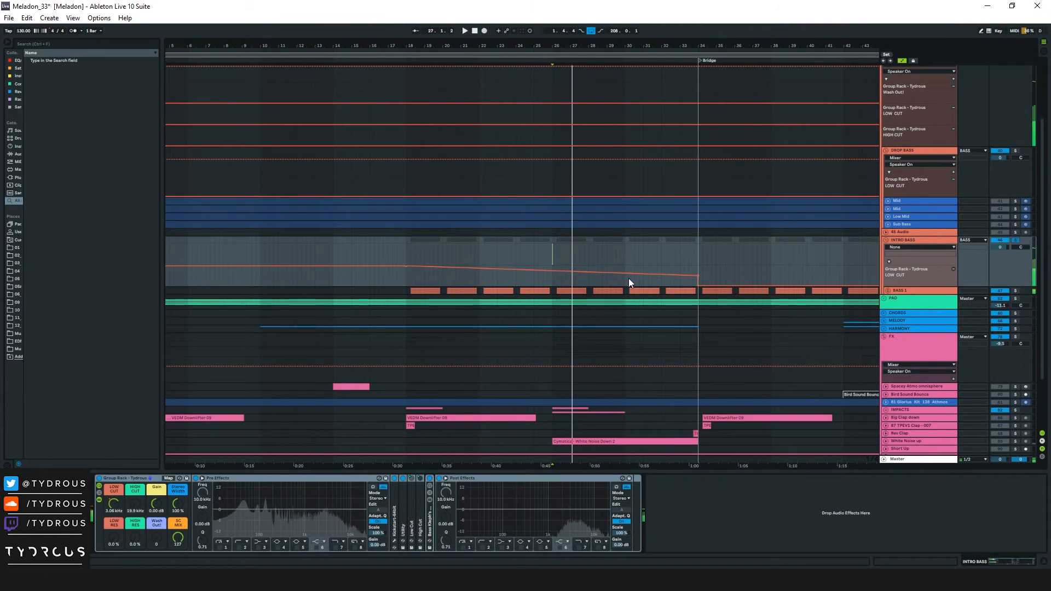
# Step: Hide the automation lanes and fold all track groups
pyautogui.click(895, 238)
pyautogui.press('a')
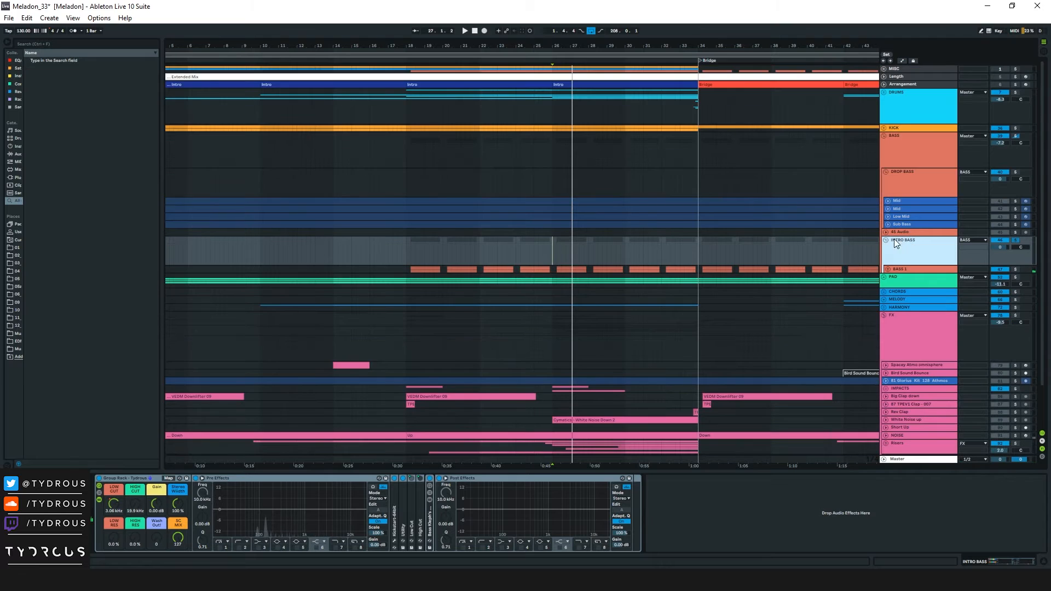
pyautogui.click(890, 173)
pyautogui.click(885, 172)
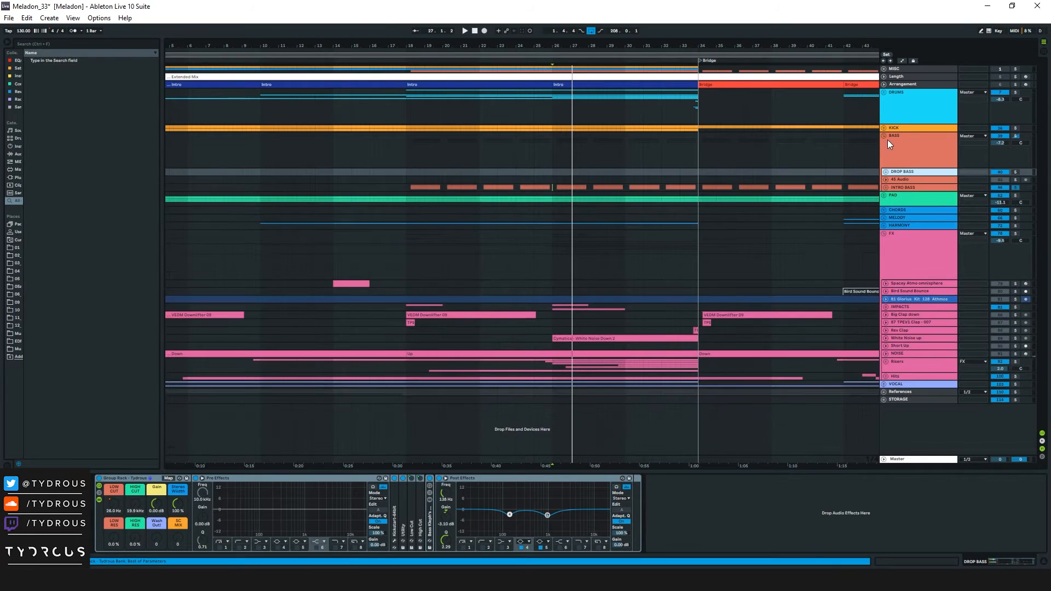
pyautogui.keyDown('alt'); pyautogui.click(884, 136); pyautogui.keyUp('alt')
pyautogui.moveTo(550, 141); pyautogui.dragTo(695, 140)
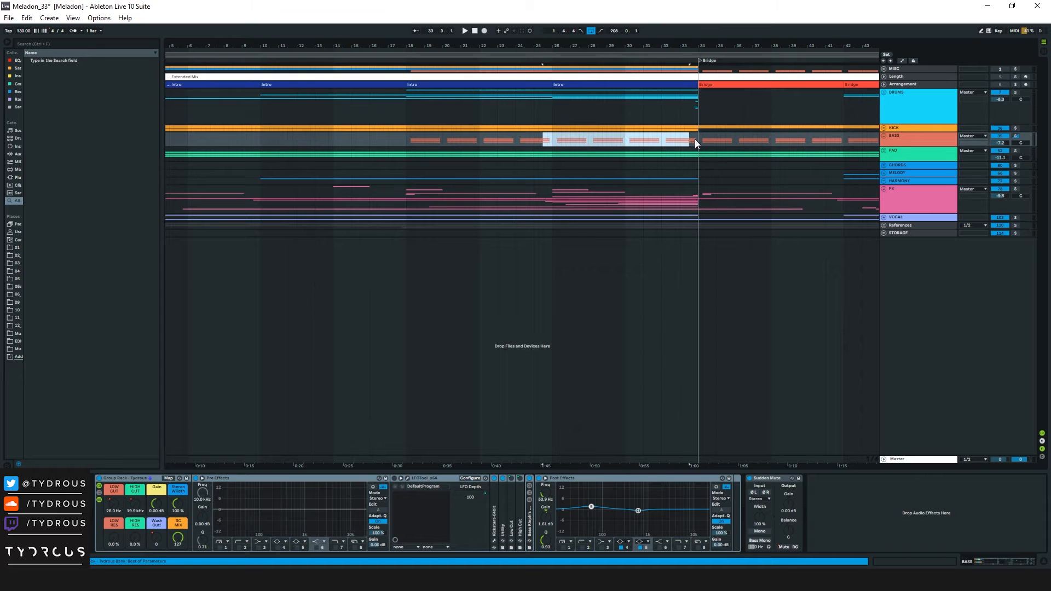
# Step: Expand the MELODY group's PIANO tracks and select the first Intro Piano clip, at bar 42 in the Bridge
pyautogui.moveTo(742, 48); pyautogui.dragTo(416, 48)
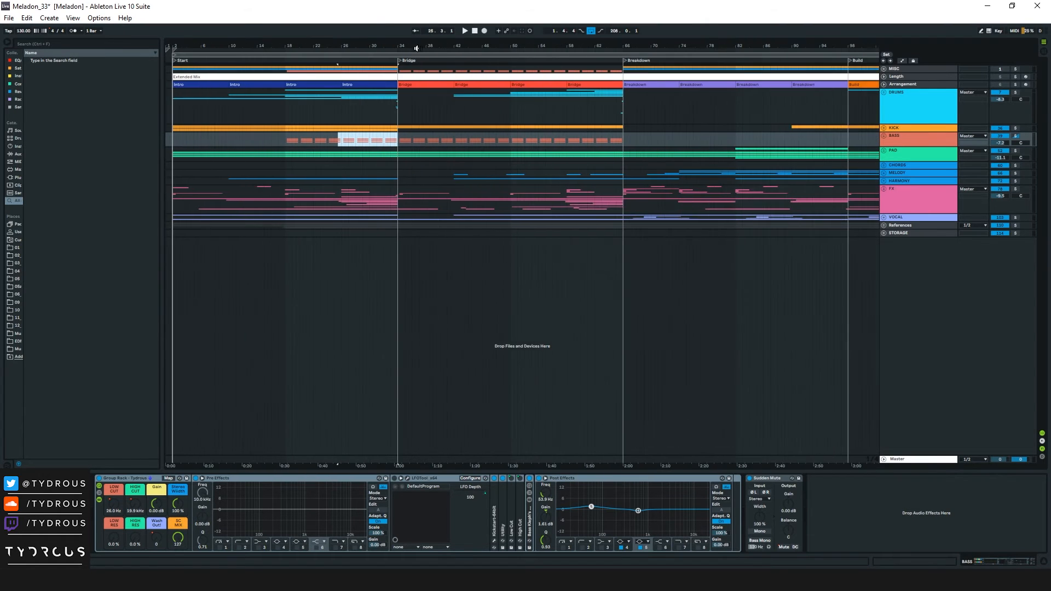
pyautogui.click(884, 172)
pyautogui.click(463, 253)
pyautogui.moveTo(458, 48); pyautogui.dragTo(611, 107)
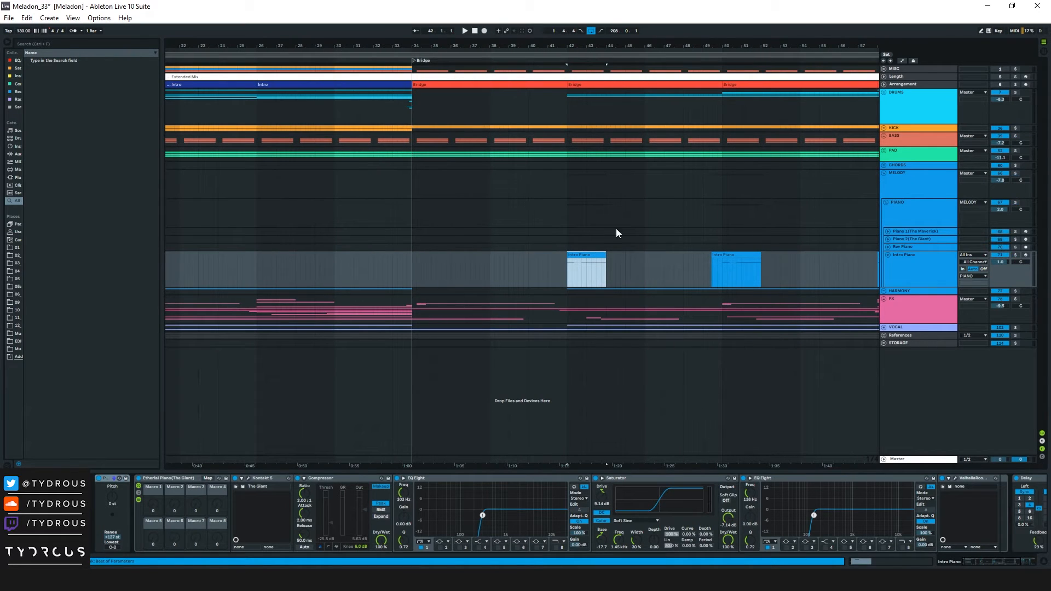
# Step: Play the Bridge from just before bar 42 to hear the first Intro Piano phrase
pyautogui.click(557, 215)
pyautogui.press('space')
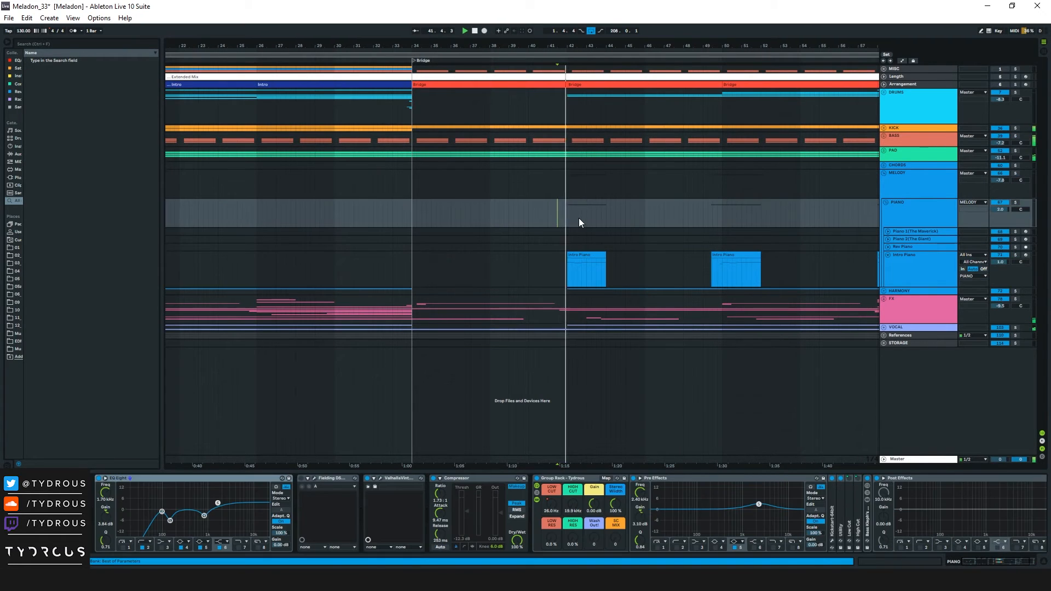
pyautogui.click(580, 267)
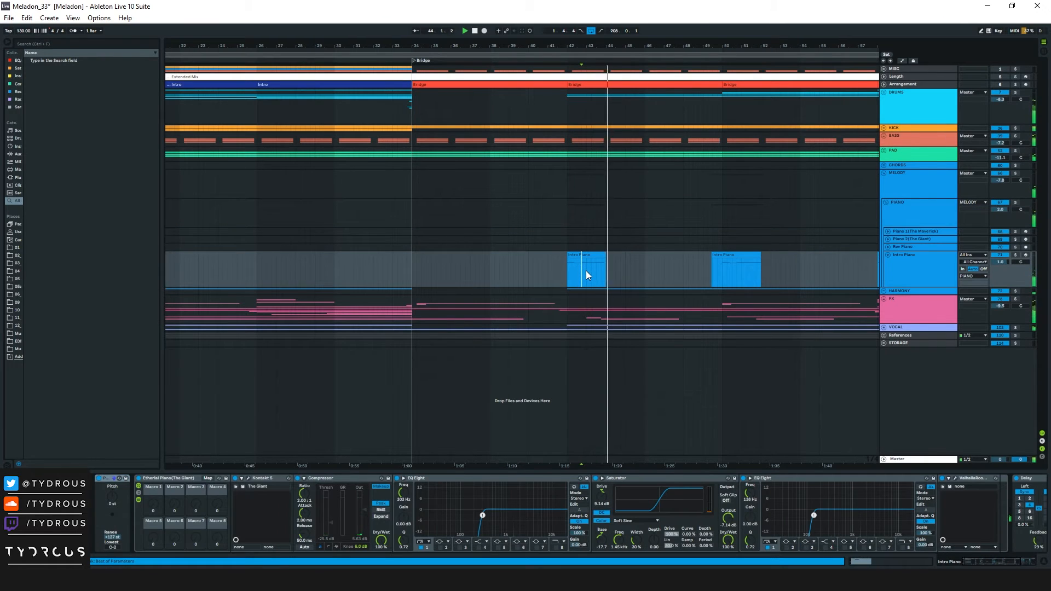
pyautogui.press('space')
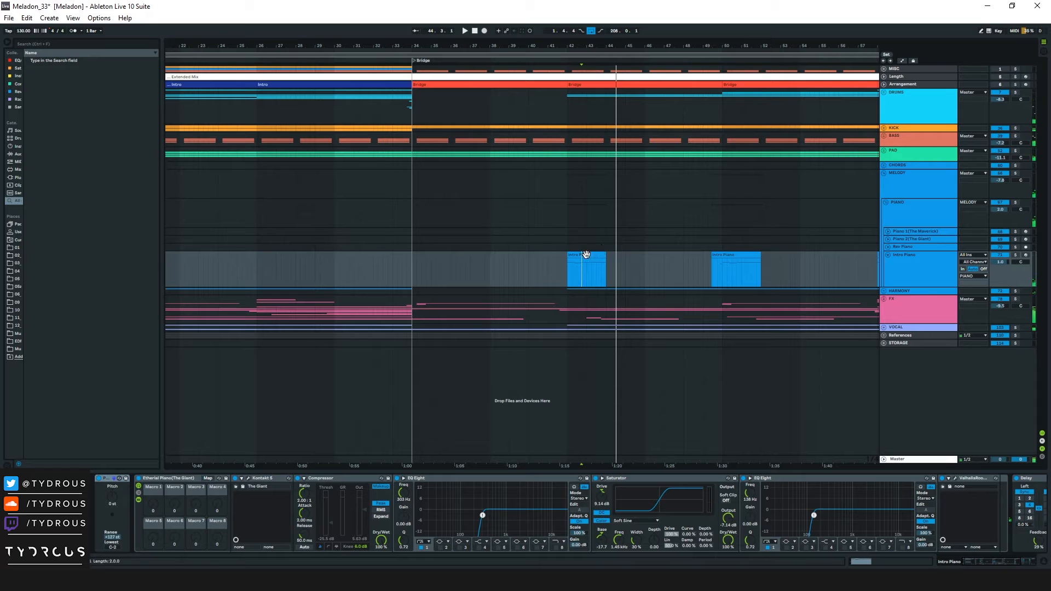
# Step: Examine the MIDI notes of the Intro Piano clip at bar 42, and return to the track's devices
pyautogui.click(588, 254)
pyautogui.doubleClick(593, 255)
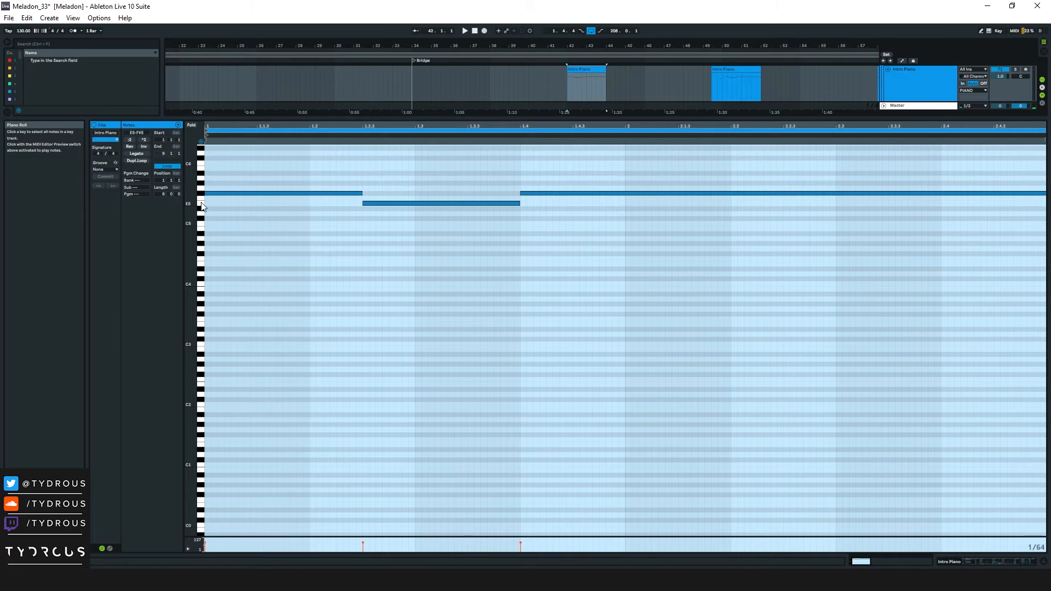
pyautogui.hotkey('ctrl', 'alt', 'l')
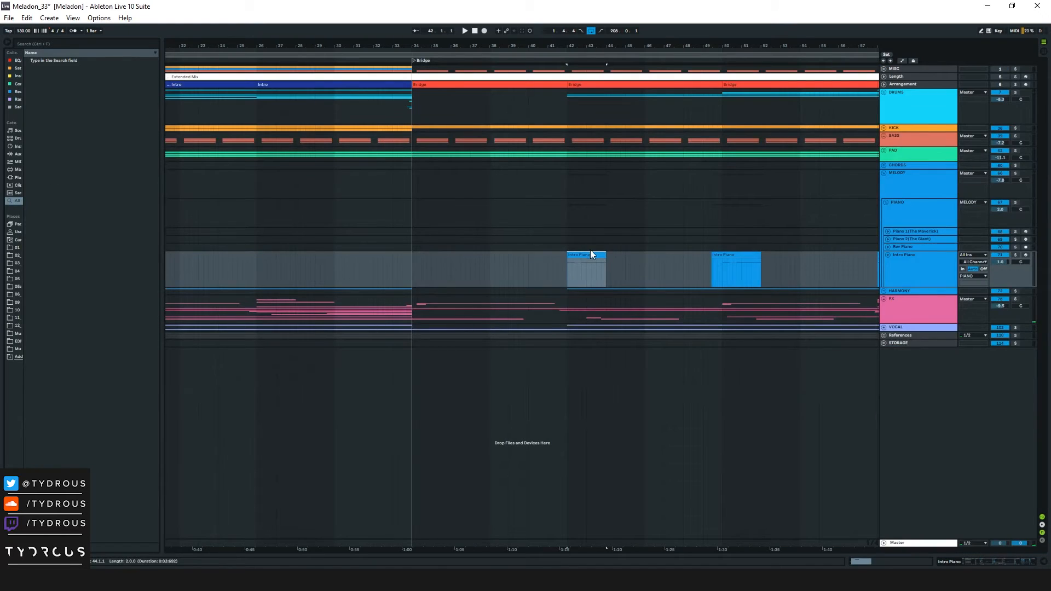
pyautogui.click(990, 560)
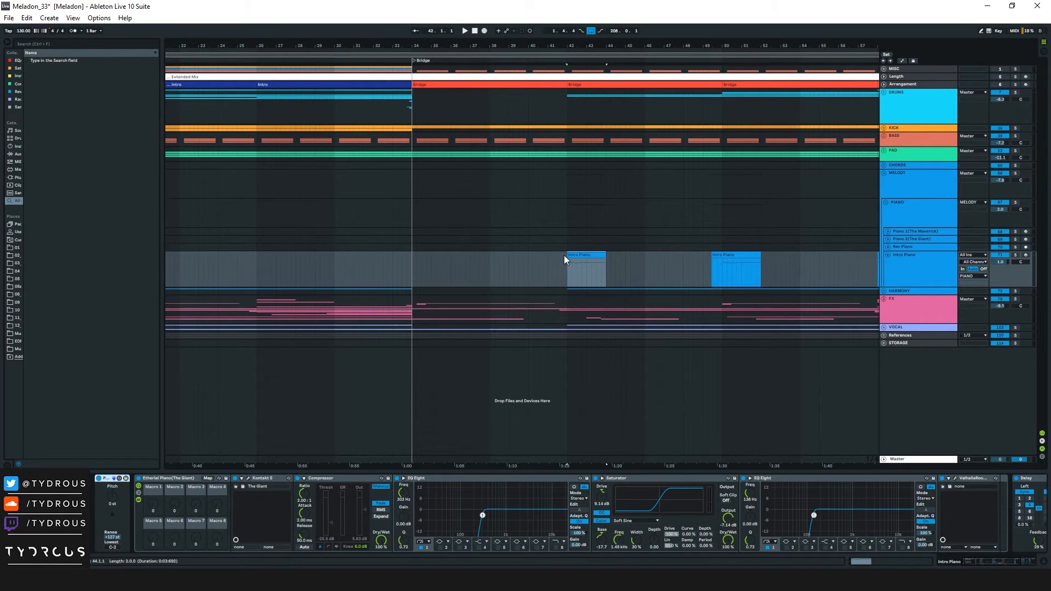
# Step: Select the DRUMS, KICK and BASS tracks from bar 41 to about bar 54 in the Bridge
pyautogui.moveTo(553, 133); pyautogui.dragTo(642, 136)
pyautogui.moveTo(732, 140); pyautogui.dragTo(814, 118)
pyautogui.press('-')
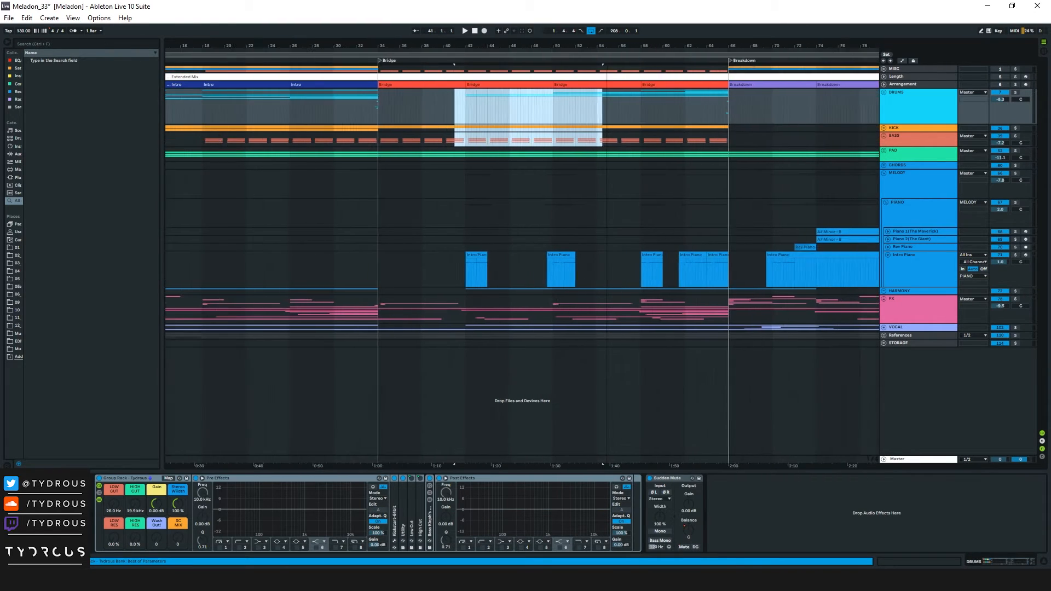
pyautogui.moveTo(755, 48); pyautogui.dragTo(690, 28)
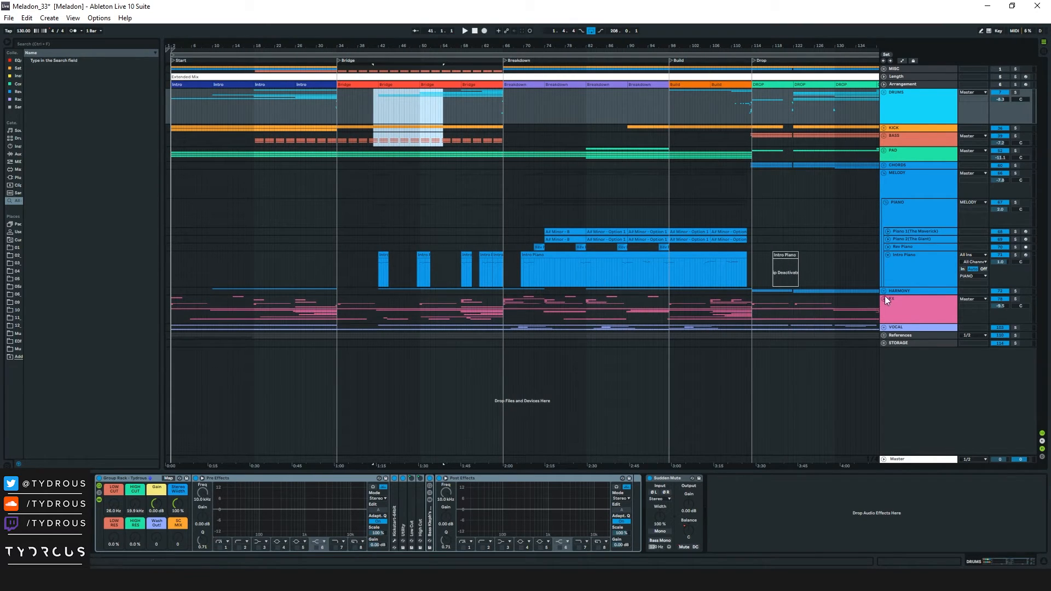
# Step: Fold the MELODY group and expand the FX group
pyautogui.click(885, 176)
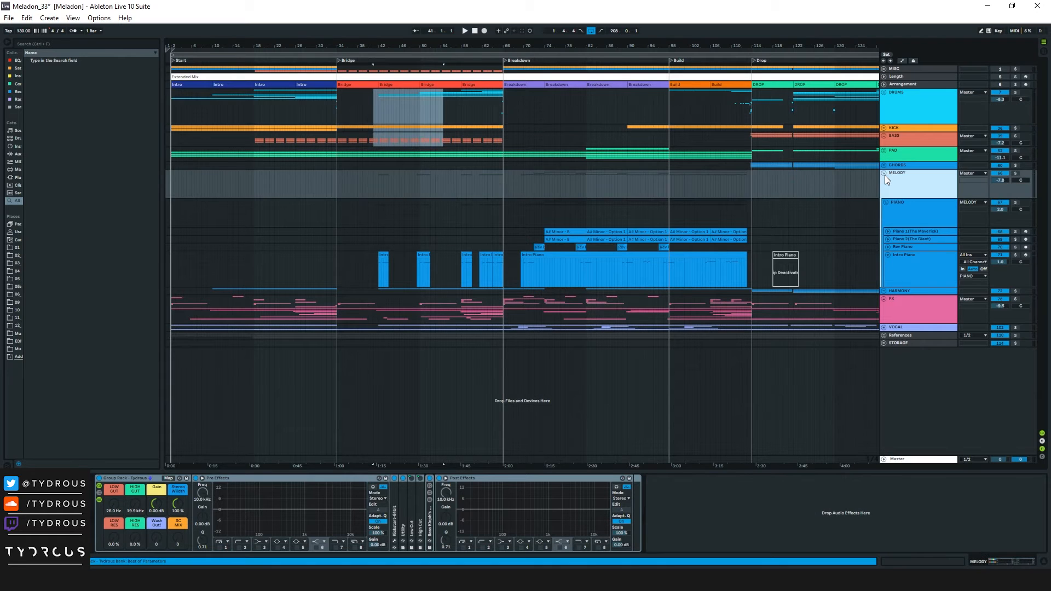
pyautogui.click(884, 173)
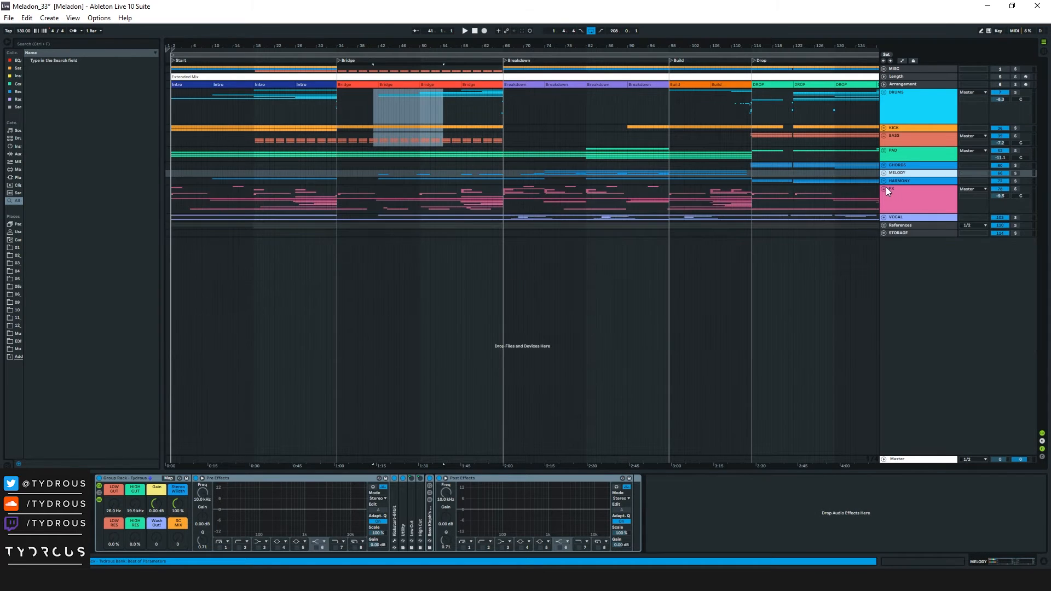
pyautogui.click(885, 188)
# Step: Unfold the Spacey Atmo omnisphere track and select its first Breakdown clip, at bar 70
pyautogui.click(528, 239)
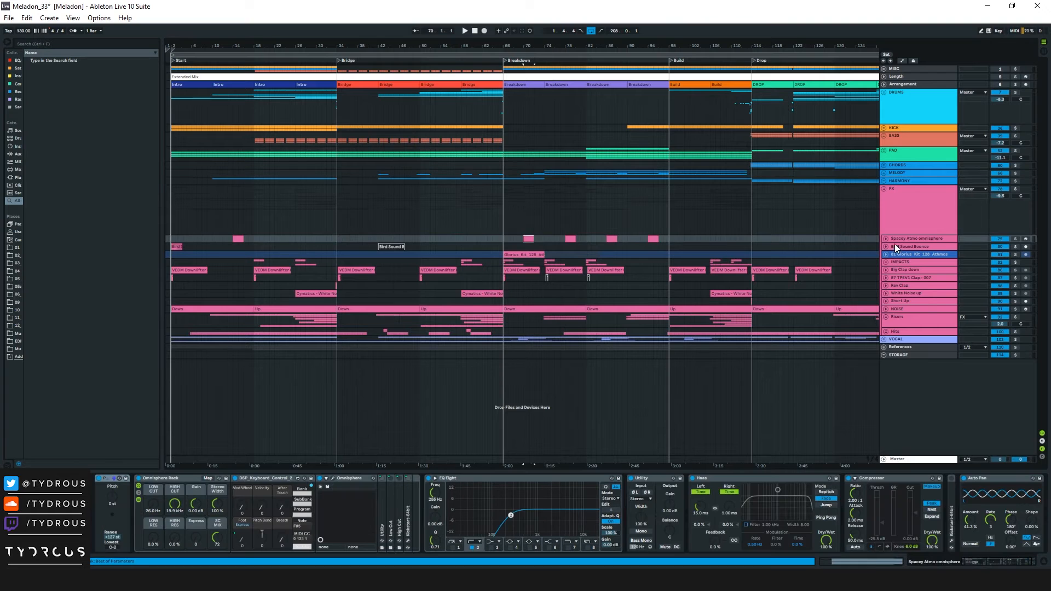
pyautogui.click(885, 238)
pyautogui.click(908, 219)
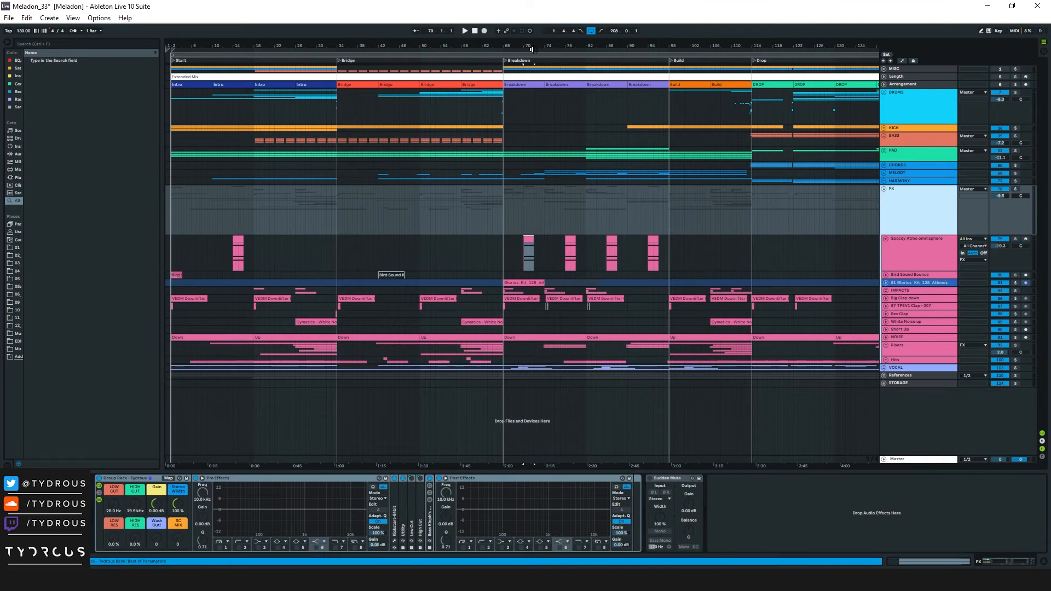
pyautogui.press('+')
pyautogui.press('+')
pyautogui.press('+')
pyautogui.click(931, 245)
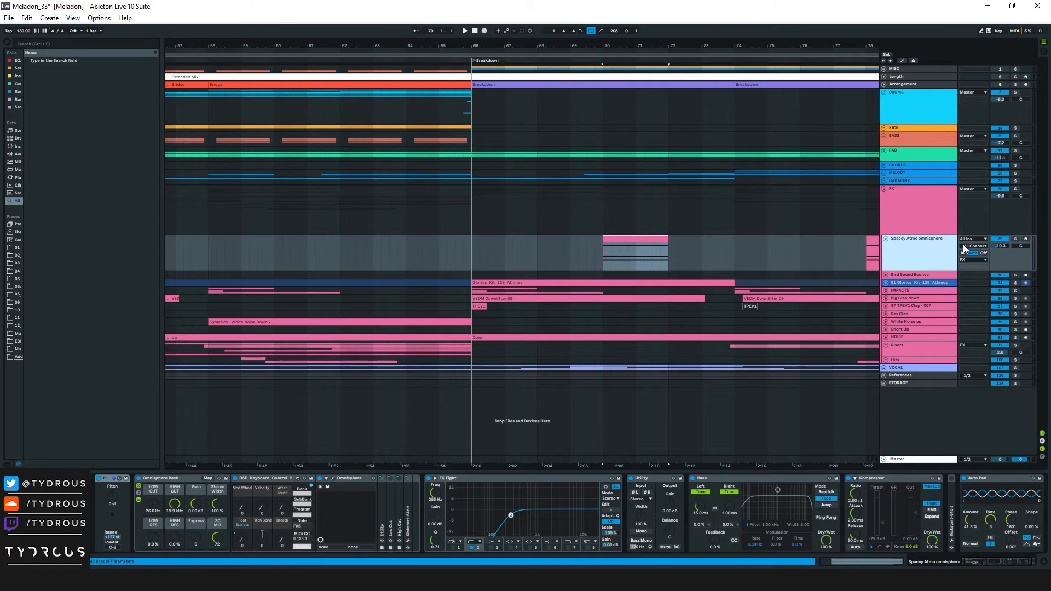
# Step: Play the Spacey Atmo omnisphere clip at bar 70 soloed, and turn the track's solo off
pyautogui.click(632, 239)
pyautogui.press('space')
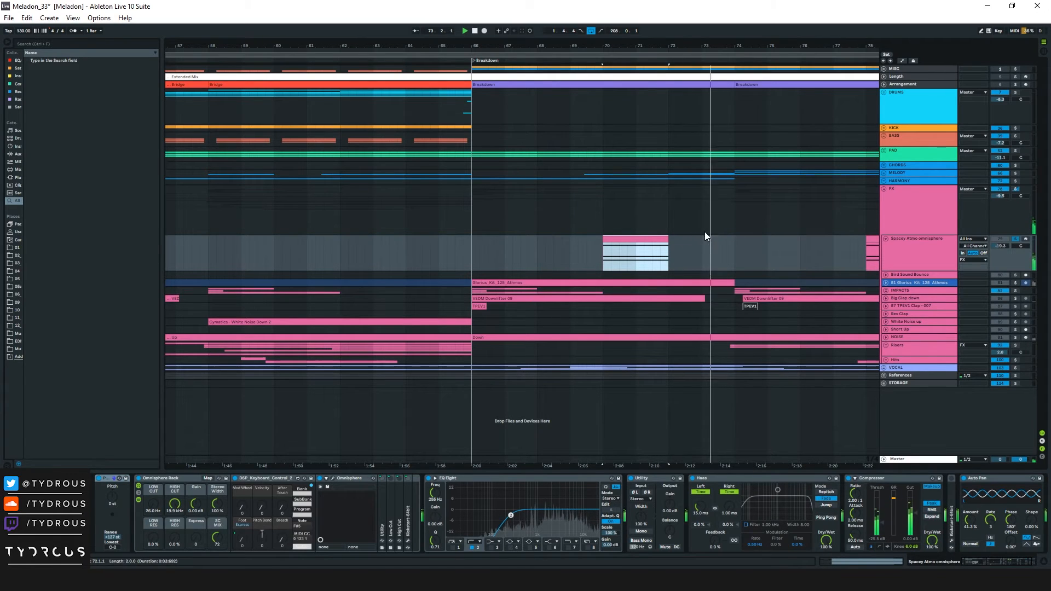
pyautogui.click(898, 253)
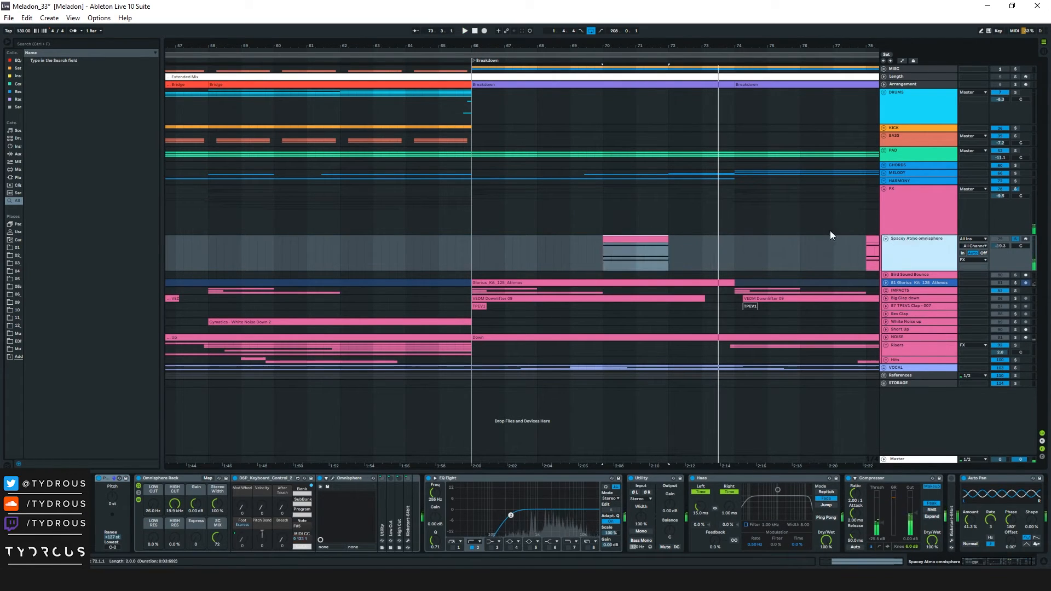
pyautogui.click(1017, 237)
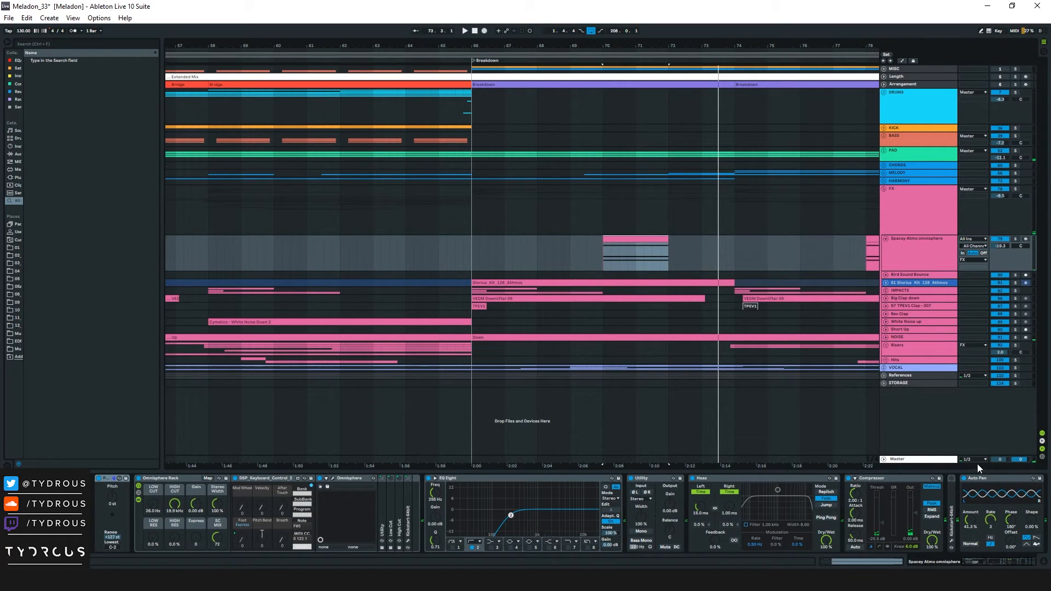
# Step: Play the Breakdown from about bar 69 to hear the Spacey Atmo omnisphere clip within the full mix
pyautogui.click(579, 240)
pyautogui.press('space')
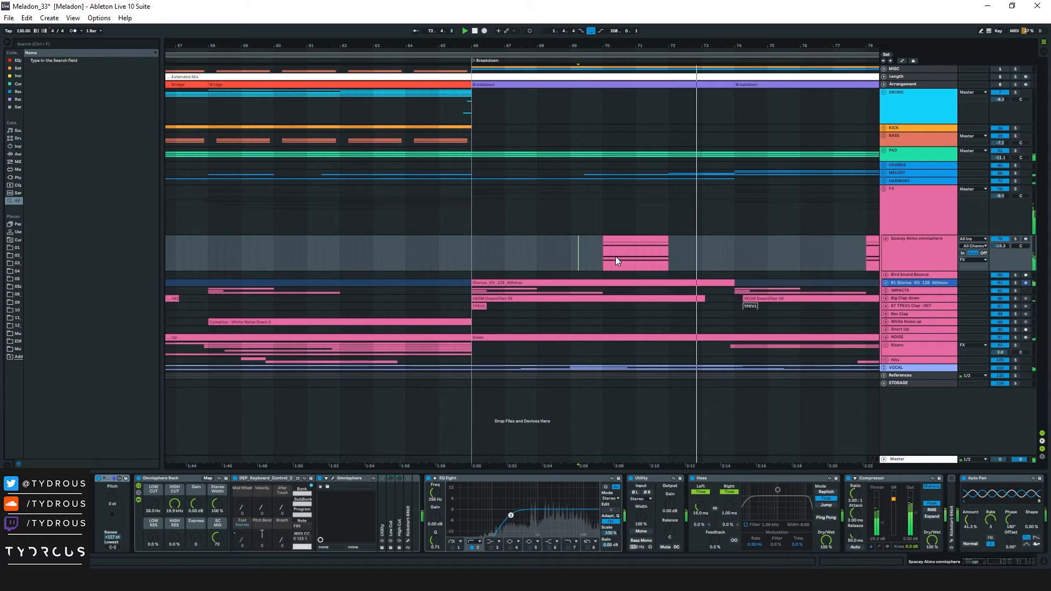
pyautogui.press('space')
pyautogui.press('-')
pyautogui.press('-')
pyautogui.press('-')
pyautogui.press('-')
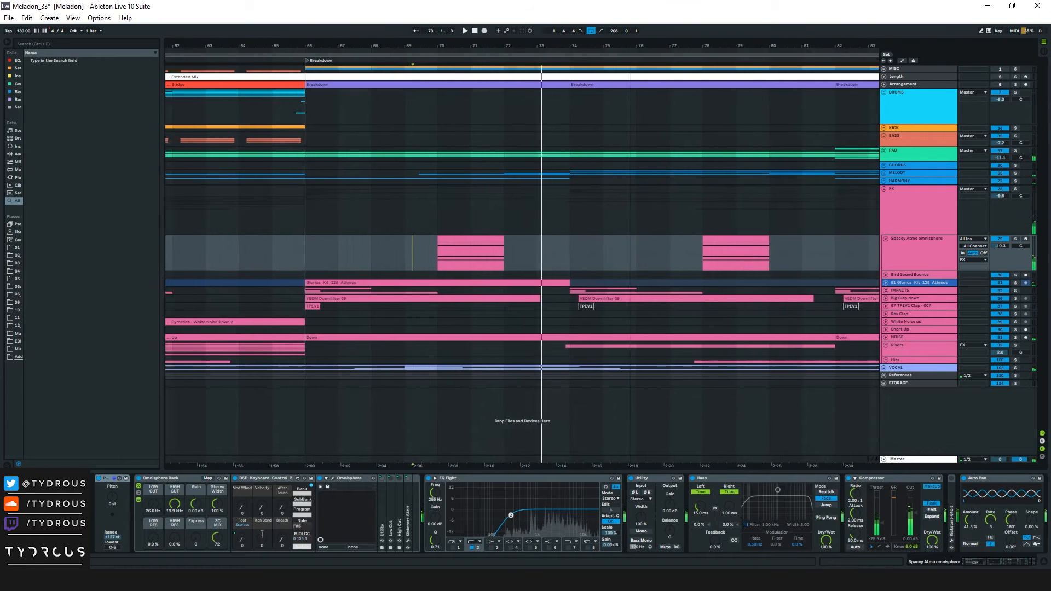
pyautogui.press('-')
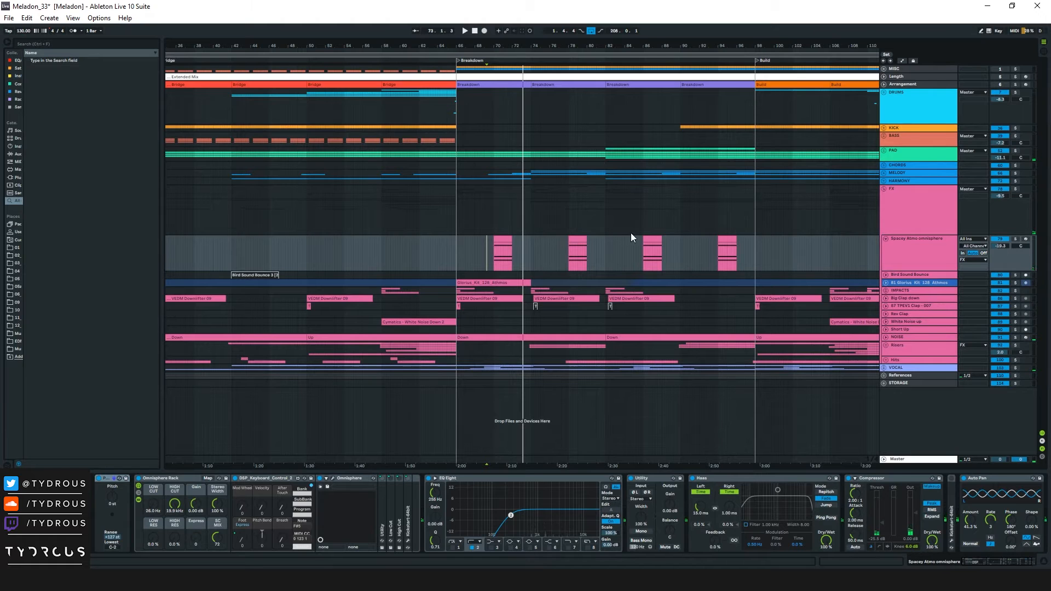
# Step: Select the last Breakdown clip on the Arrangement track, and place the insert marker on the FX group just before the Build
pyautogui.click(727, 82)
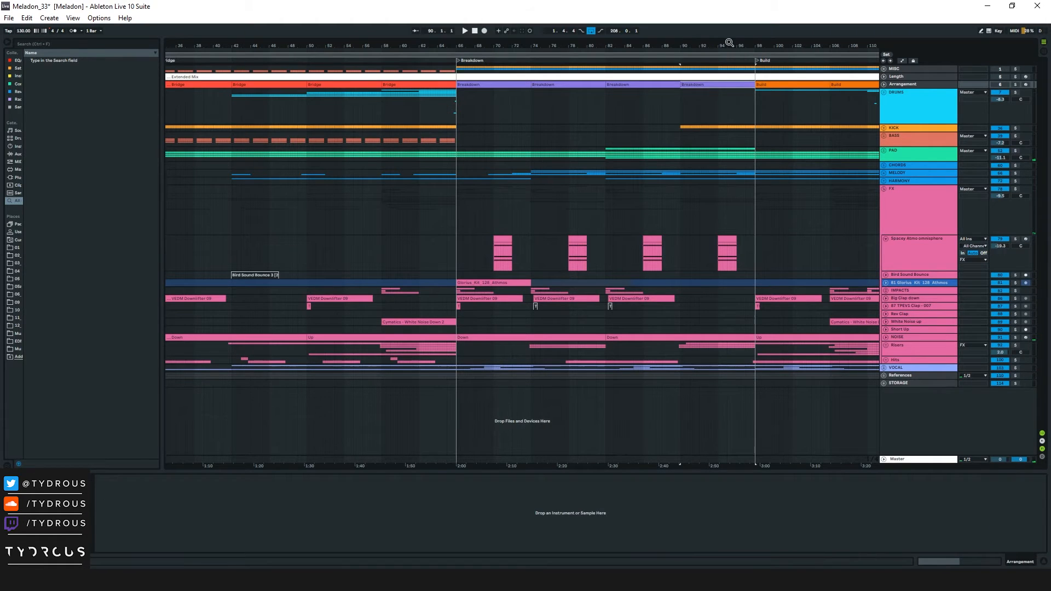
pyautogui.press('-')
pyautogui.press('-')
pyautogui.press('-')
pyautogui.press('-')
pyautogui.moveTo(478, 214); pyautogui.dragTo(570, 218)
pyautogui.click(602, 206)
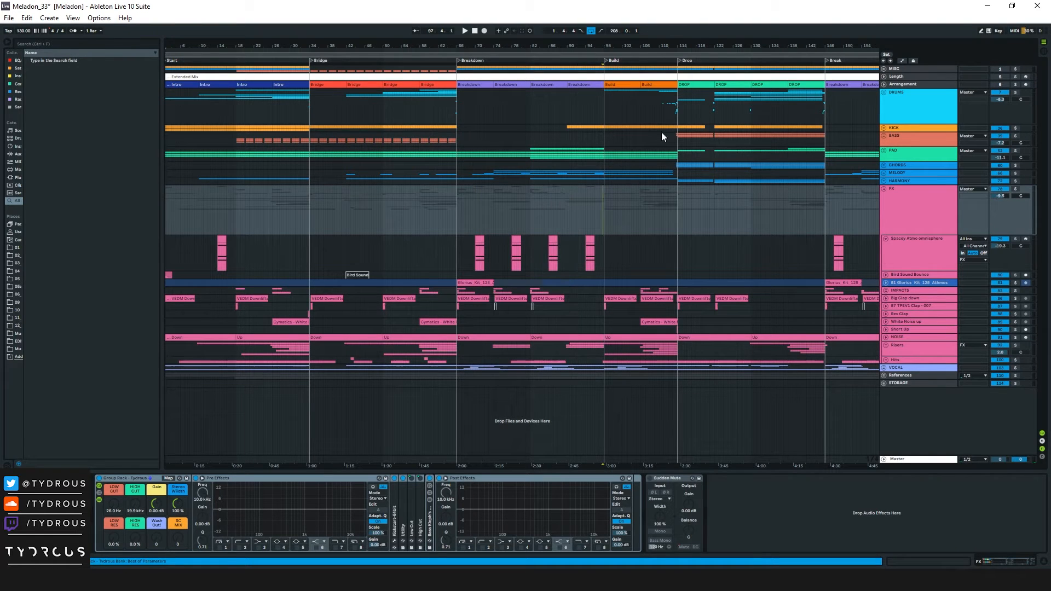
# Step: Play the drum fill at the end of the Build, from bar 111 into the Drop
pyautogui.moveTo(678, 44)
pyautogui.mouseDown()
pyautogui.moveTo(674, 101)
pyautogui.moveTo(629, 123)
pyautogui.moveTo(612, 114)
pyautogui.moveTo(639, 113)
pyautogui.mouseUp()
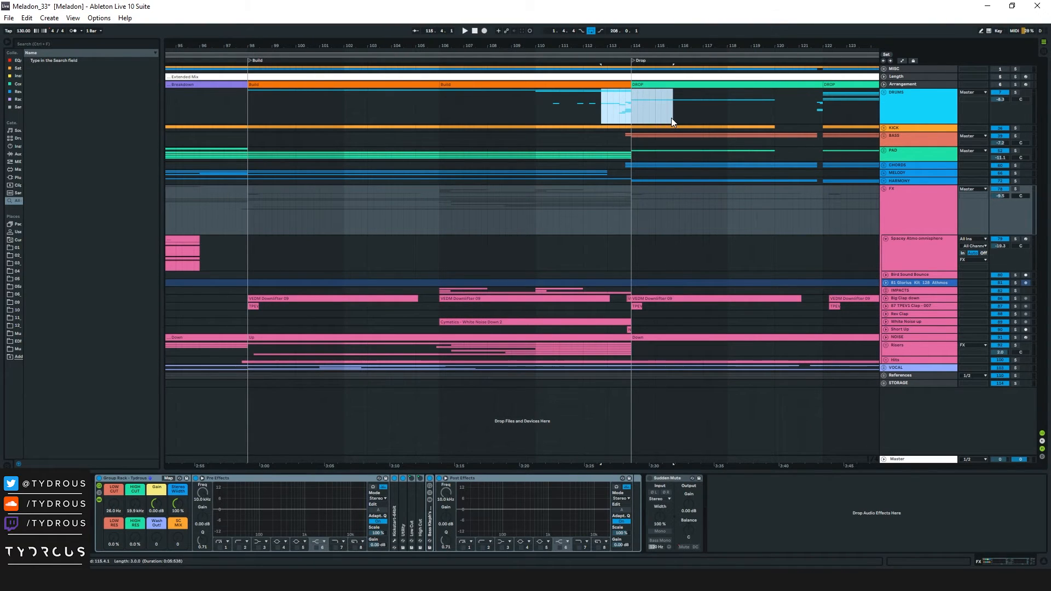
pyautogui.click(625, 112)
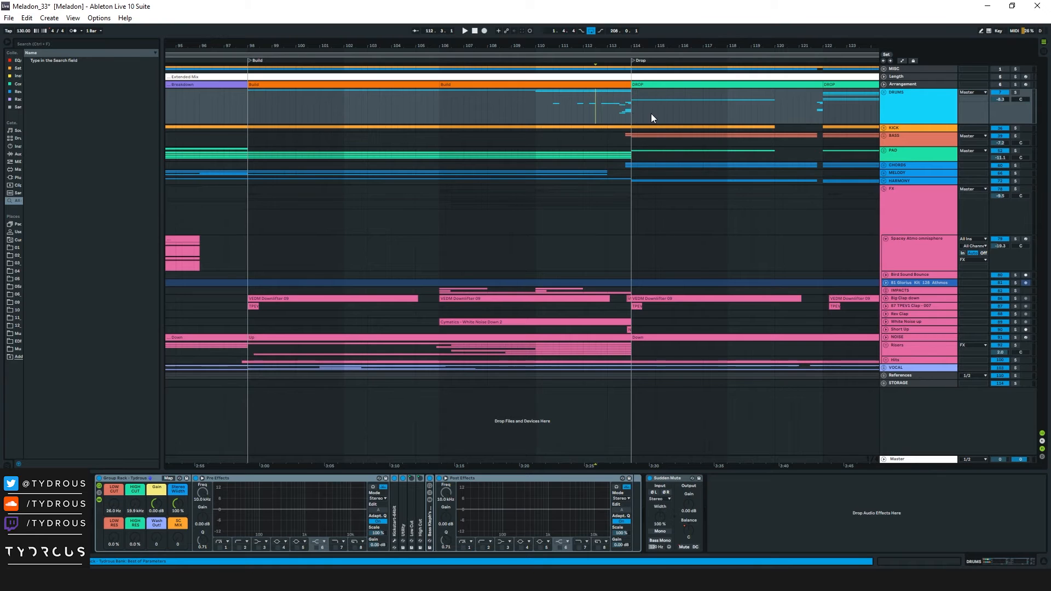
pyautogui.moveTo(636, 44); pyautogui.dragTo(635, 73)
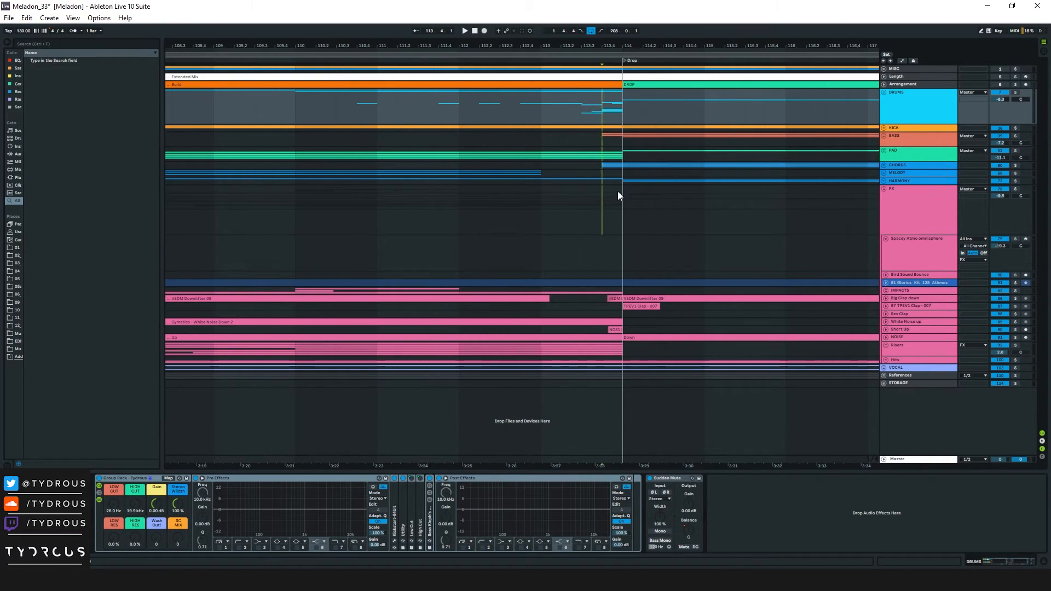
pyautogui.moveTo(618, 196); pyautogui.dragTo(623, 189)
pyautogui.click(431, 109)
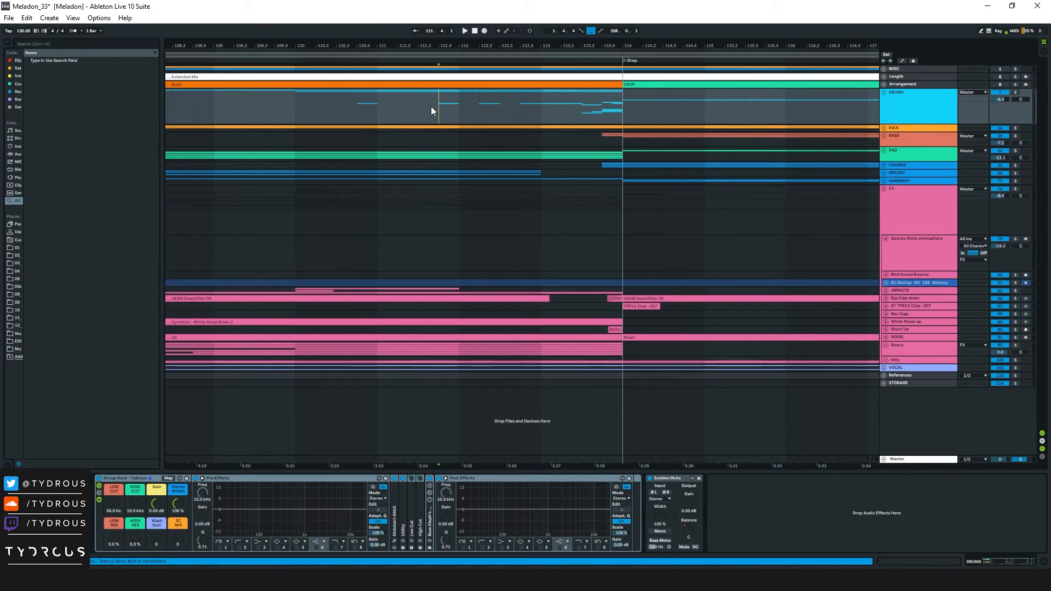
pyautogui.press('space')
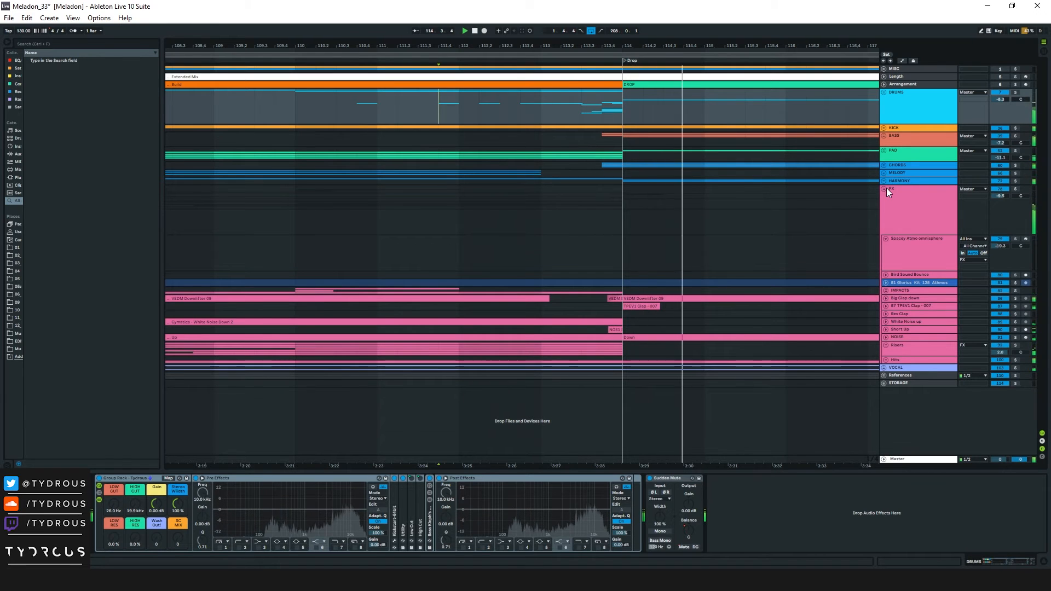
pyautogui.press('space')
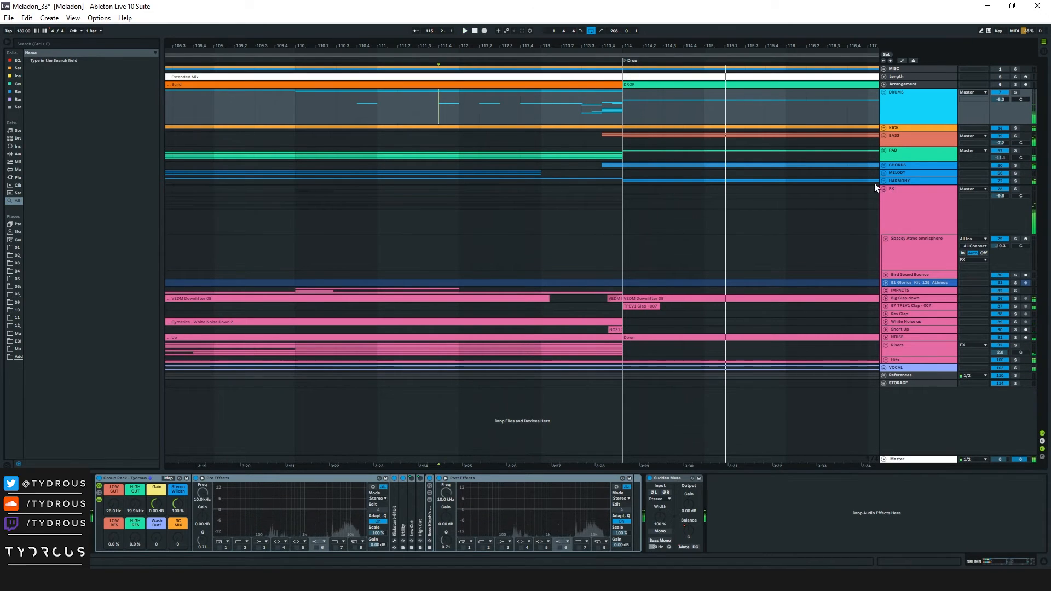
# Step: Unfold the BASS and CHORDS groups and solo both of them
pyautogui.click(883, 136)
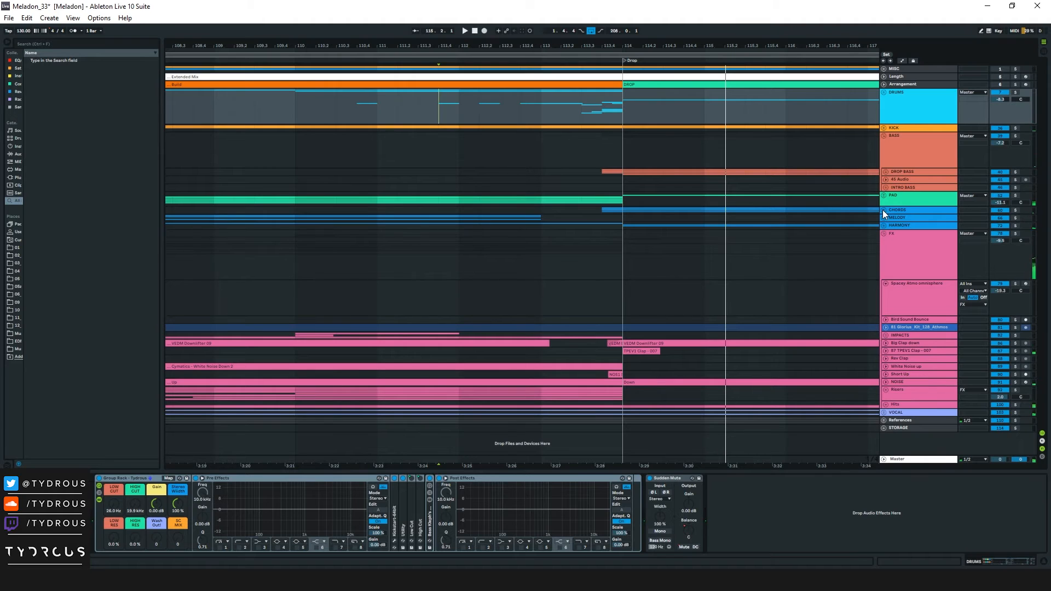
pyautogui.click(884, 210)
pyautogui.click(912, 137)
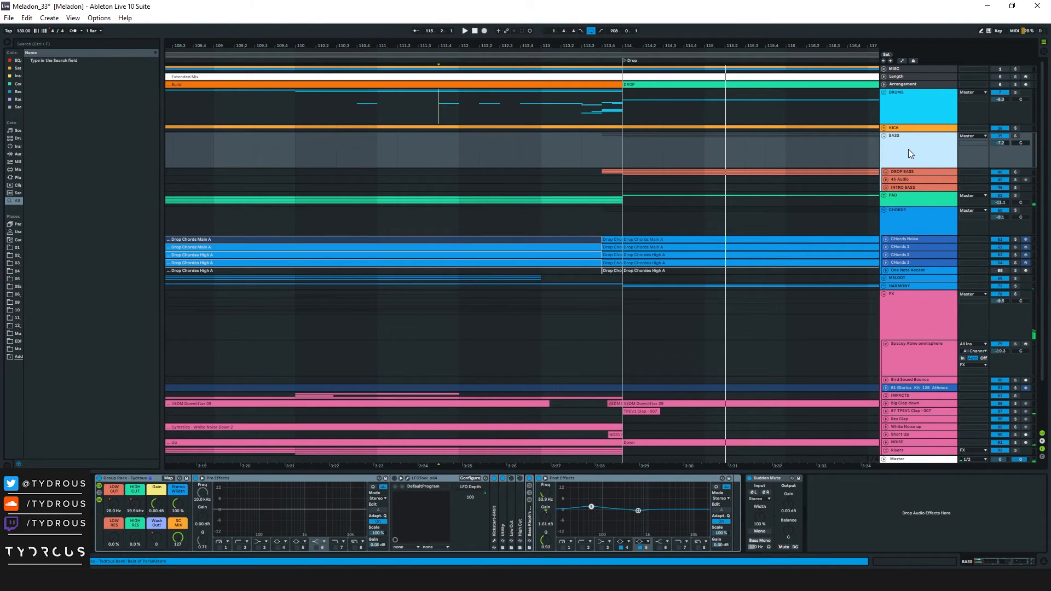
pyautogui.click(1015, 136)
pyautogui.keyDown('ctrl'); pyautogui.click(1015, 210); pyautogui.keyUp('ctrl')
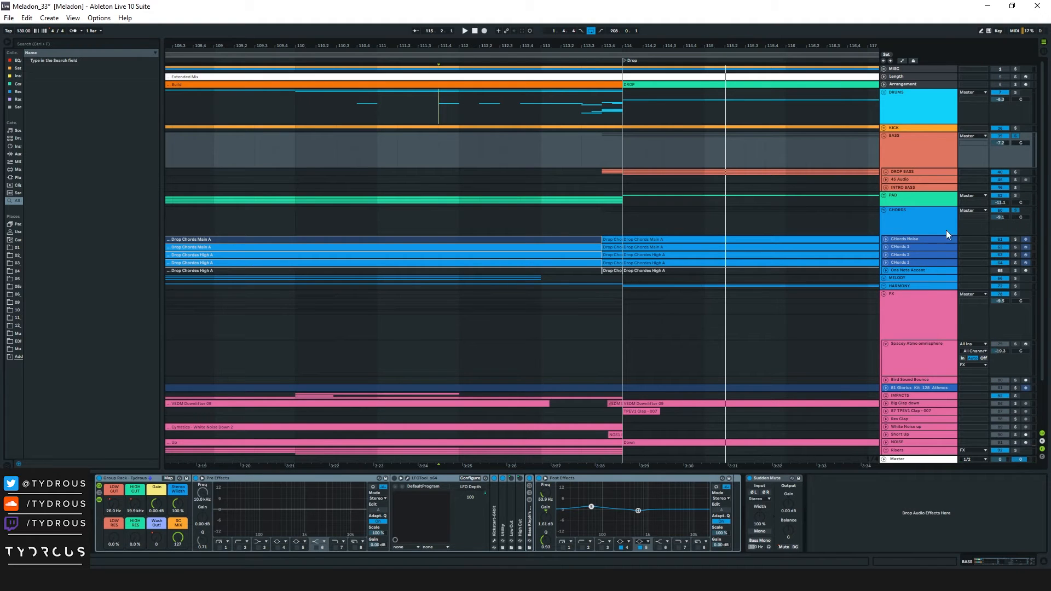
# Step: Play the soloed bass and chords from the last beat of bar 113 into the Drop
pyautogui.moveTo(604, 172)
pyautogui.mouseDown()
pyautogui.moveTo(626, 249)
pyautogui.moveTo(622, 166)
pyautogui.moveTo(607, 153)
pyautogui.moveTo(605, 174)
pyautogui.moveTo(623, 173)
pyautogui.mouseUp()
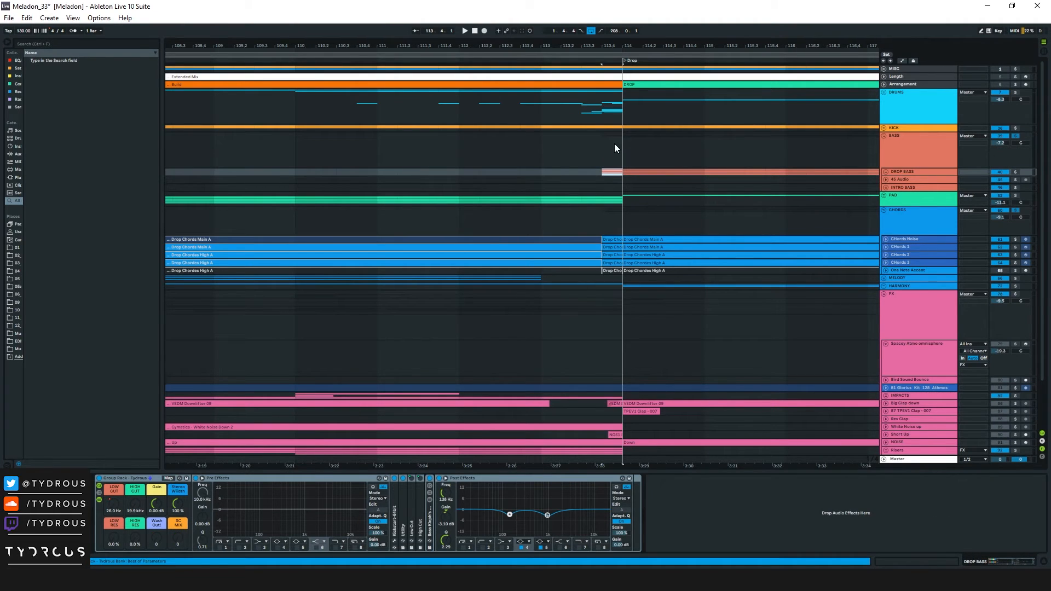
pyautogui.moveTo(624, 172); pyautogui.dragTo(638, 261)
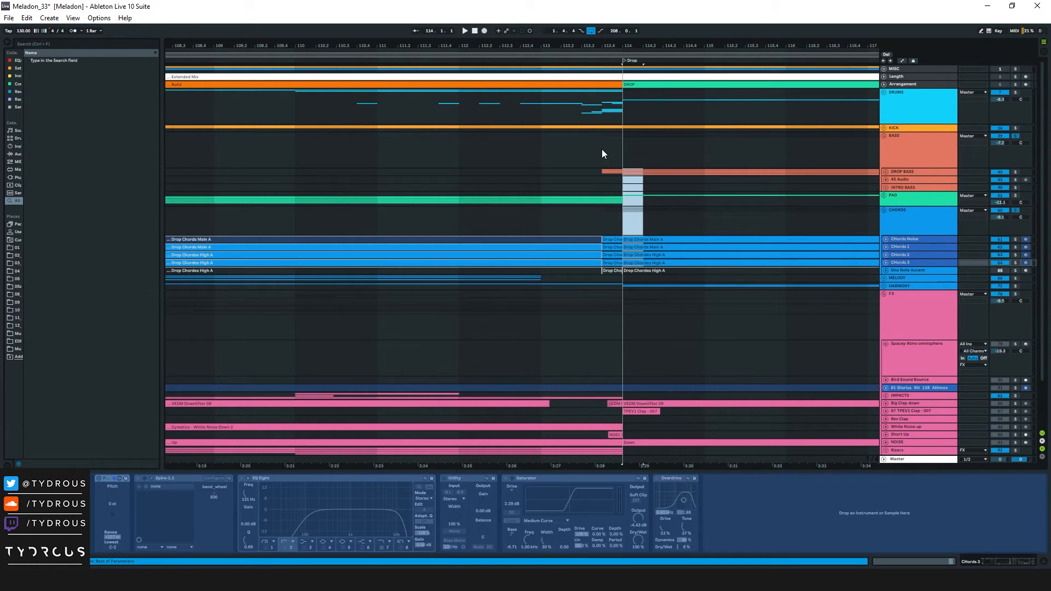
pyautogui.click(602, 148)
pyautogui.press('space')
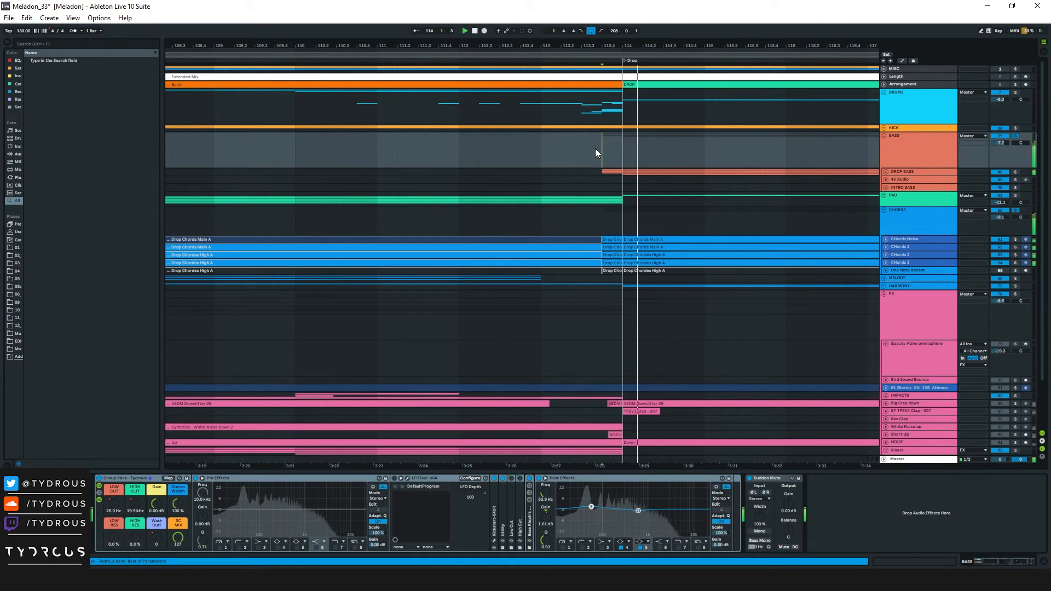
pyautogui.press('space')
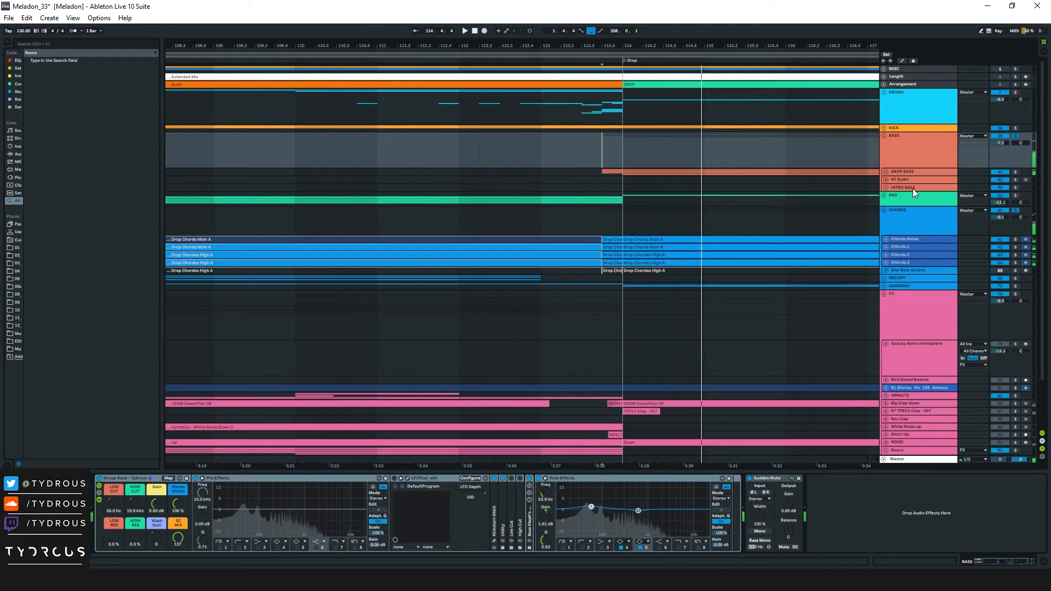
# Step: Turn off the BASS and CHORDS solos and place the insert marker on the BASS group at the last beat before the Drop
pyautogui.click(1016, 137)
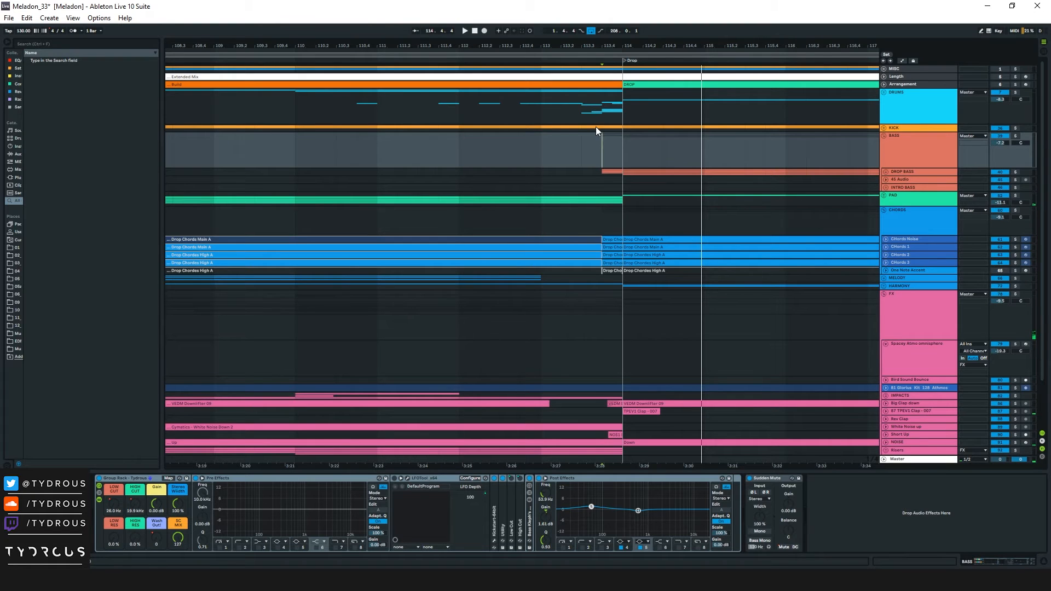
pyautogui.click(944, 158)
pyautogui.moveTo(625, 144)
pyautogui.mouseDown()
pyautogui.moveTo(576, 147)
pyautogui.moveTo(612, 152)
pyautogui.mouseUp()
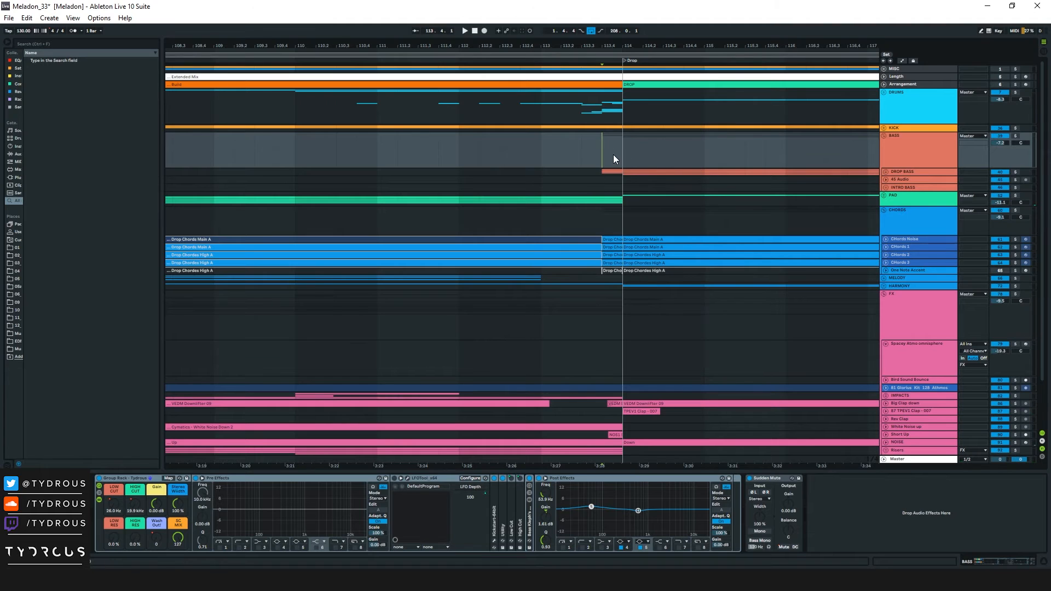
pyautogui.moveTo(620, 113); pyautogui.dragTo(581, 112)
pyautogui.moveTo(626, 143)
pyautogui.mouseDown()
pyautogui.moveTo(622, 278)
pyautogui.moveTo(611, 150)
pyautogui.moveTo(629, 258)
pyautogui.moveTo(624, 227)
pyautogui.mouseUp()
pyautogui.click(611, 157)
pyautogui.click(608, 157)
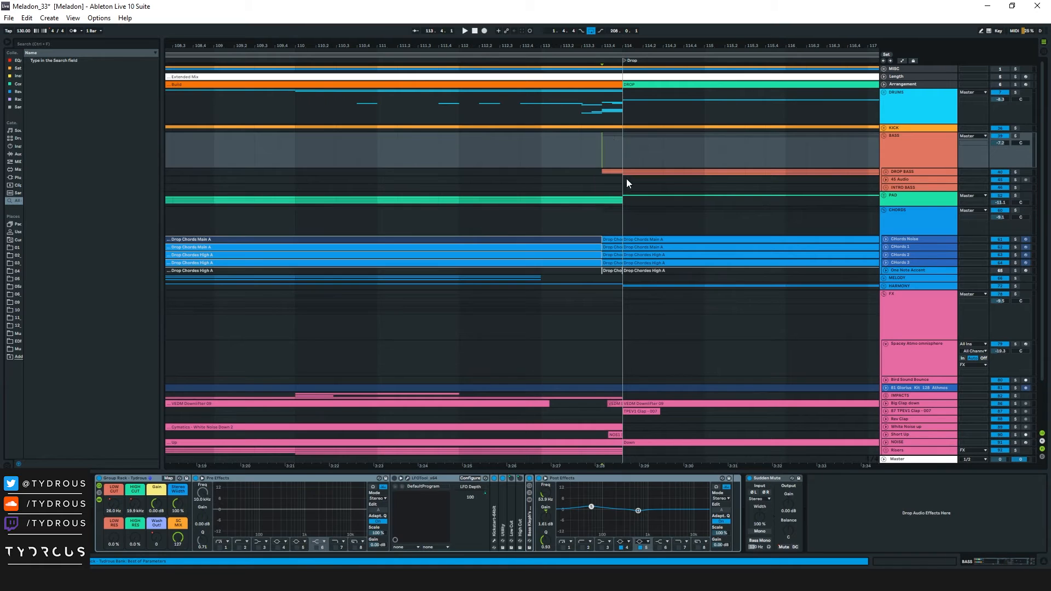
# Step: Fold all the track groups and show the whole Build and Drop sections in the arrangement
pyautogui.click(912, 204)
pyautogui.click(890, 138)
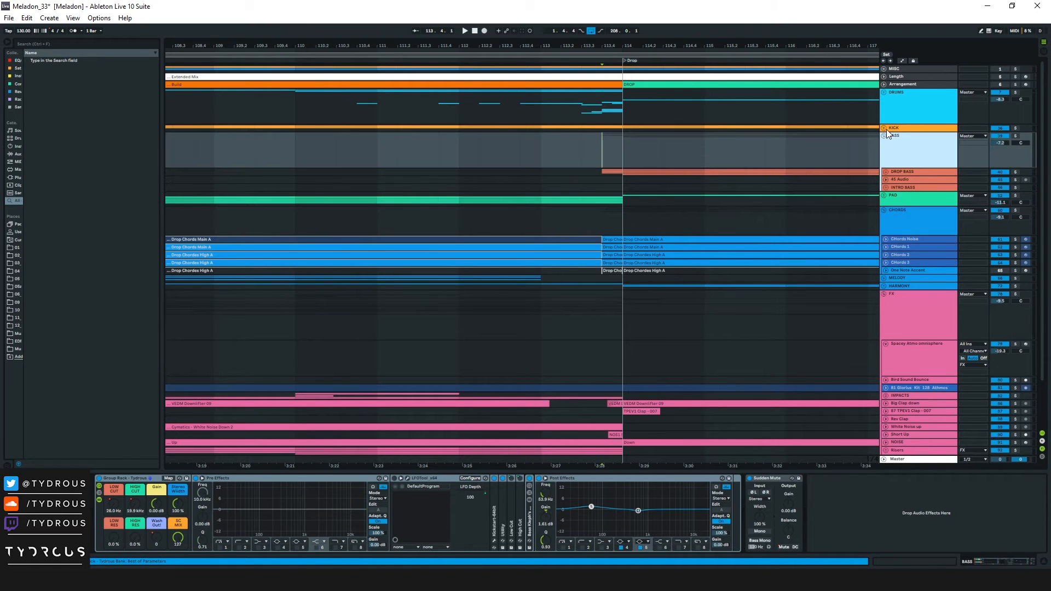
pyautogui.click(887, 128)
pyautogui.keyDown('alt'); pyautogui.click(884, 135); pyautogui.keyUp('alt')
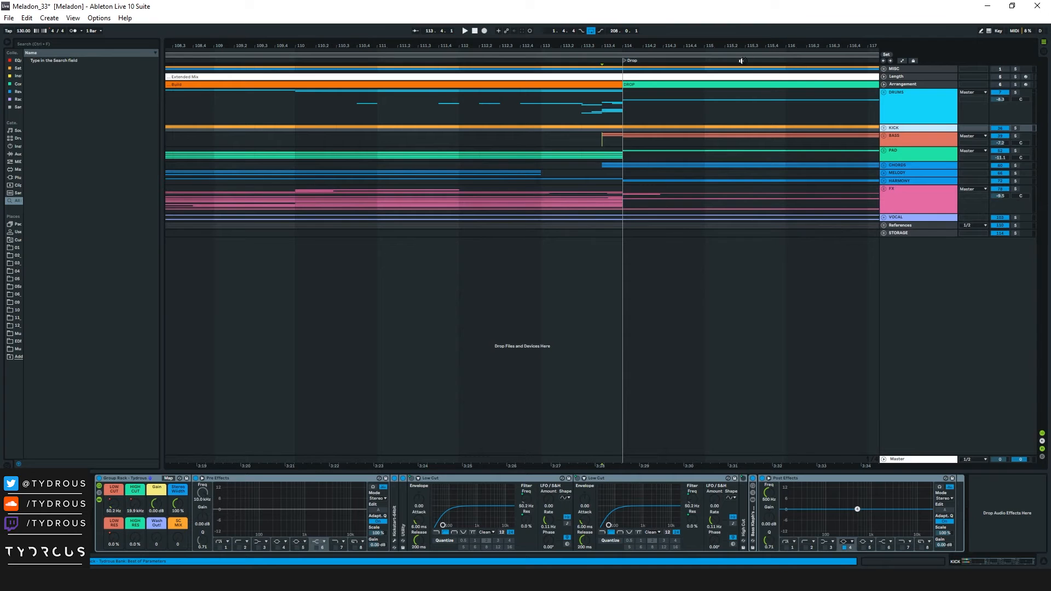
pyautogui.moveTo(716, 43); pyautogui.dragTo(518, 19)
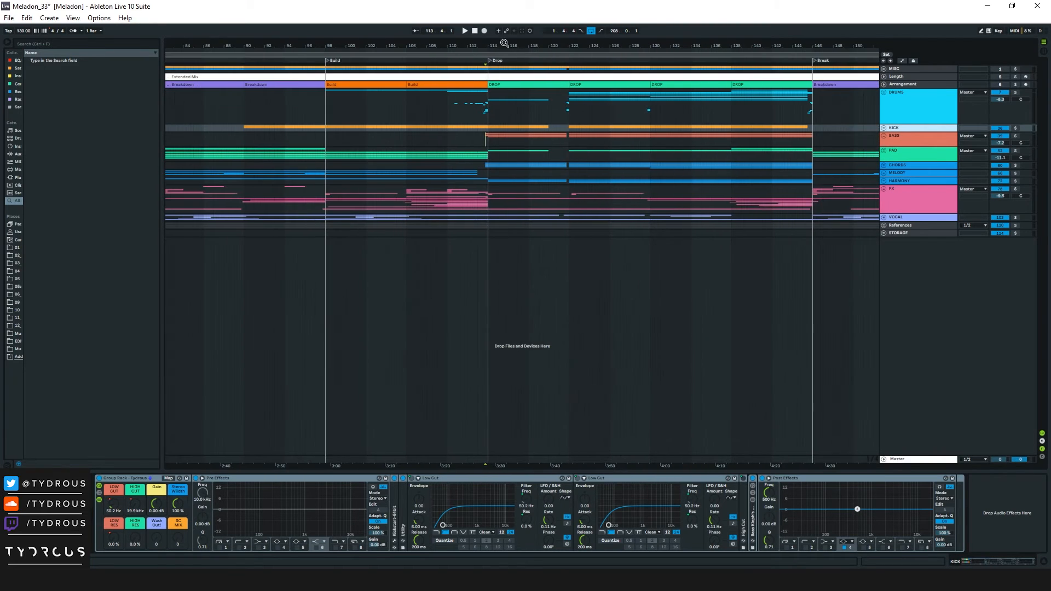
# Step: Unfold the MELODY group with its PIANO subgroup, the HARMONY group and the DROP ARP group with its tracks
pyautogui.keyDown('alt'); pyautogui.click(883, 172); pyautogui.keyUp('alt')
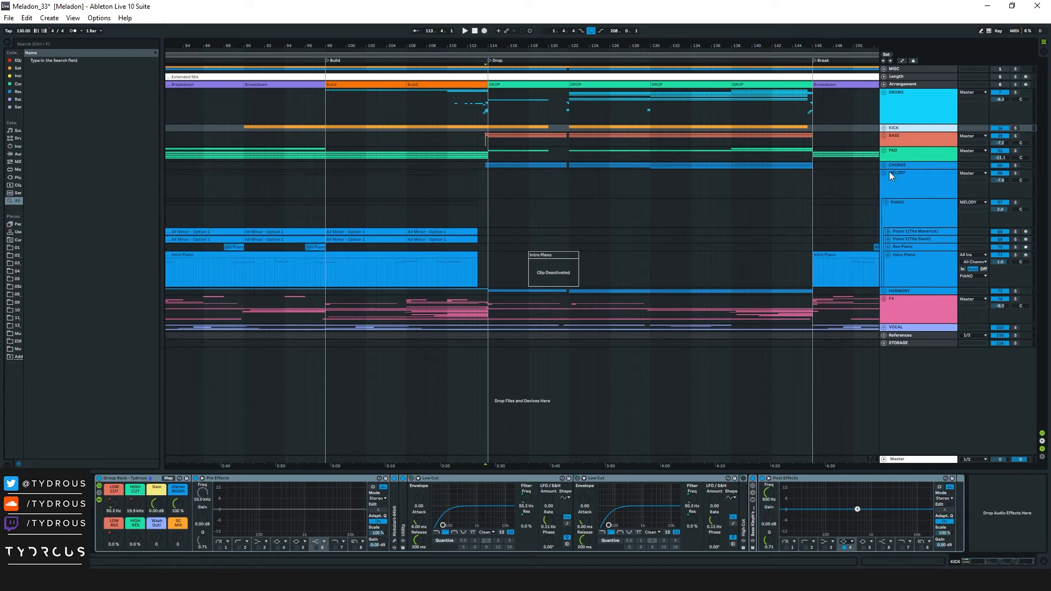
pyautogui.click(883, 290)
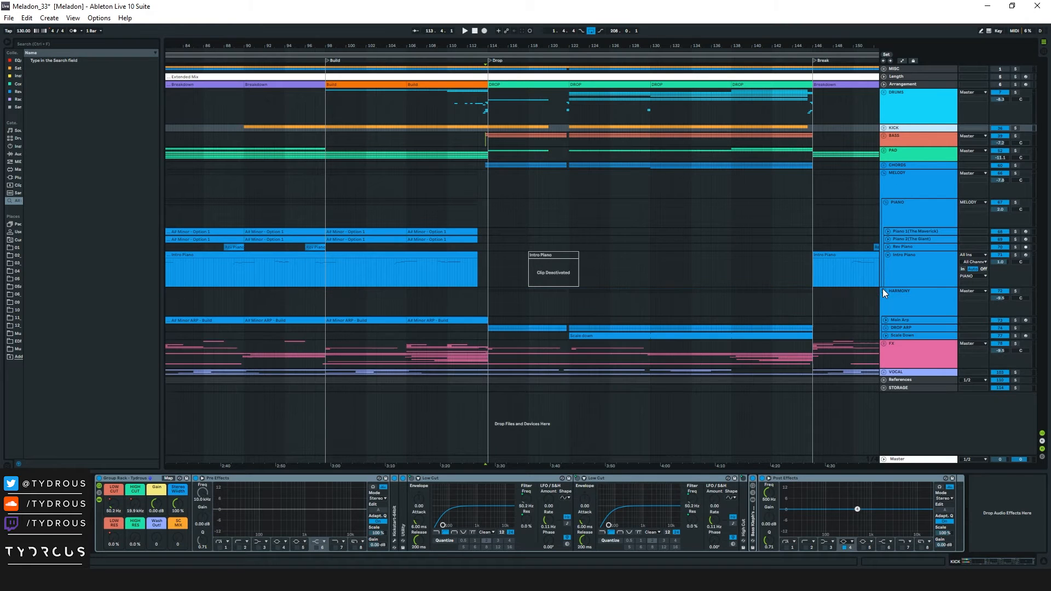
pyautogui.click(887, 327)
pyautogui.keyDown('alt'); pyautogui.click(888, 356); pyautogui.keyUp('alt')
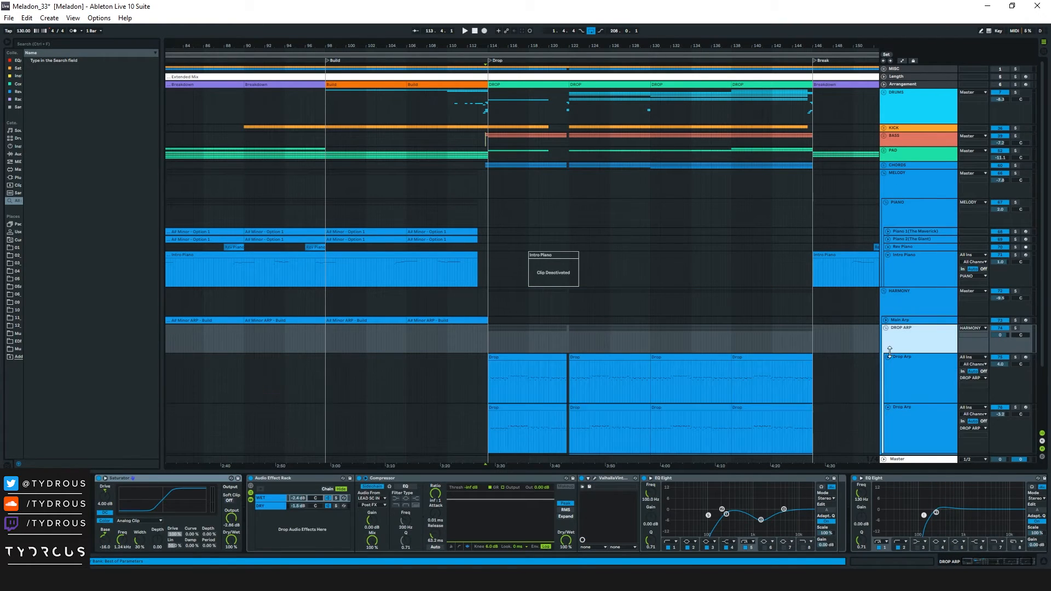
# Step: Solo the DROP ARP group and play the first Drop clip of the upper Drop Arp track from bar 114
pyautogui.click(529, 362)
pyautogui.scroll(-1, 533, 306)
pyautogui.moveTo(506, 47); pyautogui.dragTo(507, 98)
pyautogui.click(922, 305)
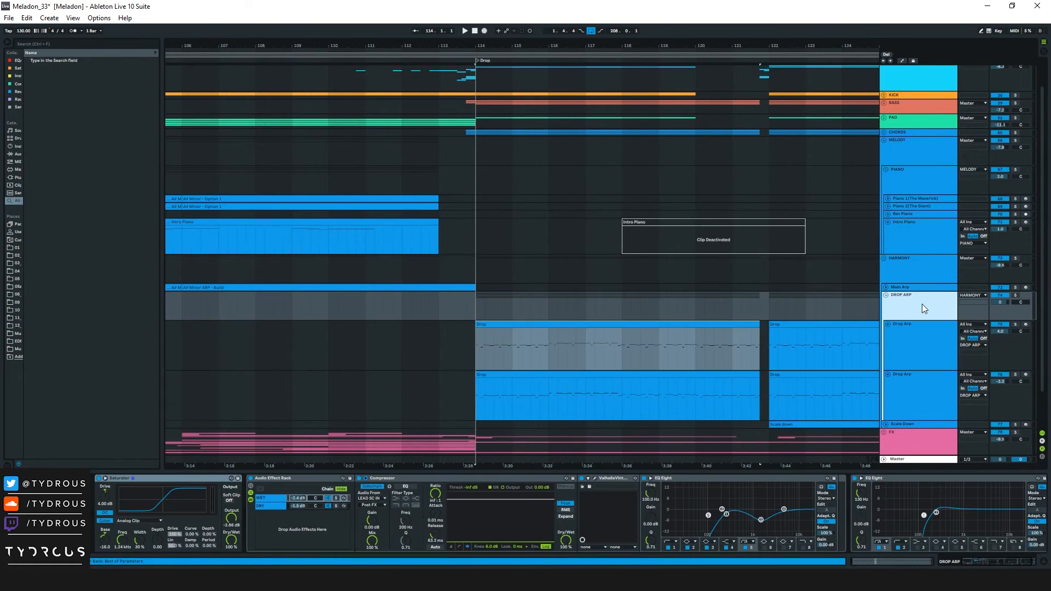
pyautogui.click(1014, 294)
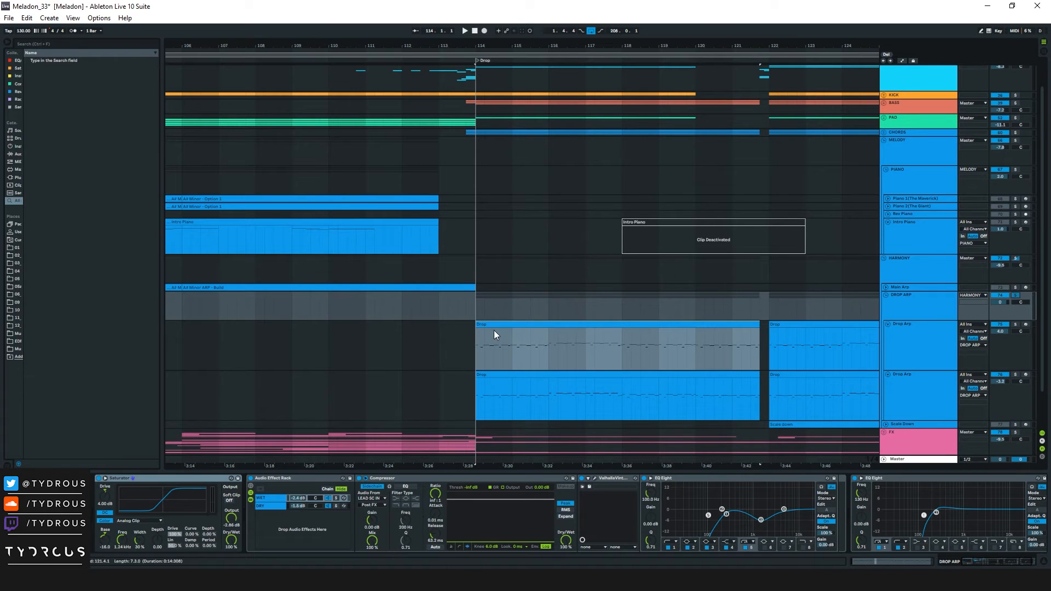
pyautogui.click(493, 322)
pyautogui.press('space')
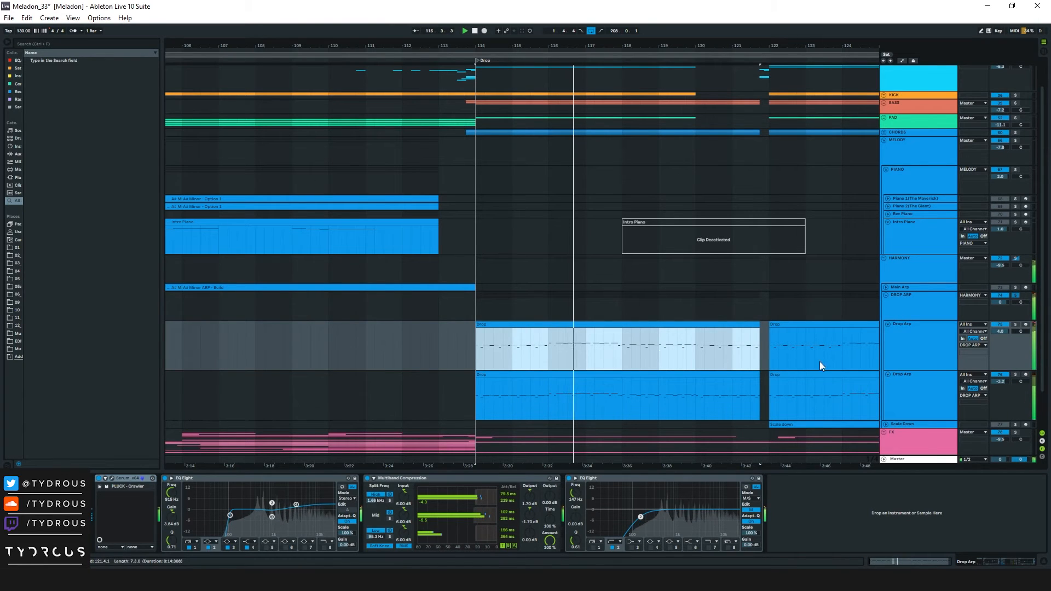
# Step: Solo only the upper Drop Arp track and play it from the start of the Drop
pyautogui.click(1015, 326)
pyautogui.click(933, 331)
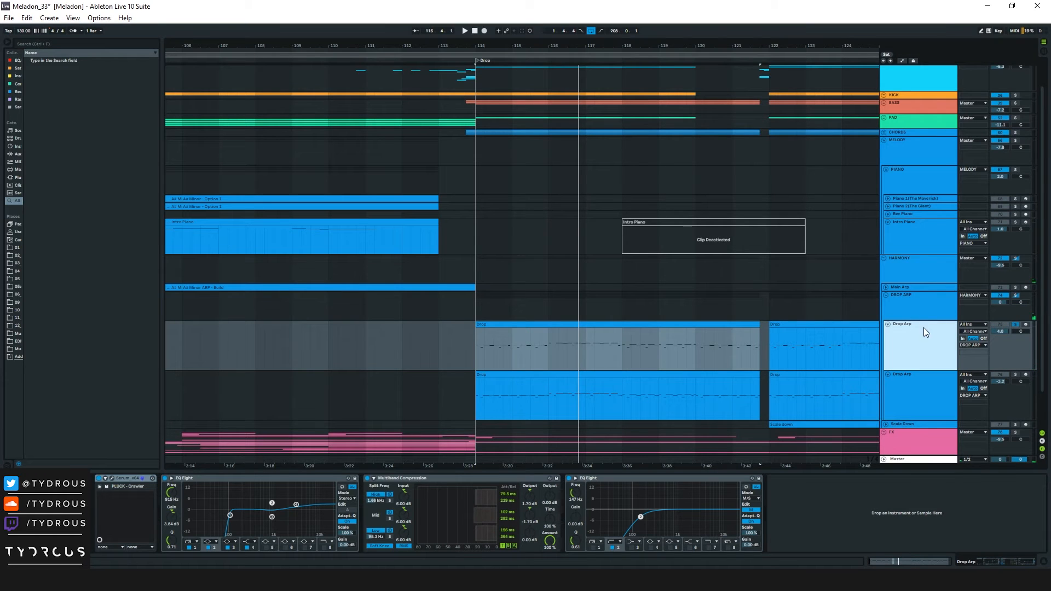
pyautogui.press('space')
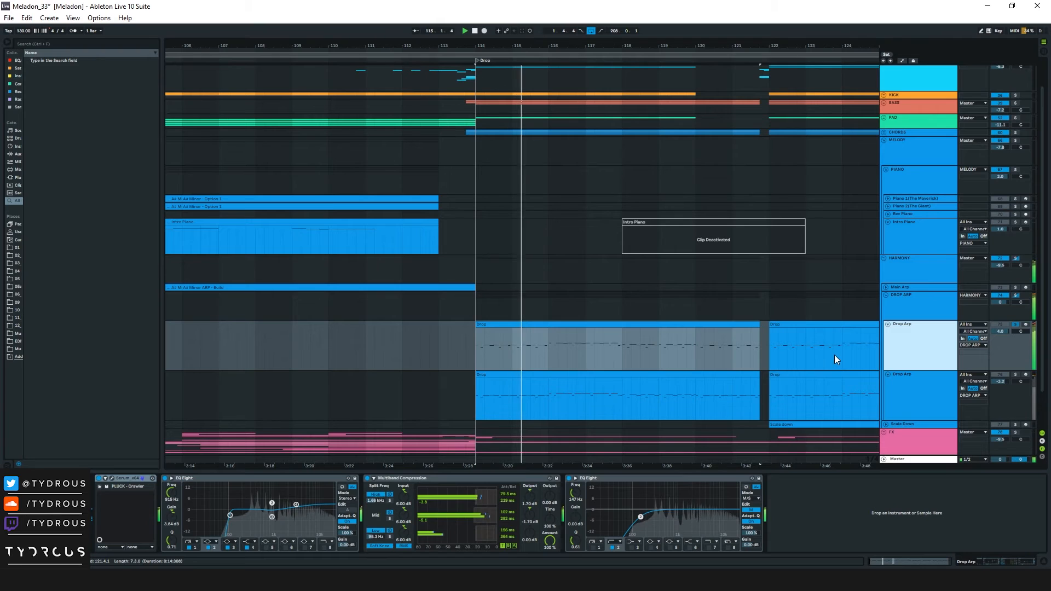
# Step: Solo the lower Drop Arp track instead and play it from the start of the Drop
pyautogui.click(1015, 374)
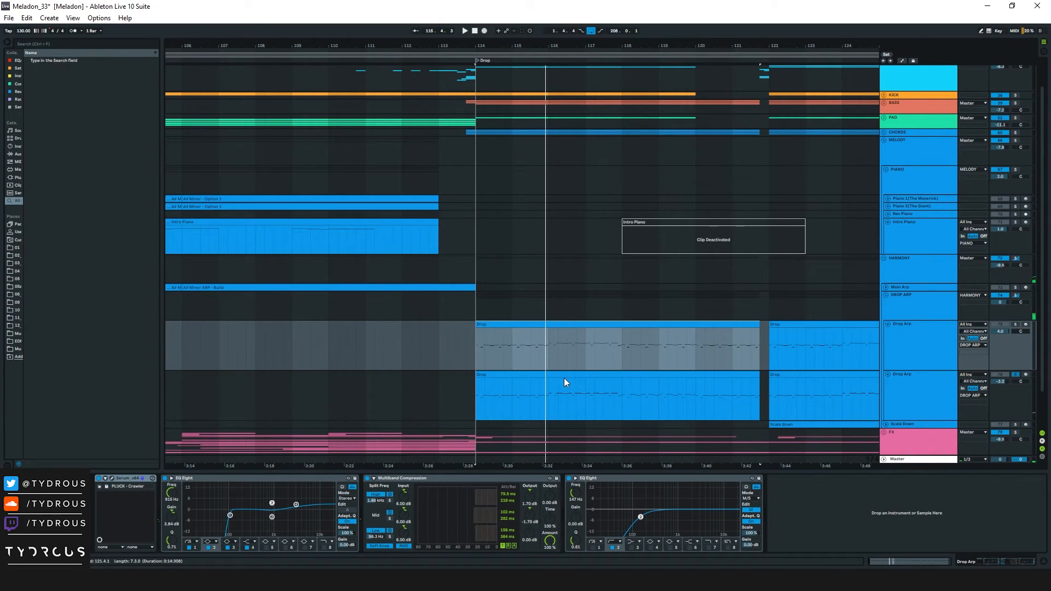
pyautogui.press('space')
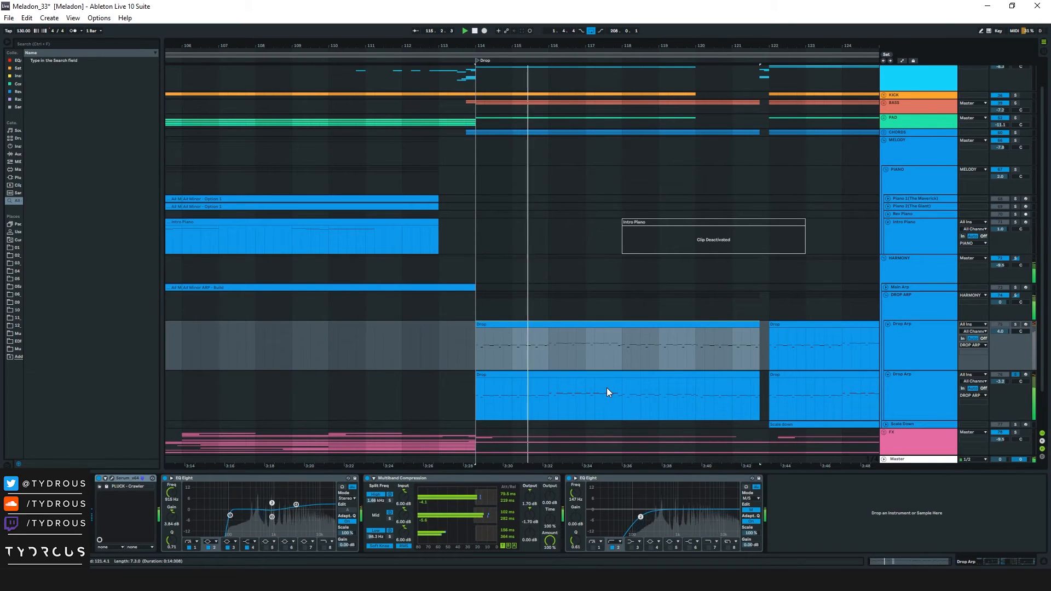
pyautogui.press('space')
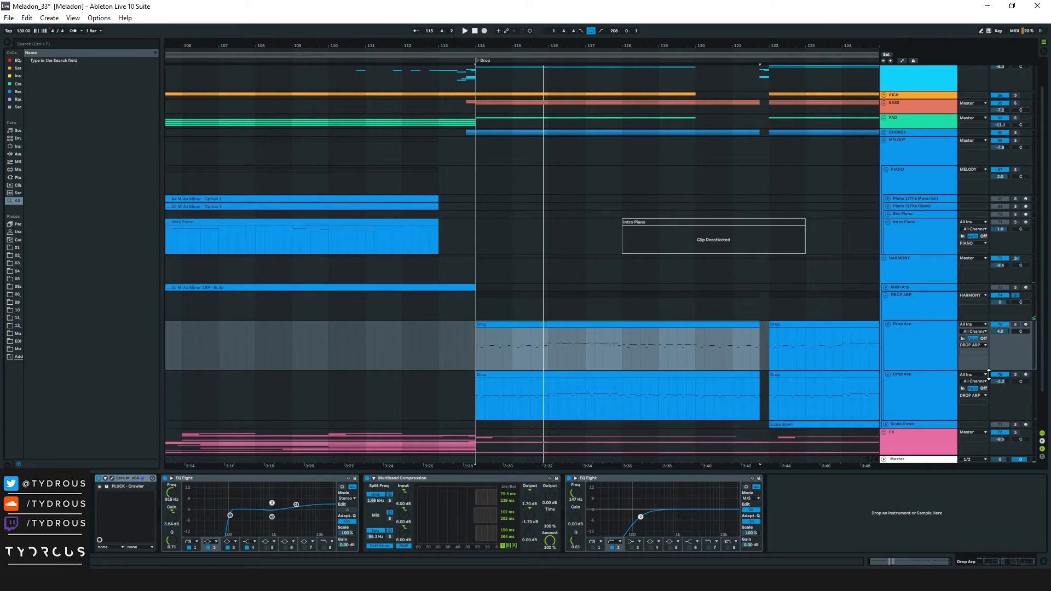
# Step: Play both Drop Arp tracks together with the DROP ARP group soloed, and unsolo the group after stopping
pyautogui.press('space')
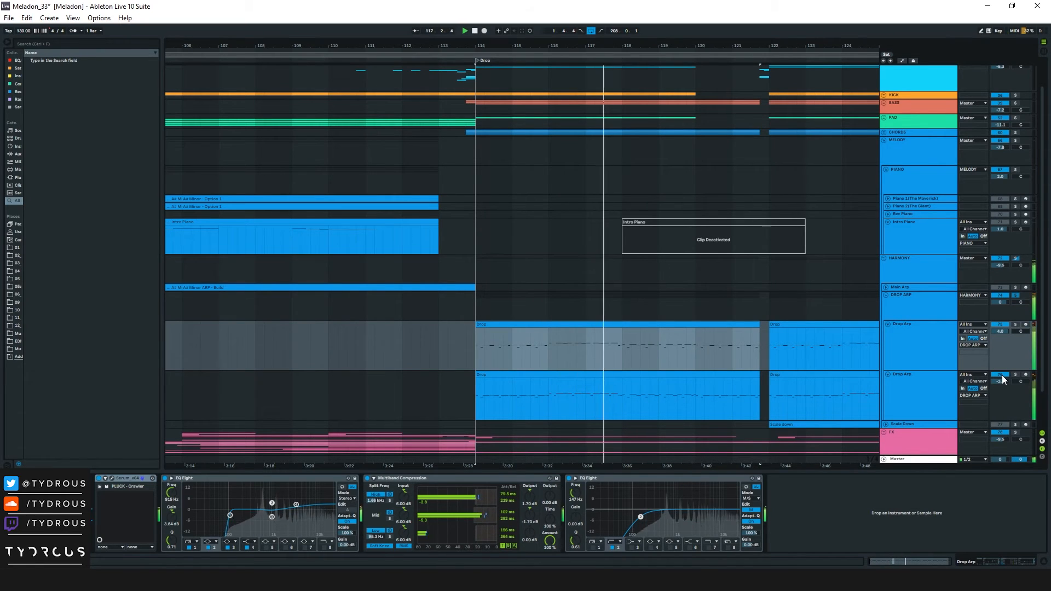
pyautogui.press('space')
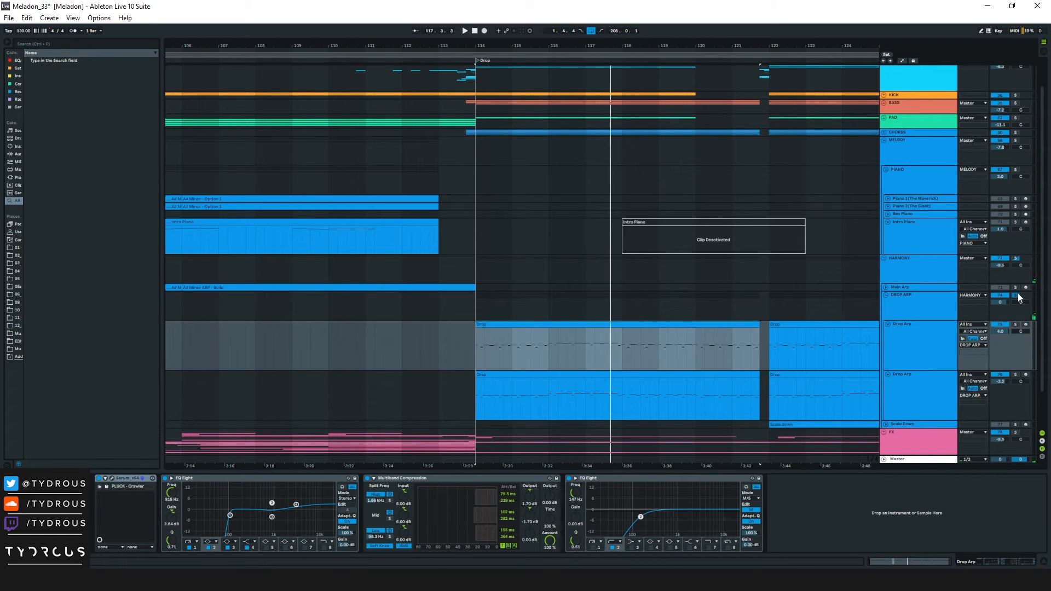
pyautogui.click(1016, 295)
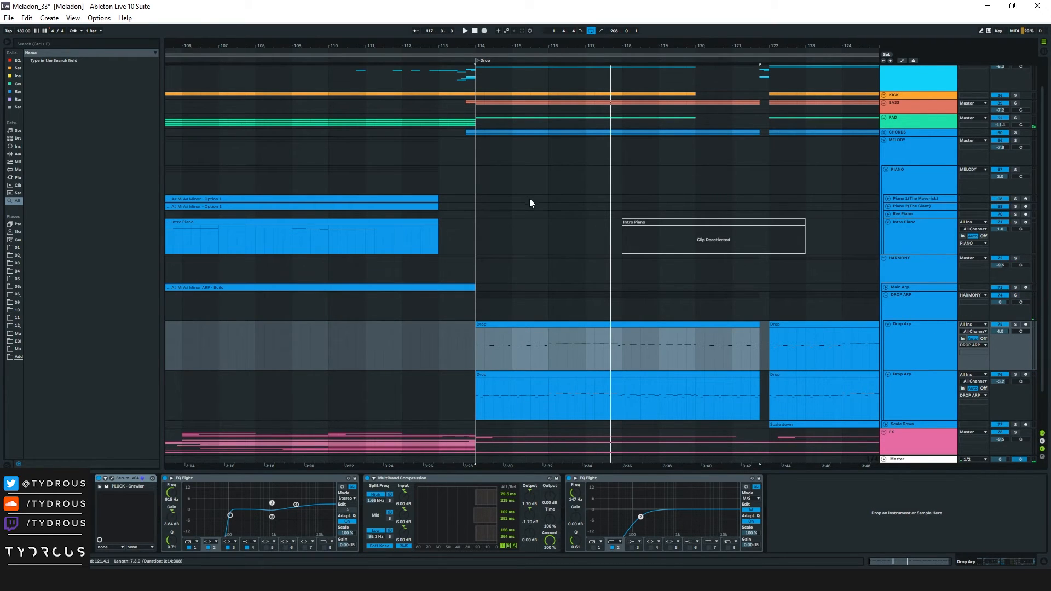
# Step: Play the full mix from the Drop at bar 114, muting and re-enabling the lower Drop Arp track to compare
pyautogui.click(478, 107)
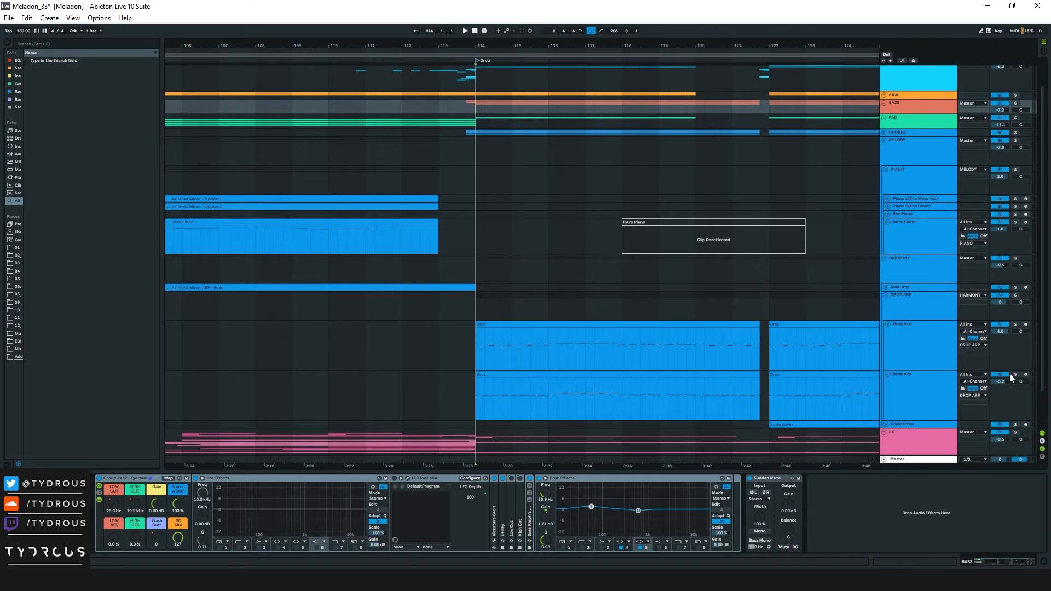
pyautogui.press('space')
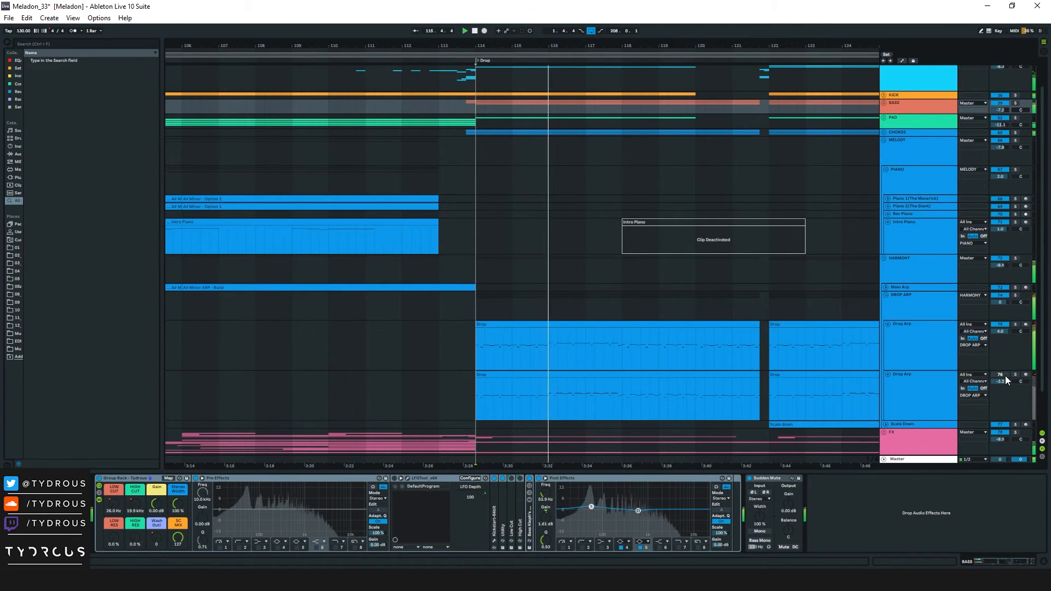
pyautogui.click(1006, 376)
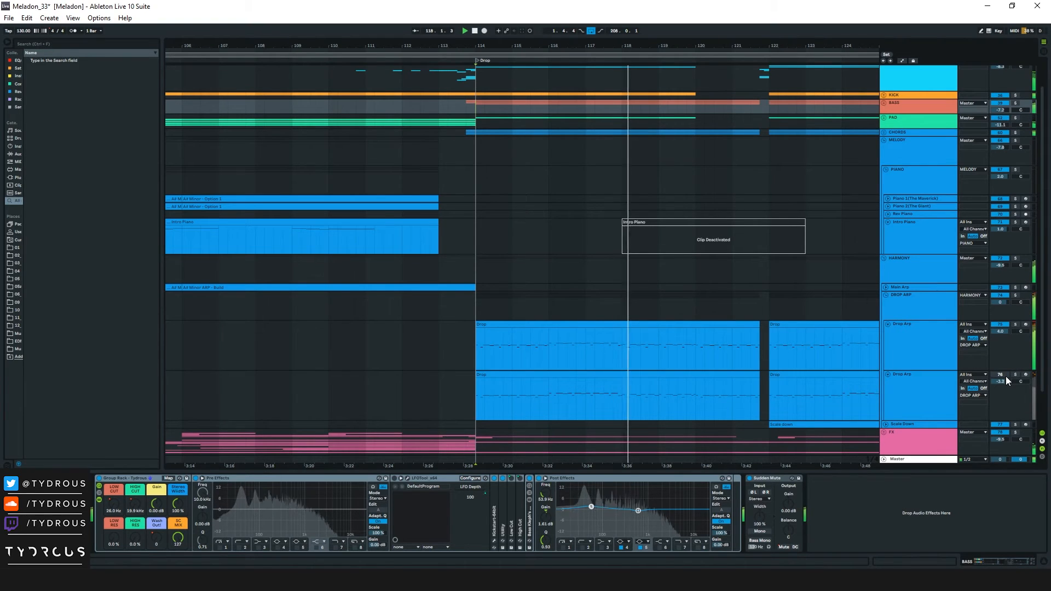
pyautogui.click(1006, 376)
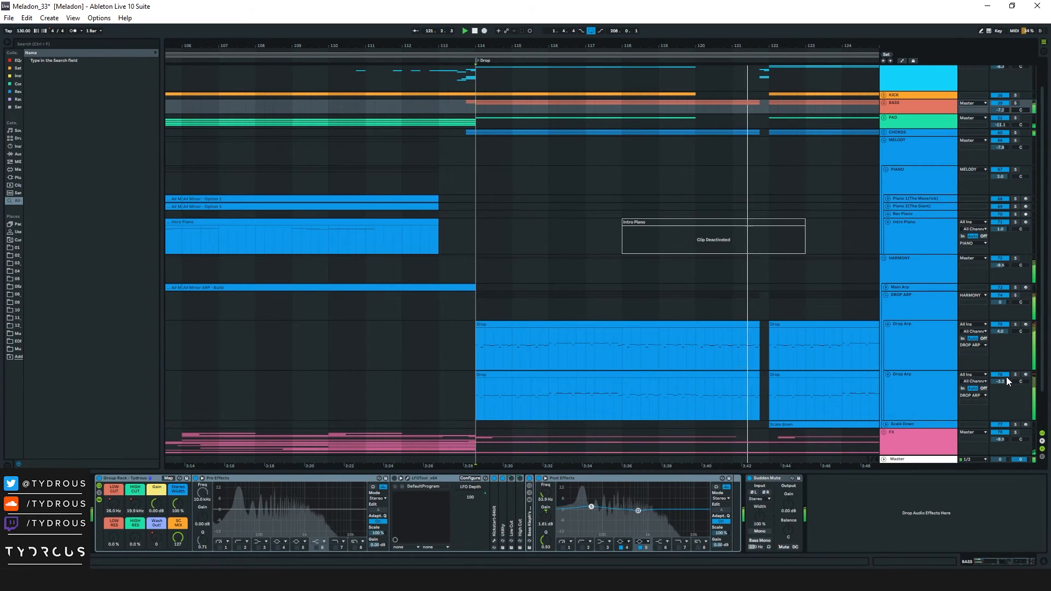
pyautogui.press('space')
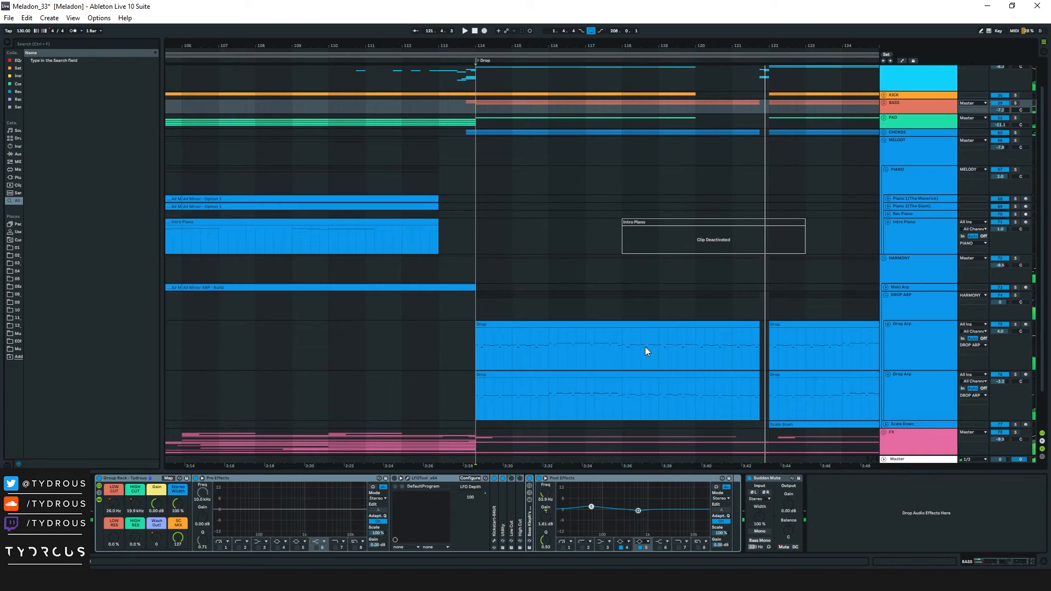
# Step: Select a short range at bar 118 across the DROP ARP group, and show the device chains of the lower Drop Arp and the group
pyautogui.moveTo(610, 303)
pyautogui.mouseDown()
pyautogui.moveTo(620, 378)
pyautogui.moveTo(630, 390)
pyautogui.moveTo(681, 388)
pyautogui.mouseUp()
pyautogui.moveTo(616, 305); pyautogui.dragTo(630, 323)
pyautogui.click(623, 302)
pyautogui.click(964, 384)
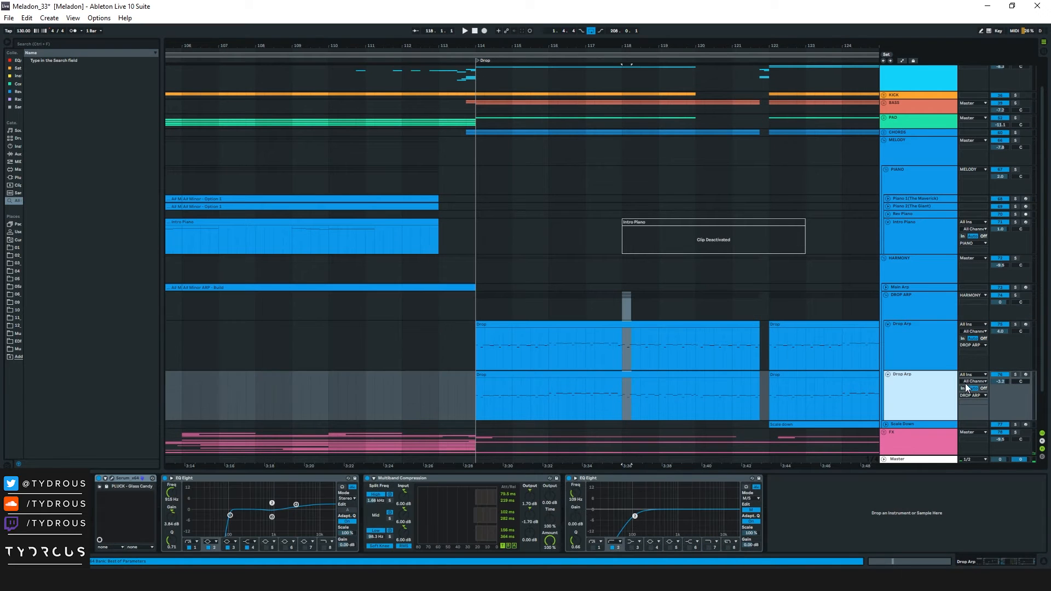
pyautogui.click(932, 316)
# Step: Fold the DROP ARP group and collapse the HARMONY and MELODY groups
pyautogui.moveTo(729, 46); pyautogui.dragTo(658, 41)
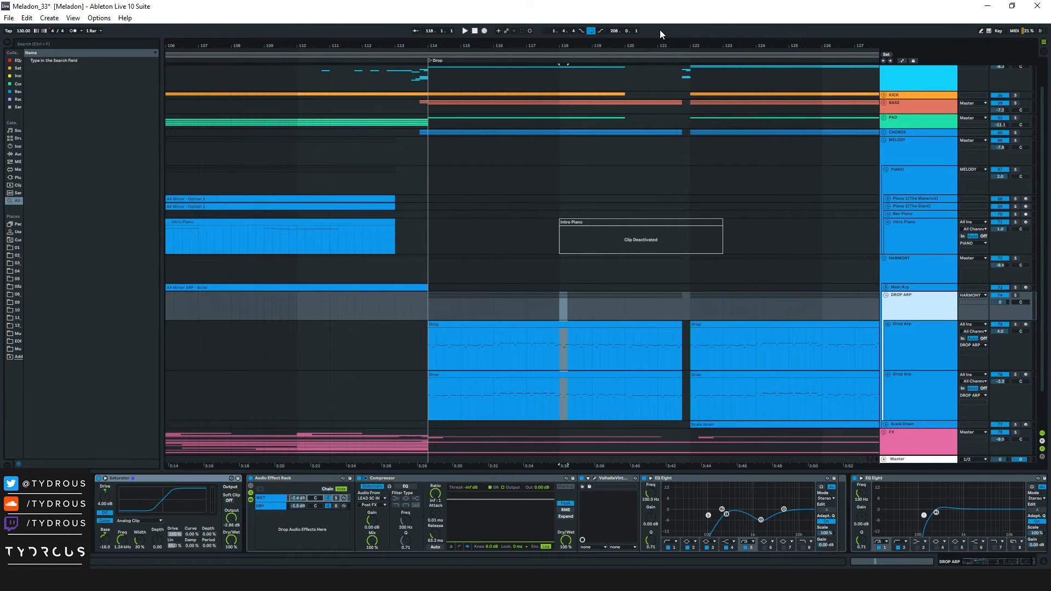
pyautogui.click(885, 294)
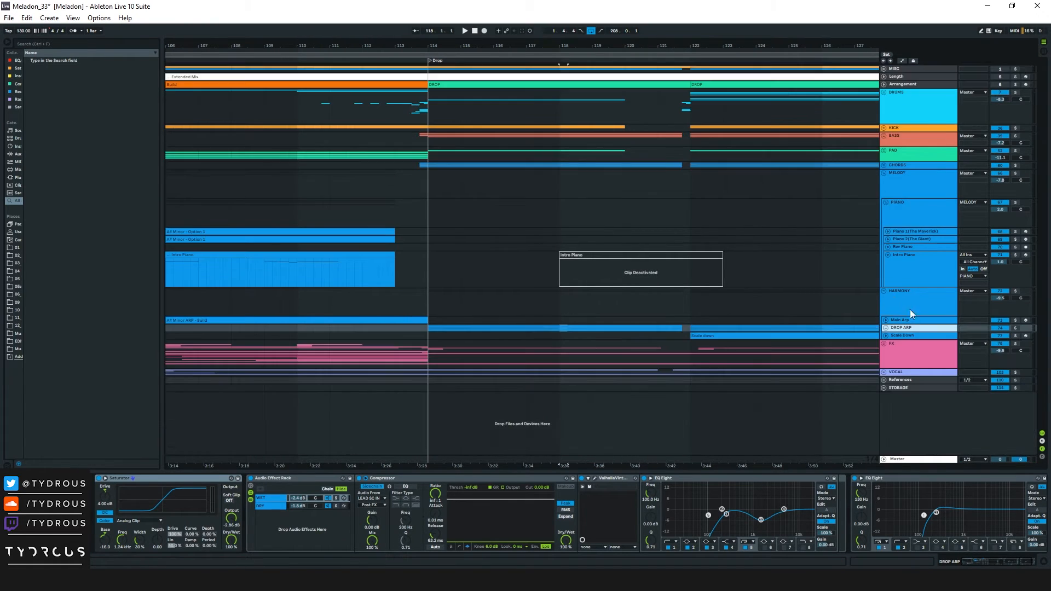
pyautogui.click(884, 290)
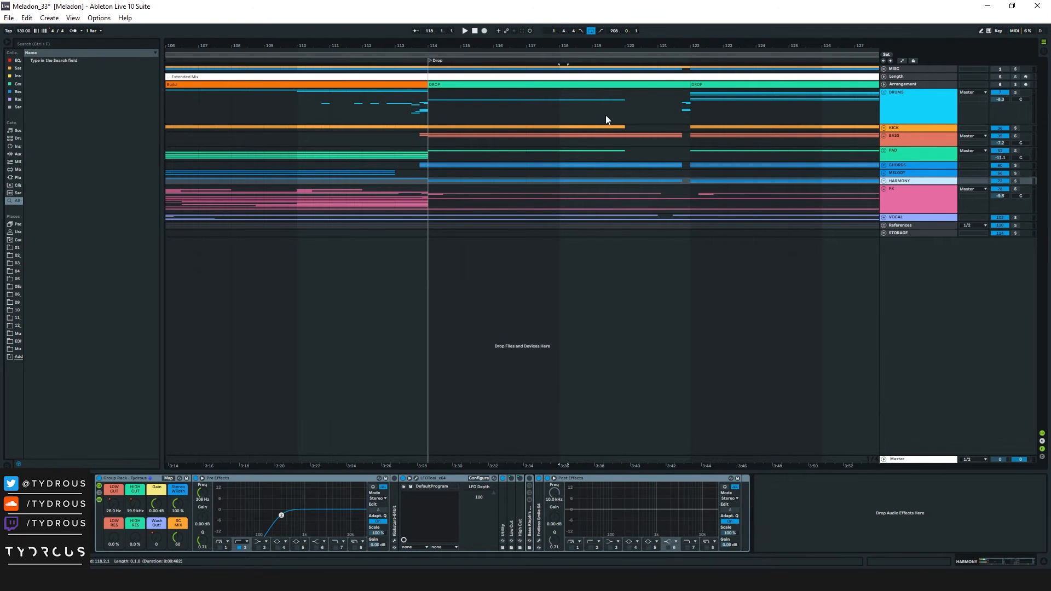
# Step: Select bars 120 to 122 from DRUMS to FX and play the passage leading into the second DROP section
pyautogui.moveTo(629, 119); pyautogui.dragTo(687, 213)
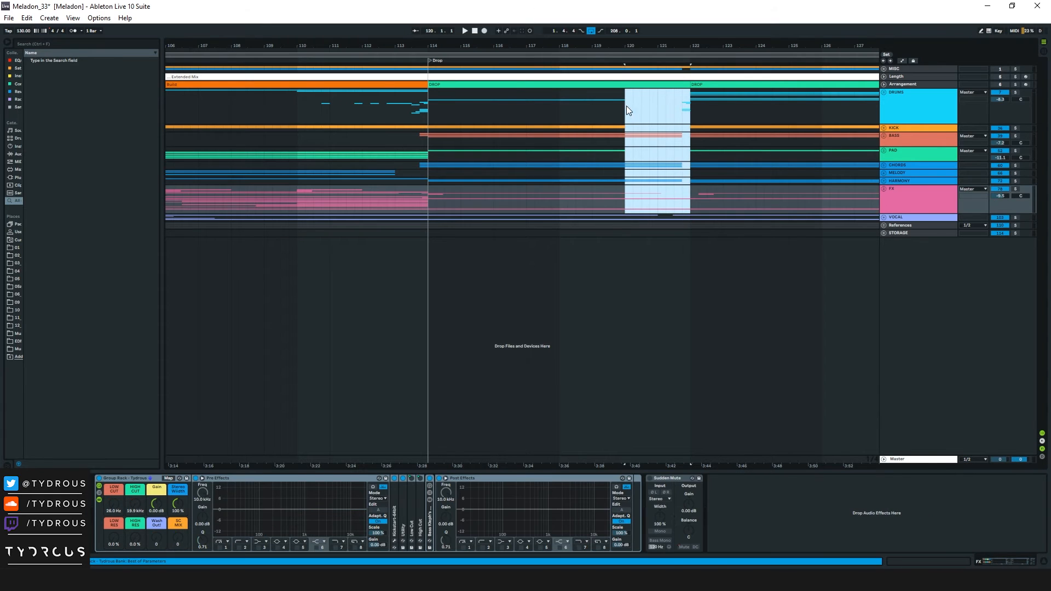
pyautogui.click(611, 60)
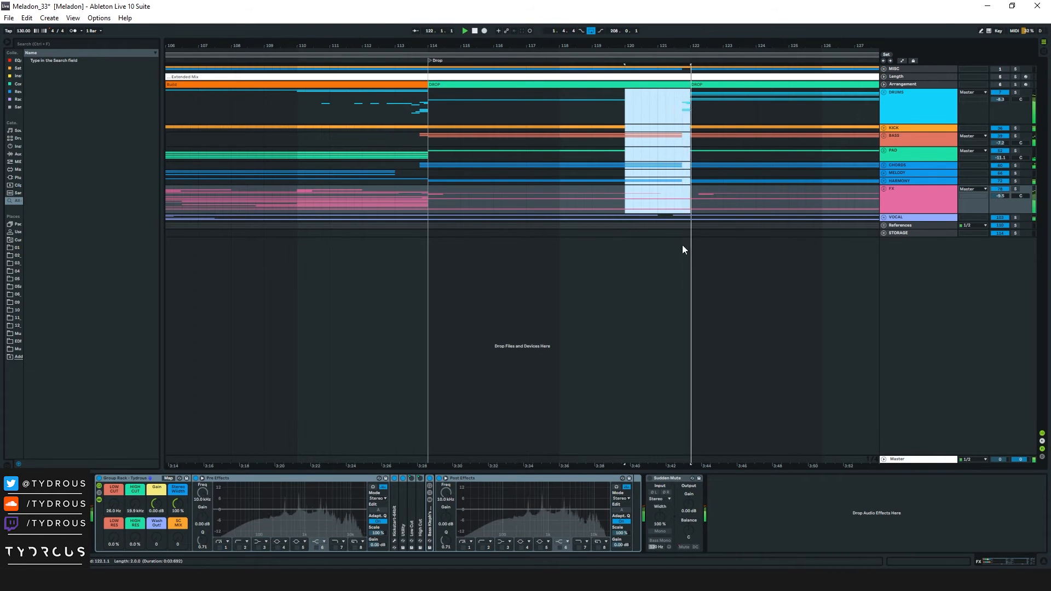
pyautogui.press('space')
pyautogui.click(674, 154)
pyautogui.click(624, 154)
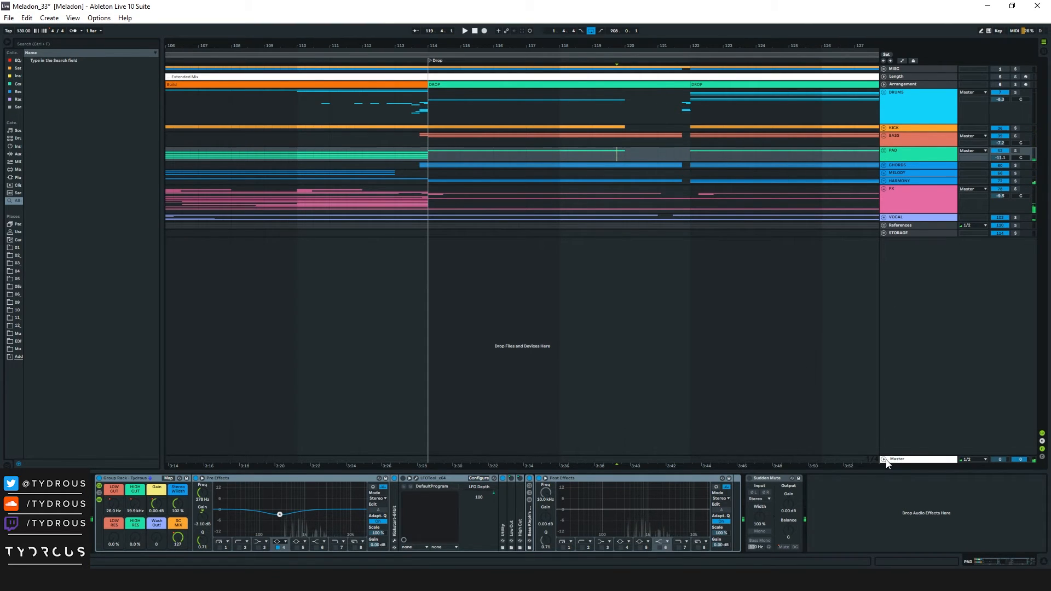
# Step: Examine the Master's HIGH RES and HIGH CUT automation before bar 122, select the drum fill there, and hide the automation
pyautogui.click(922, 442)
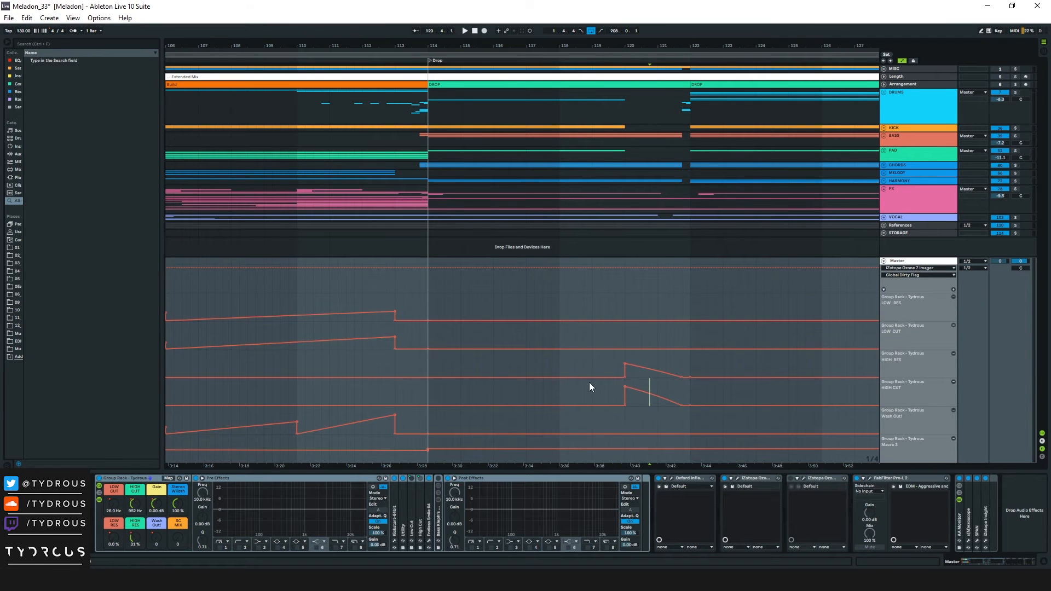
pyautogui.click(687, 110)
pyautogui.moveTo(741, 48); pyautogui.dragTo(676, 50)
pyautogui.press('a')
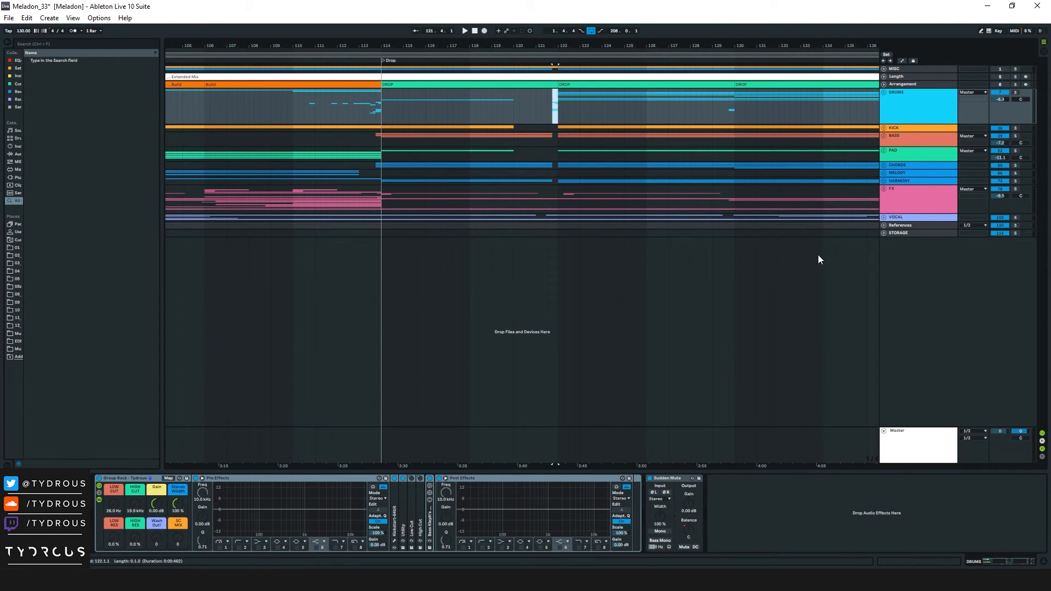
# Step: Show the entire arrangement, select the Radio Edit clip on the Length track, and place the marker in the Extended Mix outro's PAD
pyautogui.press('w')
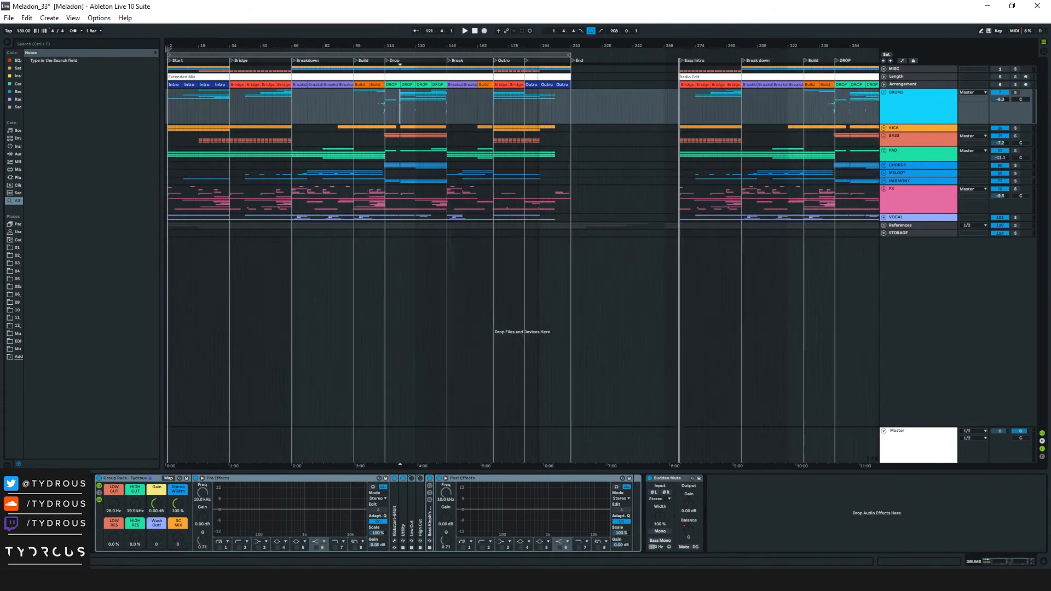
pyautogui.click(635, 84)
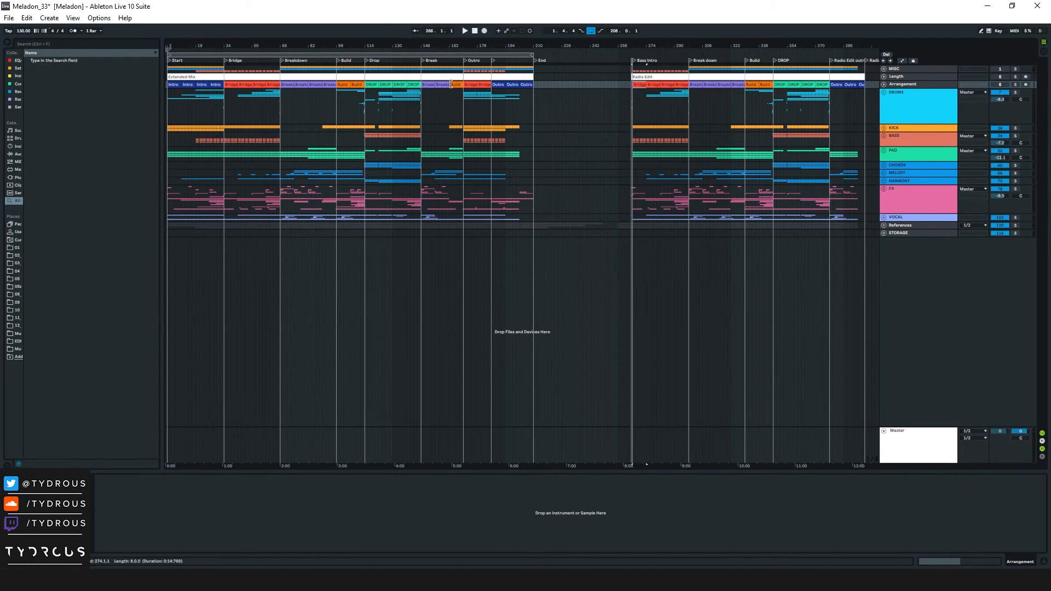
pyautogui.click(675, 77)
pyautogui.moveTo(672, 43); pyautogui.dragTo(656, 117)
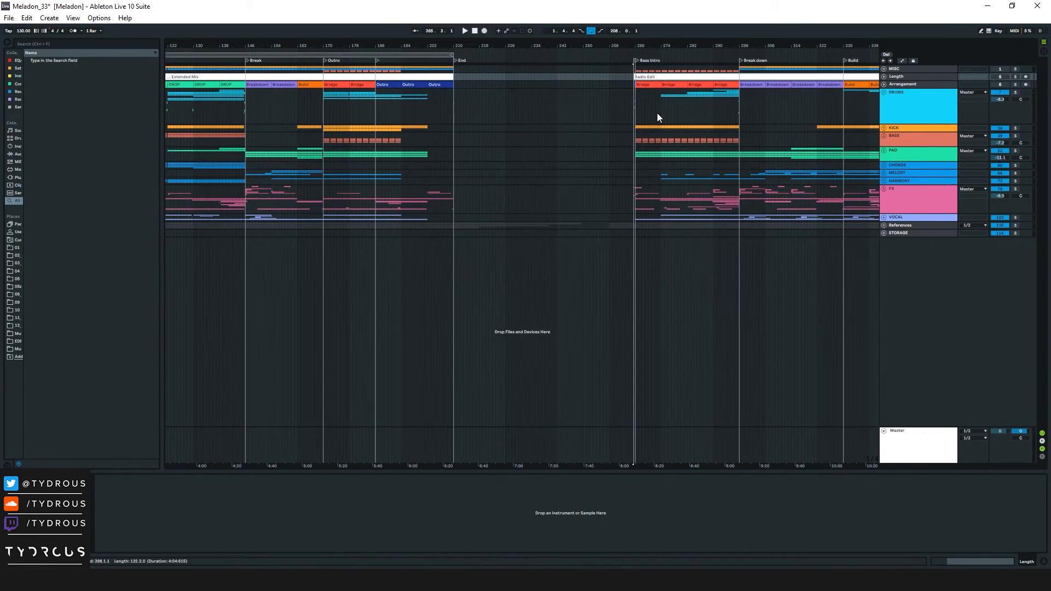
pyautogui.click(409, 158)
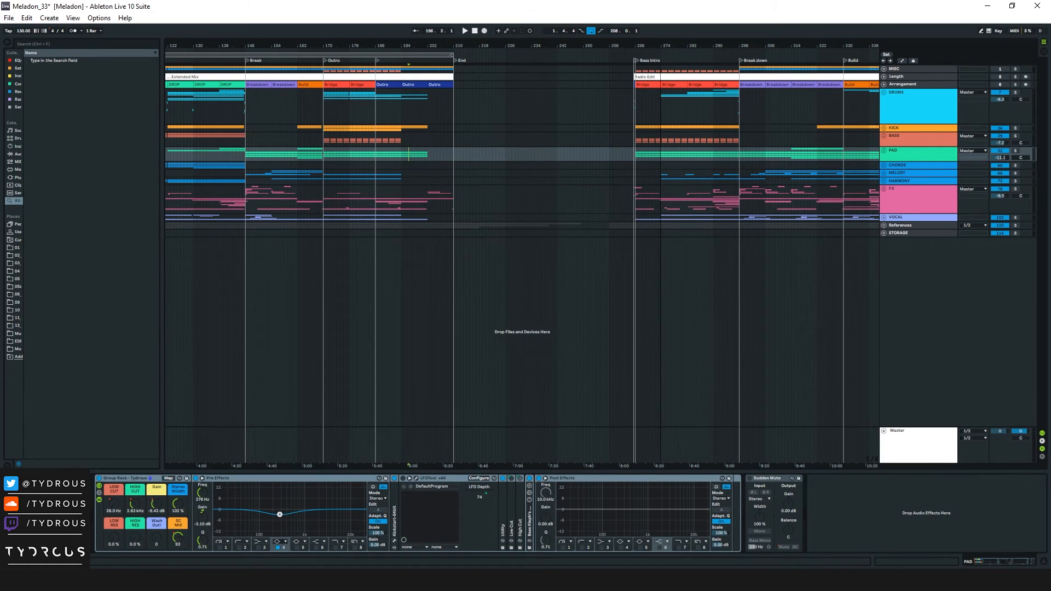
# Step: Select the short Intro clip at Radio Edit Start on the Arrangement track and play the radio edit from there
pyautogui.moveTo(661, 48); pyautogui.dragTo(659, 87)
pyautogui.moveTo(586, 55); pyautogui.dragTo(516, 101)
pyautogui.click(481, 83)
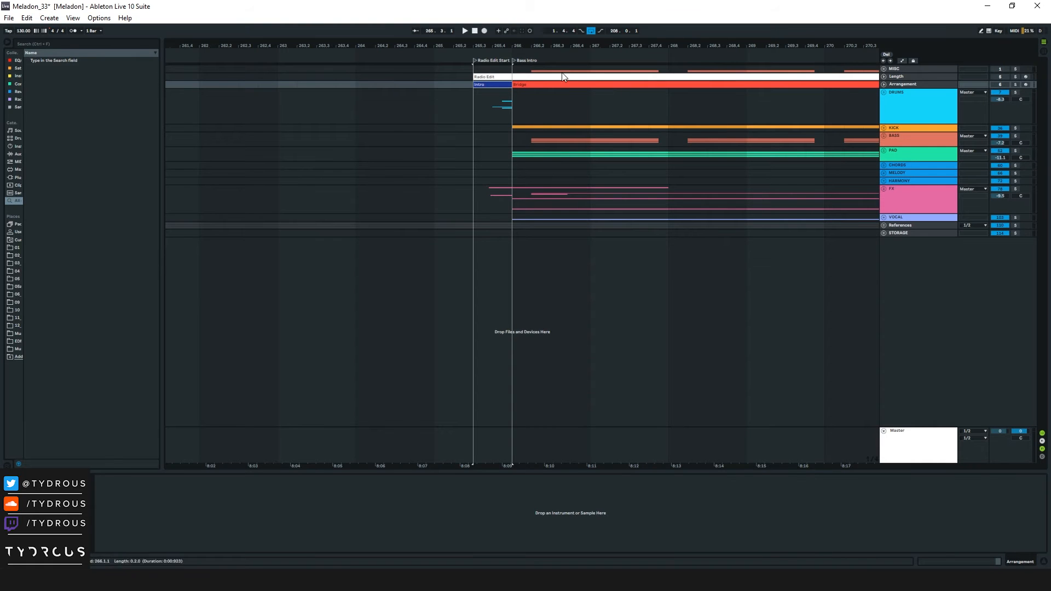
pyautogui.moveTo(578, 44); pyautogui.dragTo(435, 45)
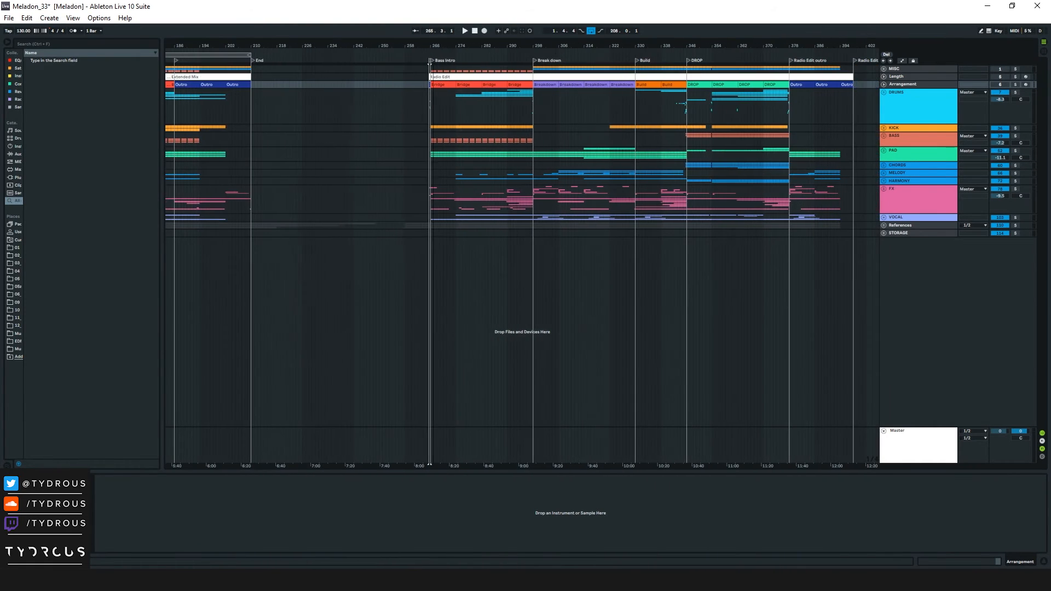
pyautogui.press('space')
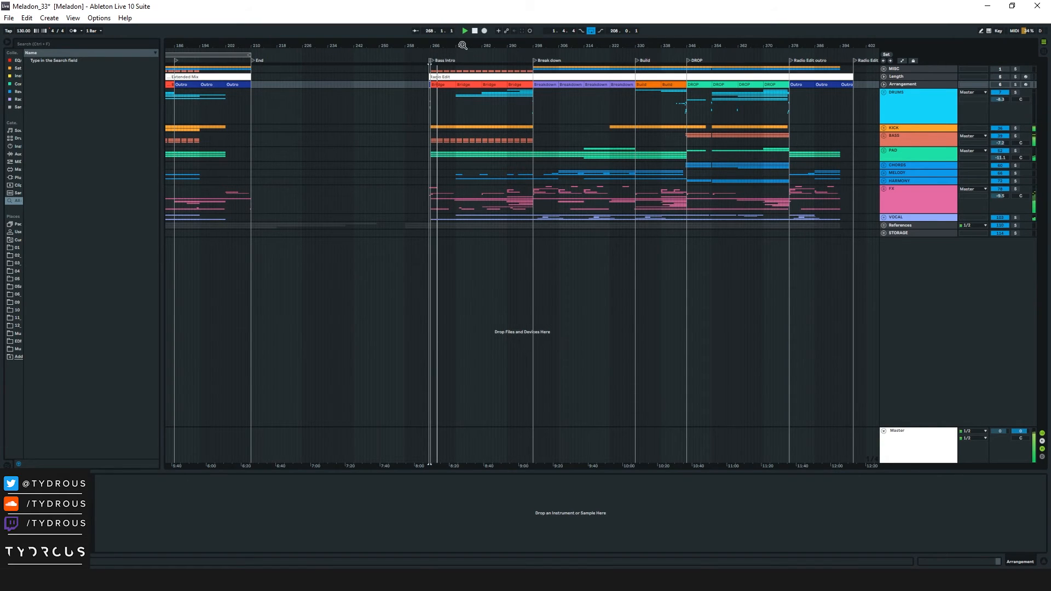
pyautogui.moveTo(433, 46); pyautogui.dragTo(607, 46)
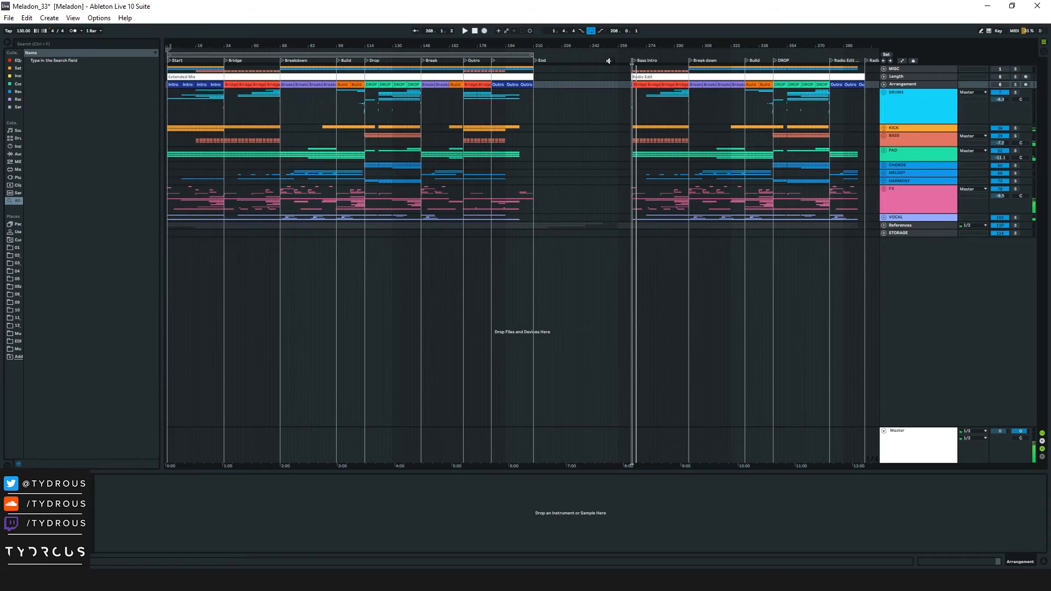
# Step: Select the Extended Mix's Bridge through DROP clips on the Arrangement track, and then the Radio Edit's Outro clips
pyautogui.click(232, 85)
pyautogui.keyDown('shift'); pyautogui.click(413, 84); pyautogui.keyUp('shift')
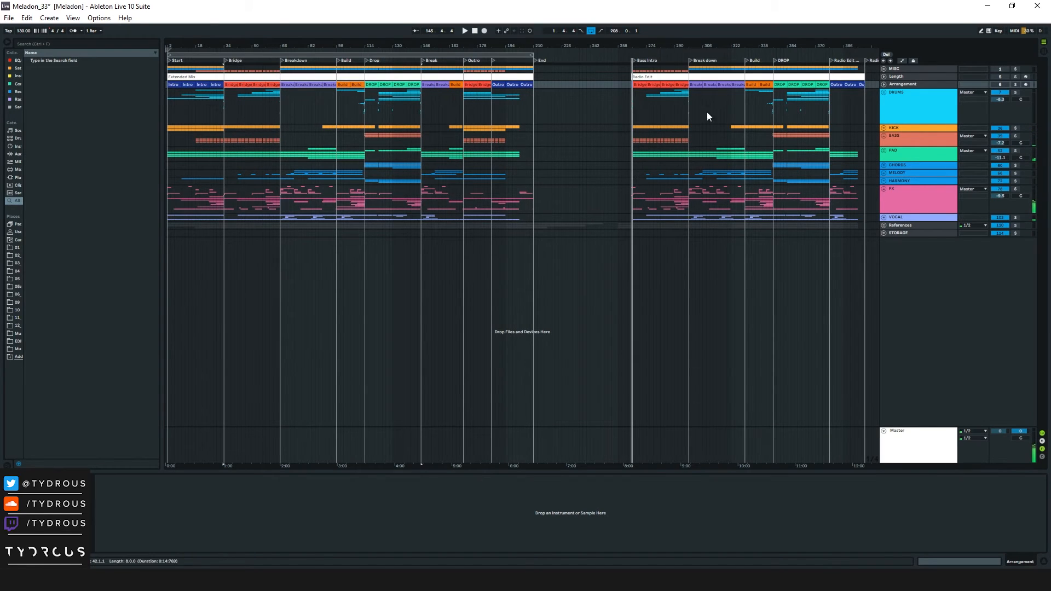
pyautogui.moveTo(833, 84)
pyautogui.mouseDown()
pyautogui.moveTo(862, 81)
pyautogui.moveTo(851, 77)
pyautogui.mouseUp()
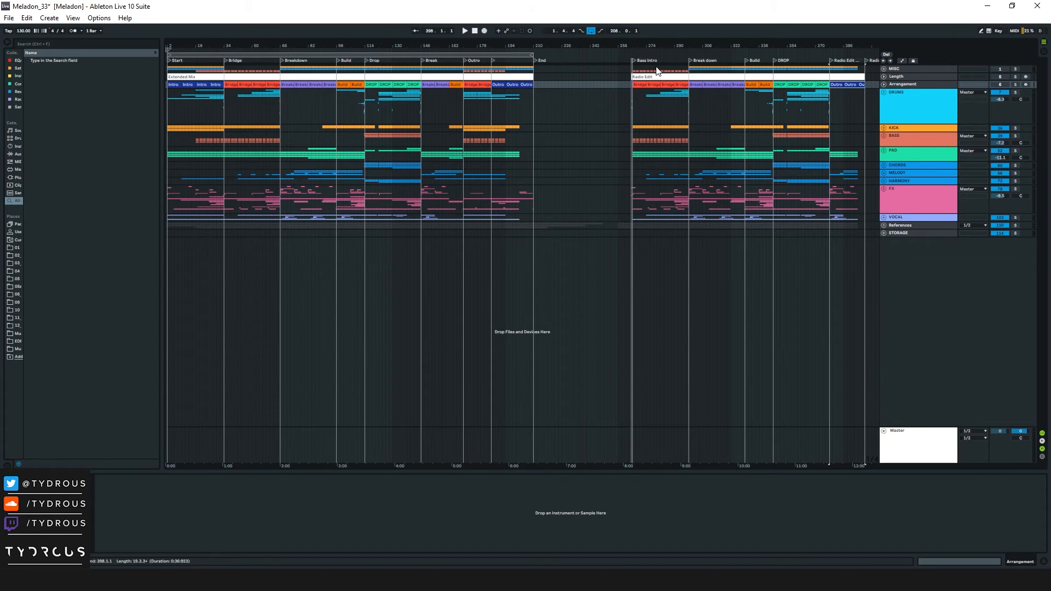
pyautogui.click(909, 107)
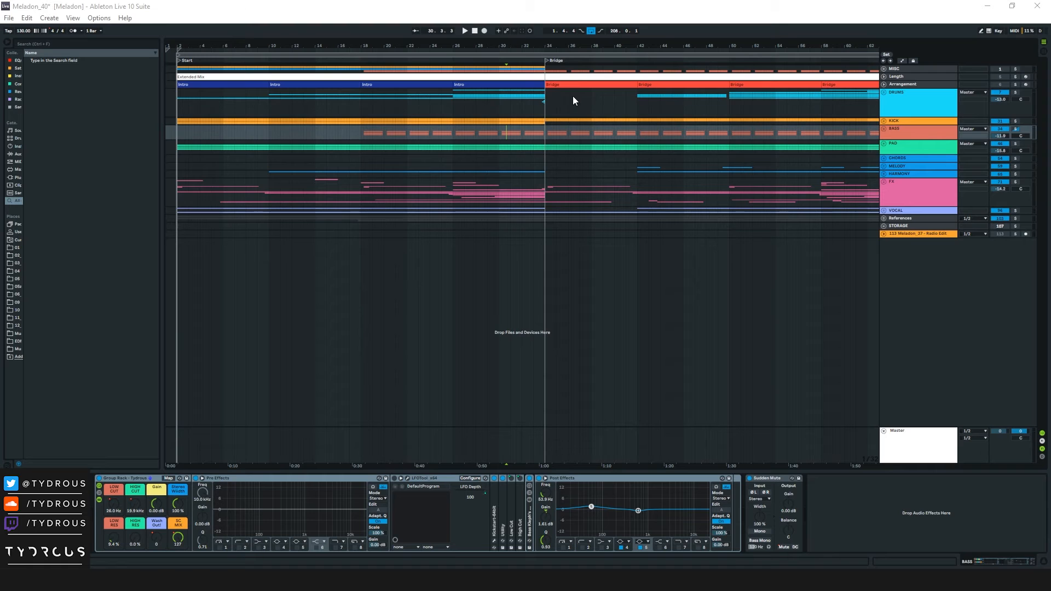
# Step: Place the insert marker in the DRUMS track near the end of the intro, just before the Bridge
pyautogui.moveTo(569, 48); pyautogui.dragTo(451, 38)
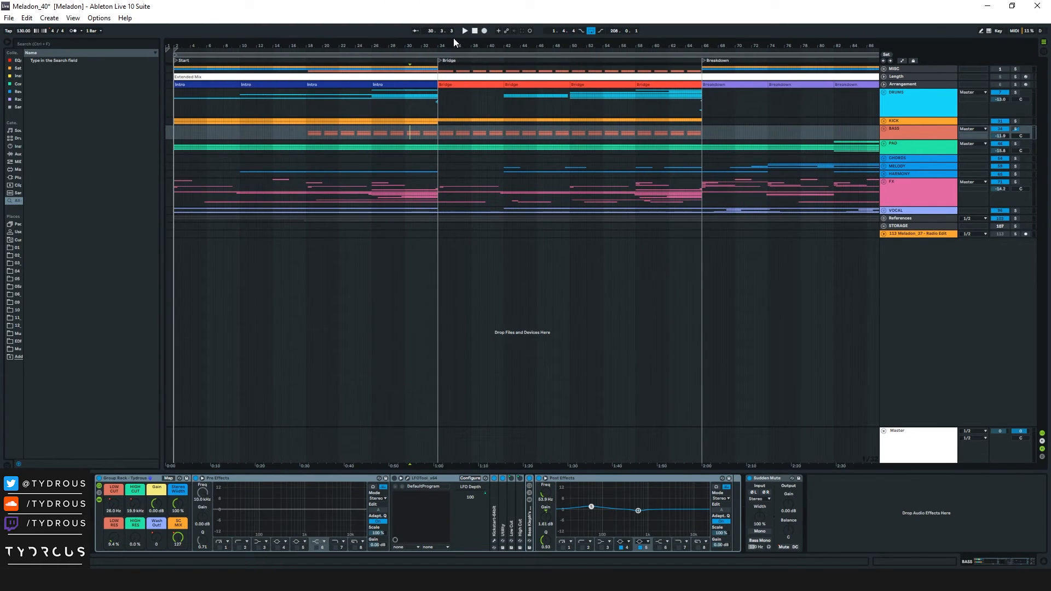
pyautogui.click(432, 110)
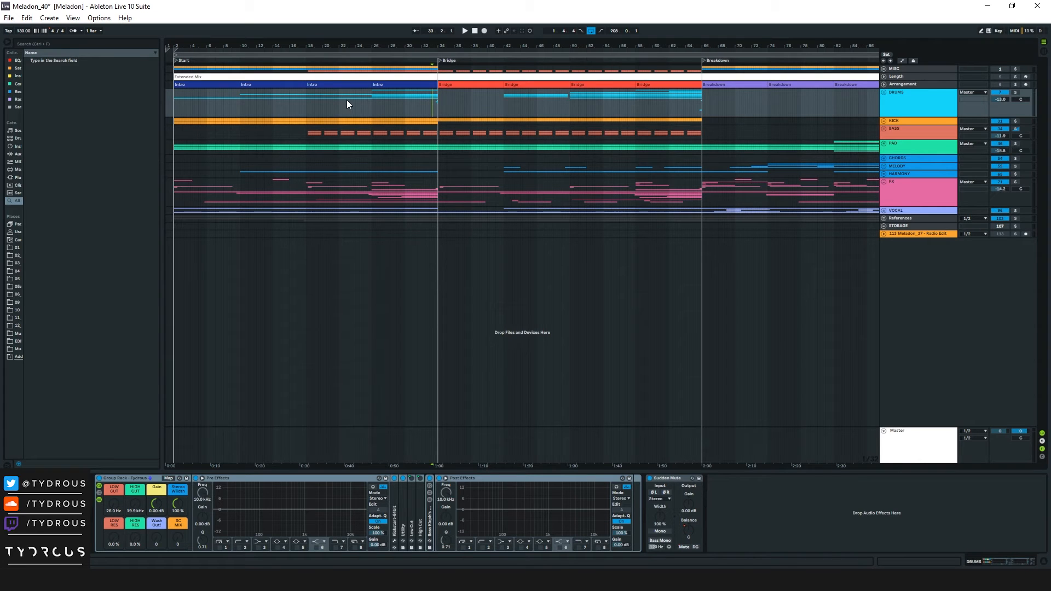
pyautogui.click(425, 108)
# Step: Unfold the BASS group and its INTRO BASS subgroup, and select the BASS 1 group
pyautogui.click(884, 129)
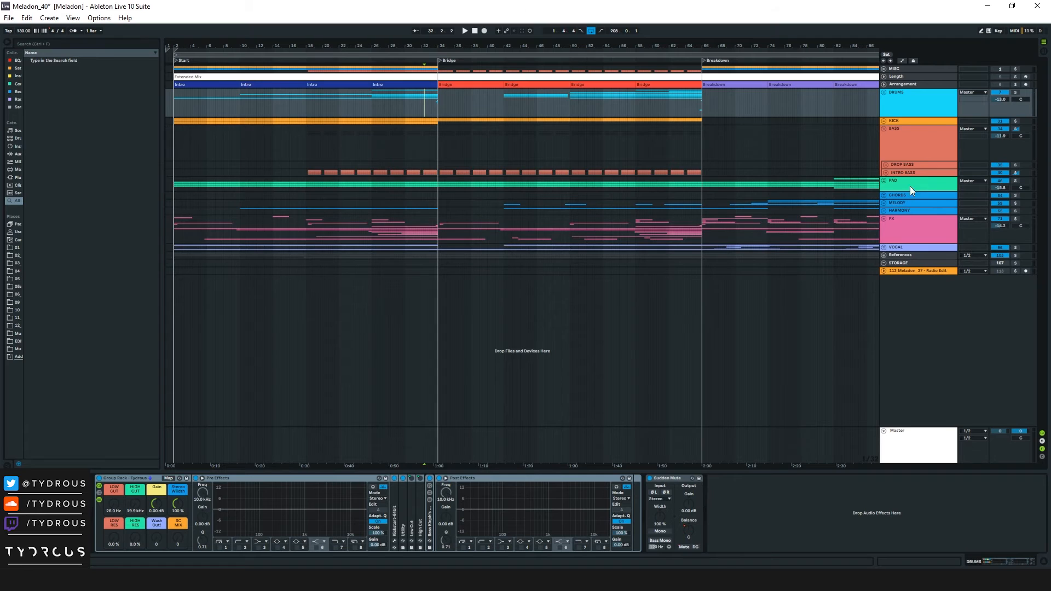
pyautogui.click(886, 172)
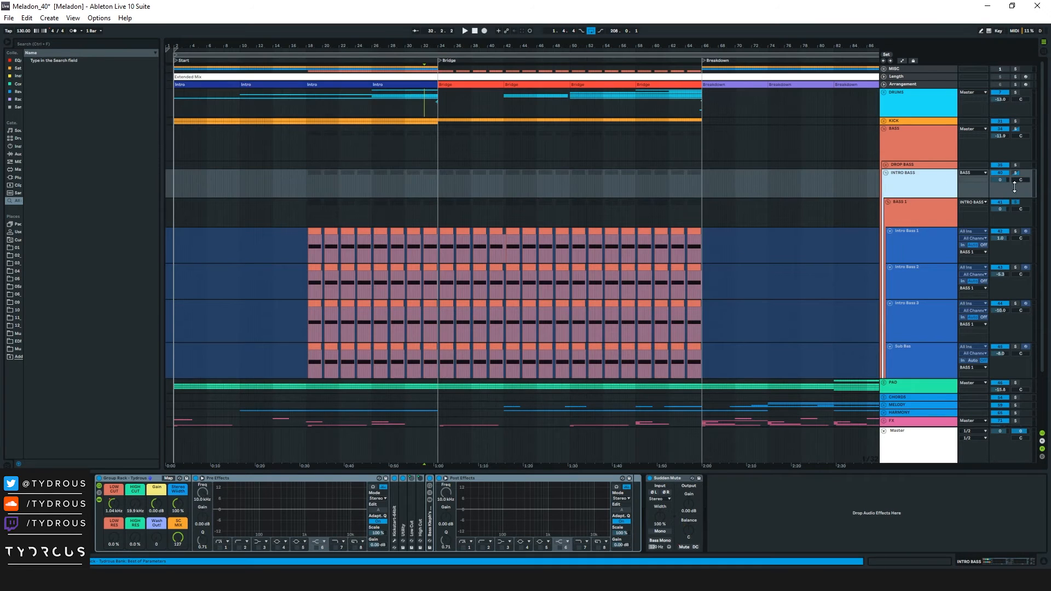
pyautogui.click(739, 221)
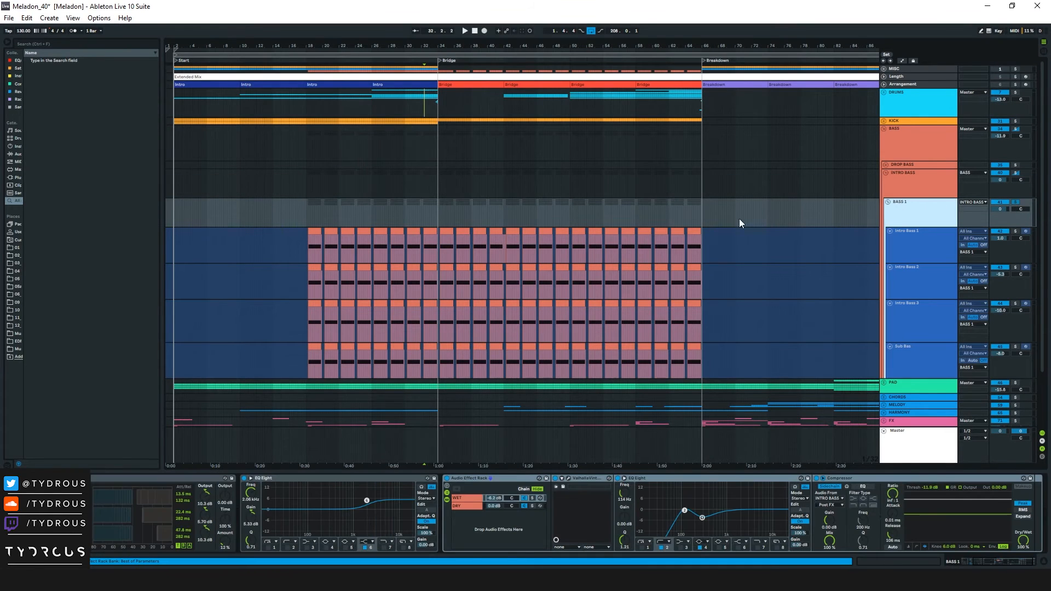
# Step: Play the soloed BASS 1 group from the start of the Bridge at bar 34
pyautogui.click(436, 209)
pyautogui.press('+')
pyautogui.press('+')
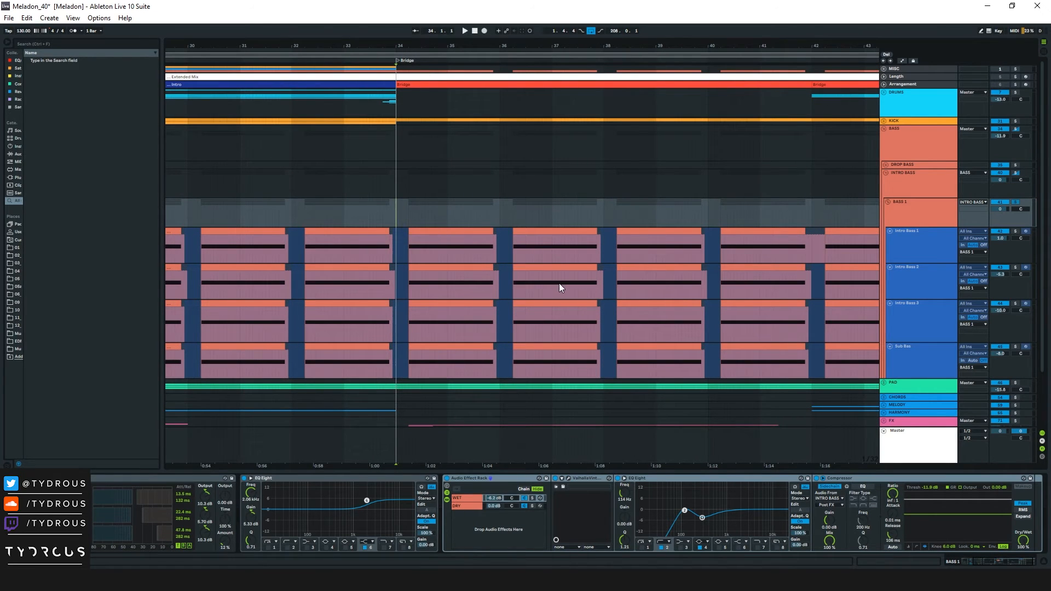
pyautogui.press('space')
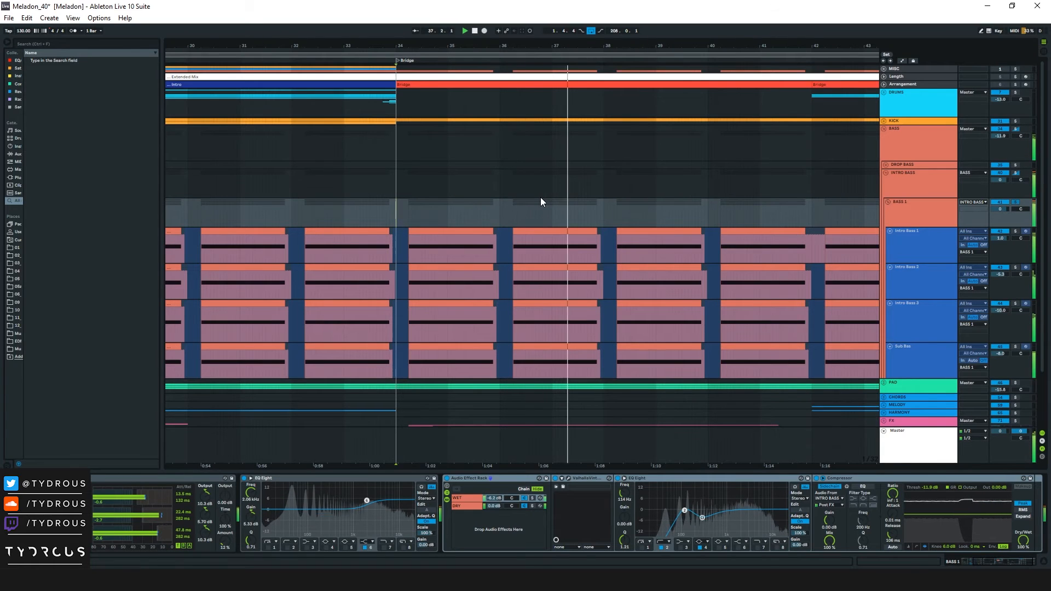
# Step: Stop playback and inspect BASS 1's Compressor and the WET and DRY chains of its Audio Effect Rack
pyautogui.press('space')
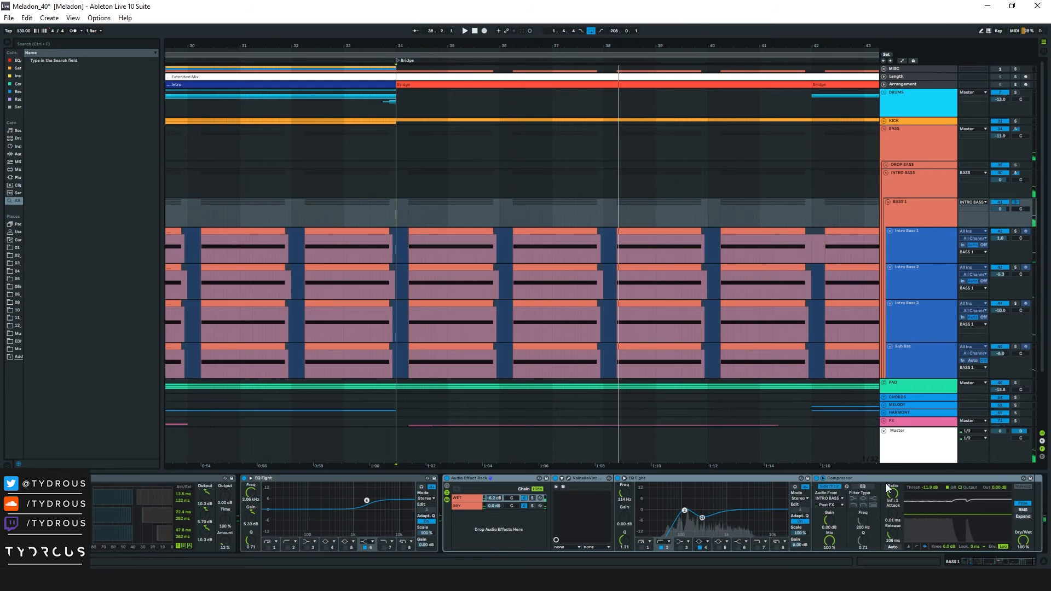
pyautogui.click(856, 478)
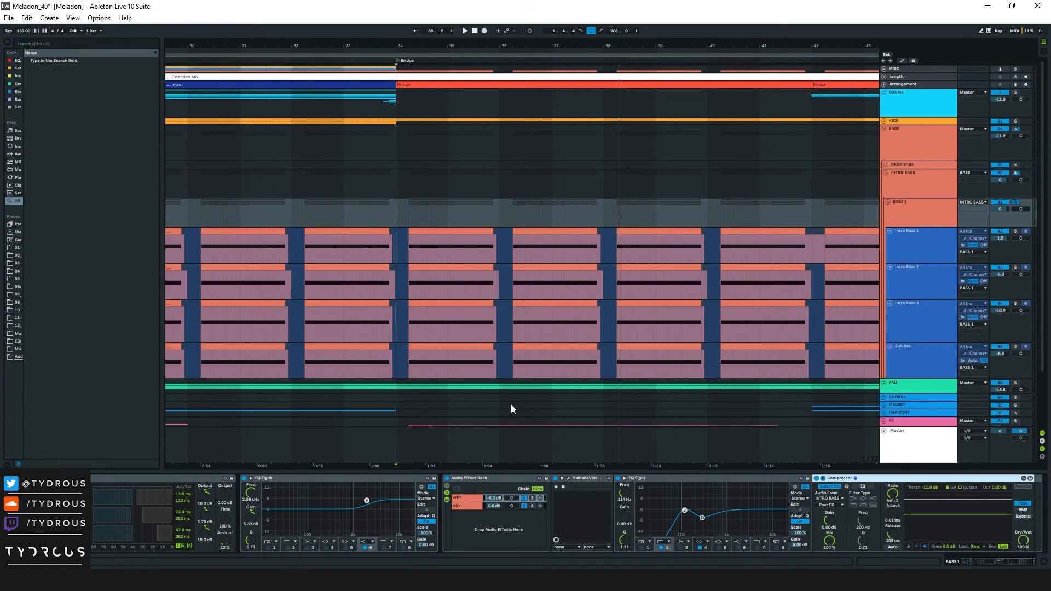
pyautogui.click(491, 480)
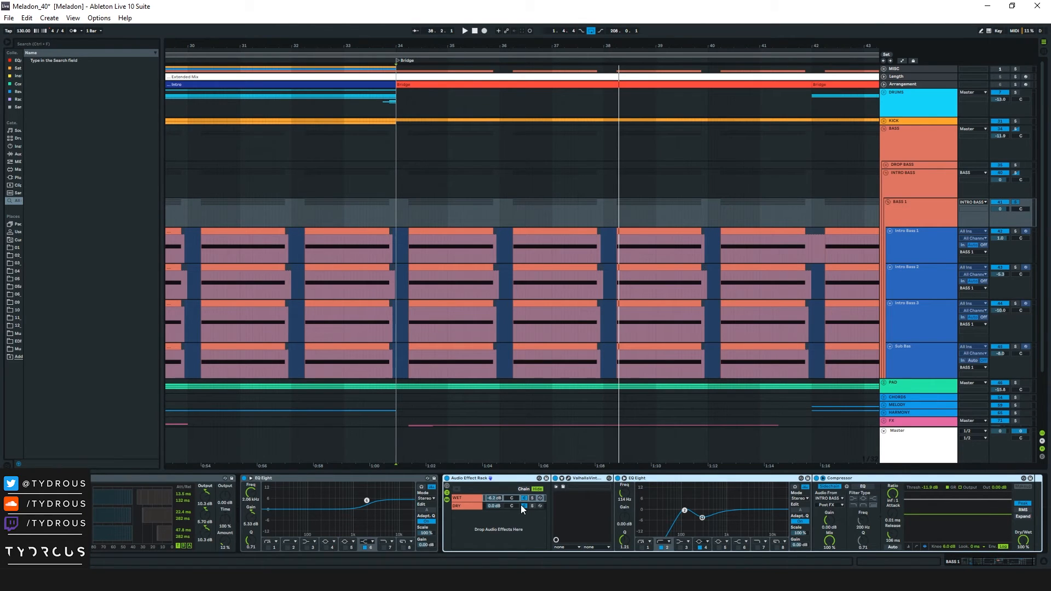
pyautogui.click(467, 497)
pyautogui.click(465, 507)
pyautogui.click(467, 500)
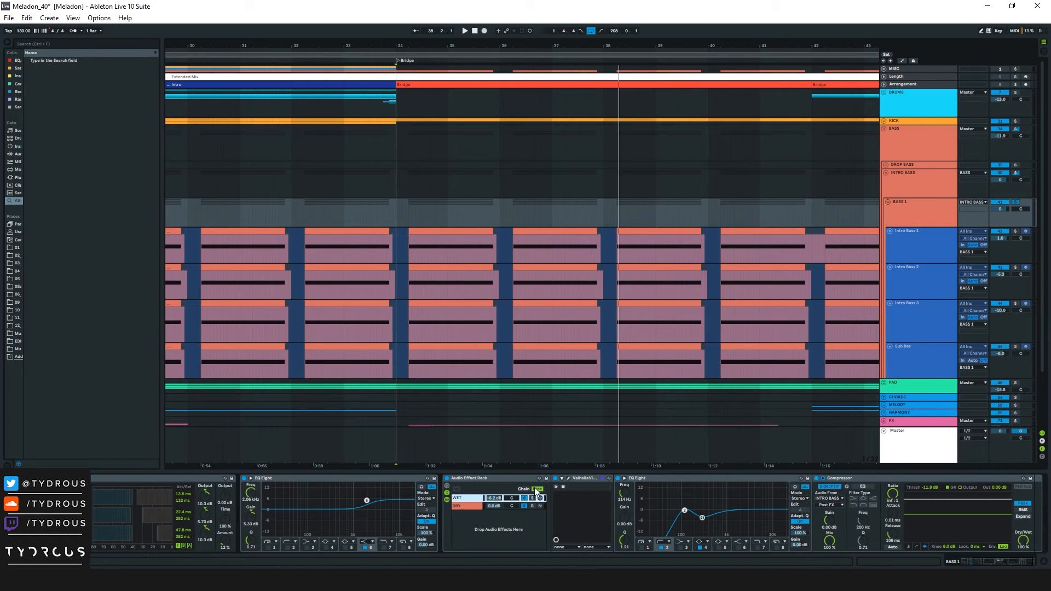
pyautogui.click(510, 481)
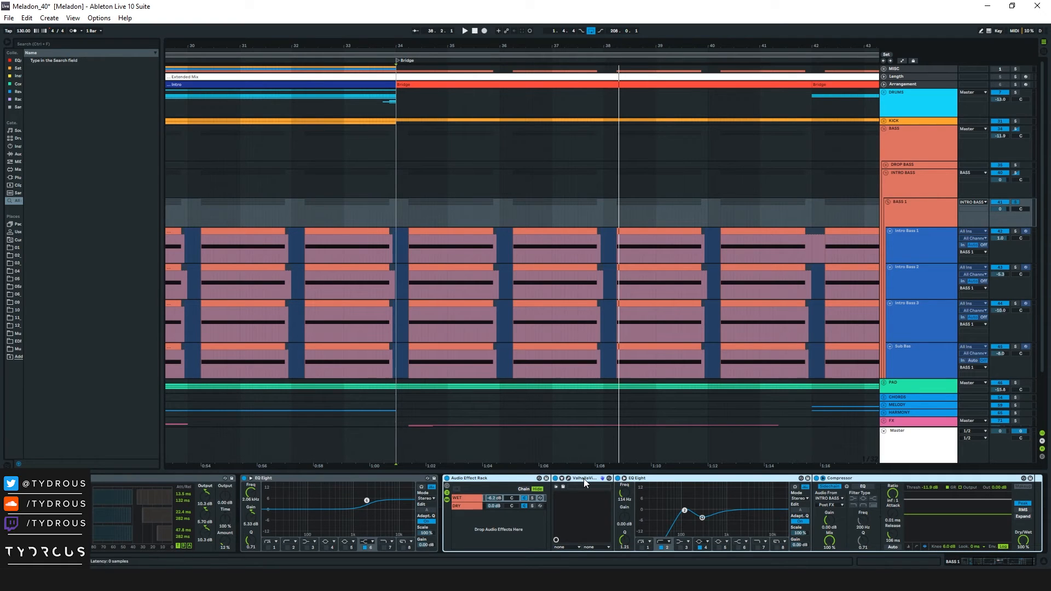
# Step: Show the rack's DRY chain, return to its WET chain and select the Valhalla reverb there
pyautogui.click(458, 505)
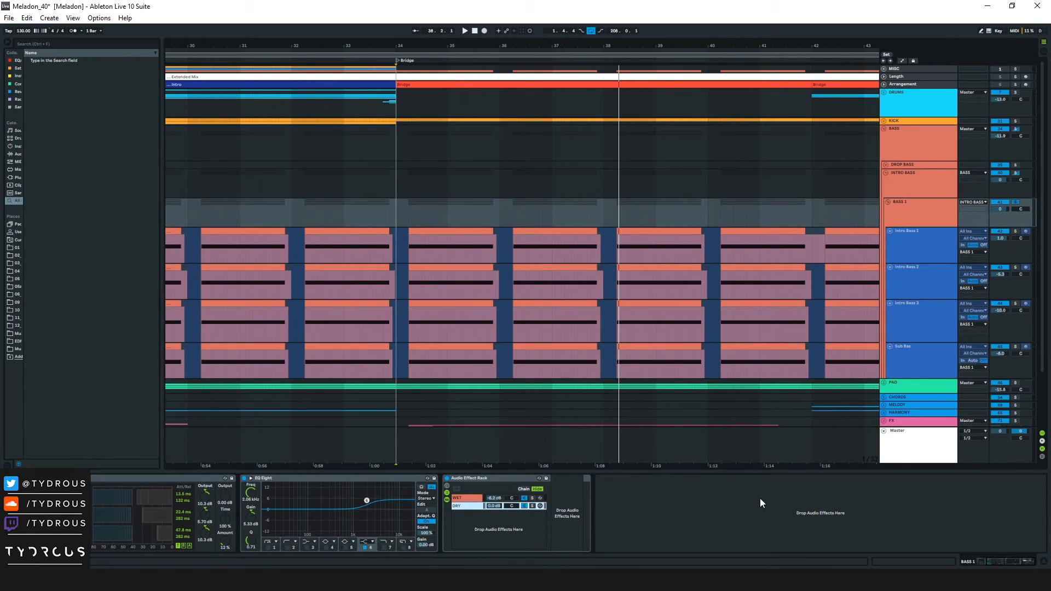
pyautogui.click(504, 498)
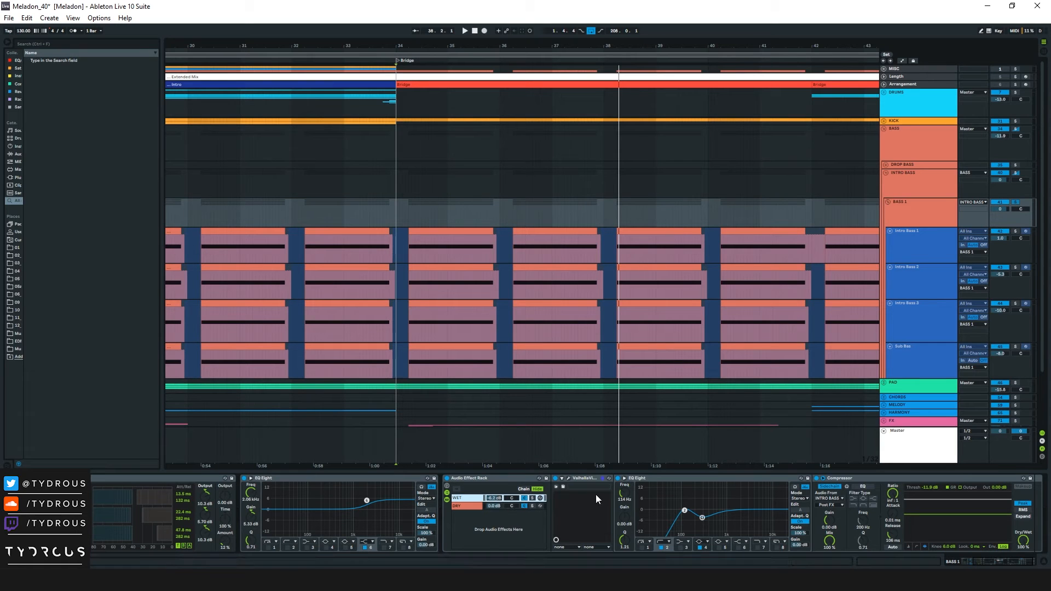
pyautogui.click(587, 479)
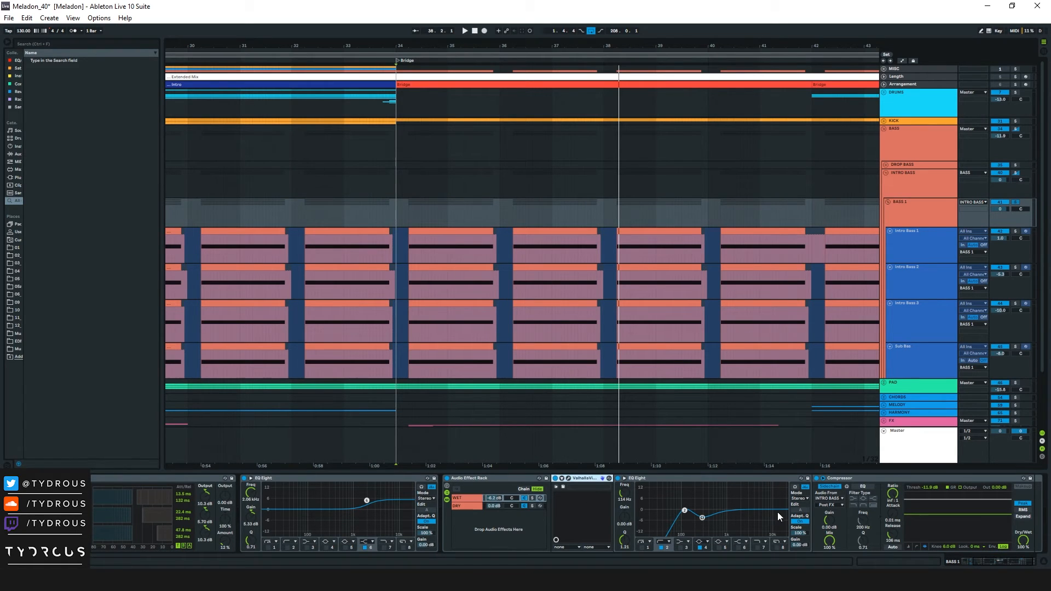
# Step: Select the WET chain's Compressor and view its sidechain source options, keeping INTRO BASS as the source
pyautogui.hscroll(1, 767, 503)
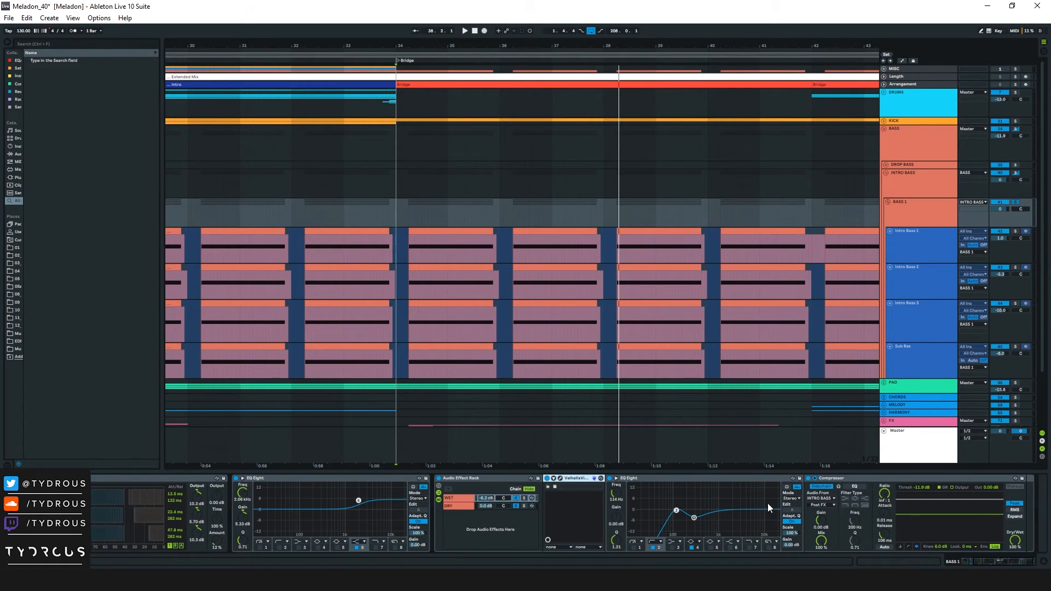
pyautogui.click(835, 479)
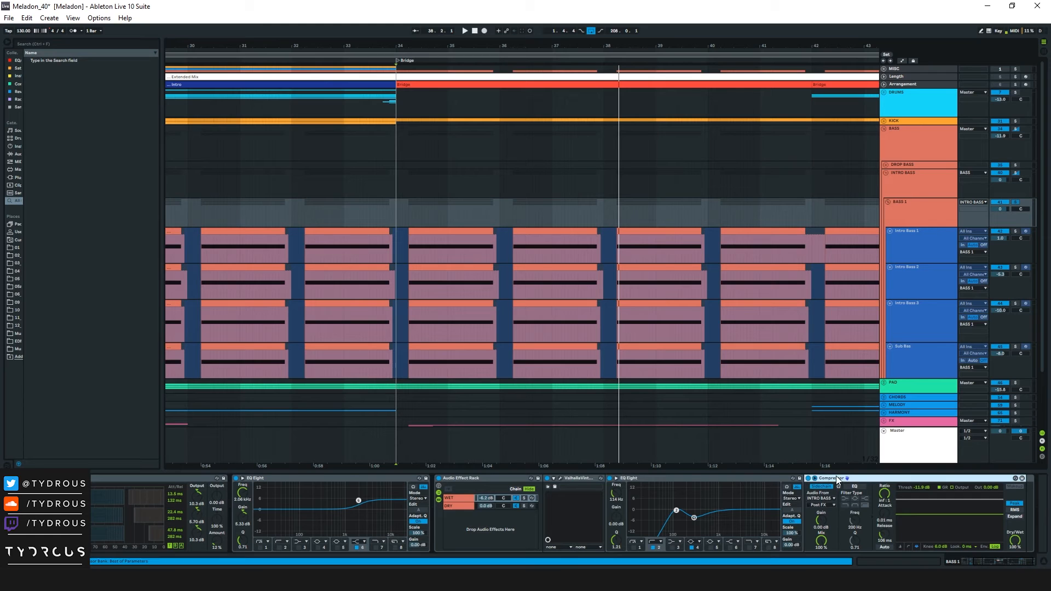
pyautogui.click(819, 498)
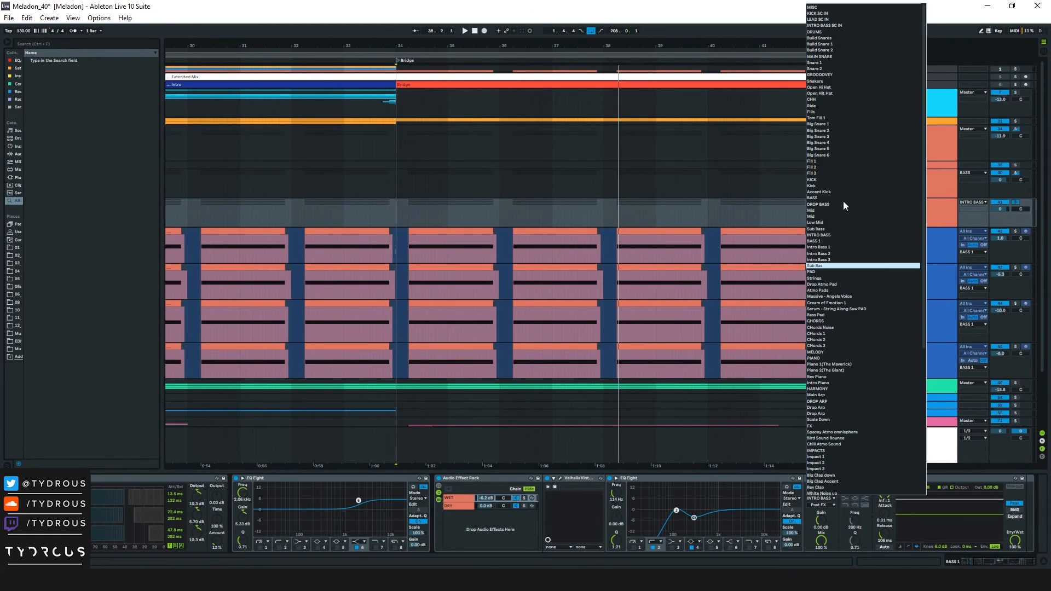
pyautogui.click(839, 517)
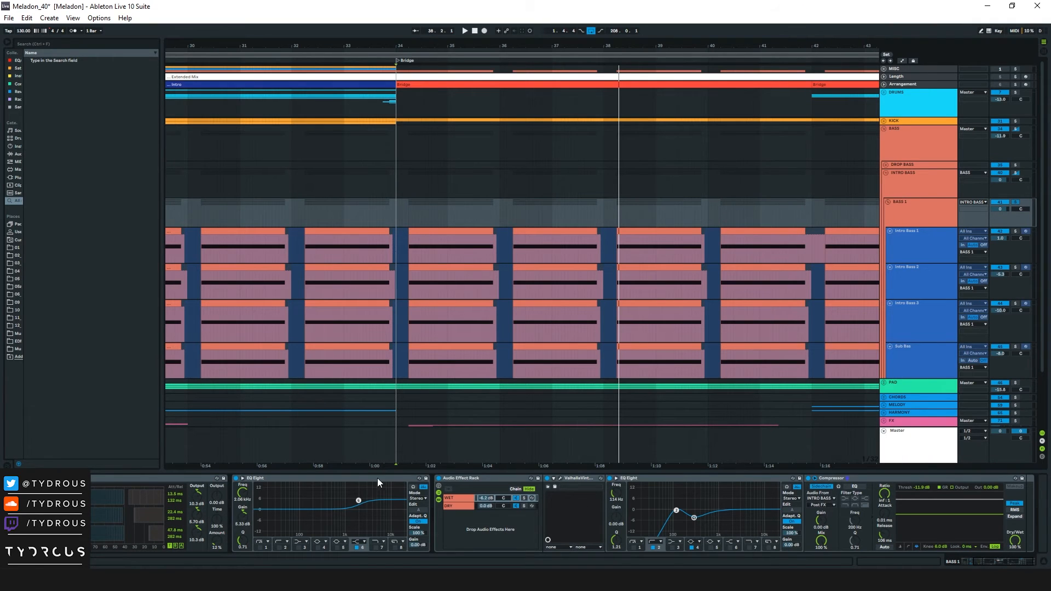
# Step: Check the INTRO BASS group's devices, then reselect BASS 1 and play it from just after bar 36
pyautogui.click(908, 182)
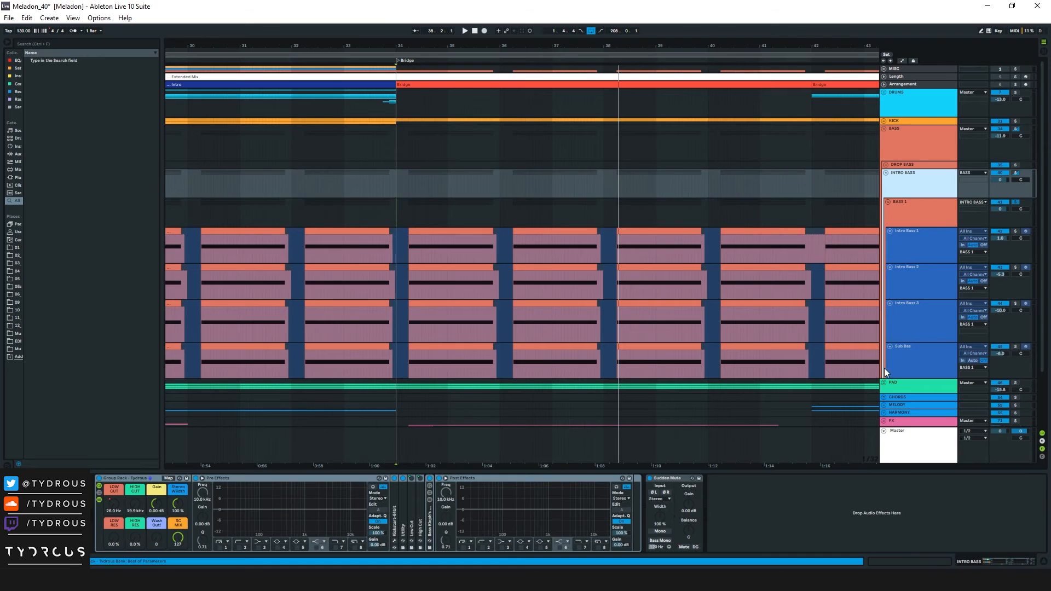
pyautogui.click(912, 212)
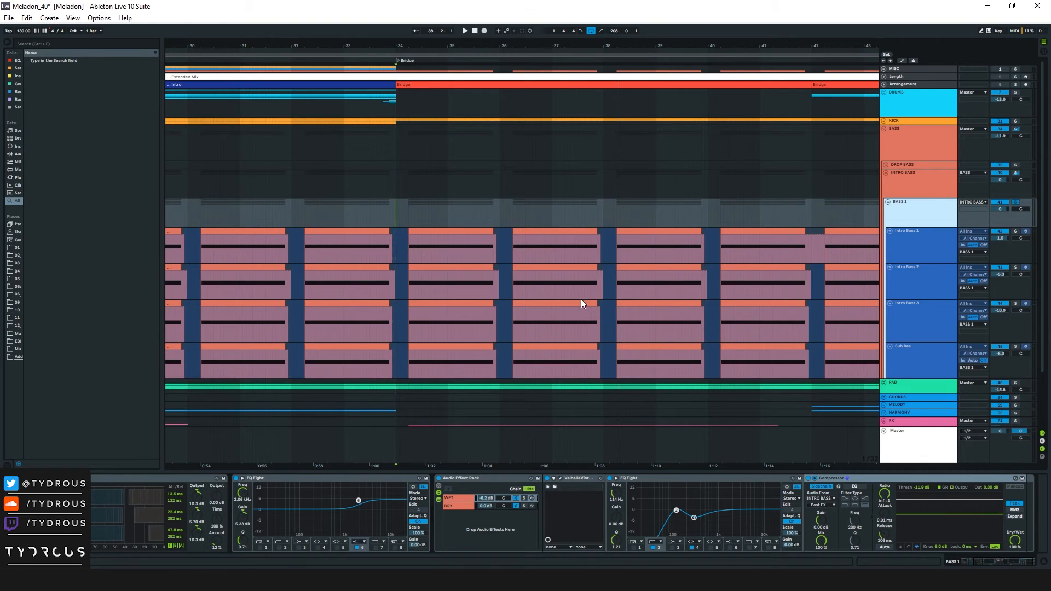
pyautogui.click(511, 211)
pyautogui.press('space')
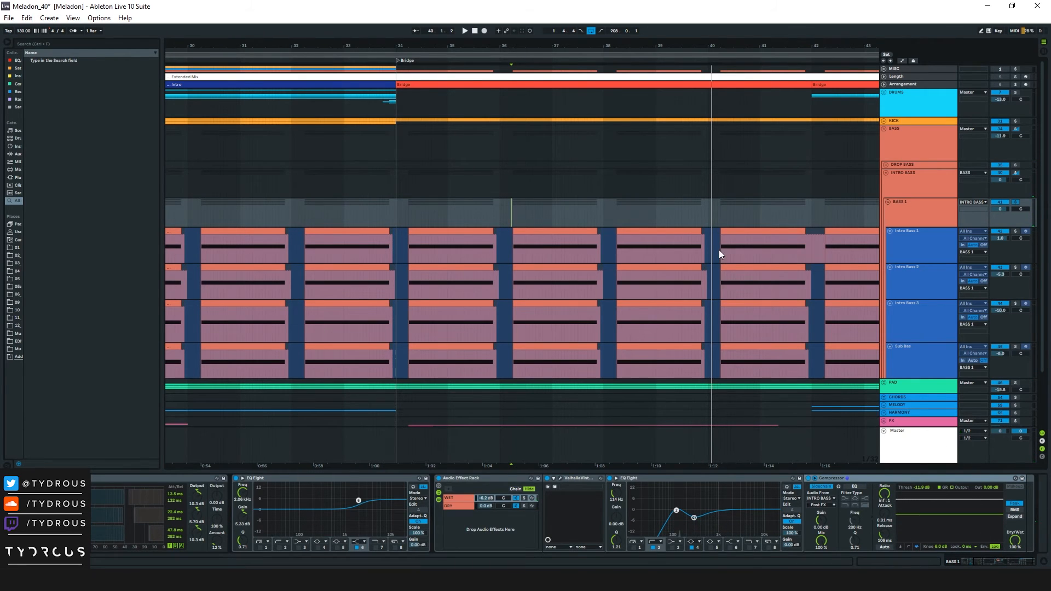
# Step: Fold the INTRO BASS subgroup and its parent BASS group
pyautogui.moveTo(781, 49); pyautogui.dragTo(493, 53)
pyautogui.click(886, 174)
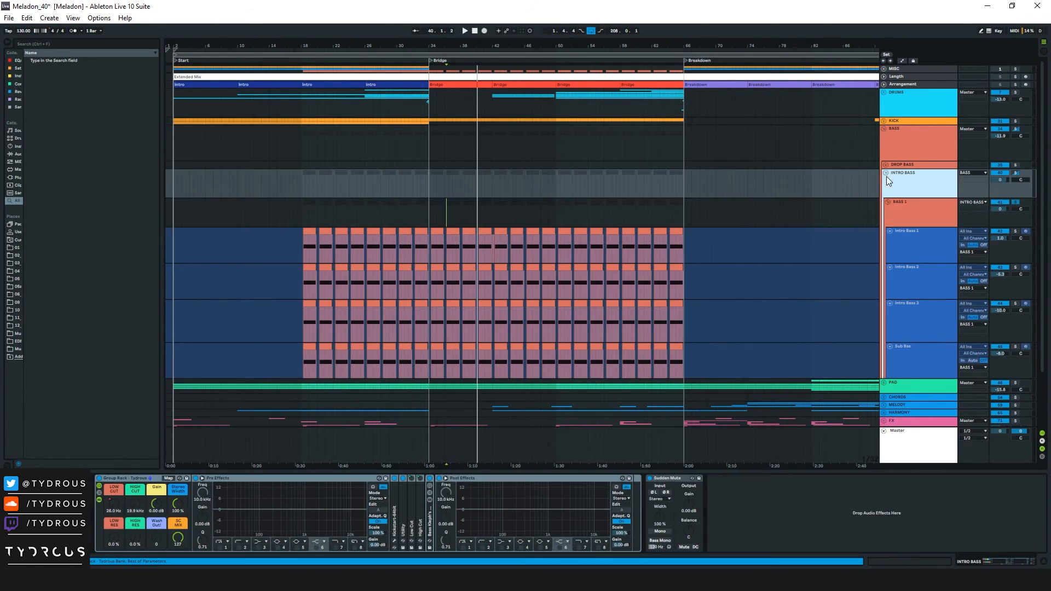
pyautogui.click(912, 135)
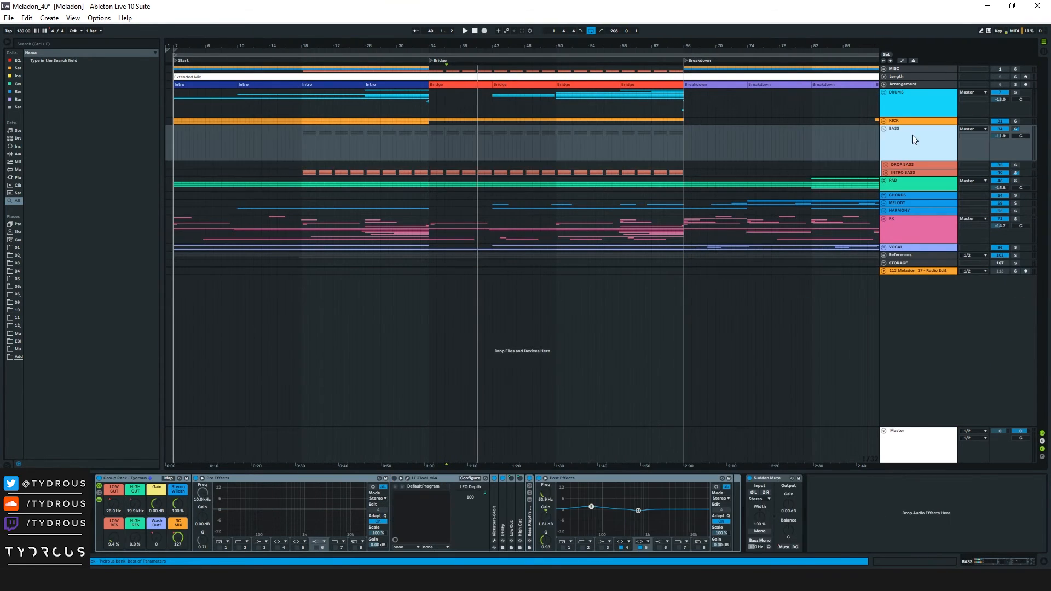
pyautogui.click(884, 129)
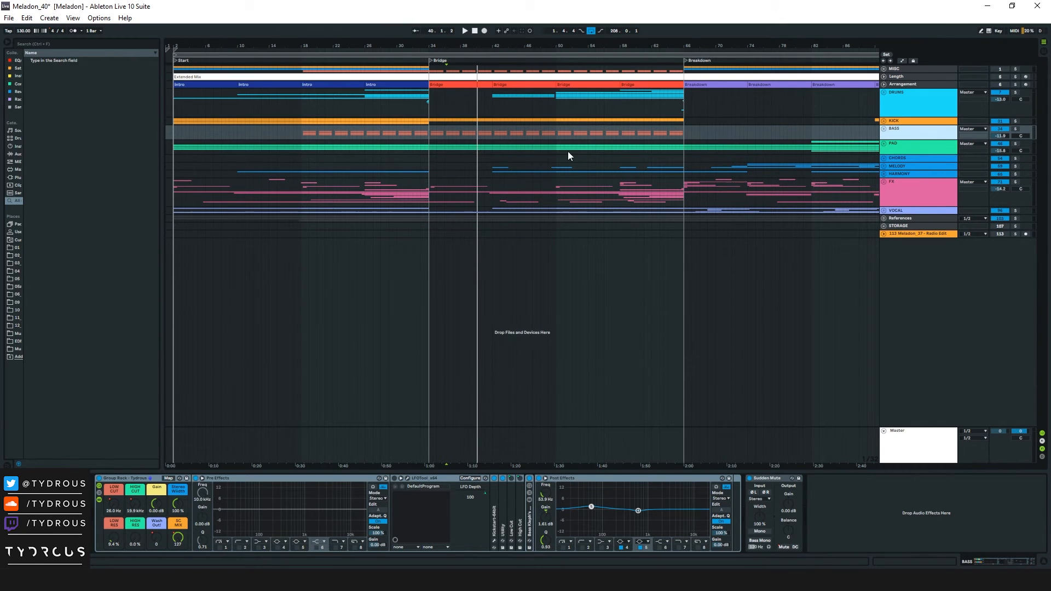
# Step: Place the insert marker in DRUMS just before the Drop, unfold the MELODY and HARMONY tracks, and select Scale Down
pyautogui.scroll(-5, 477, 76)
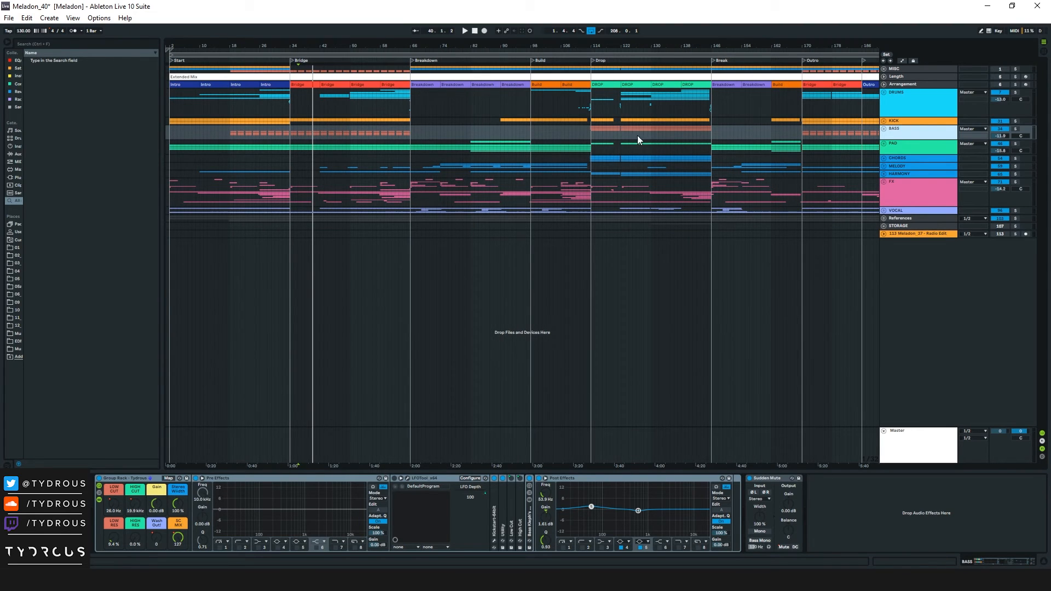
pyautogui.click(586, 108)
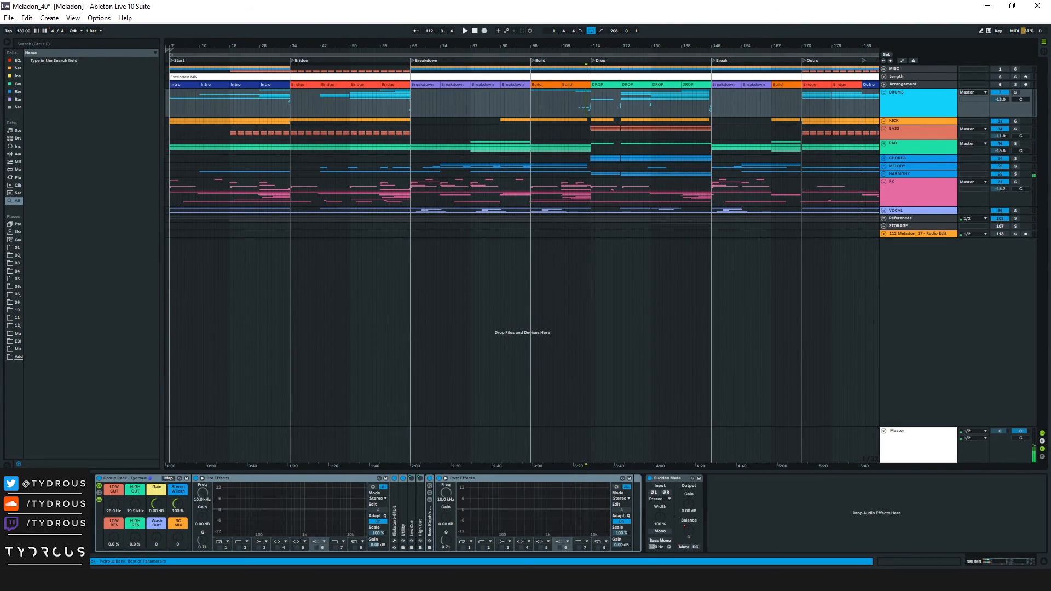
pyautogui.scroll(5, 576, 53)
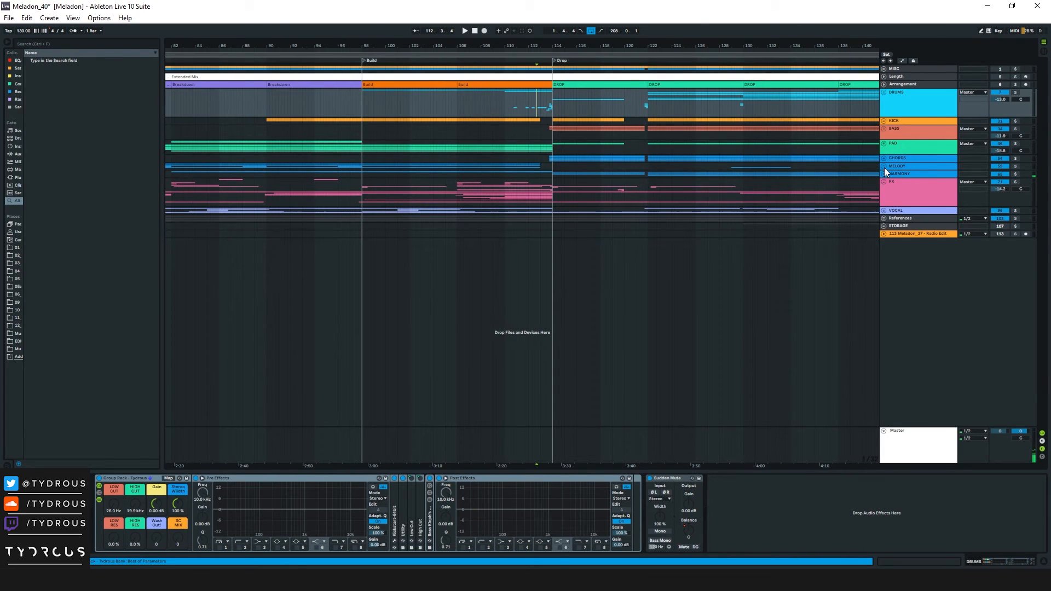
pyautogui.click(883, 166)
pyautogui.scroll(-5, 878, 267)
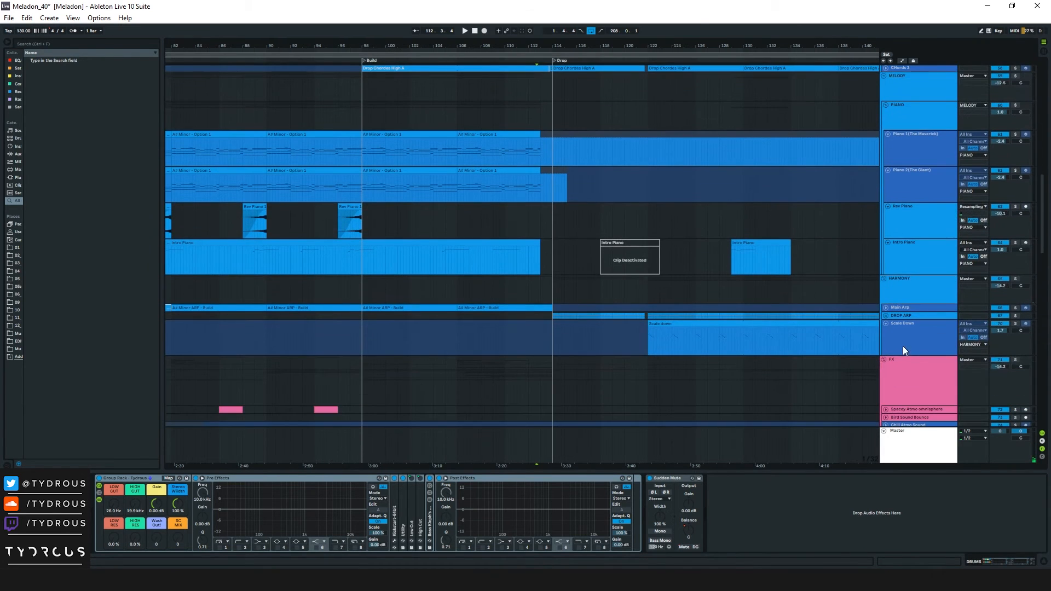
pyautogui.click(903, 347)
pyautogui.hscroll(7, 656, 219)
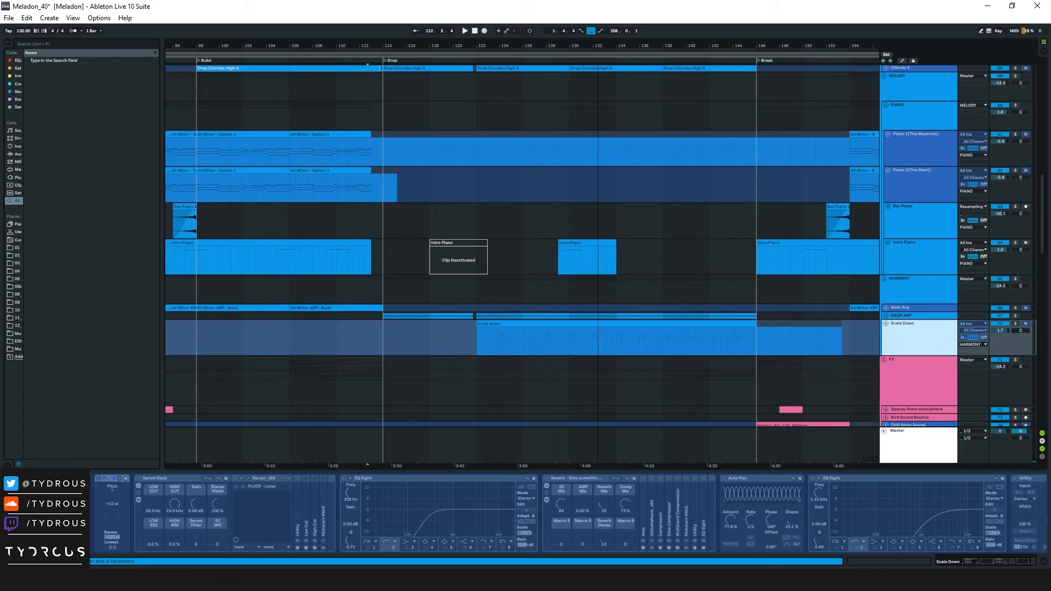
# Step: Unfreeze the Scale Down track and select its clip in the Drop
pyautogui.click(509, 325)
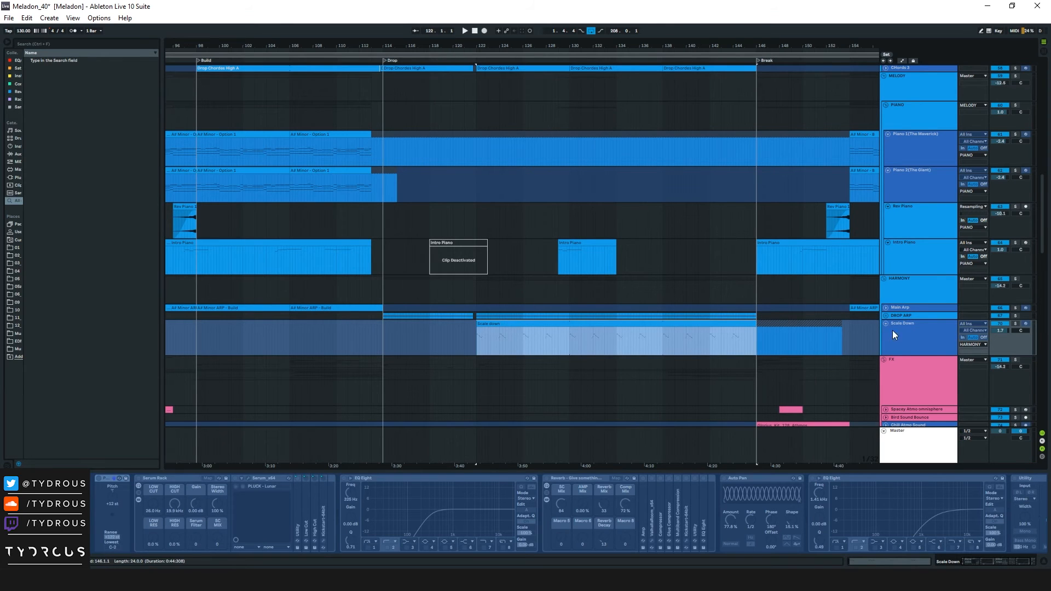
pyautogui.rightClick(935, 334)
pyautogui.click(960, 383)
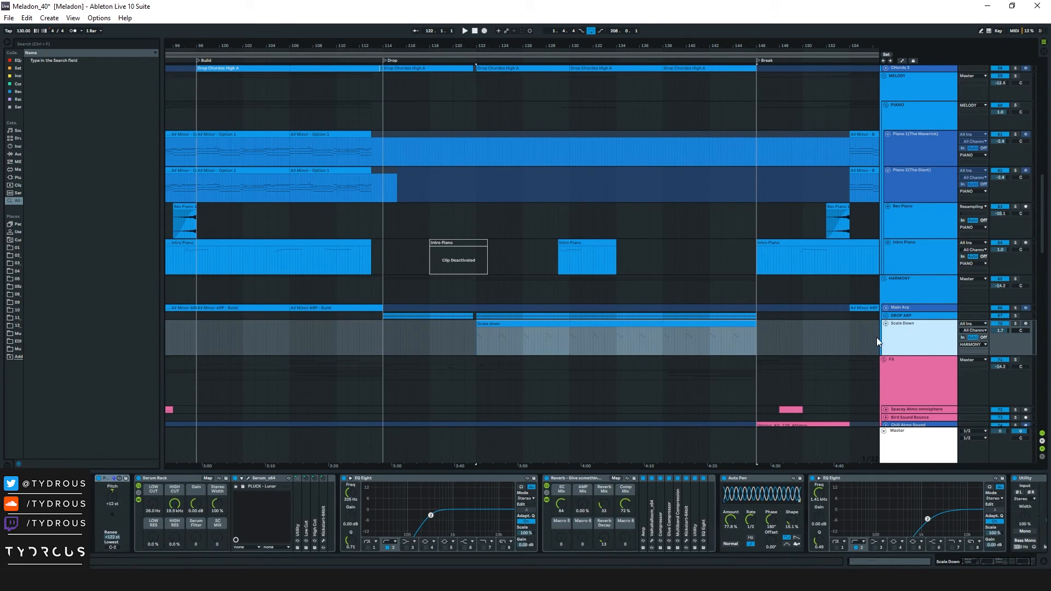
pyautogui.click(548, 327)
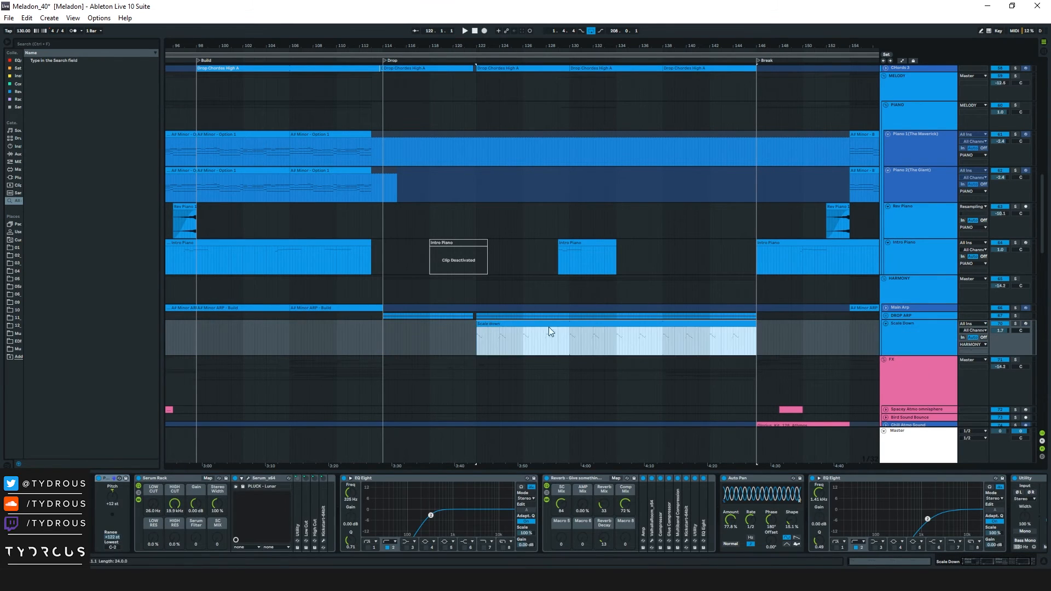
# Step: Solo the Scale Down track and play its clip from bar 122
pyautogui.click(1014, 324)
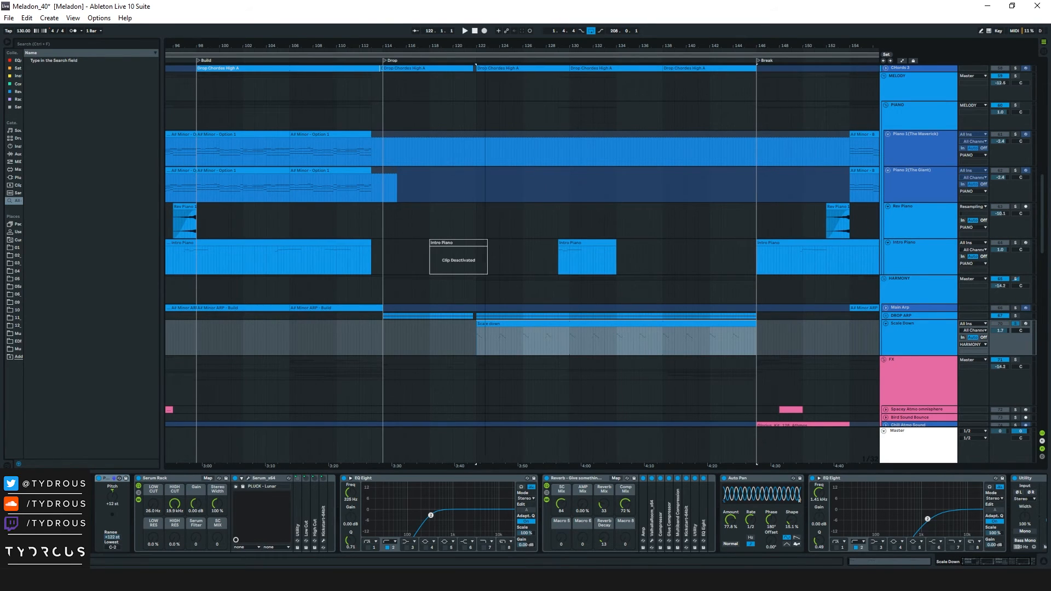
pyautogui.moveTo(485, 48); pyautogui.dragTo(485, 164)
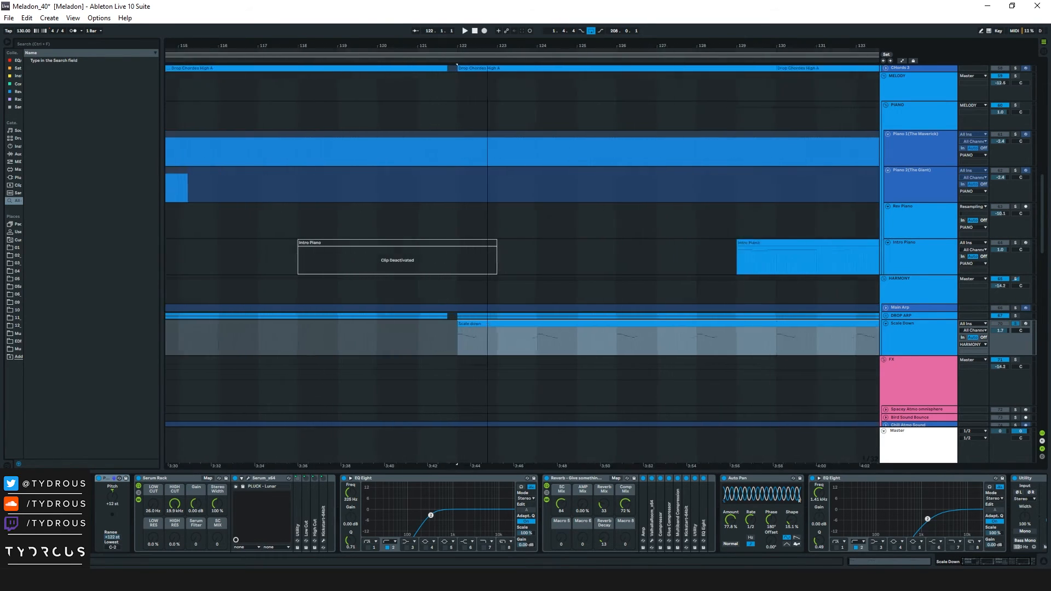
pyautogui.click(493, 324)
pyautogui.press('space')
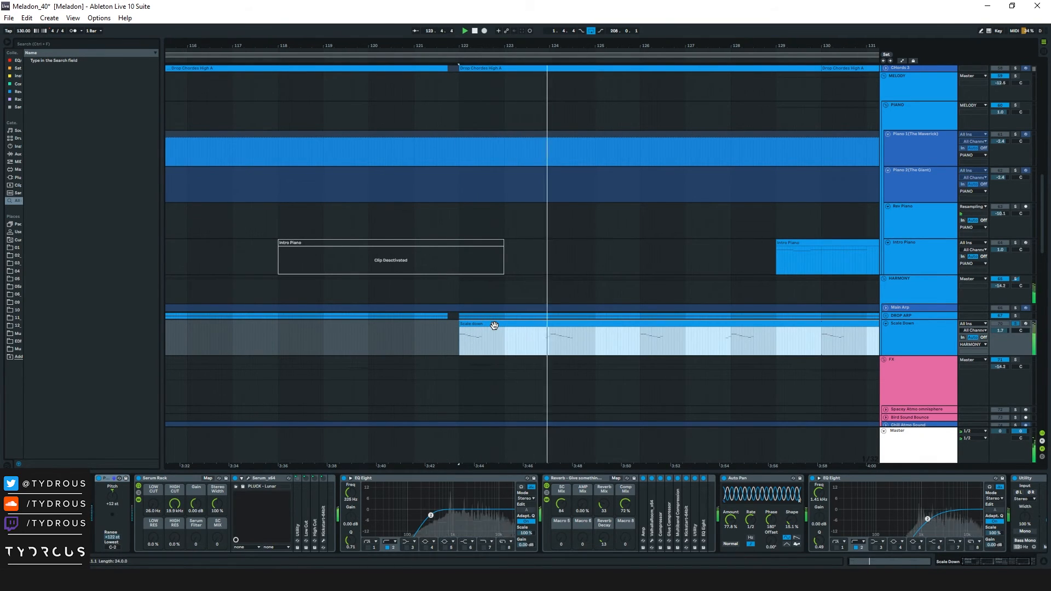
# Step: View the Scale Down track's Serum patch PLUCK - Lunar, moving its window clear of the device chain before closing it
pyautogui.click(247, 478)
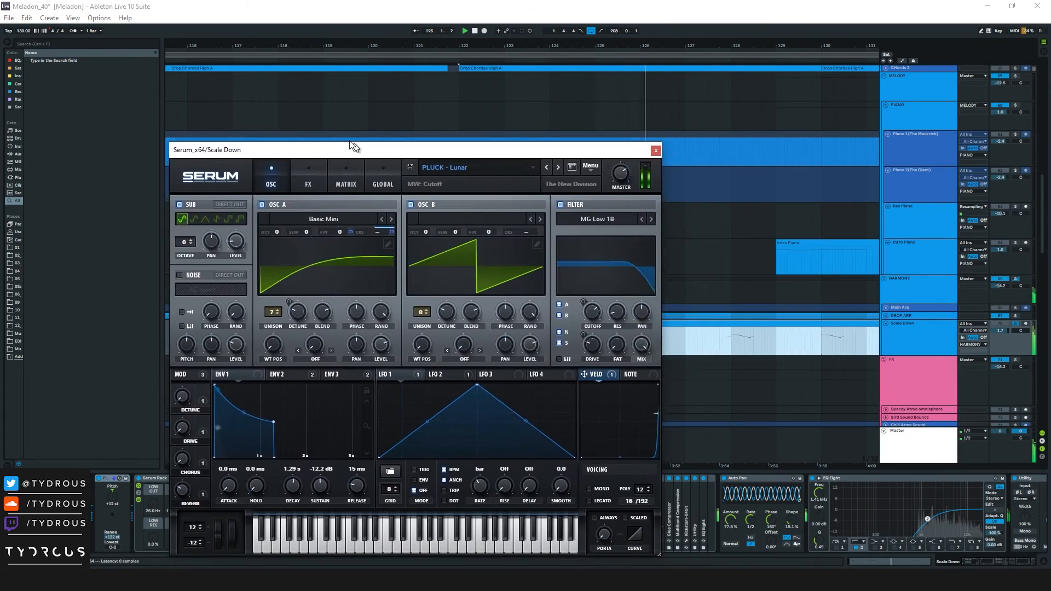
pyautogui.moveTo(352, 145); pyautogui.dragTo(270, 94)
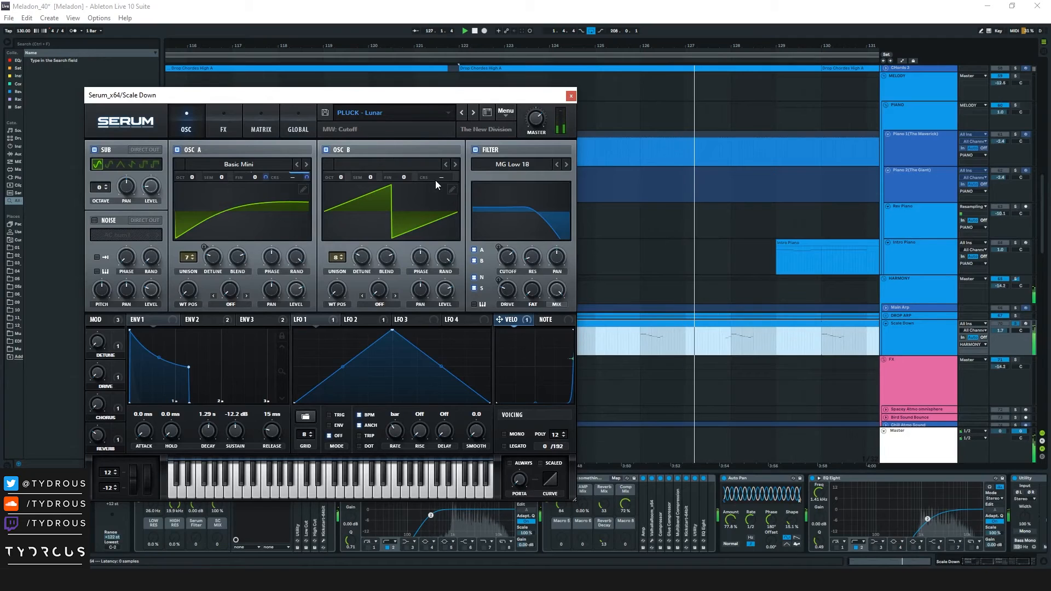
pyautogui.moveTo(436, 101); pyautogui.dragTo(443, 53)
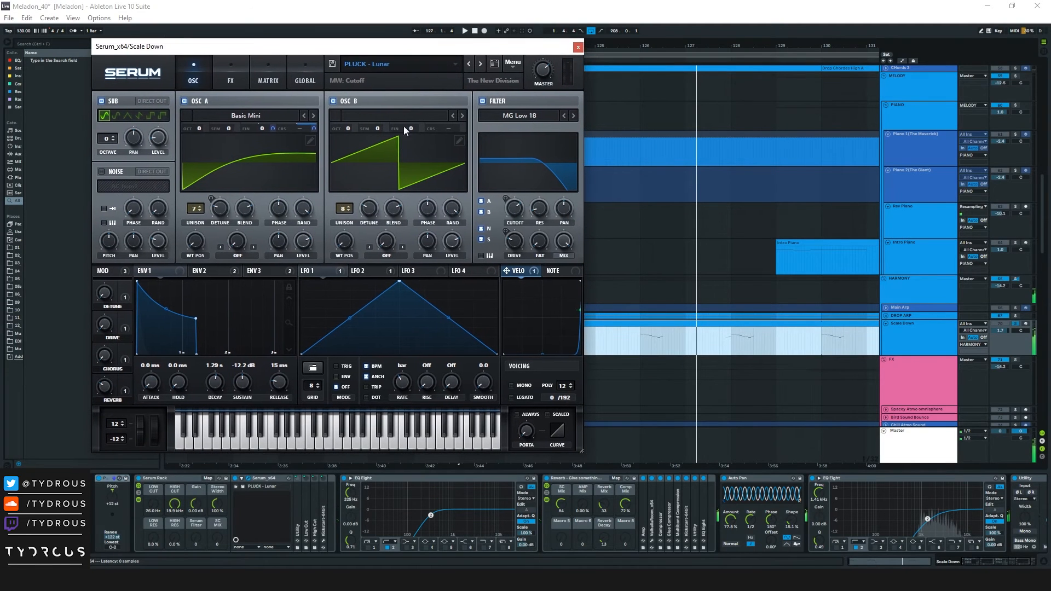
pyautogui.click(578, 49)
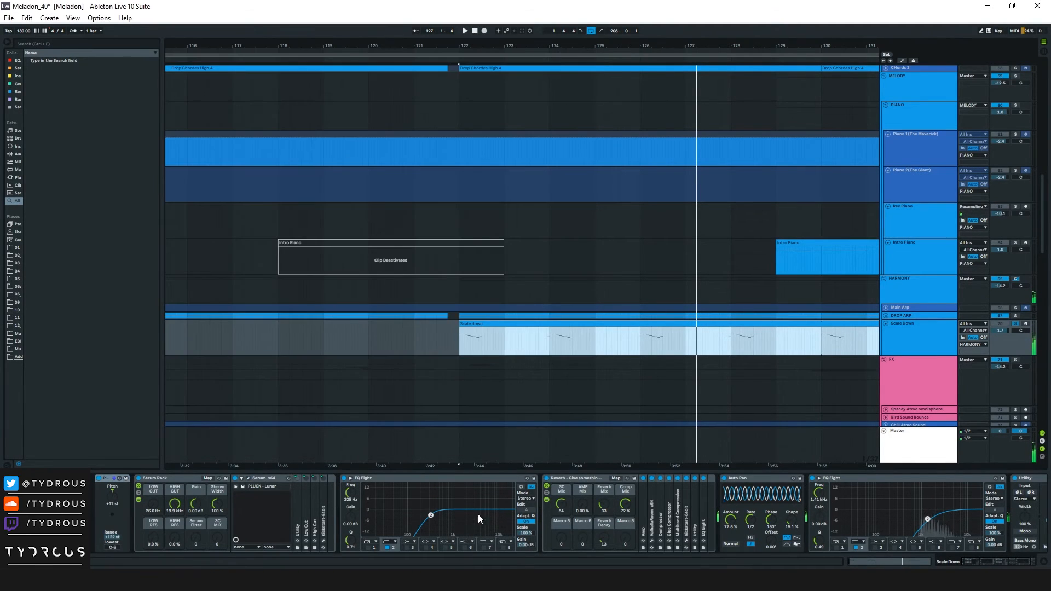
# Step: Select Scale Down's Auto Pan device, then fold the Scale Down track and select the HARMONY group
pyautogui.click(747, 478)
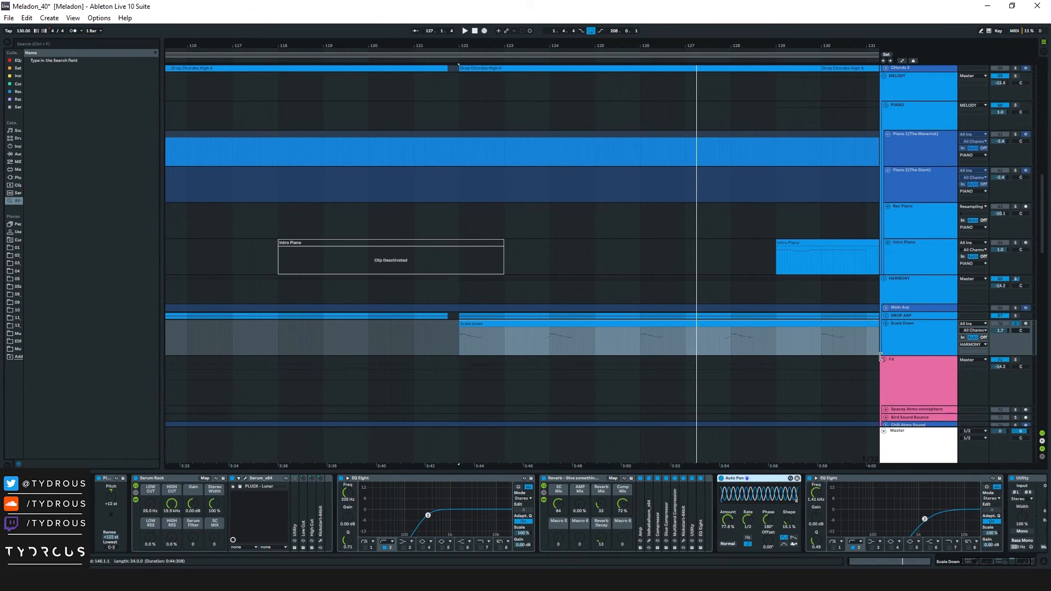
pyautogui.click(897, 331)
pyautogui.click(885, 323)
pyautogui.click(905, 290)
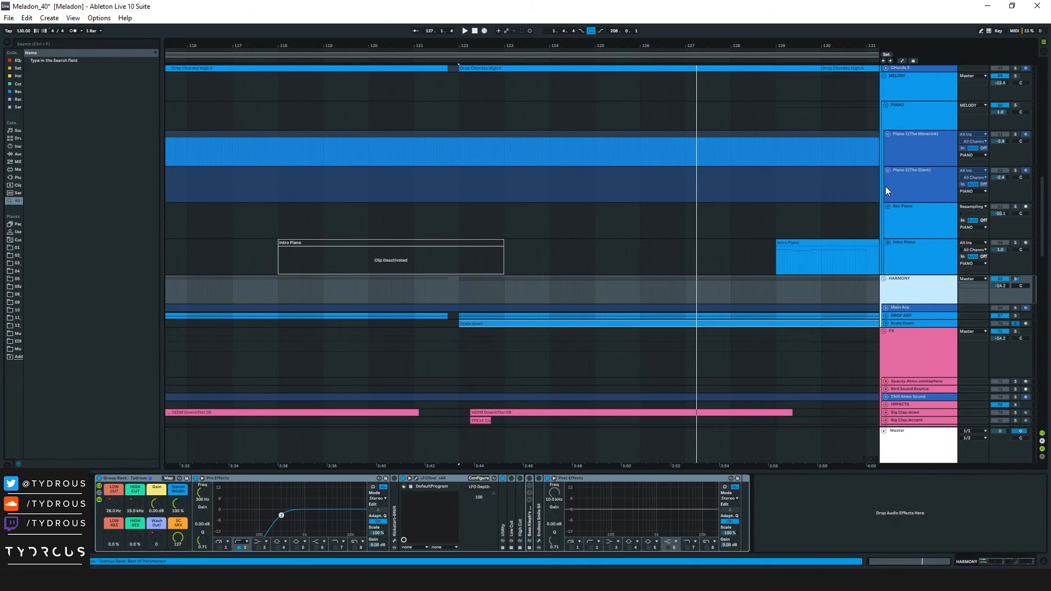
# Step: Unfold the Scale Down track, open its Drop clip in the MIDI note editor, select the first half's notes and close the editor
pyautogui.moveTo(818, 44); pyautogui.dragTo(746, 175)
pyautogui.click(885, 323)
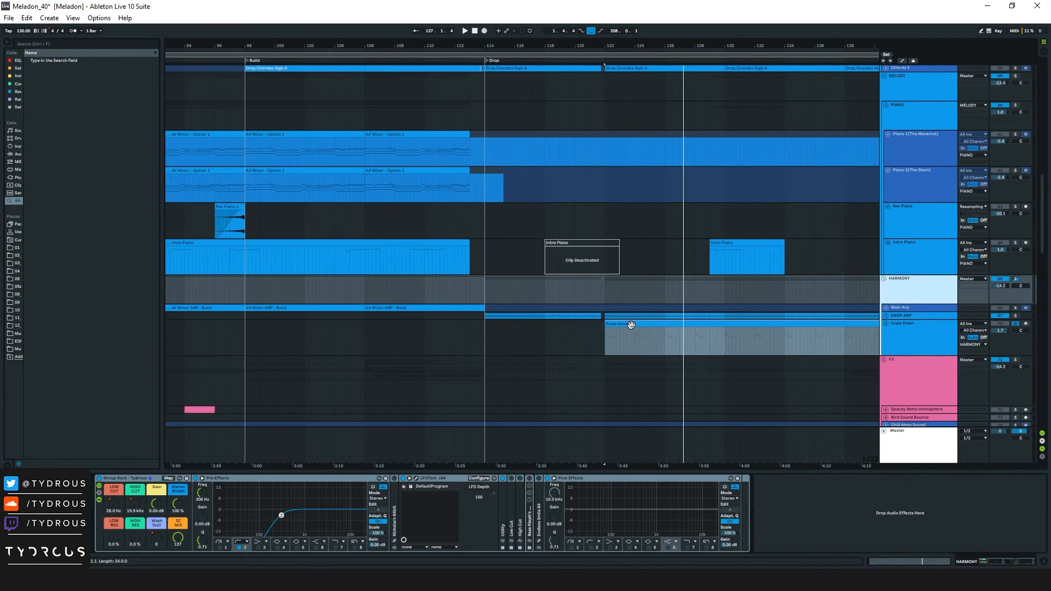
pyautogui.doubleClick(629, 331)
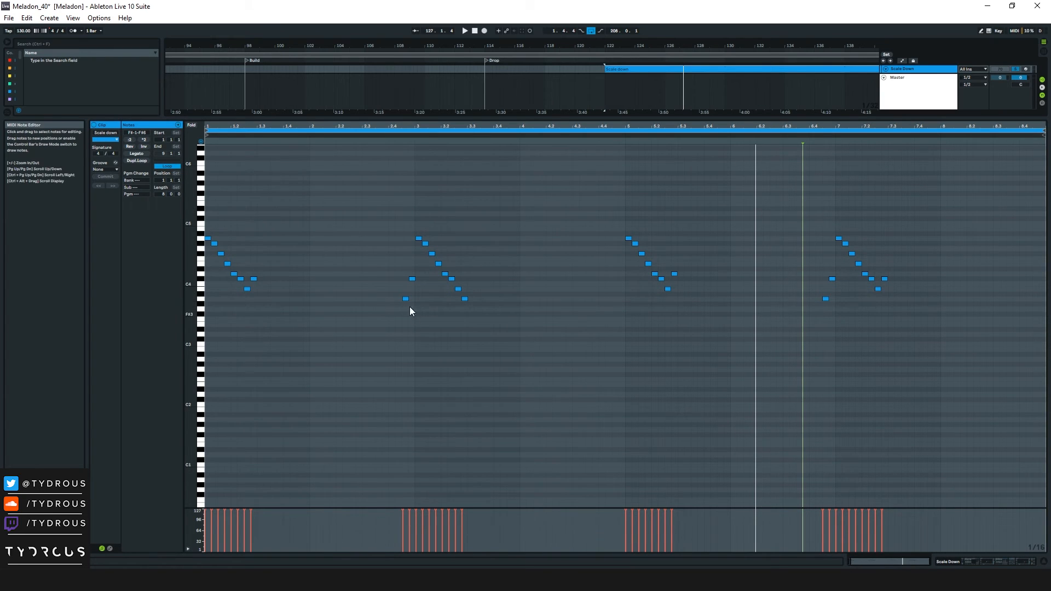
pyautogui.moveTo(208, 218); pyautogui.dragTo(523, 348)
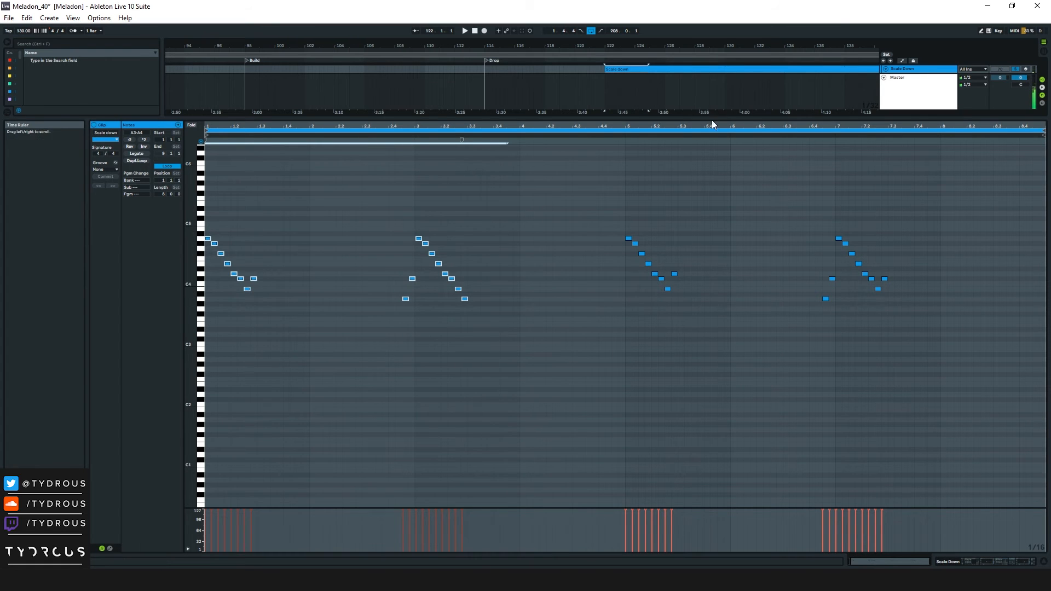
pyautogui.hotkey('ctrl', 'alt', 'l')
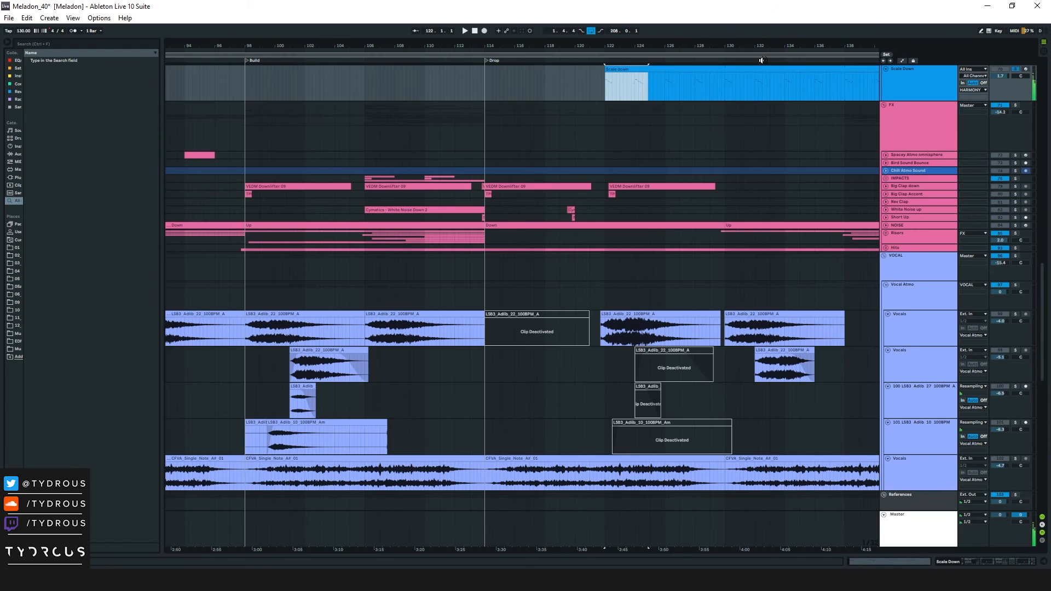
# Step: Select the FX group, fold all track groups and bring the whole arrangement into view
pyautogui.moveTo(766, 49); pyautogui.dragTo(763, 34)
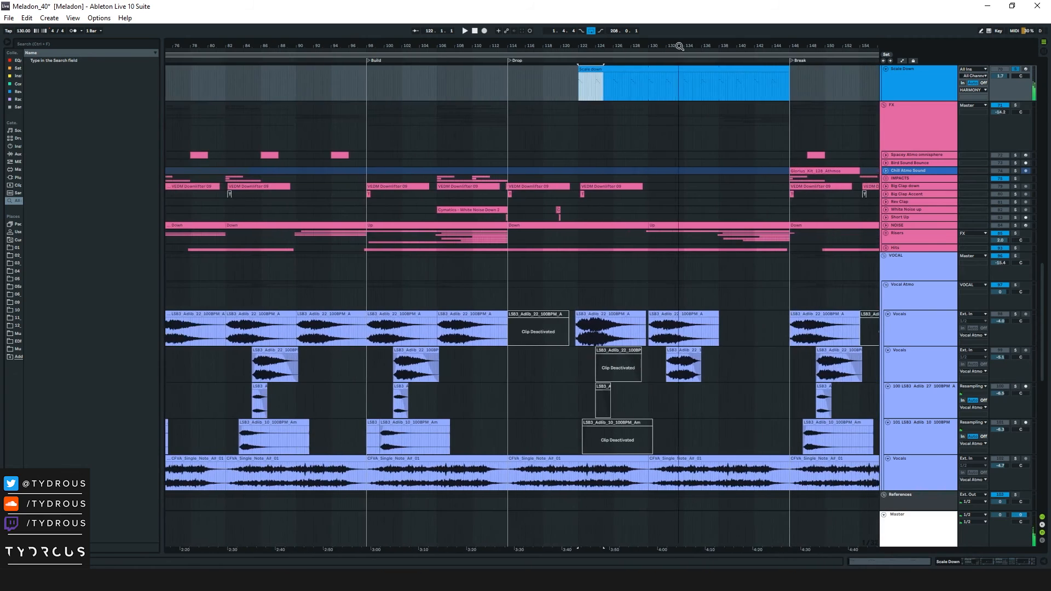
pyautogui.click(898, 119)
pyautogui.keyDown('alt'); pyautogui.click(883, 105); pyautogui.keyUp('alt')
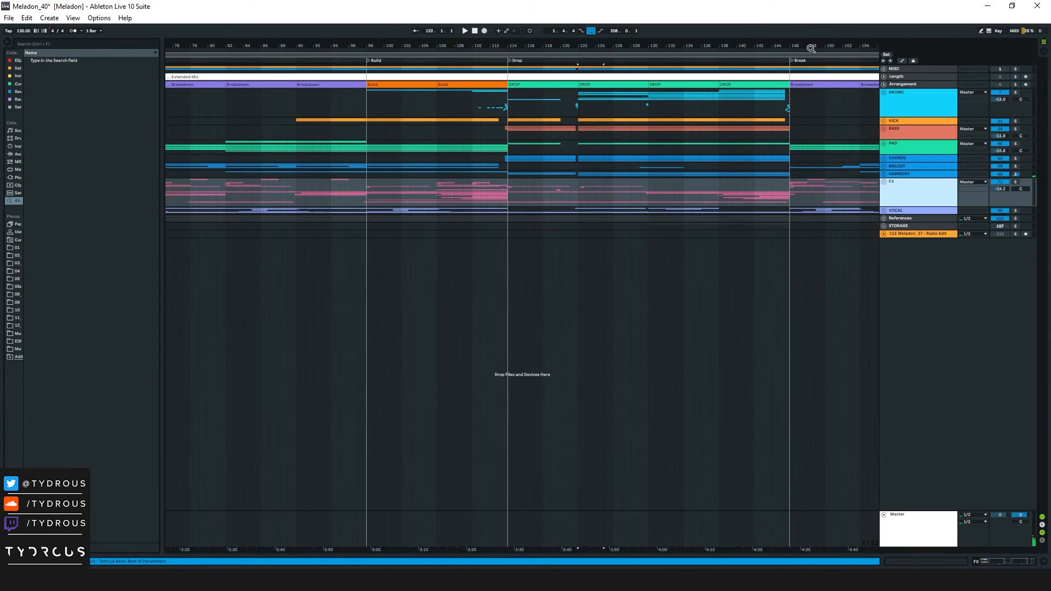
pyautogui.moveTo(780, 44); pyautogui.dragTo(780, 16)
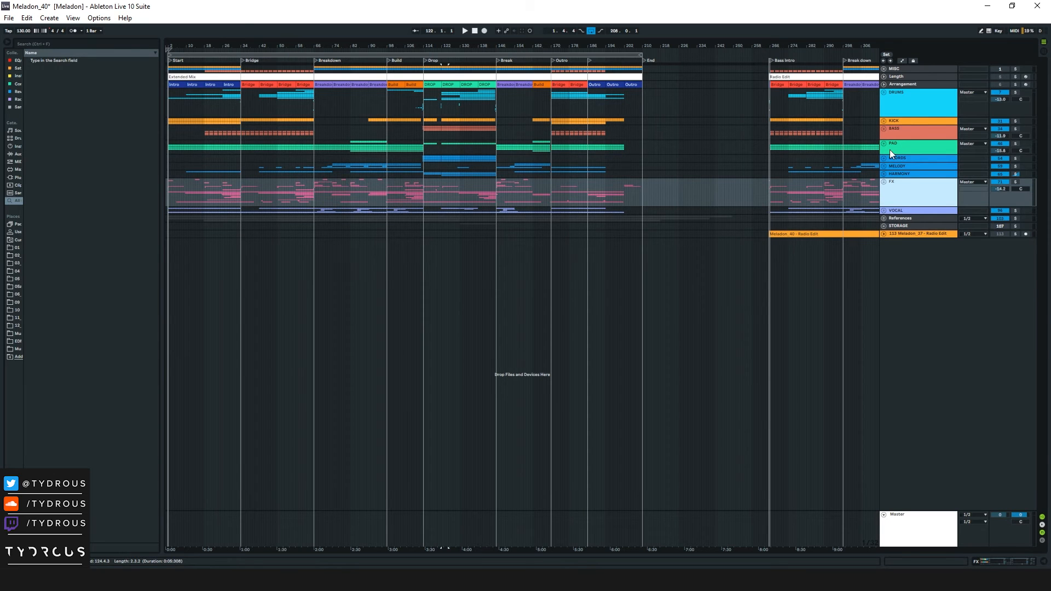
pyautogui.moveTo(425, 47)
pyautogui.mouseDown()
pyautogui.moveTo(425, 60)
pyautogui.moveTo(425, 47)
pyautogui.mouseUp()
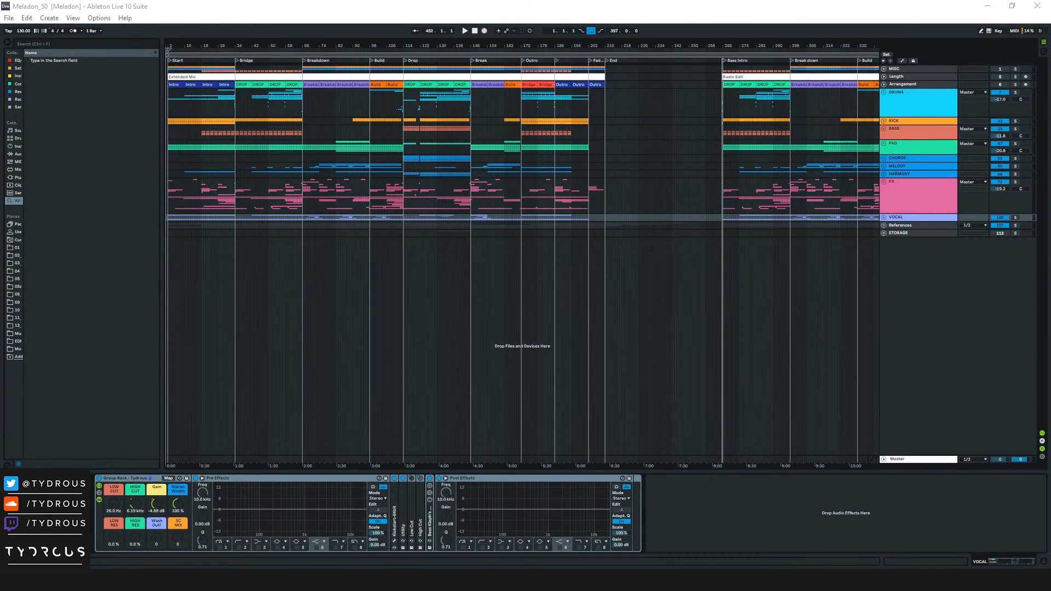
# Step: Play the Meladon_50 arrangement from the Start marker, then skip playback ahead to the last part of the Intro
pyautogui.click(936, 295)
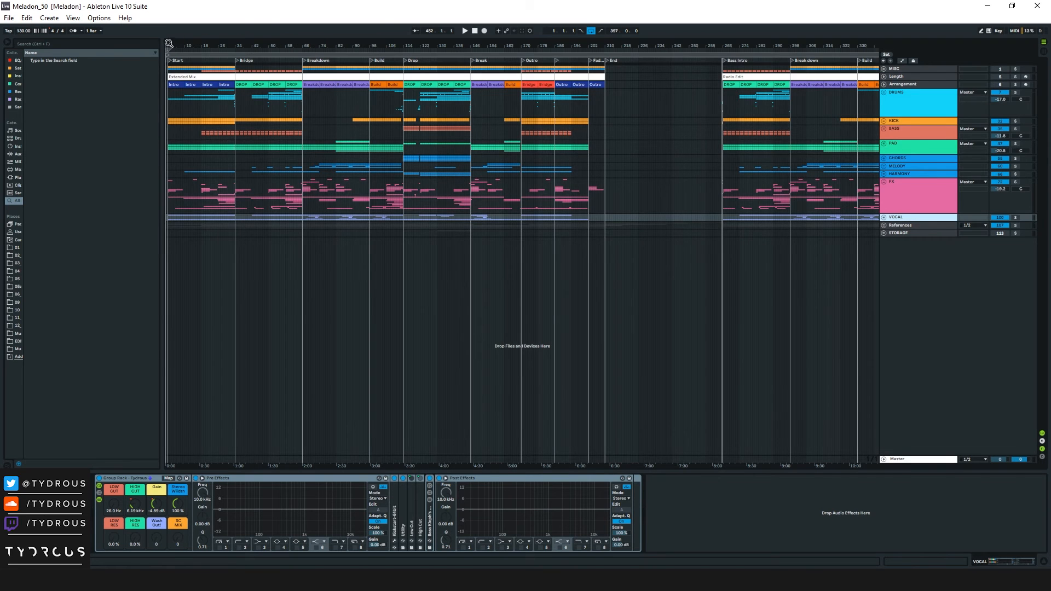
pyautogui.moveTo(170, 43); pyautogui.dragTo(213, 128)
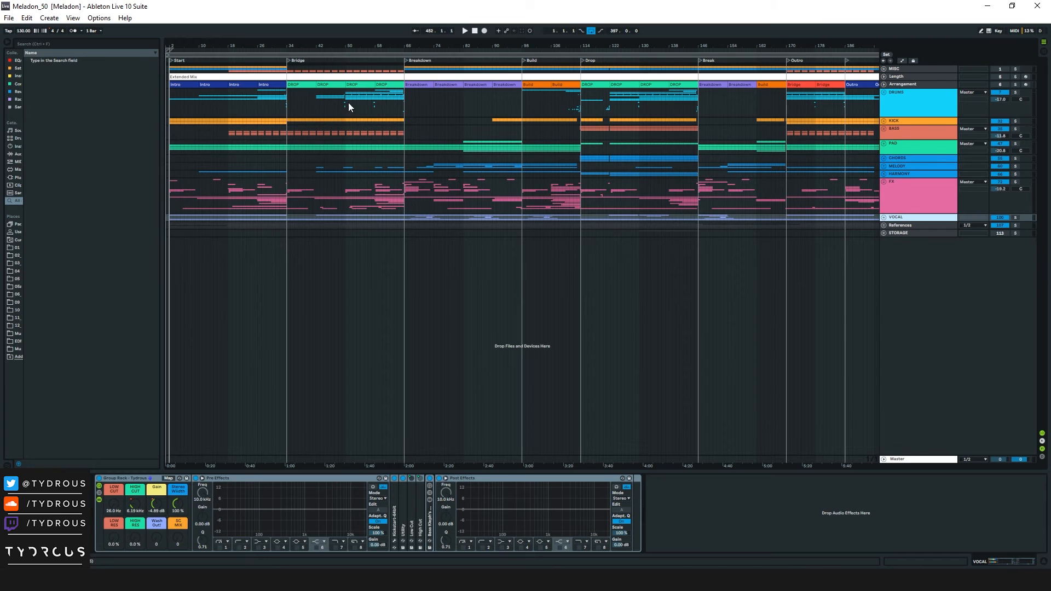
pyautogui.click(180, 60)
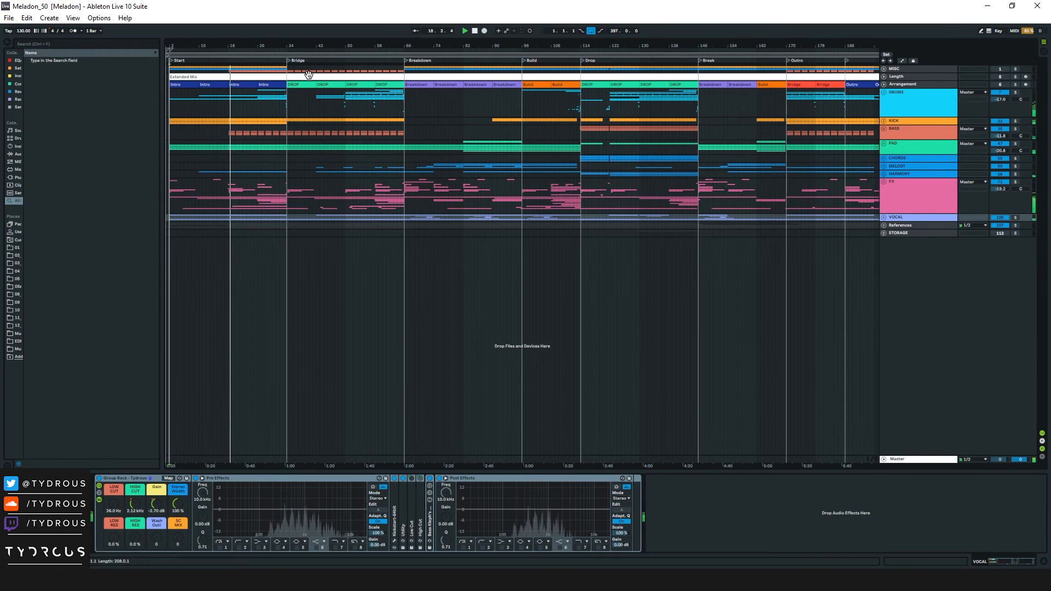
pyautogui.click(276, 60)
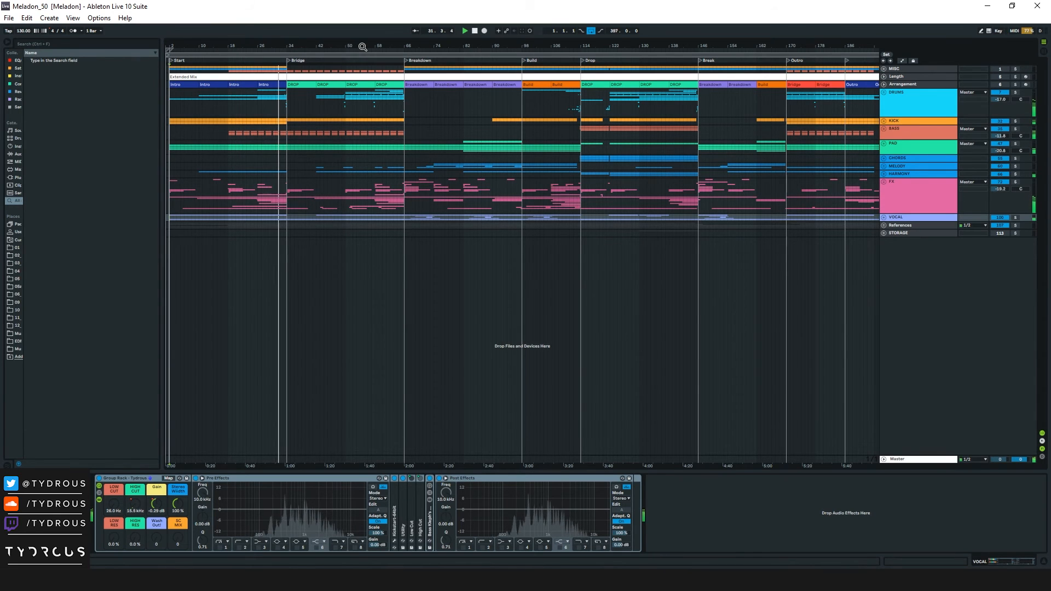
# Step: Listen to the transition into the Bridge, then skip playback to just before its third DROP section and follow it to the Breakdown
pyautogui.moveTo(287, 43); pyautogui.dragTo(324, 42)
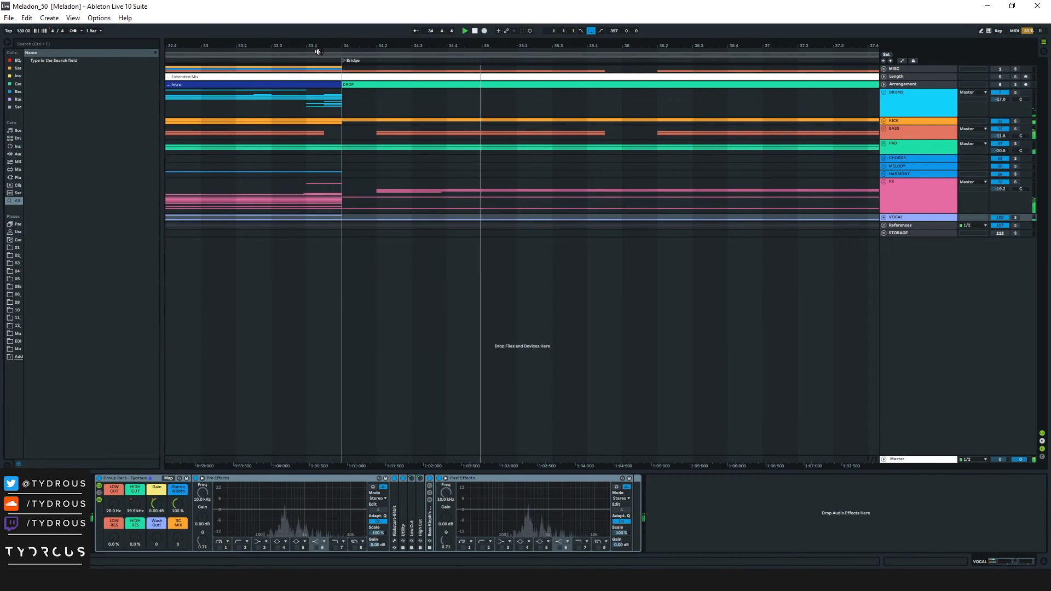
pyautogui.moveTo(318, 52); pyautogui.dragTo(318, 42)
pyautogui.moveTo(391, 41); pyautogui.dragTo(391, 27)
pyautogui.click(517, 59)
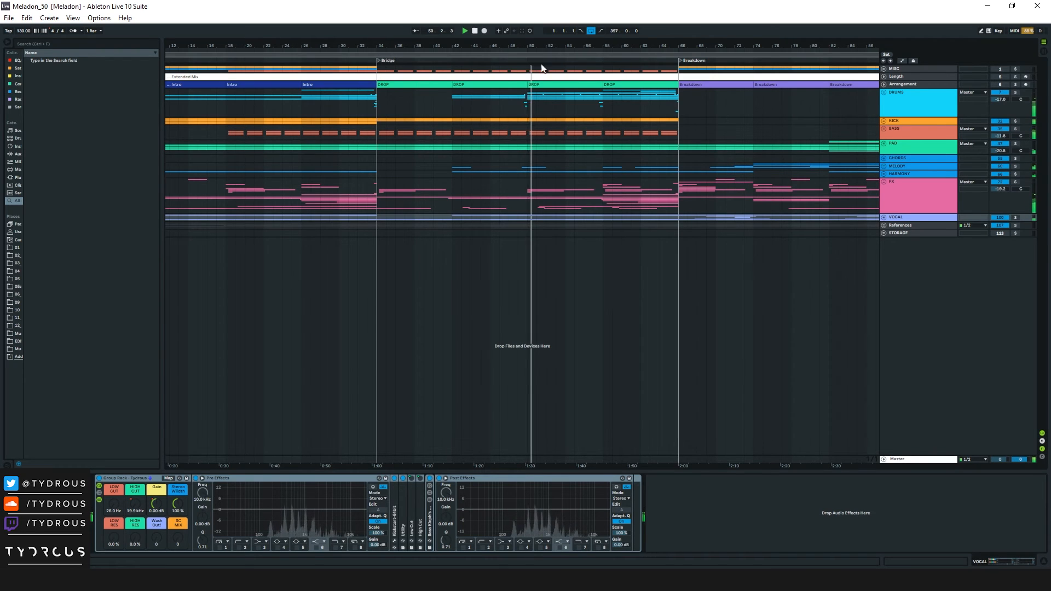
pyautogui.moveTo(613, 45); pyautogui.dragTo(533, 44)
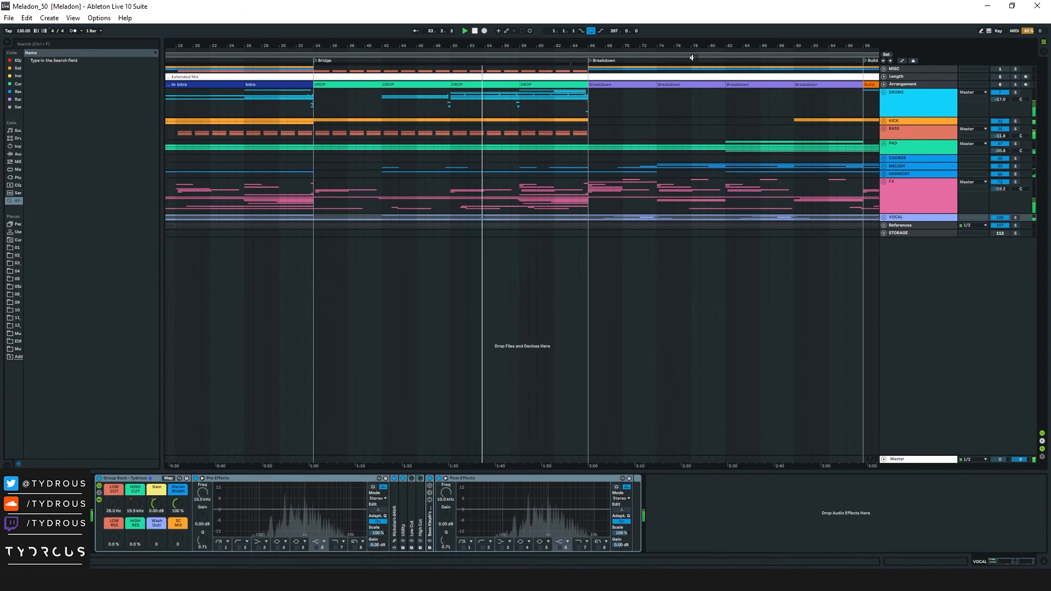
pyautogui.moveTo(697, 41); pyautogui.dragTo(694, 23)
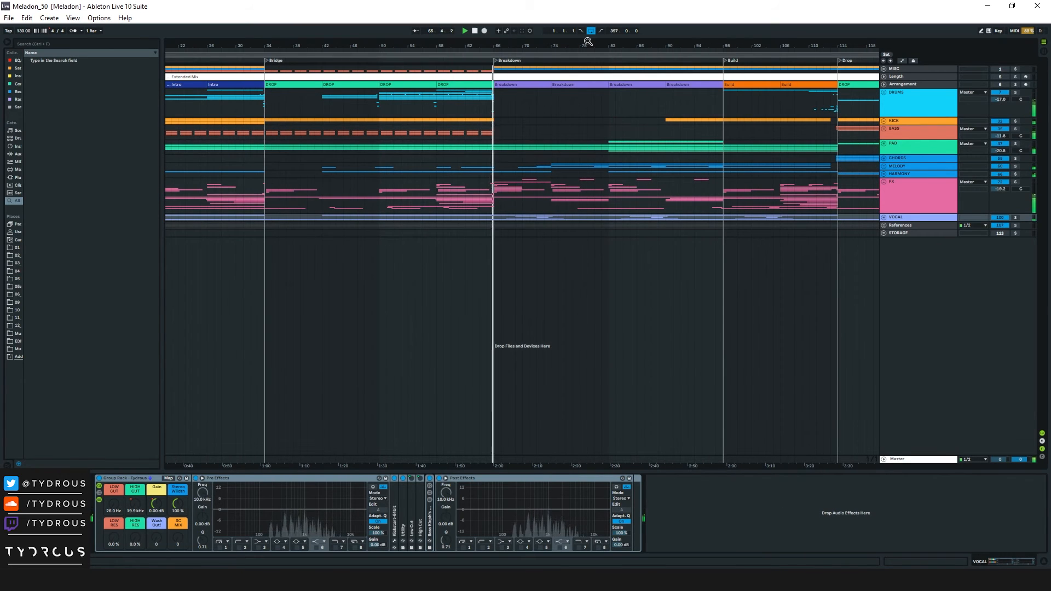
# Step: Listen to the Breakdown, skip playback to the Build's second half and play on through the Drop into the Break
pyautogui.moveTo(712, 46); pyautogui.dragTo(503, 60)
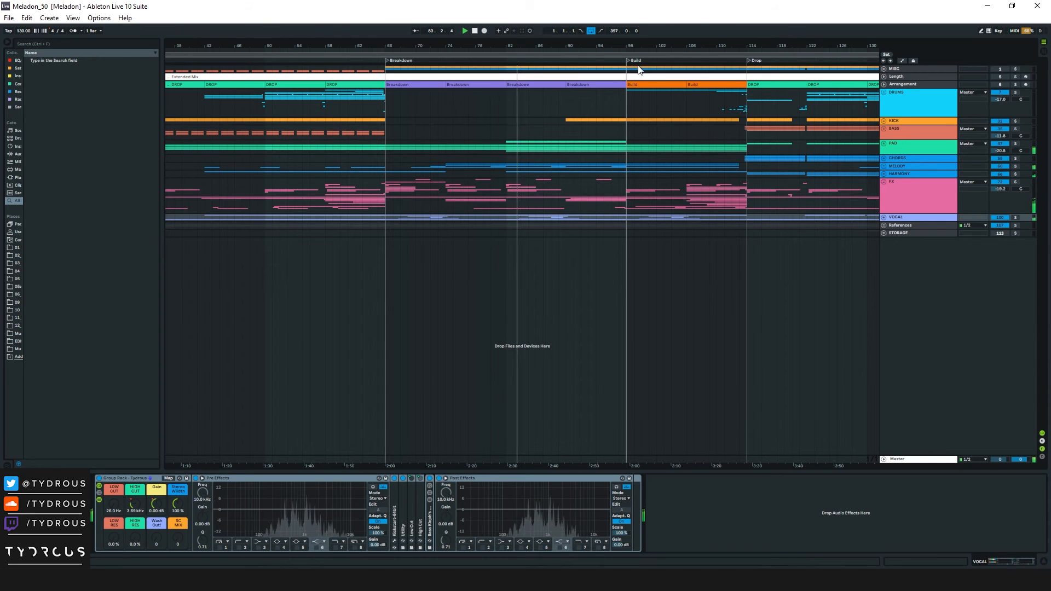
pyautogui.click(696, 58)
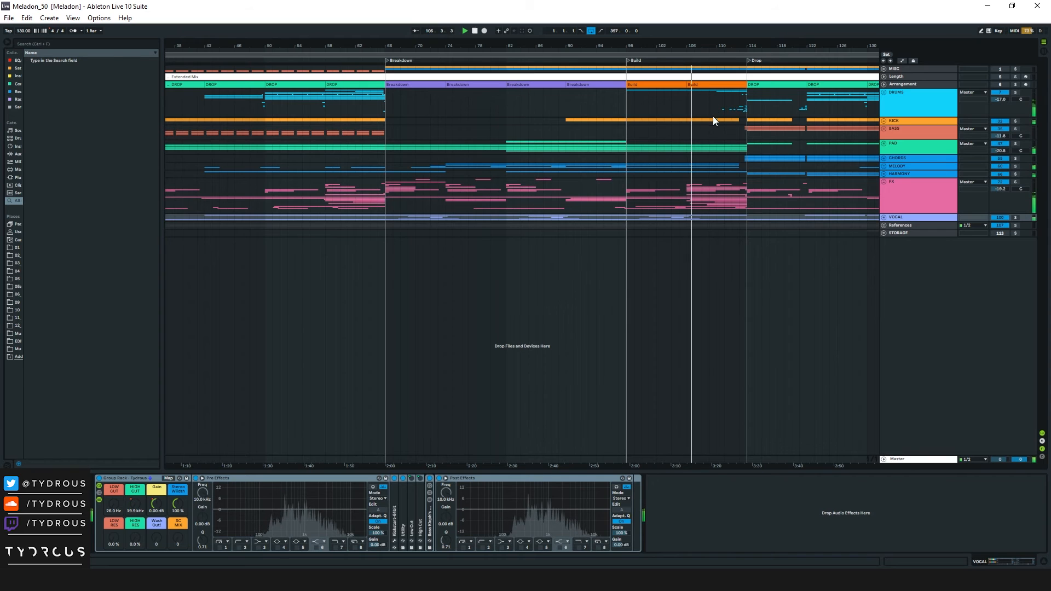
pyautogui.moveTo(757, 43); pyautogui.dragTo(589, 50)
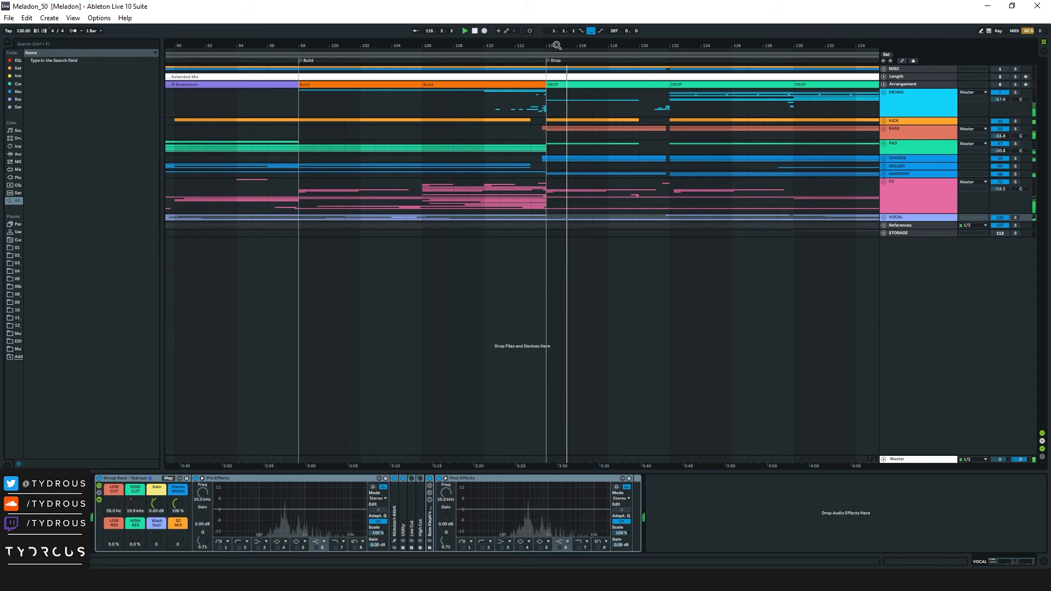
pyautogui.moveTo(675, 43); pyautogui.dragTo(536, 31)
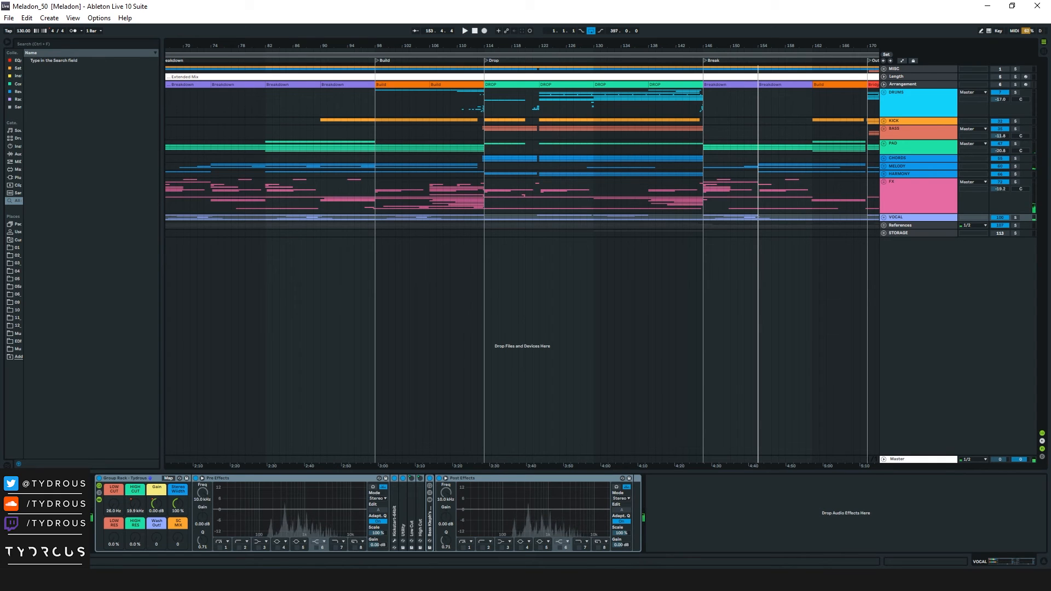
# Step: Unfold the BASS group, inspect DROP BASS and fold it, then select the INTRO BASS group
pyautogui.moveTo(593, 44); pyautogui.dragTo(638, 42)
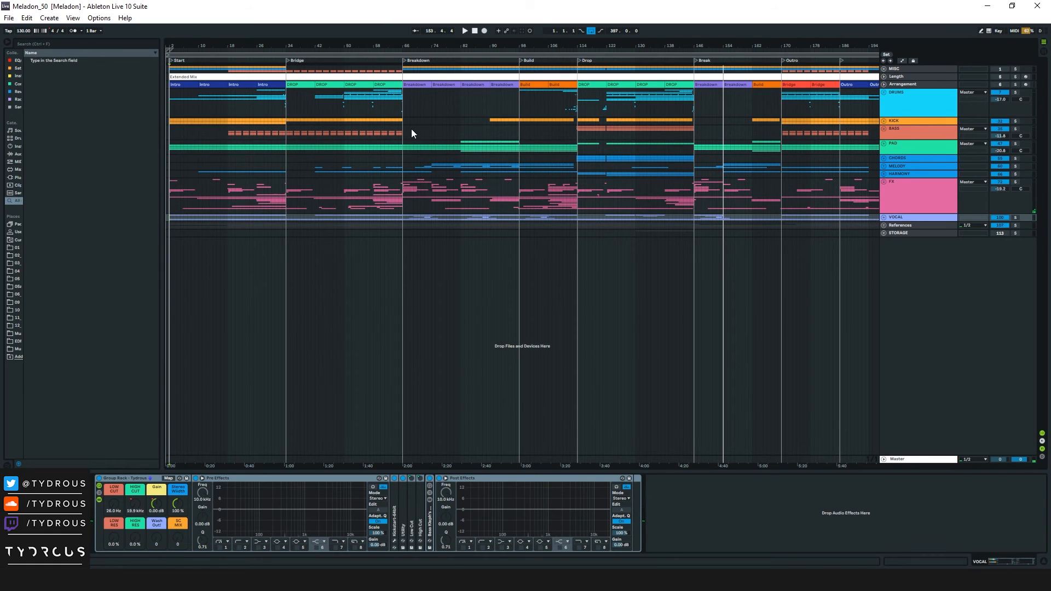
pyautogui.click(285, 112)
pyautogui.click(885, 130)
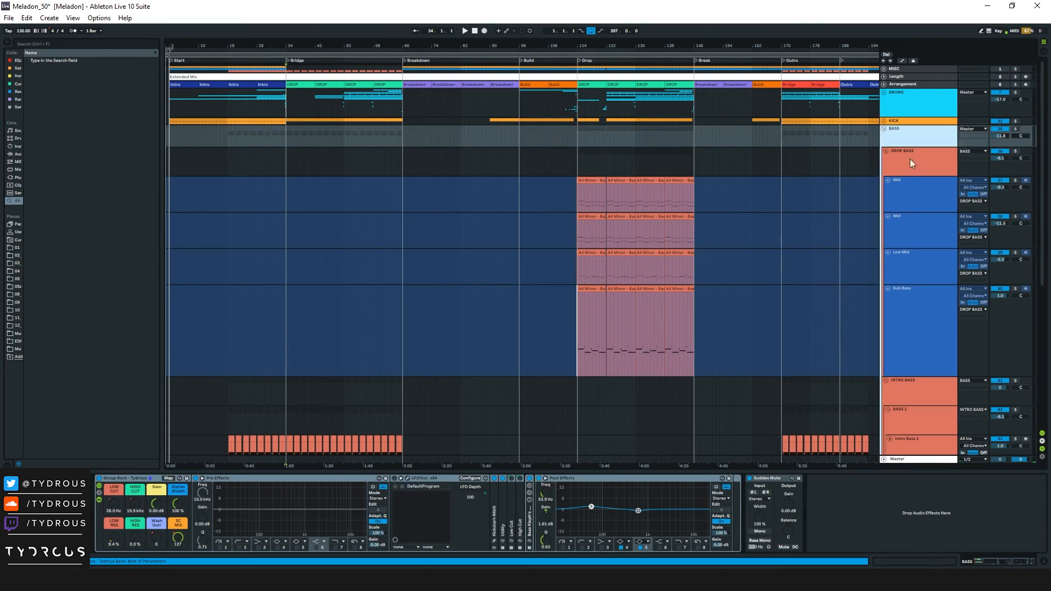
pyautogui.click(914, 162)
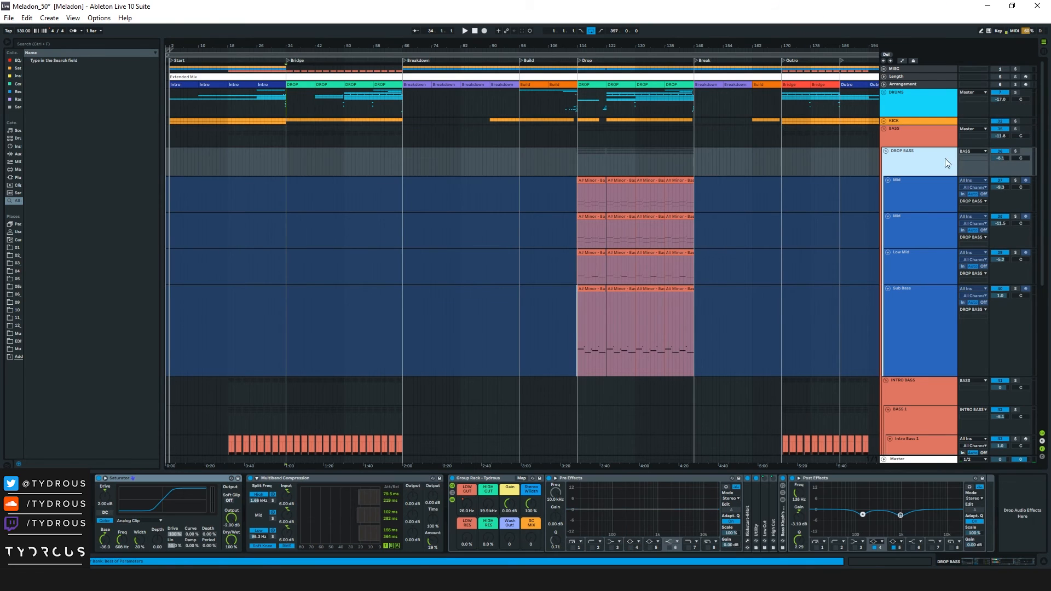
pyautogui.click(886, 151)
pyautogui.click(893, 164)
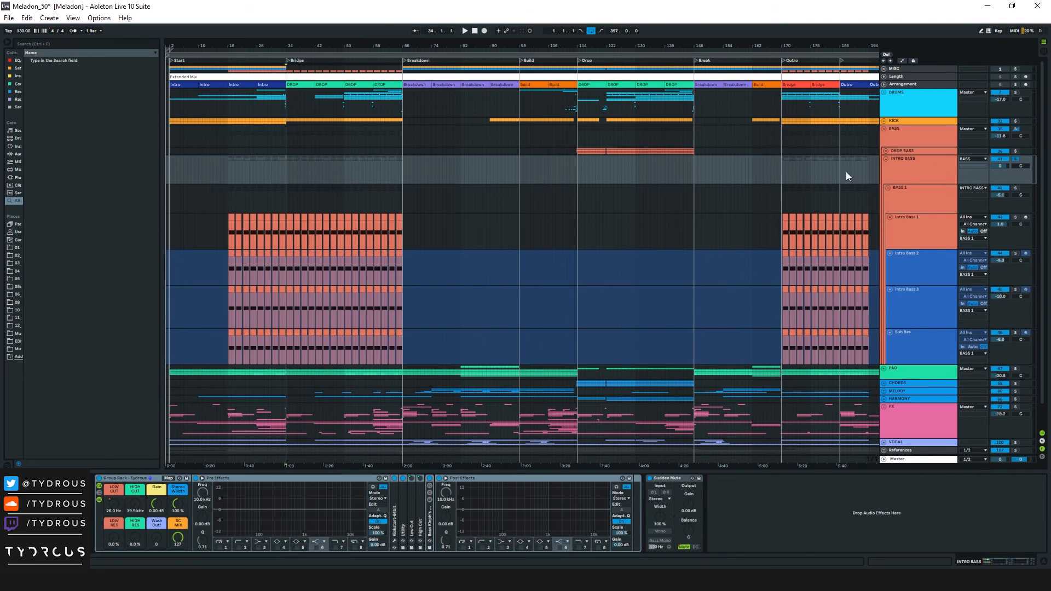
# Step: Play the soloed INTRO BASS group from the start of the Bridge at bar 34, then stop playback
pyautogui.moveTo(286, 39); pyautogui.dragTo(341, 54)
pyautogui.press('space')
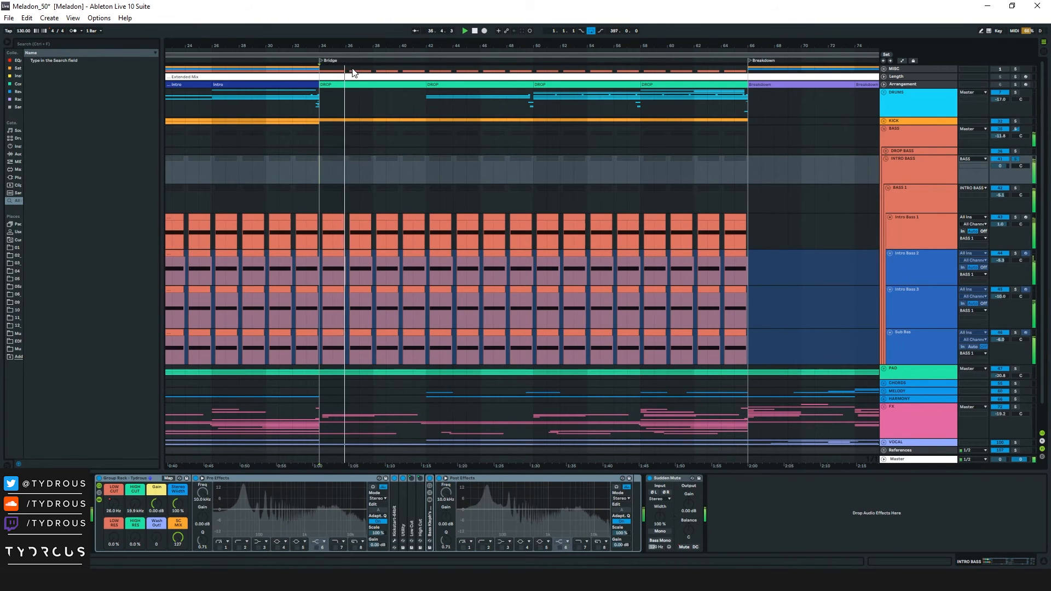
pyautogui.press('space')
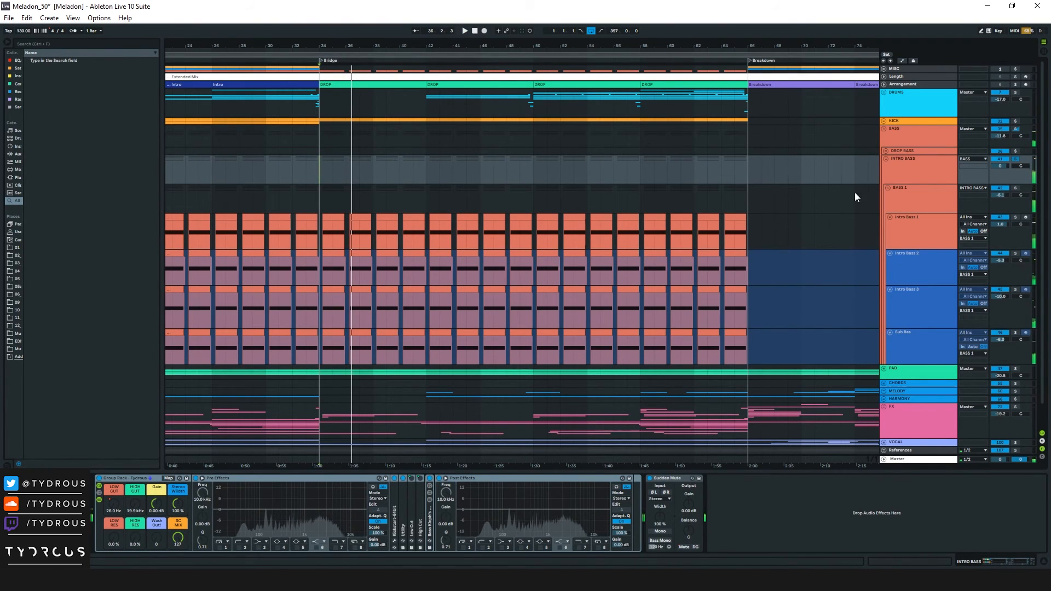
# Step: View the KICK track's devices, fold the BASS group and select it to show its effects chain
pyautogui.click(901, 122)
pyautogui.click(885, 128)
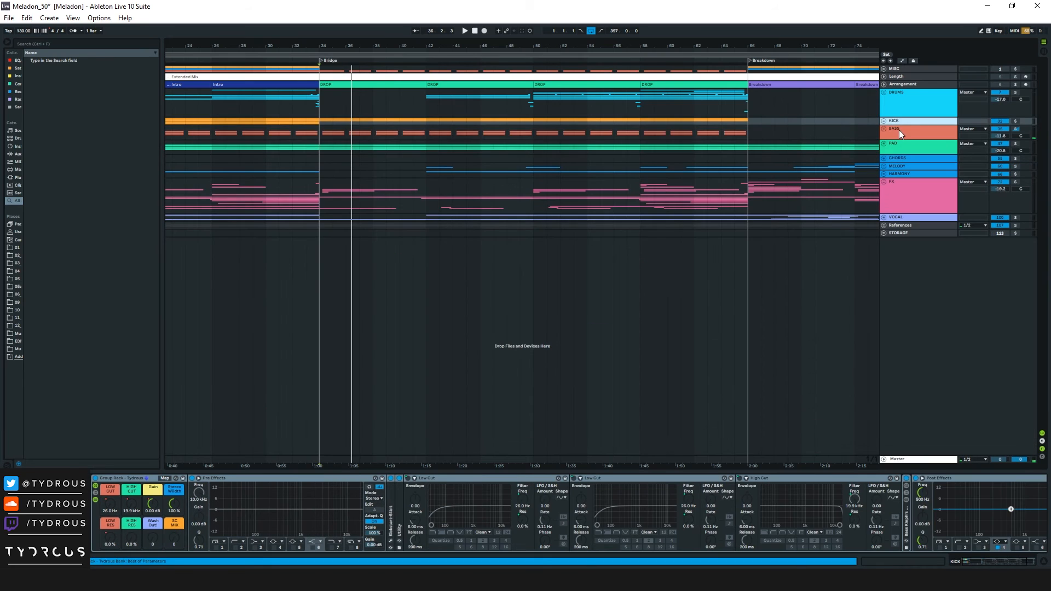
pyautogui.click(898, 130)
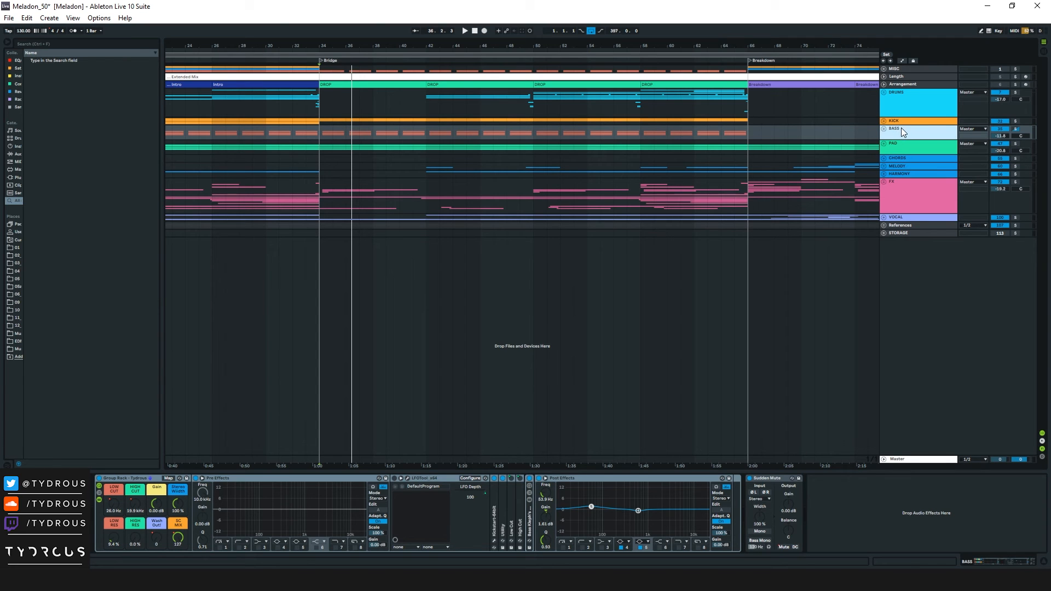
# Step: Select the BASS group's three-bar section from bar 35 and listen to the bass in the Bridge
pyautogui.moveTo(553, 46); pyautogui.dragTo(451, 73)
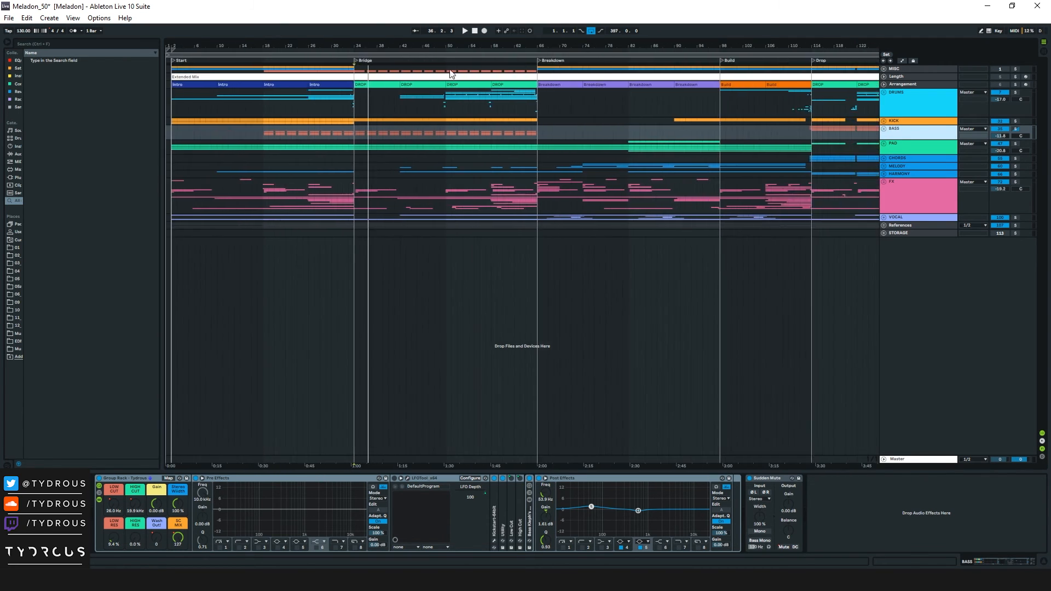
pyautogui.click(364, 129)
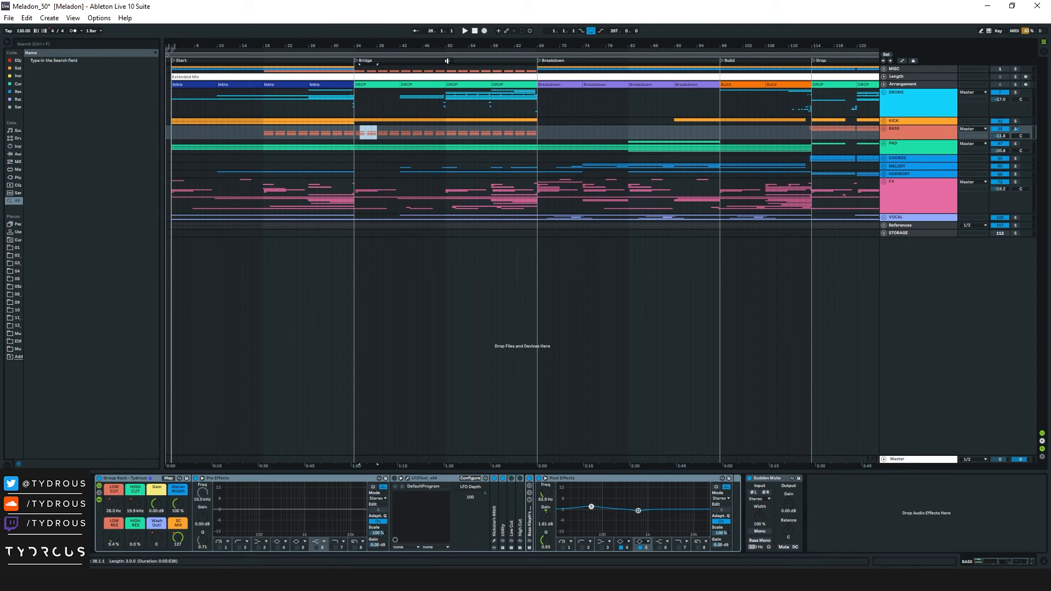
pyautogui.moveTo(427, 48)
pyautogui.mouseDown()
pyautogui.moveTo(427, 33)
pyautogui.moveTo(481, 95)
pyautogui.mouseUp()
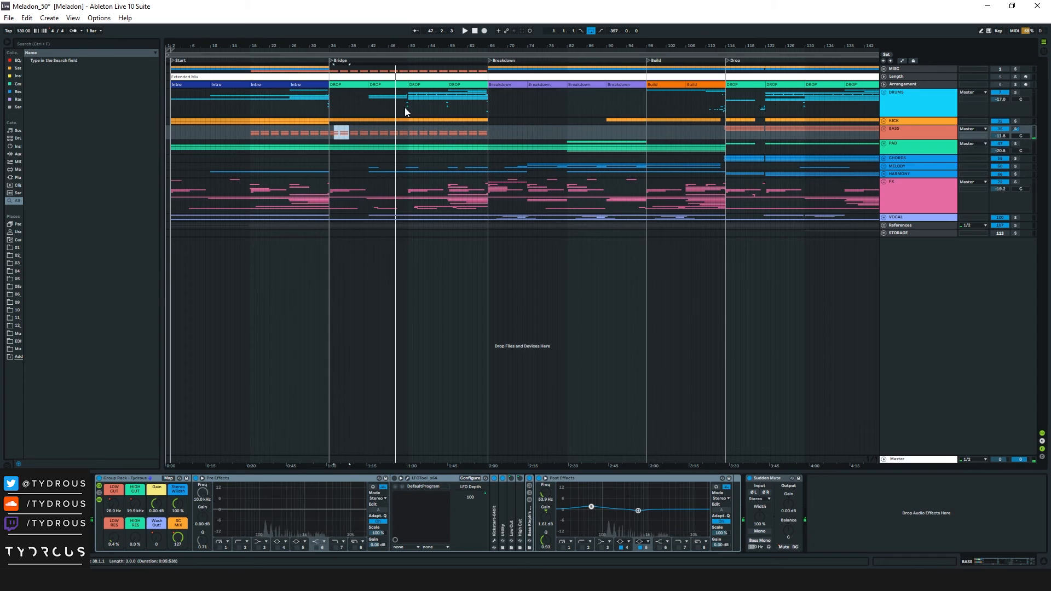
# Step: Solo the DRUMS group and play its fill from bar 49 into the Bridge's third DROP section, then stop
pyautogui.moveTo(407, 44); pyautogui.dragTo(440, 107)
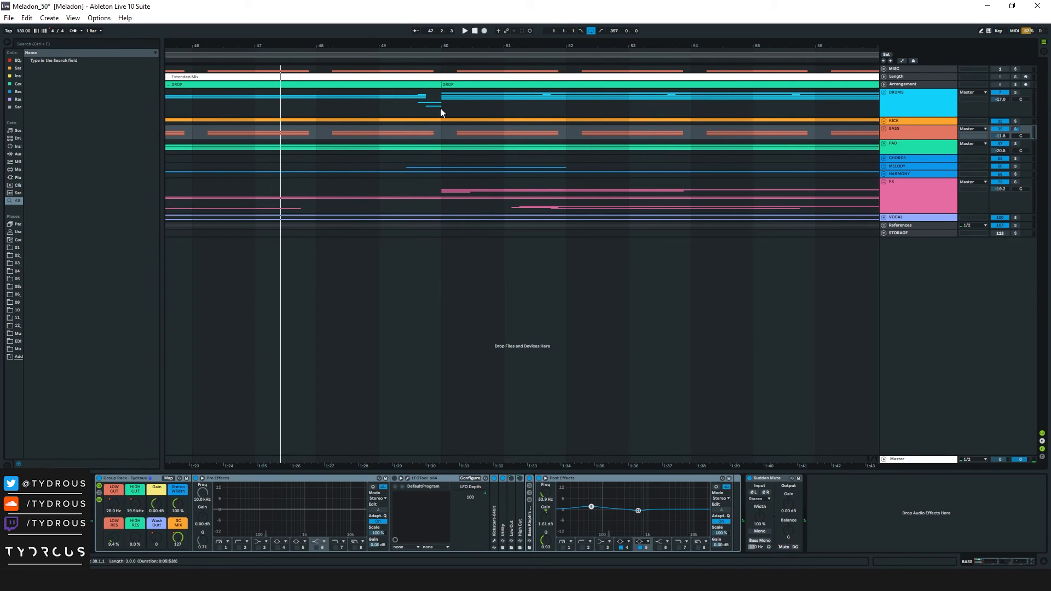
pyautogui.moveTo(520, 44); pyautogui.dragTo(428, 114)
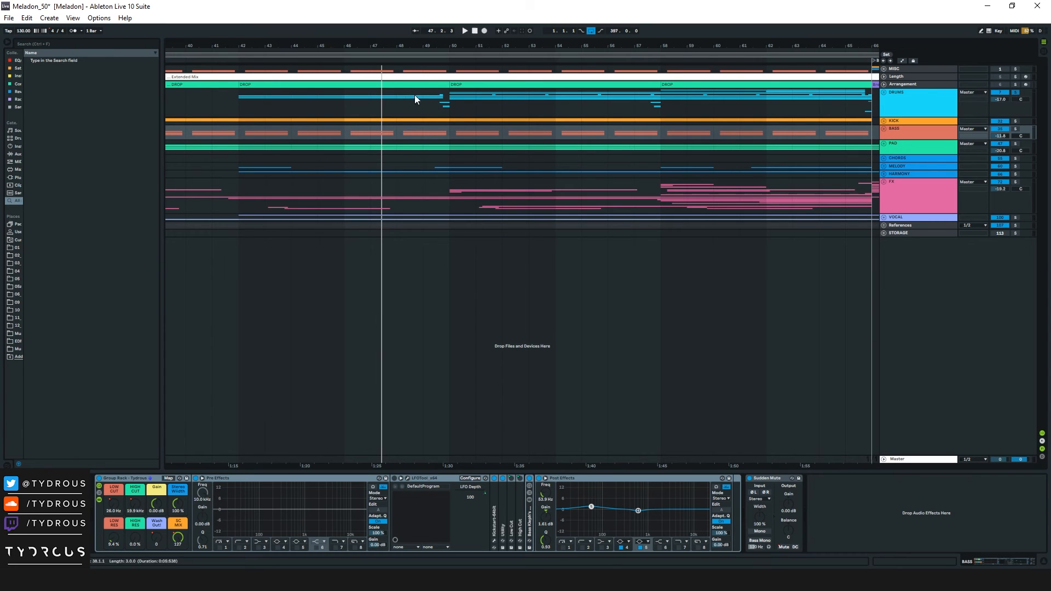
pyautogui.click(421, 107)
pyautogui.press('space')
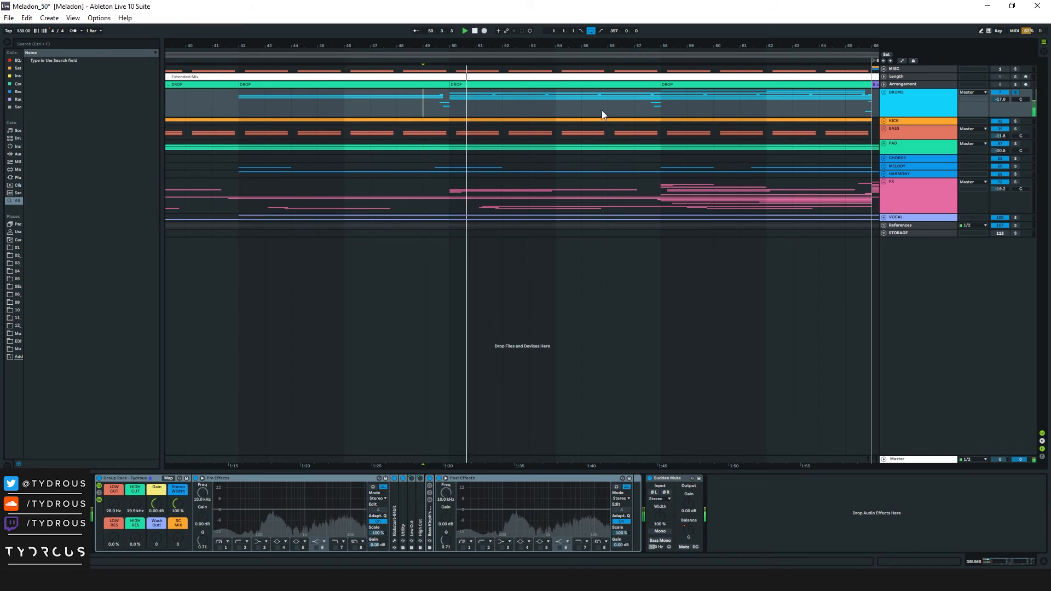
pyautogui.press('space')
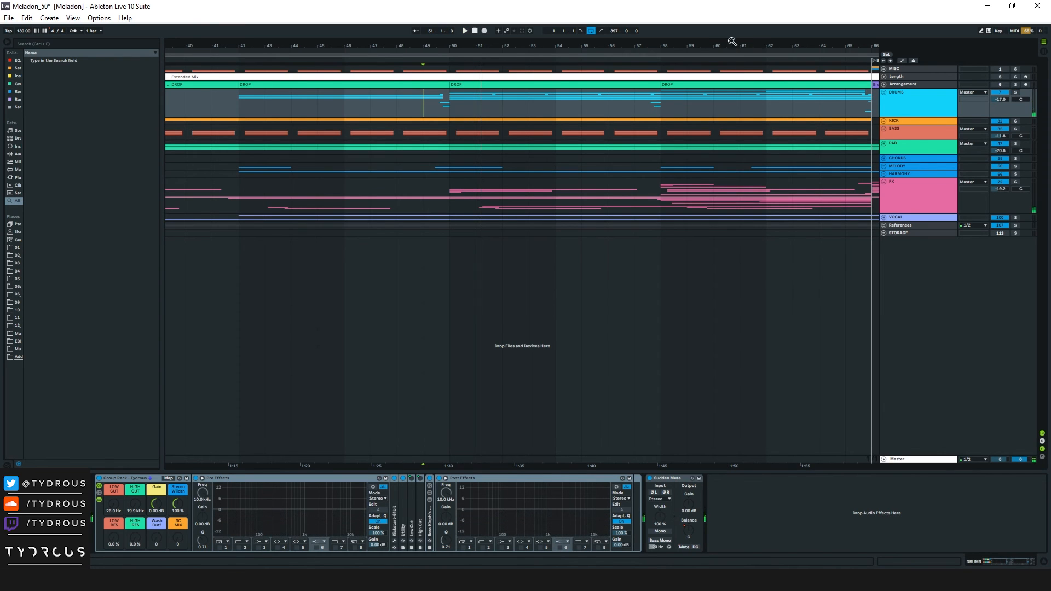
# Step: Unfold the DRUMS group to show its tracks, play the soloed drums from bar 54 in the Bridge, then fold the group
pyautogui.click(884, 92)
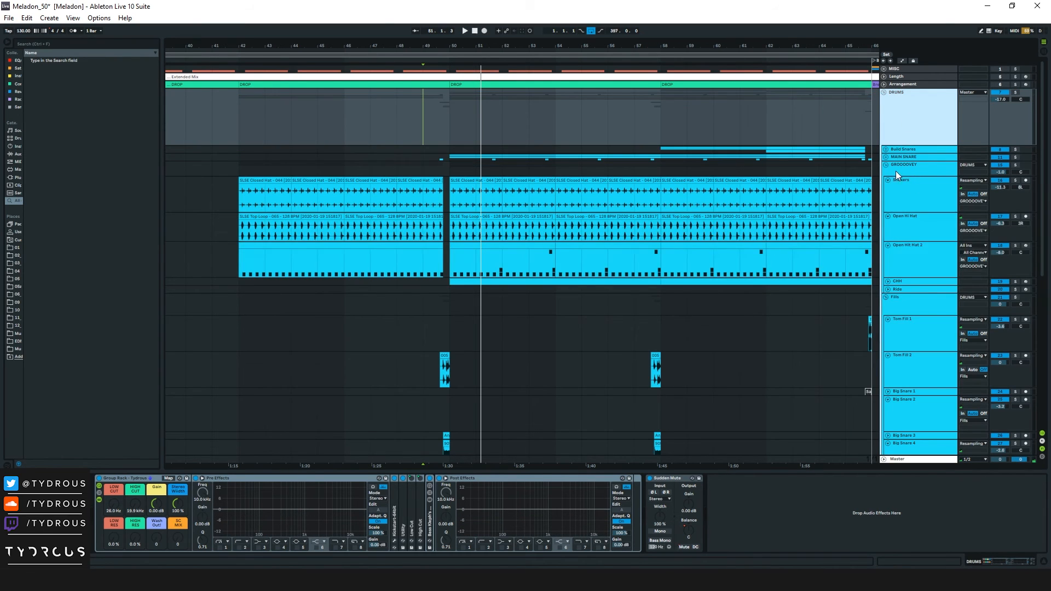
pyautogui.click(888, 130)
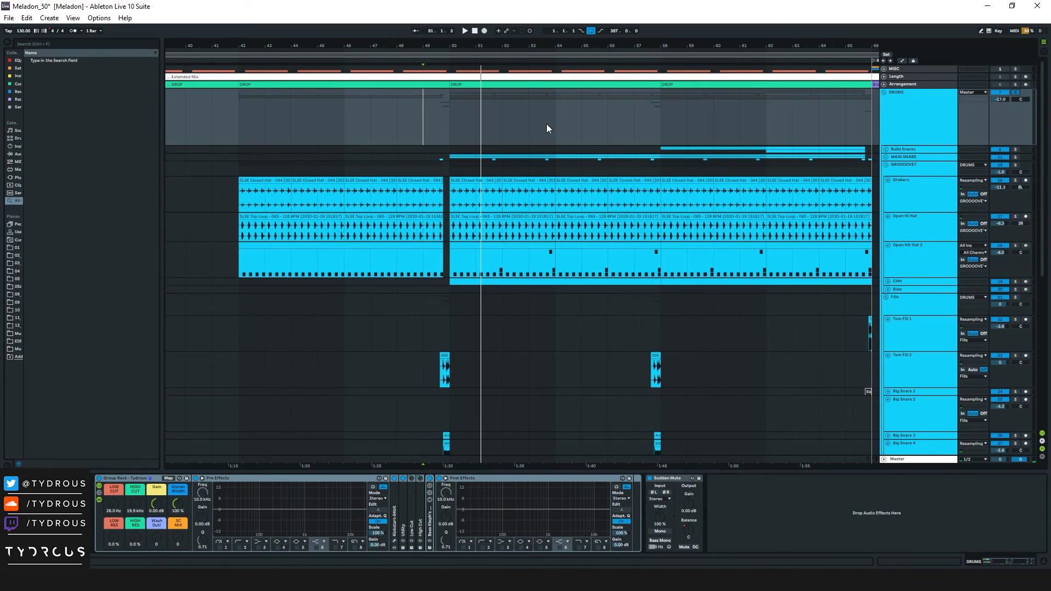
pyautogui.click(554, 144)
pyautogui.press('space')
pyautogui.moveTo(536, 47); pyautogui.dragTo(536, 57)
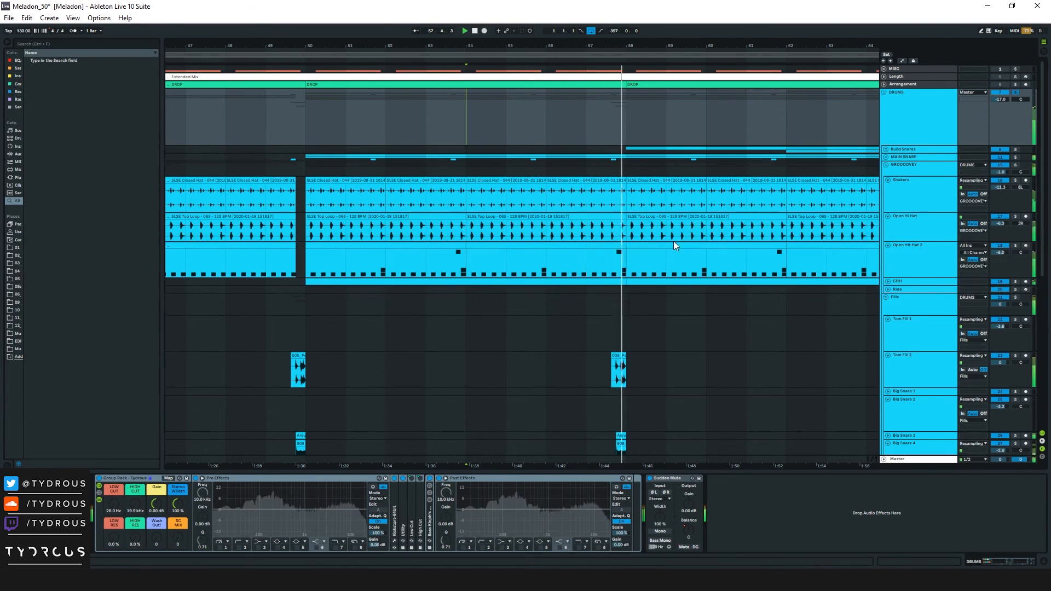
pyautogui.moveTo(795, 47); pyautogui.dragTo(794, 37)
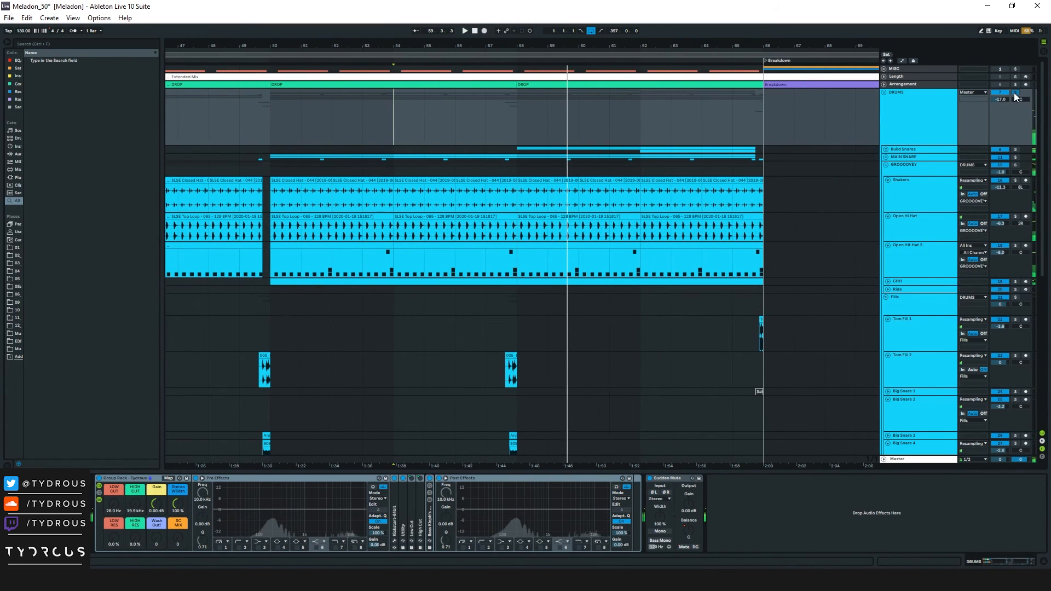
pyautogui.click(885, 92)
# Step: Unfold the MELODY group and select the Intro Piano track to show its devices
pyautogui.moveTo(564, 50); pyautogui.dragTo(564, 42)
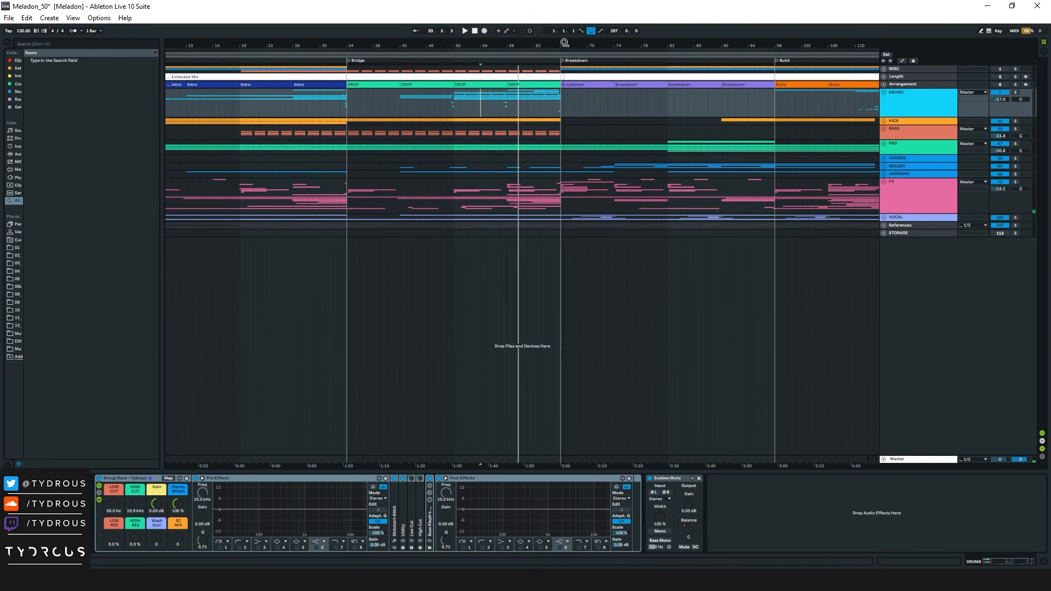
pyautogui.click(884, 167)
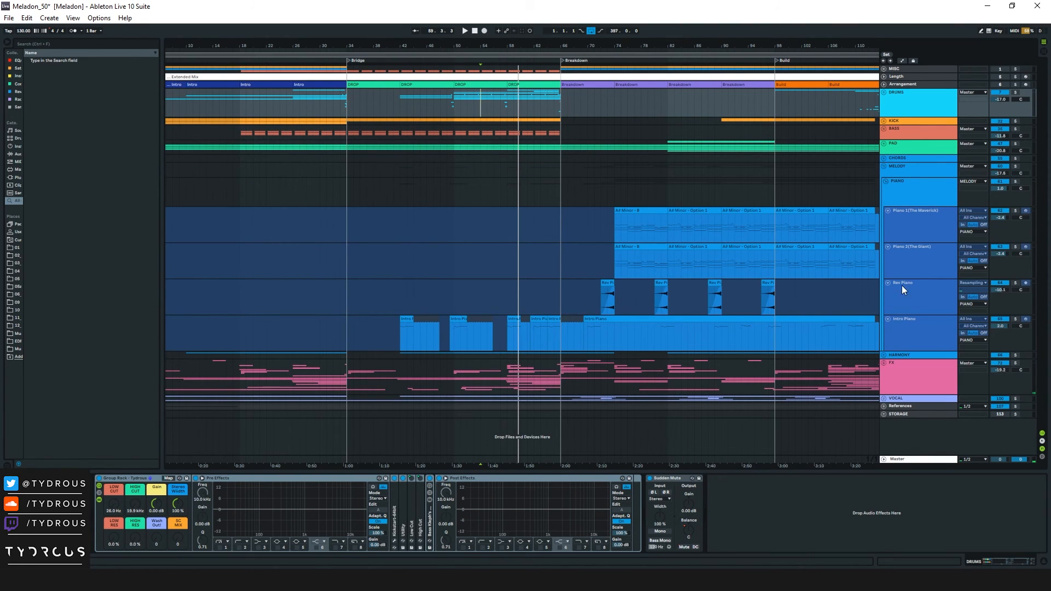
pyautogui.click(896, 329)
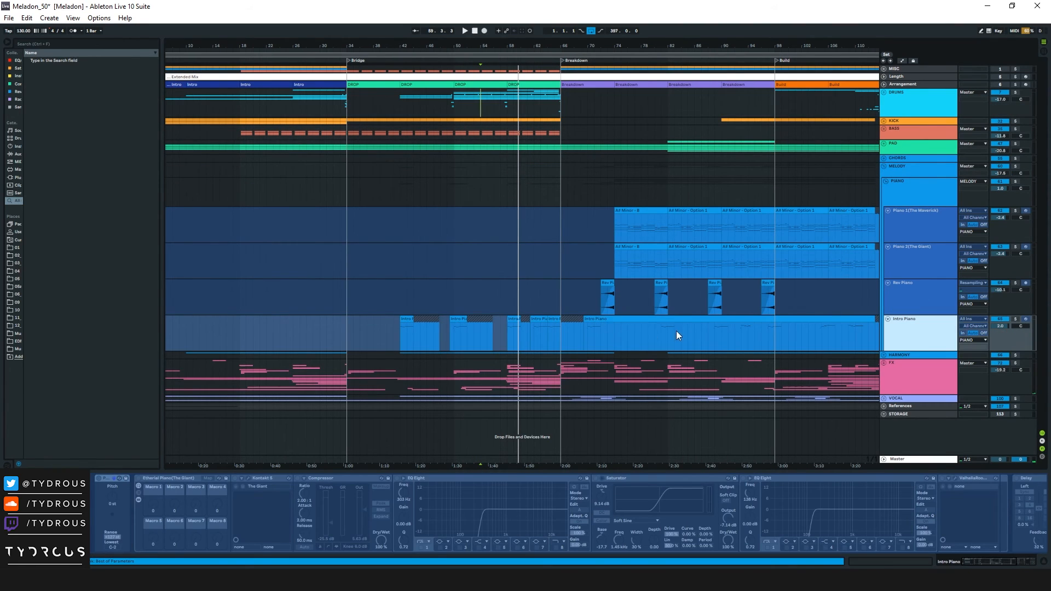
# Step: Solo the Intro Piano track and play it in the Breakdown from bar 80, then from around bar 88
pyautogui.click(656, 336)
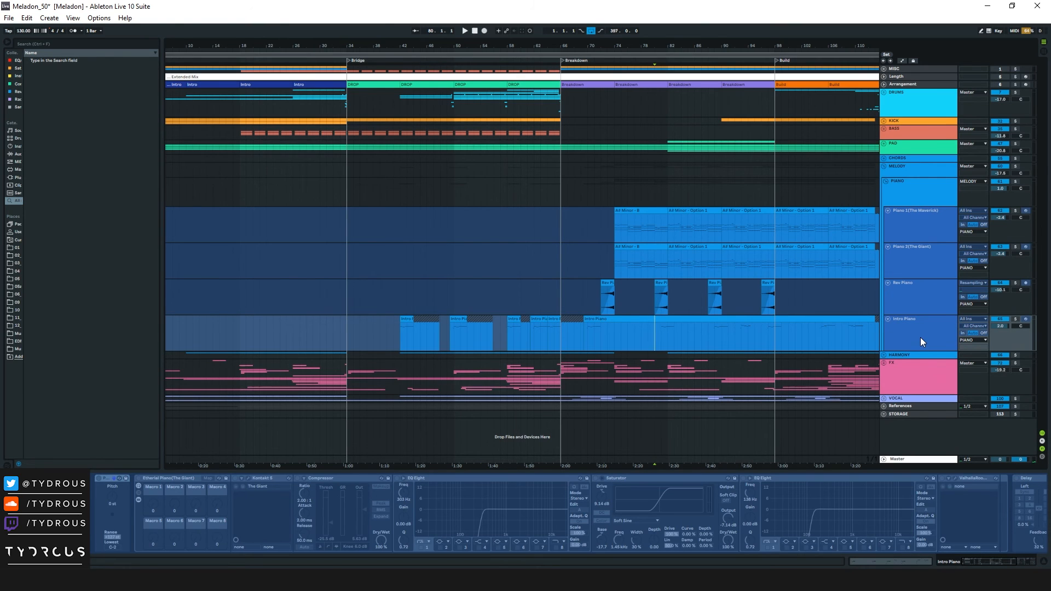
pyautogui.click(1016, 319)
pyautogui.press('space')
pyautogui.press('+')
pyautogui.press('+')
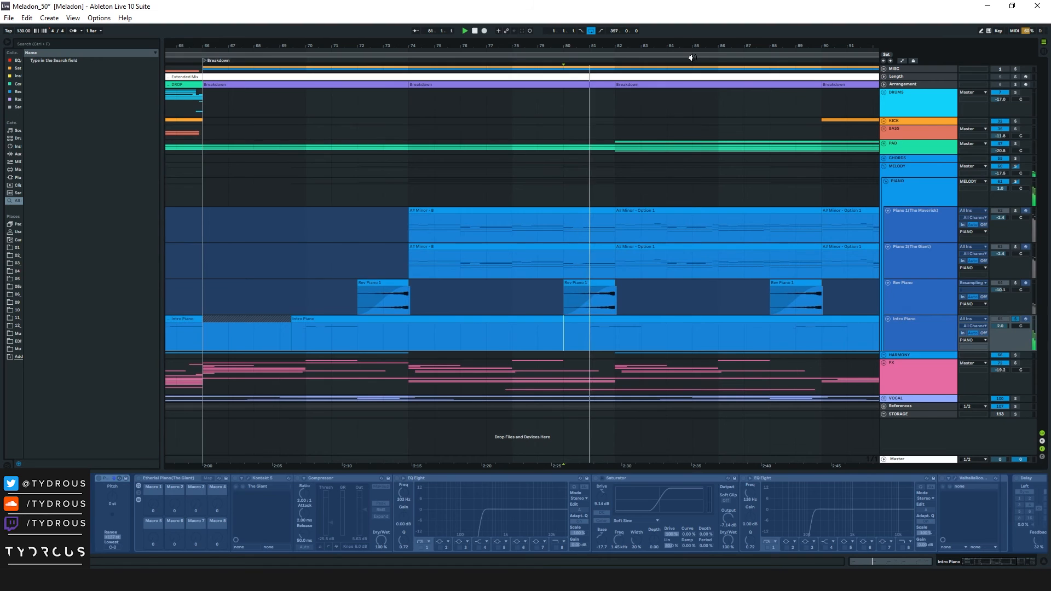
pyautogui.click(785, 337)
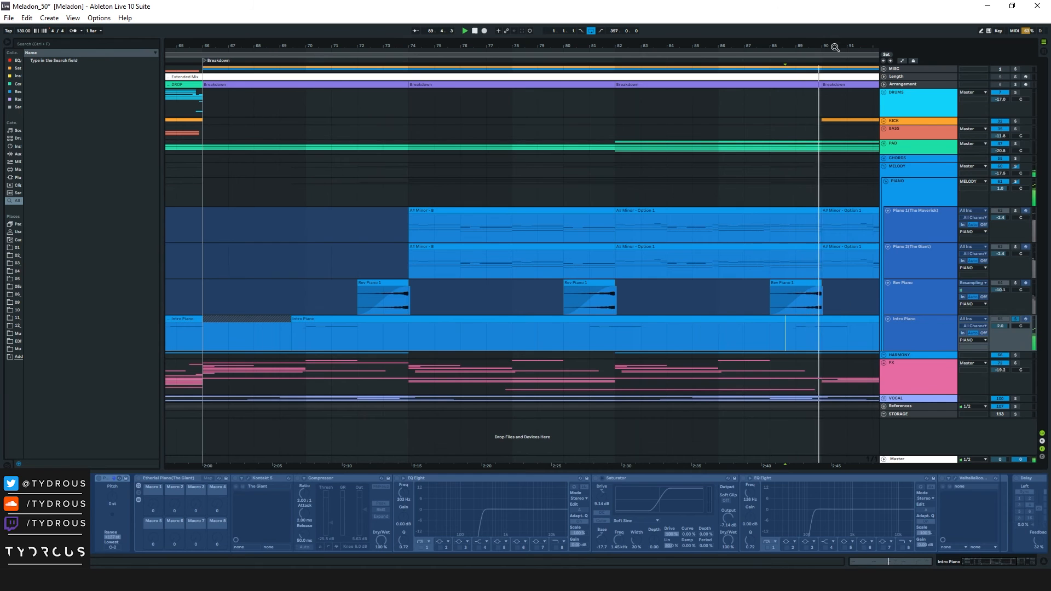
# Step: Play the Intro Piano in the Build from around bar 104, then unsolo it and fold the MELODY group
pyautogui.press('-')
pyautogui.press('-')
pyautogui.press('-')
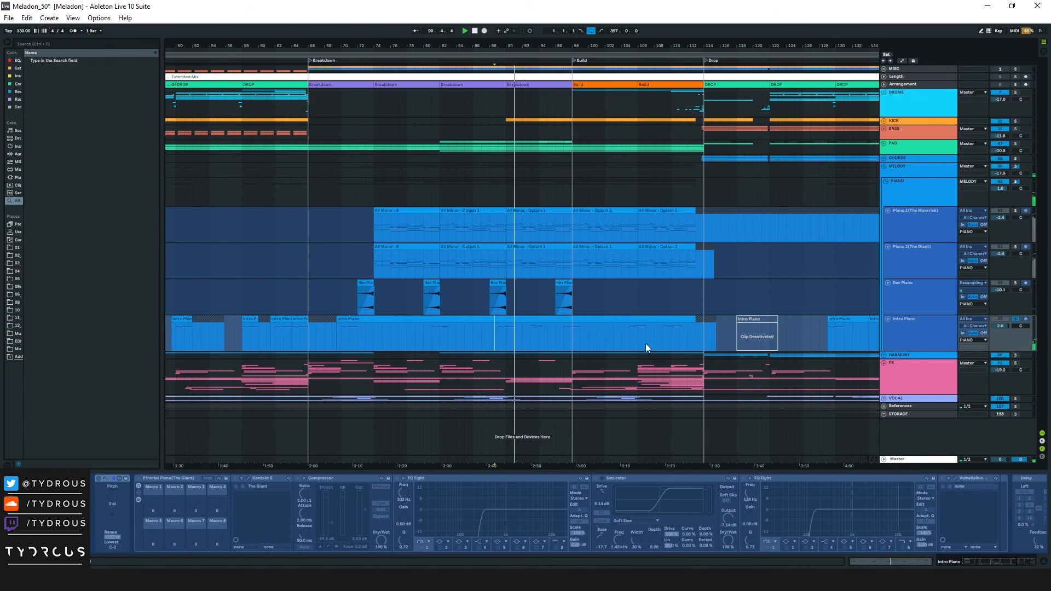
pyautogui.click(625, 335)
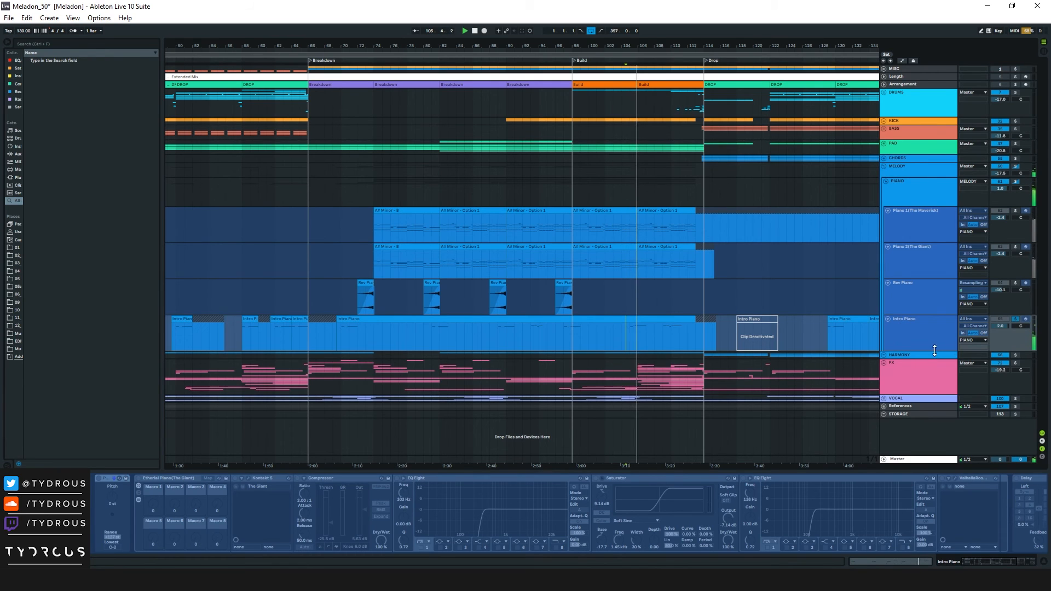
pyautogui.click(1015, 319)
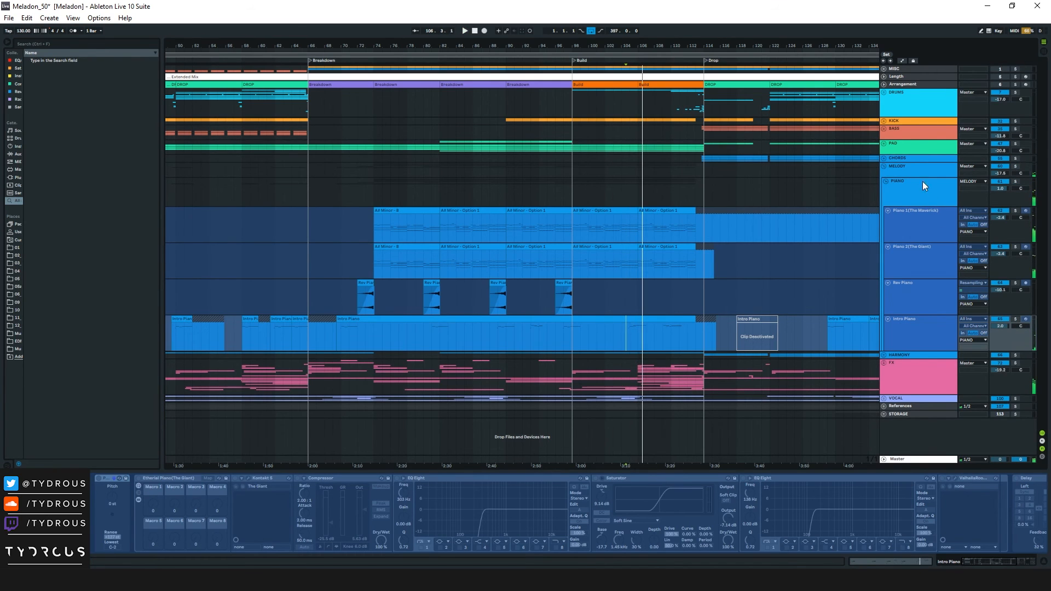
pyautogui.click(883, 166)
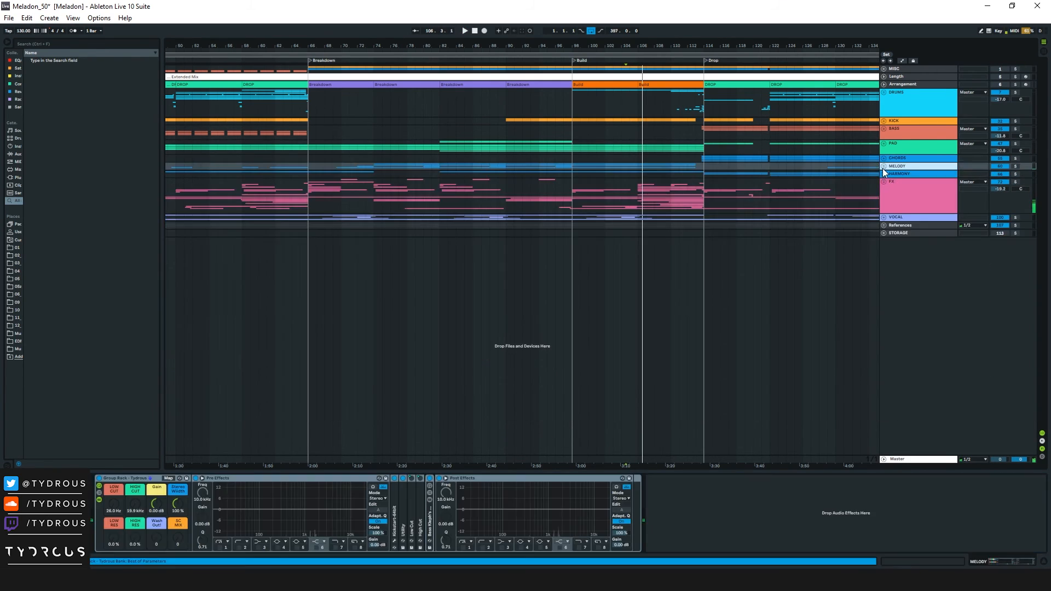
# Step: Select the MELODY group's section from bar 79 up to the start of the Drop at bar 114
pyautogui.click(924, 111)
pyautogui.moveTo(640, 44); pyautogui.dragTo(756, 44)
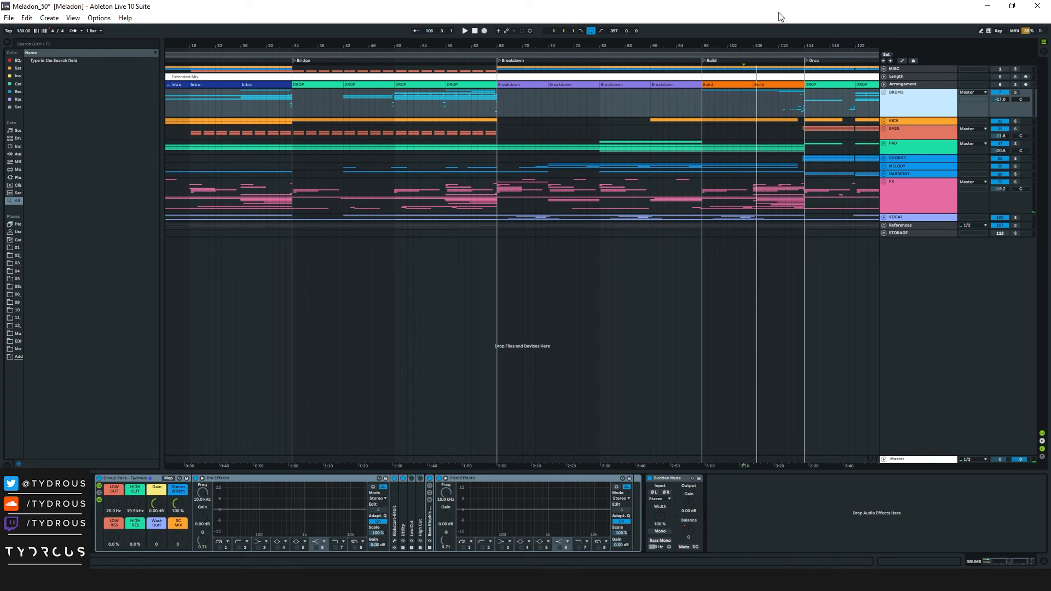
pyautogui.click(631, 169)
pyautogui.keyDown('shift'); pyautogui.click(799, 169); pyautogui.keyUp('shift')
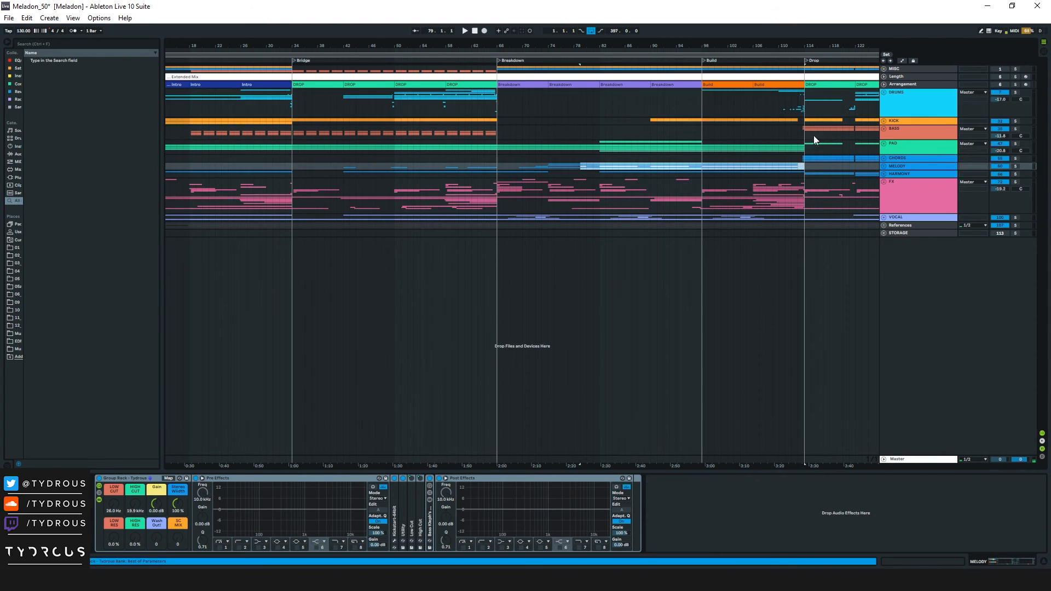
# Step: Set the playback start in the DRUMS group to the beginning of the Drop at bar 114
pyautogui.moveTo(832, 42); pyautogui.dragTo(766, 25)
pyautogui.click(642, 105)
pyautogui.moveTo(641, 43); pyautogui.dragTo(641, 44)
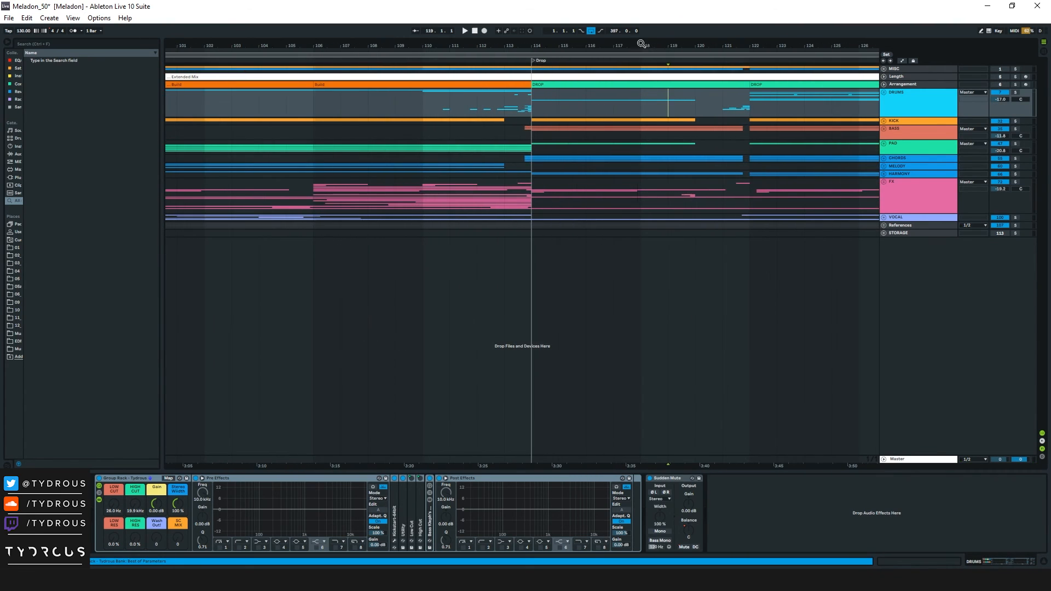
pyautogui.click(529, 108)
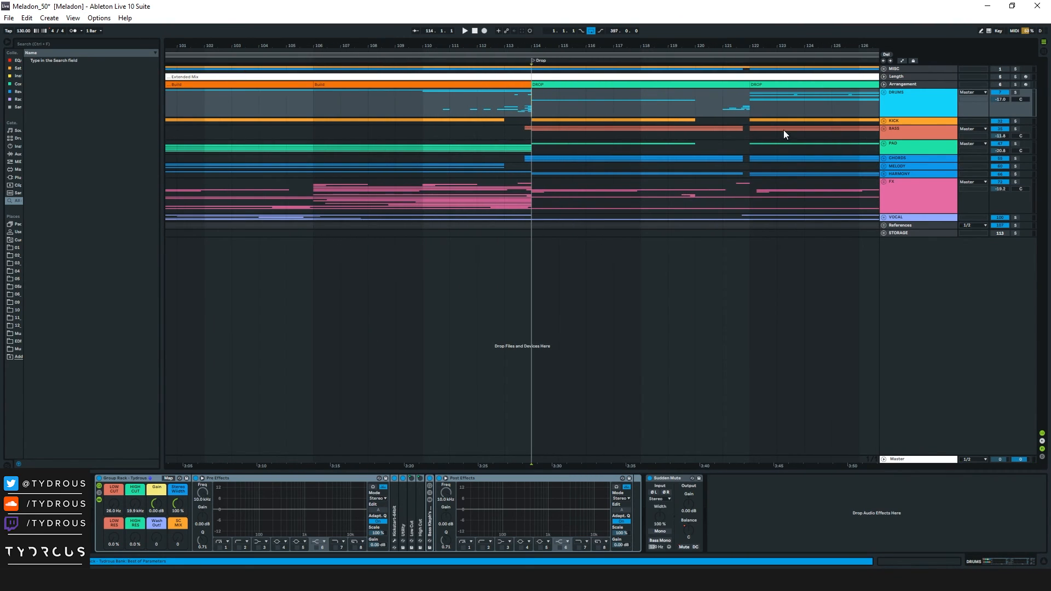
# Step: Unfold the BASS group, fold INTRO BASS, and open DROP BASS to show its layers and effects chain
pyautogui.click(883, 128)
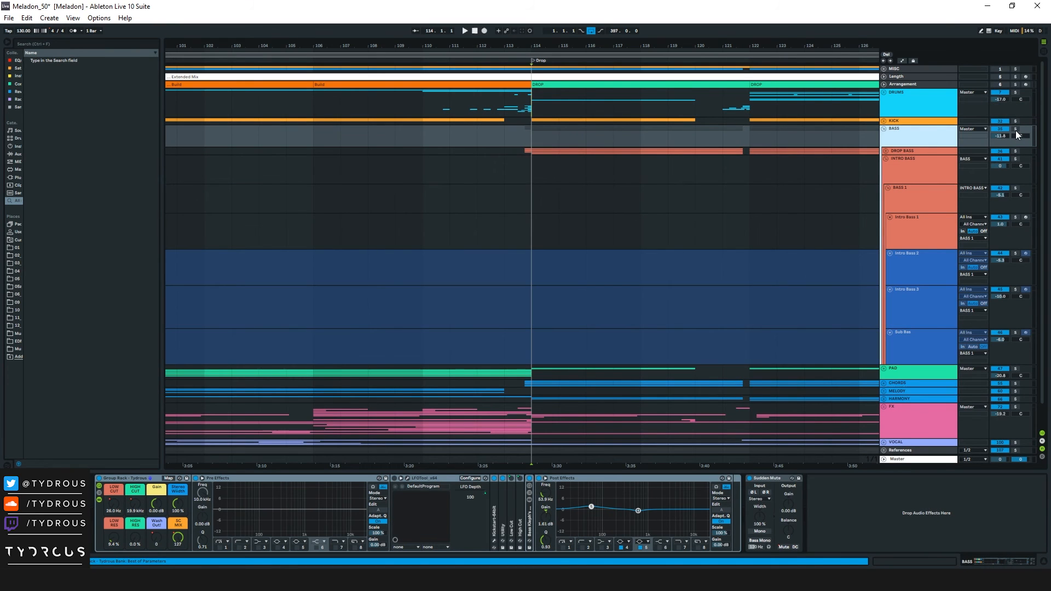
pyautogui.click(884, 158)
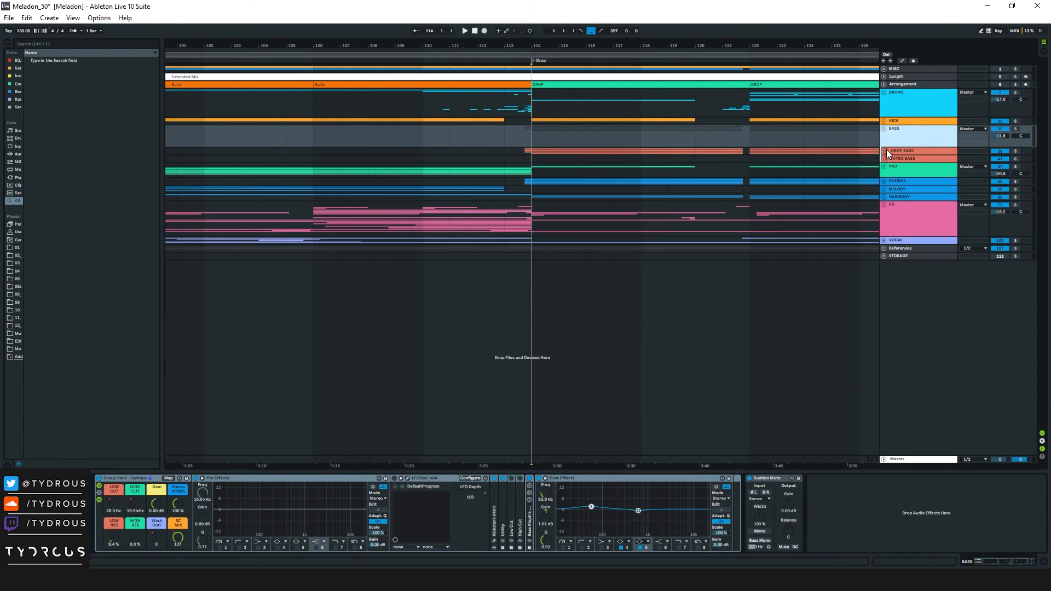
pyautogui.click(886, 150)
pyautogui.click(915, 159)
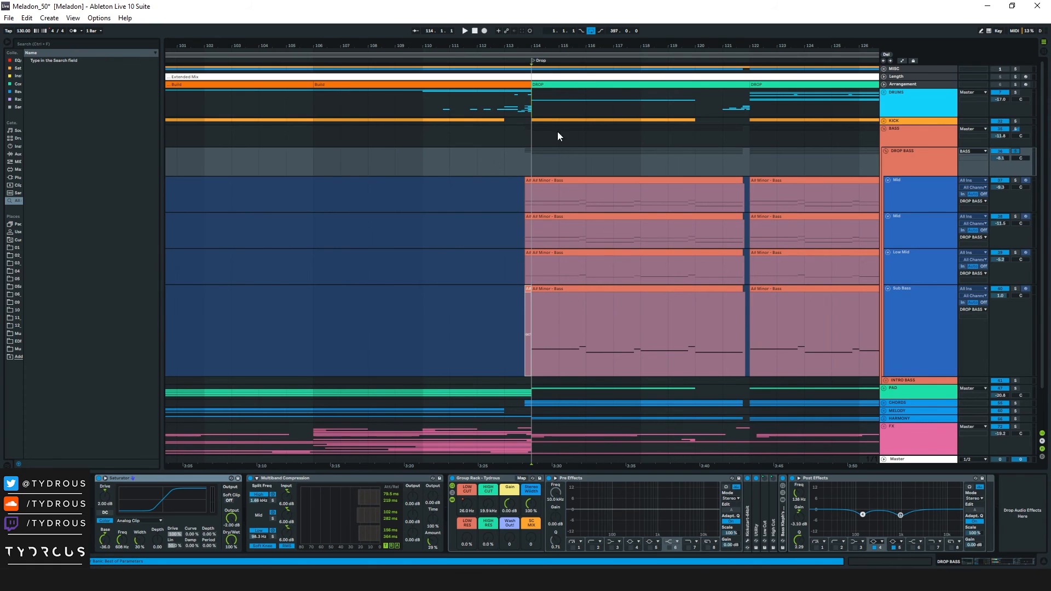
# Step: Play DROP BASS from bar 114, soloing Sub Bass, Low Mid and the two Mid tracks in turn, then the whole group
pyautogui.moveTo(590, 48)
pyautogui.mouseDown()
pyautogui.moveTo(424, 48)
pyautogui.moveTo(424, 39)
pyautogui.mouseUp()
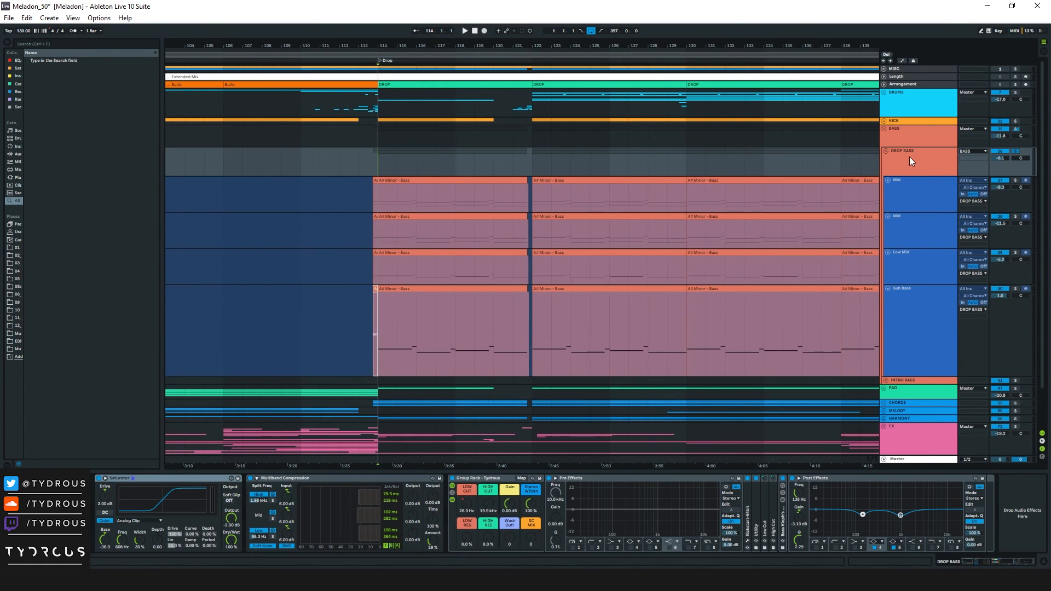
pyautogui.press('space')
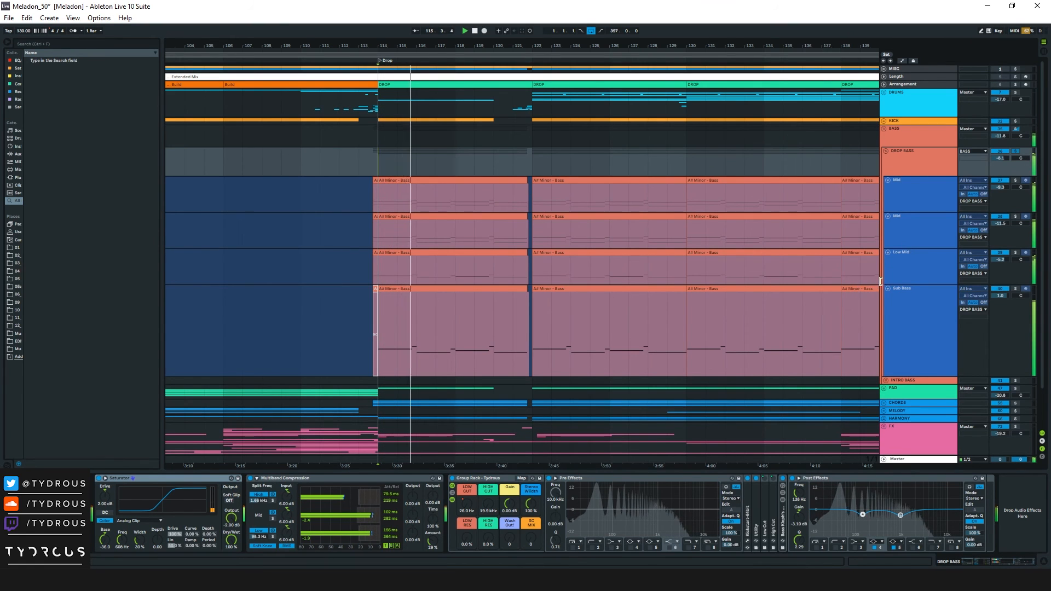
pyautogui.click(1016, 289)
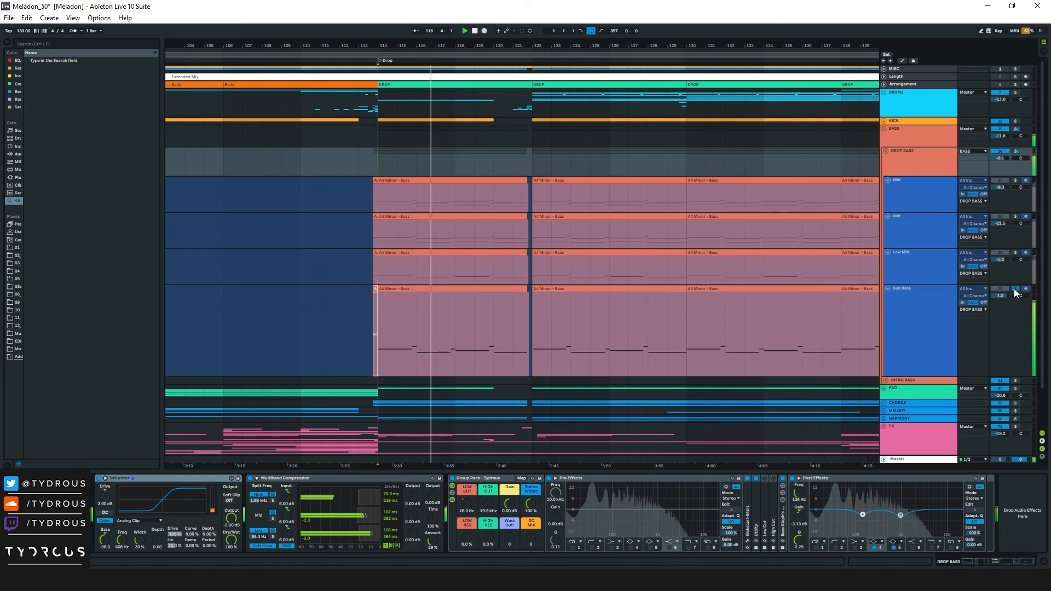
pyautogui.click(1015, 252)
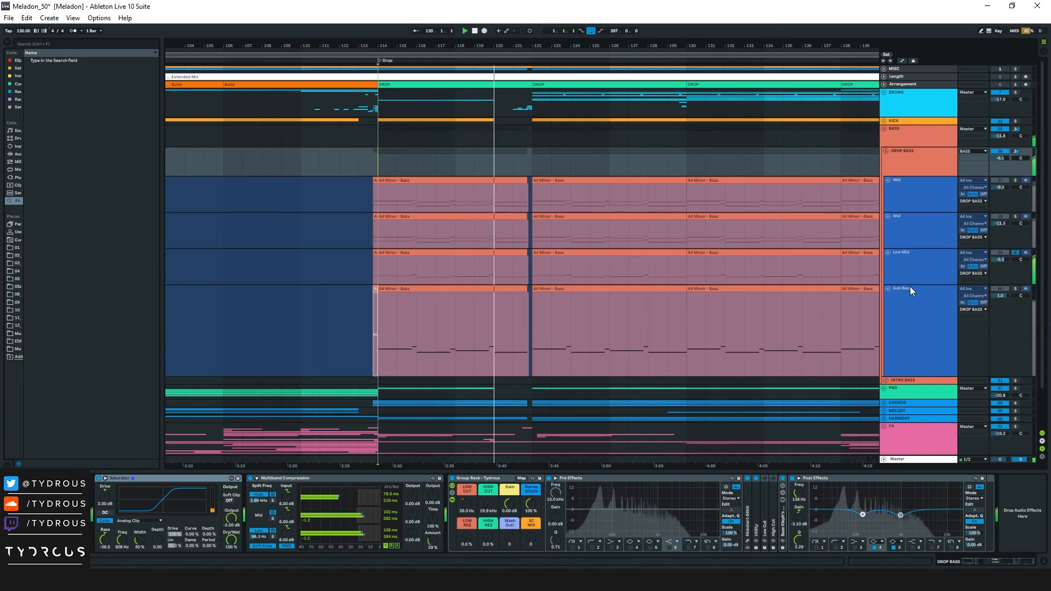
pyautogui.click(1015, 217)
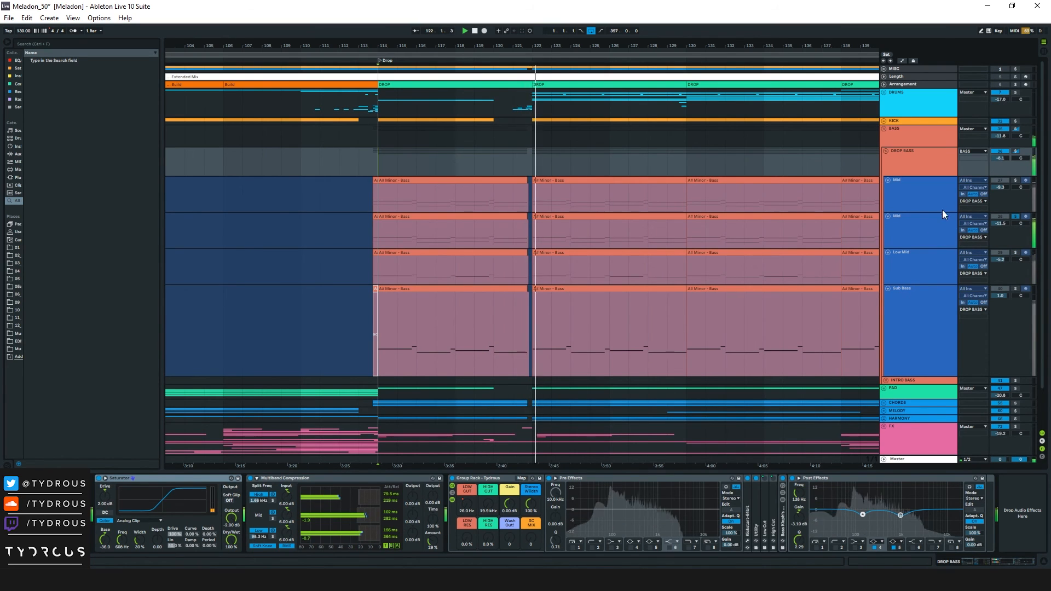
pyautogui.click(1015, 180)
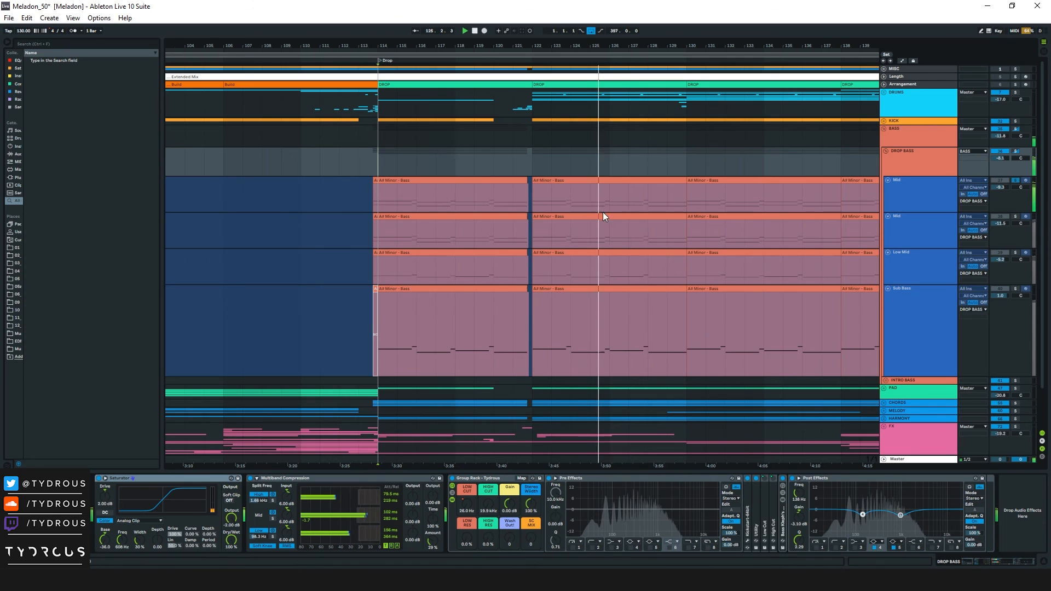
pyautogui.click(1015, 153)
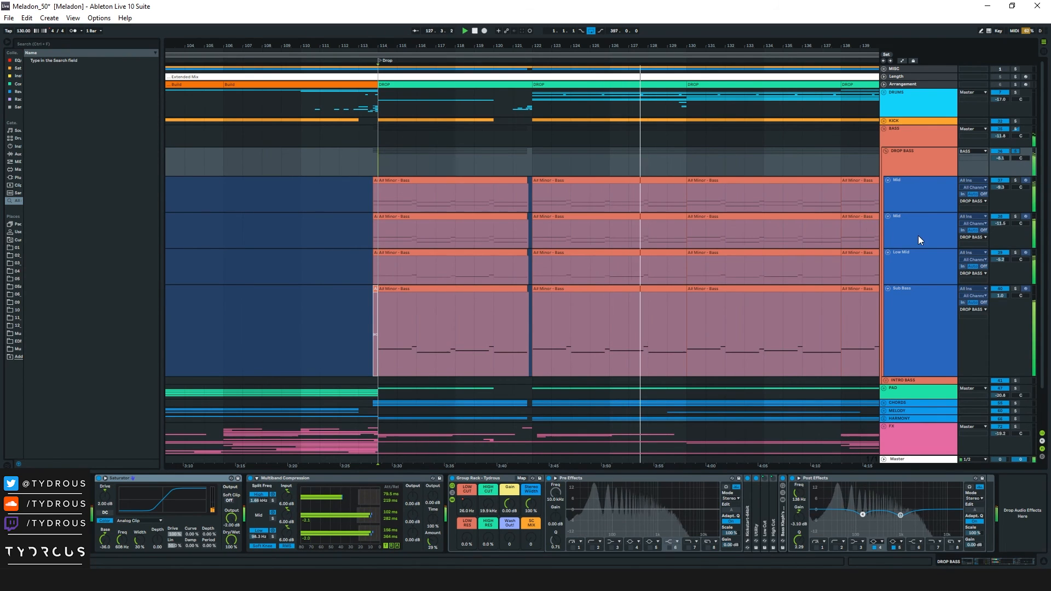
# Step: Fold the BASS group, then unfold the CHORDS group and select it to show its effects chain
pyautogui.click(921, 165)
pyautogui.click(883, 128)
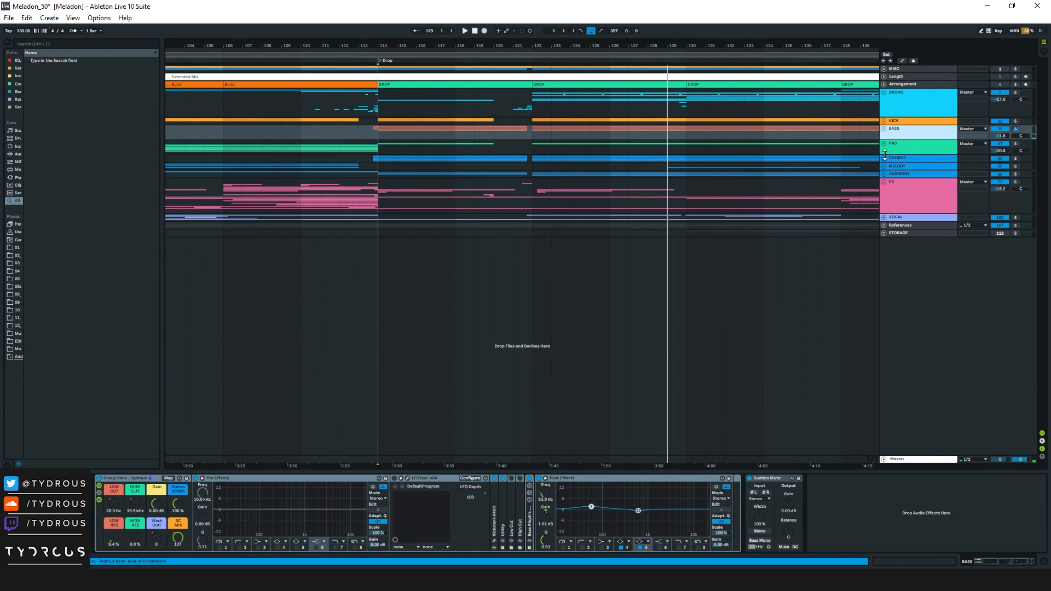
pyautogui.click(884, 159)
pyautogui.click(932, 167)
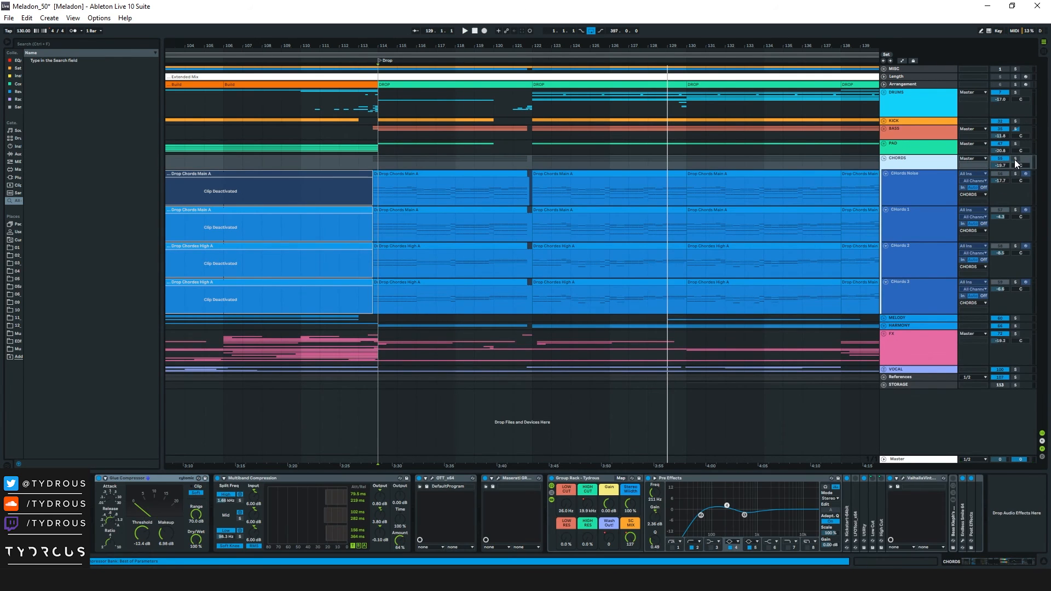
# Step: Play the chords from the Chords Noise clip at bar 114, soloing Chords Noise, Chords 1, Chords 2 and Chords 3 in turn
pyautogui.click(453, 182)
pyautogui.press('space')
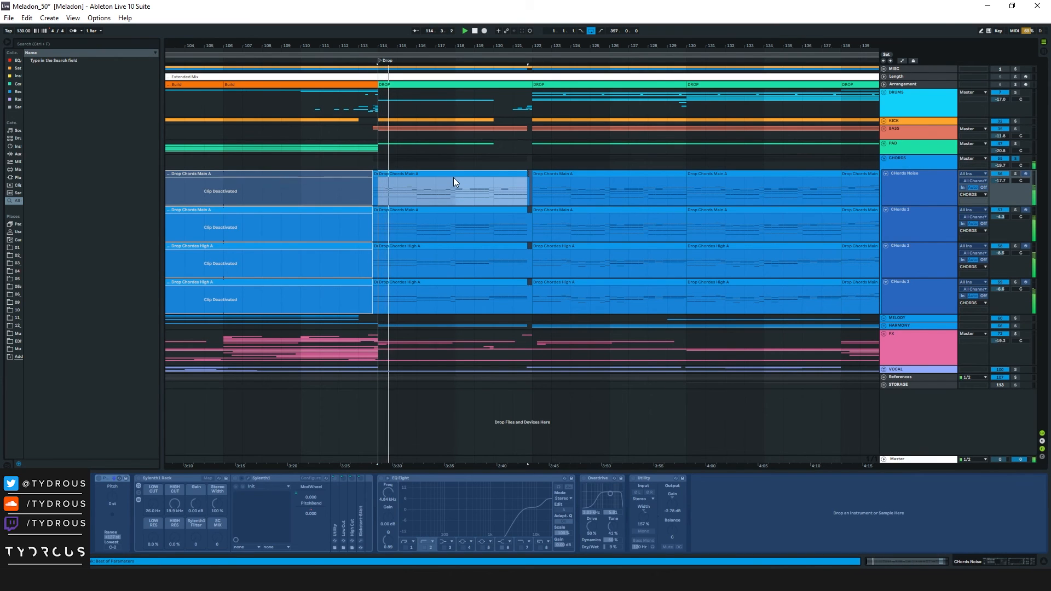
pyautogui.click(1015, 175)
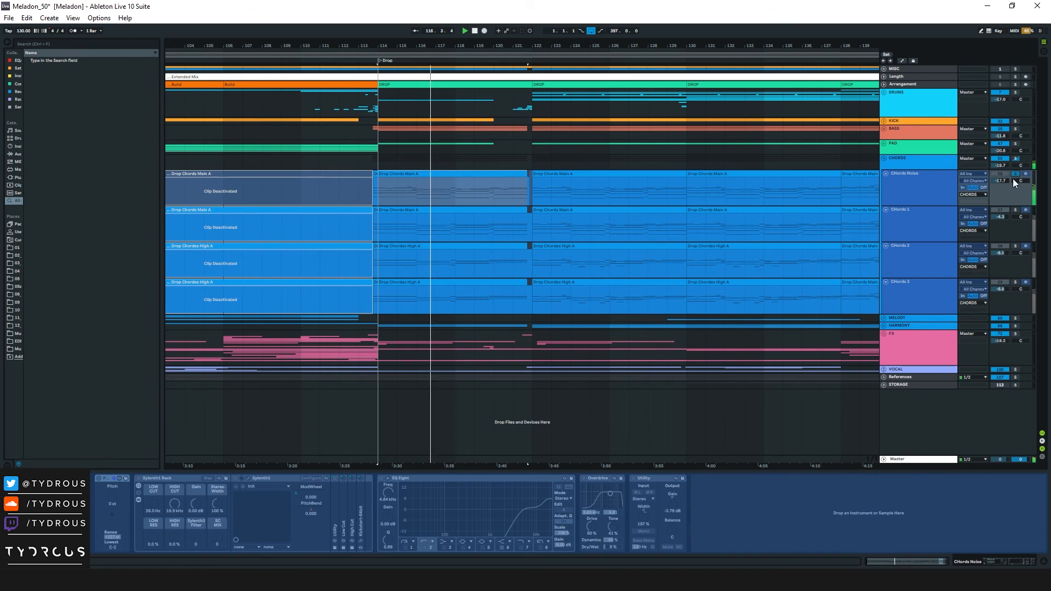
pyautogui.click(1015, 210)
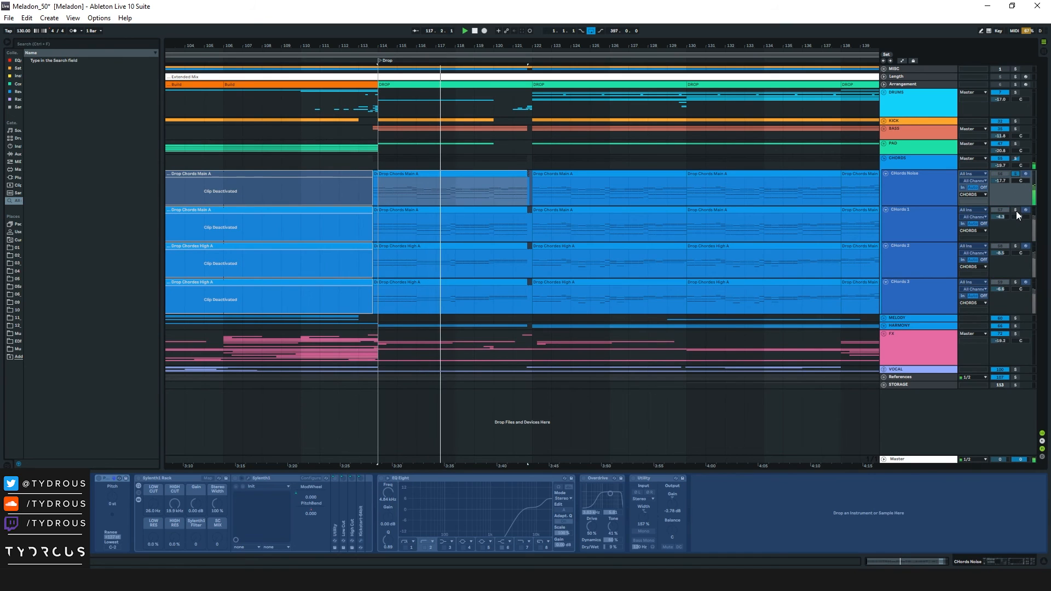
pyautogui.click(1015, 246)
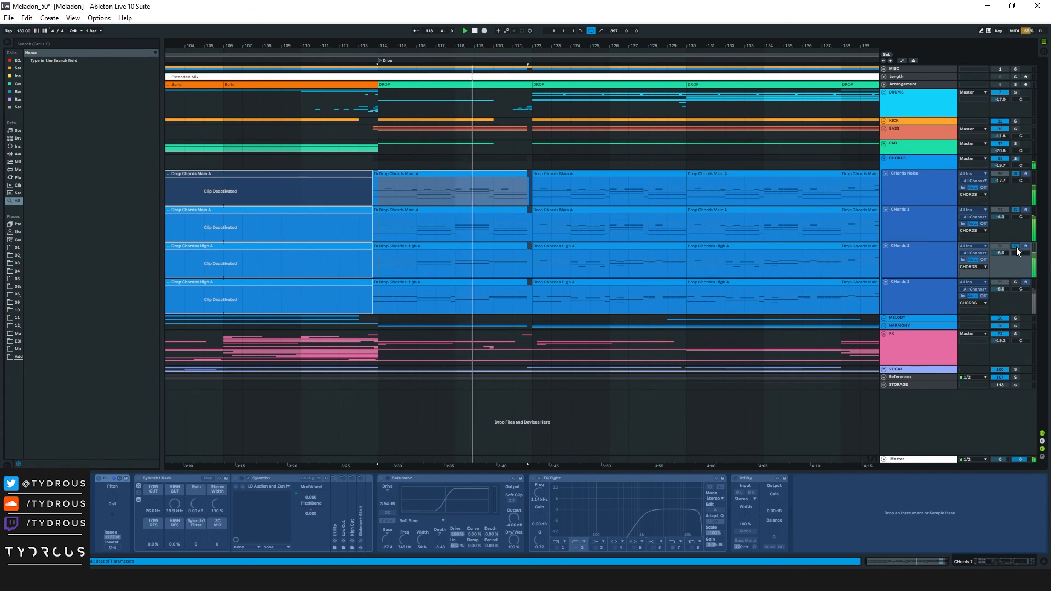
pyautogui.click(1016, 282)
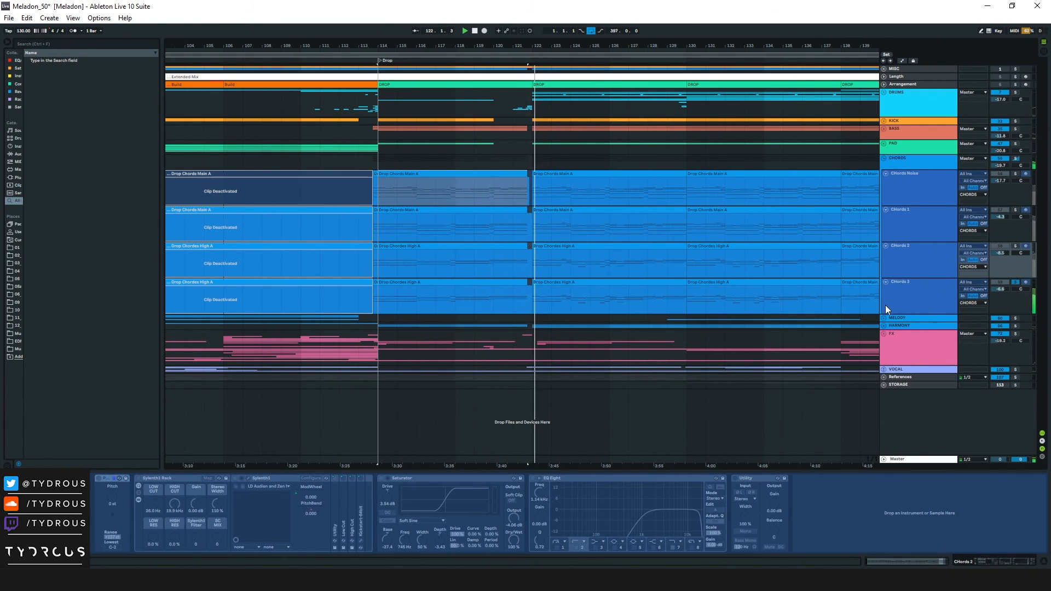
# Step: Show the device chain of Chords 3, then solo Chords 2 and examine its device chain before stopping playback
pyautogui.click(935, 287)
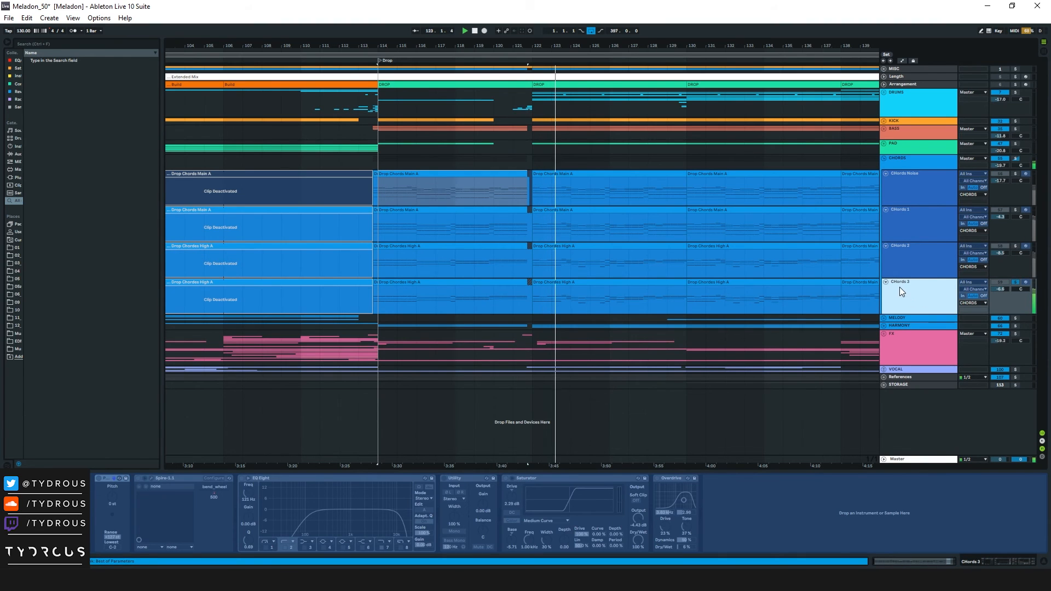
pyautogui.click(1016, 246)
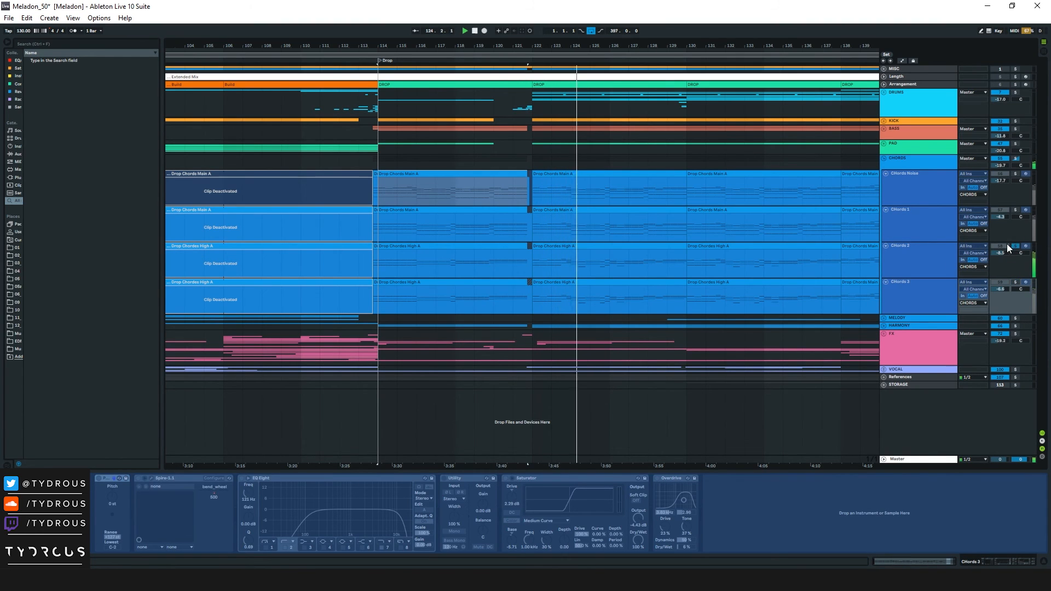
pyautogui.click(920, 258)
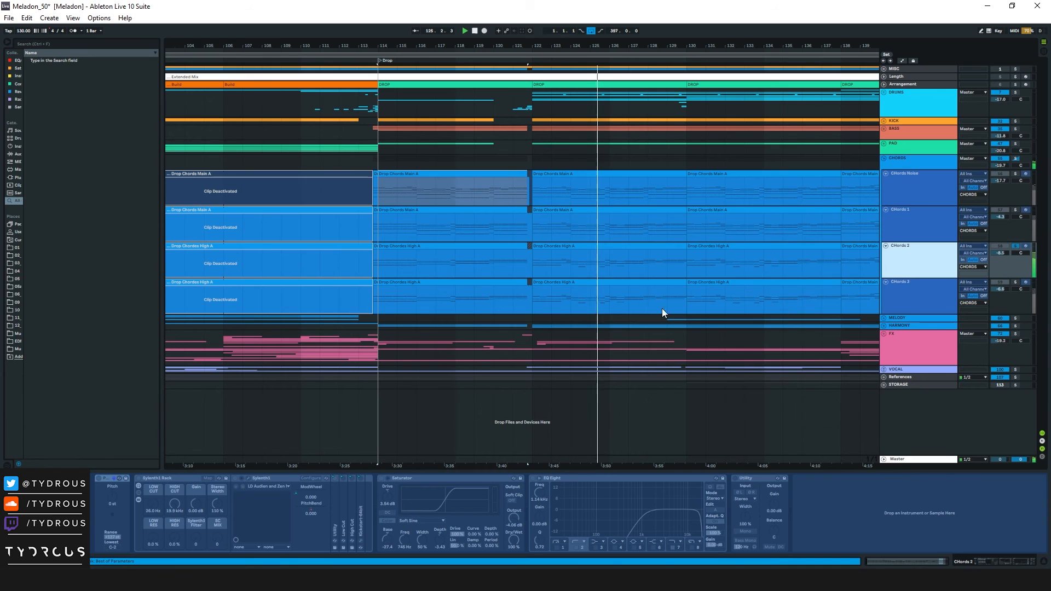
pyautogui.press('space')
# Step: Turn off the solo on Chords 2 and fold the CHORDS group
pyautogui.press('-')
pyautogui.press('-')
pyautogui.press('-')
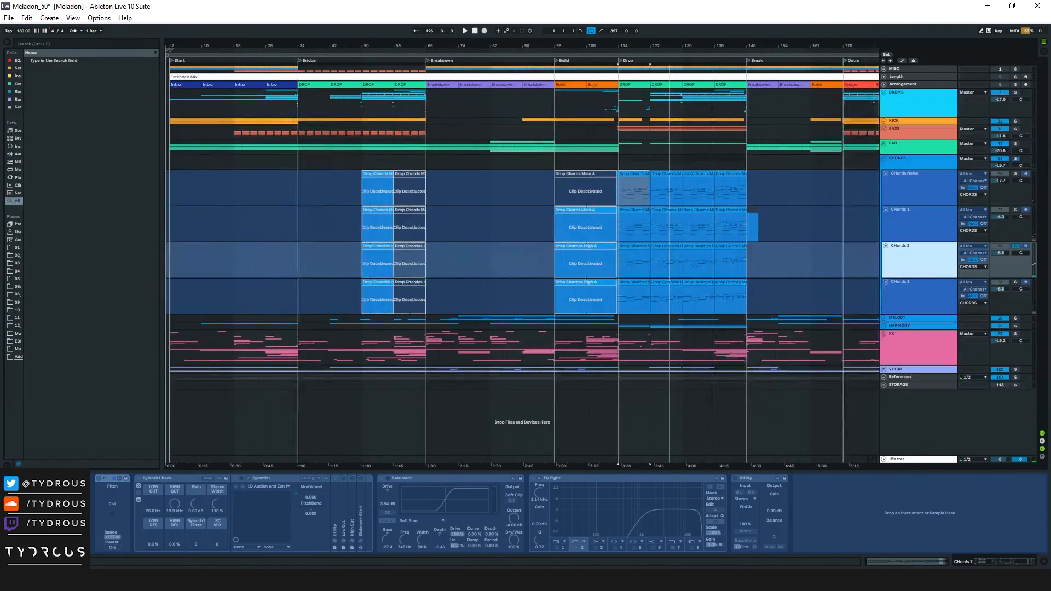
pyautogui.press('-')
pyautogui.click(1015, 246)
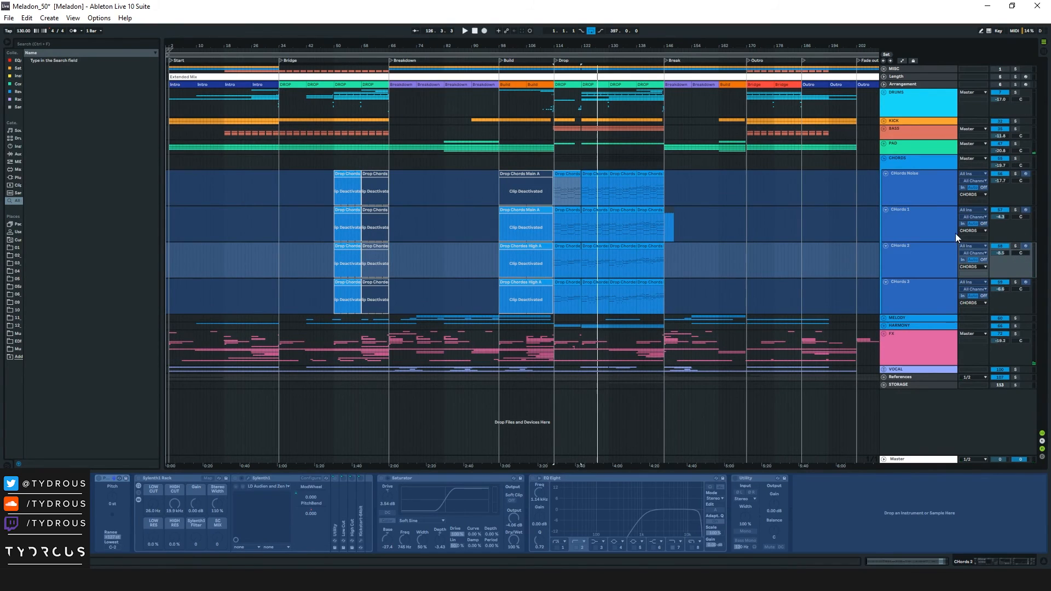
pyautogui.click(884, 159)
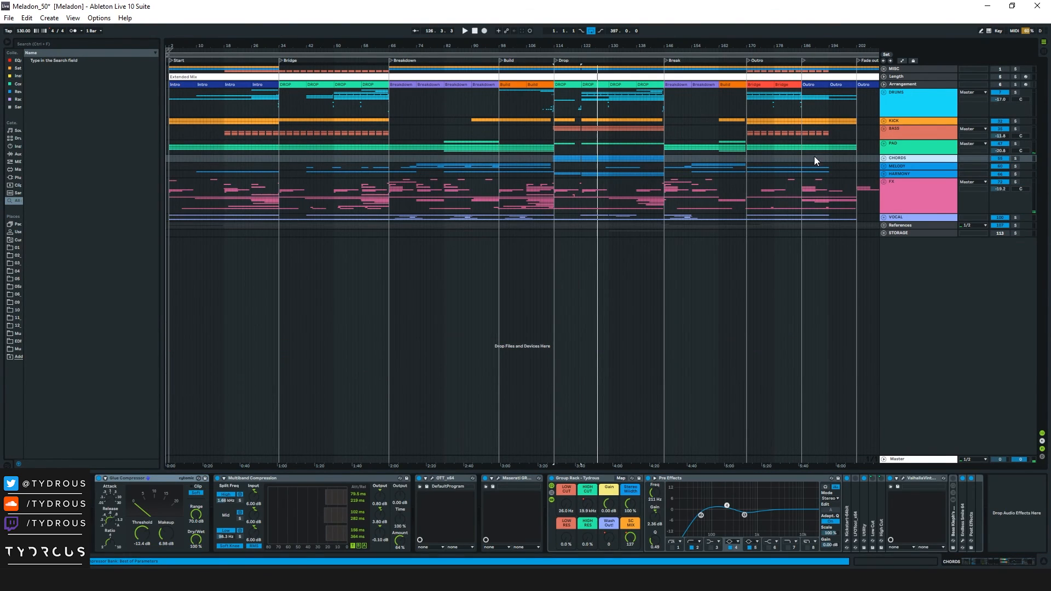
# Step: Play the Drop from bar 119 through the drum fill into its second section, then stop
pyautogui.moveTo(628, 47); pyautogui.dragTo(617, 73)
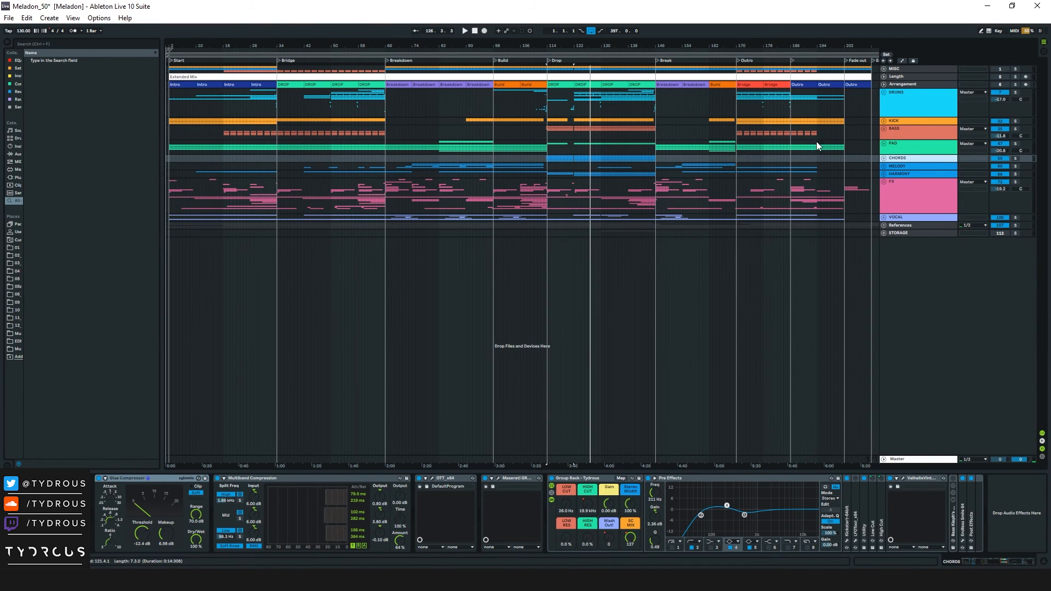
pyautogui.click(567, 111)
pyautogui.moveTo(575, 48); pyautogui.dragTo(574, 76)
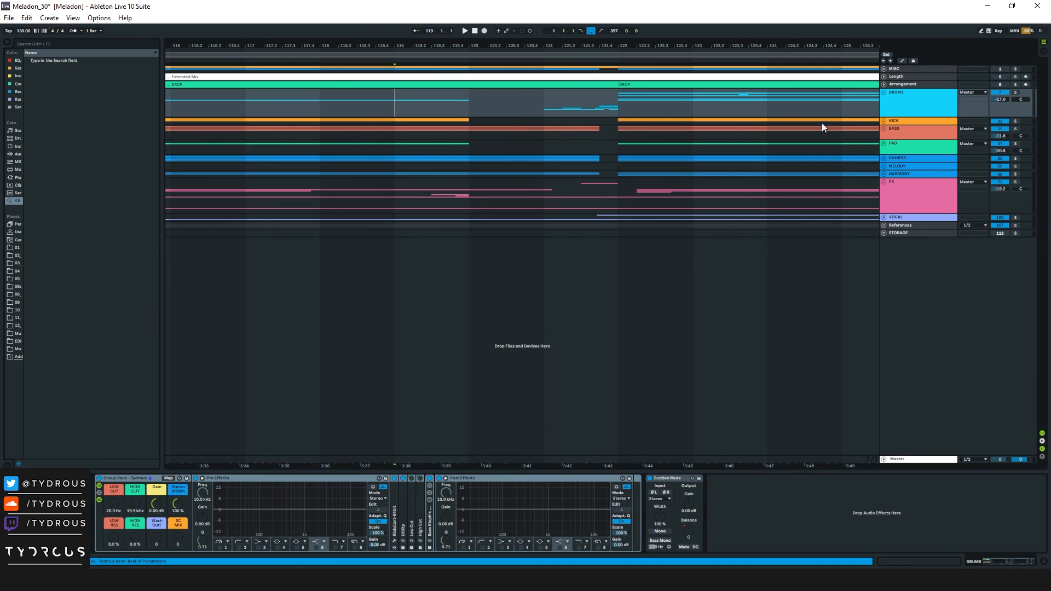
pyautogui.press('space')
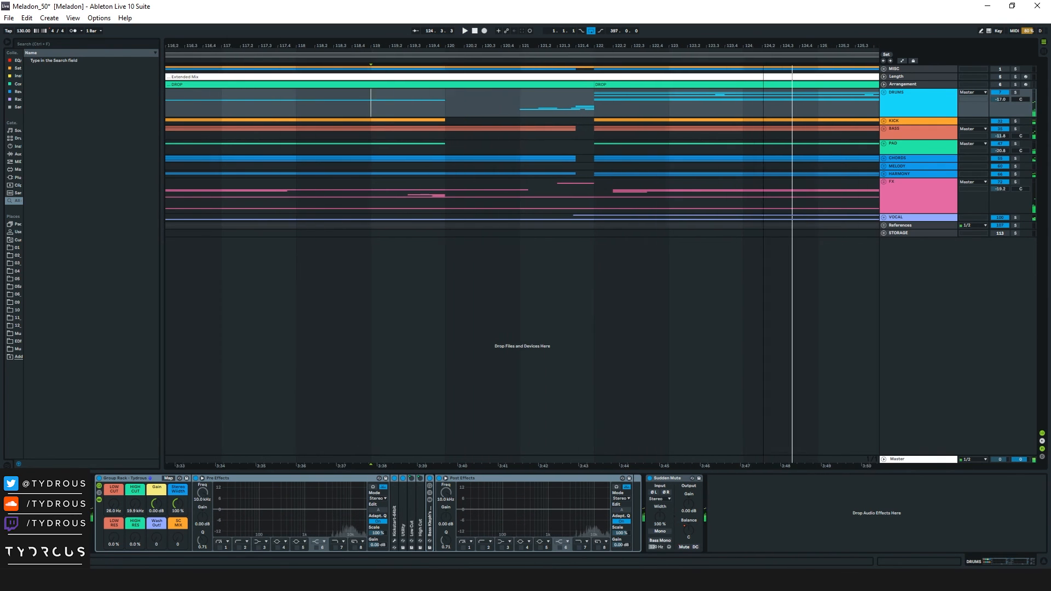
pyautogui.press('-')
pyautogui.press('-')
pyautogui.press('-')
pyautogui.press('-')
pyautogui.press('space')
# Step: Highlight the drum fill between bars 121 and 122 on the DRUMS group, then select the group
pyautogui.moveTo(668, 106); pyautogui.dragTo(675, 111)
pyautogui.click(682, 107)
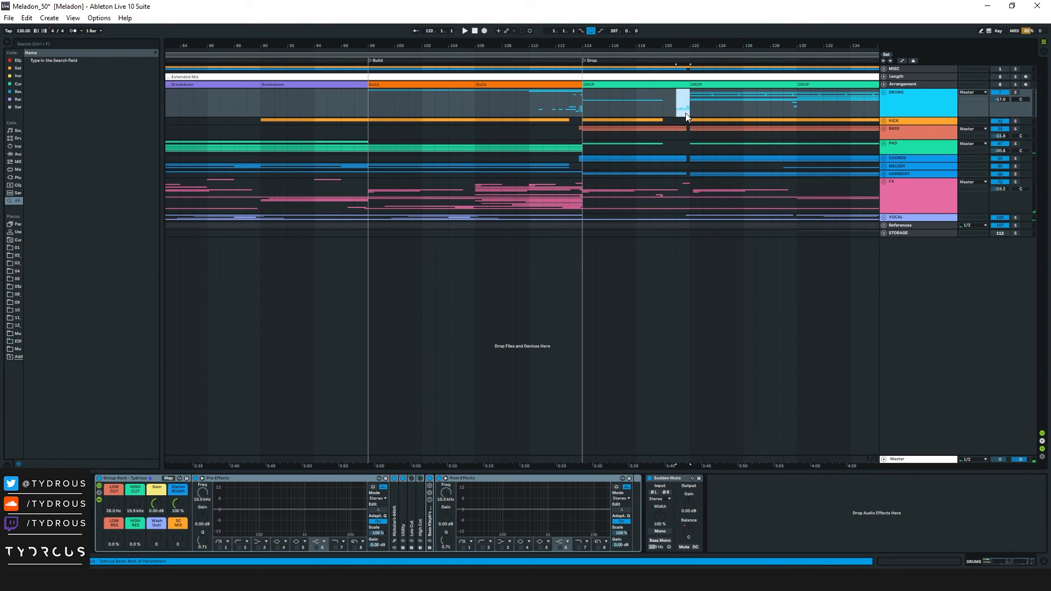
pyautogui.moveTo(684, 113); pyautogui.dragTo(688, 113)
pyautogui.click(685, 103)
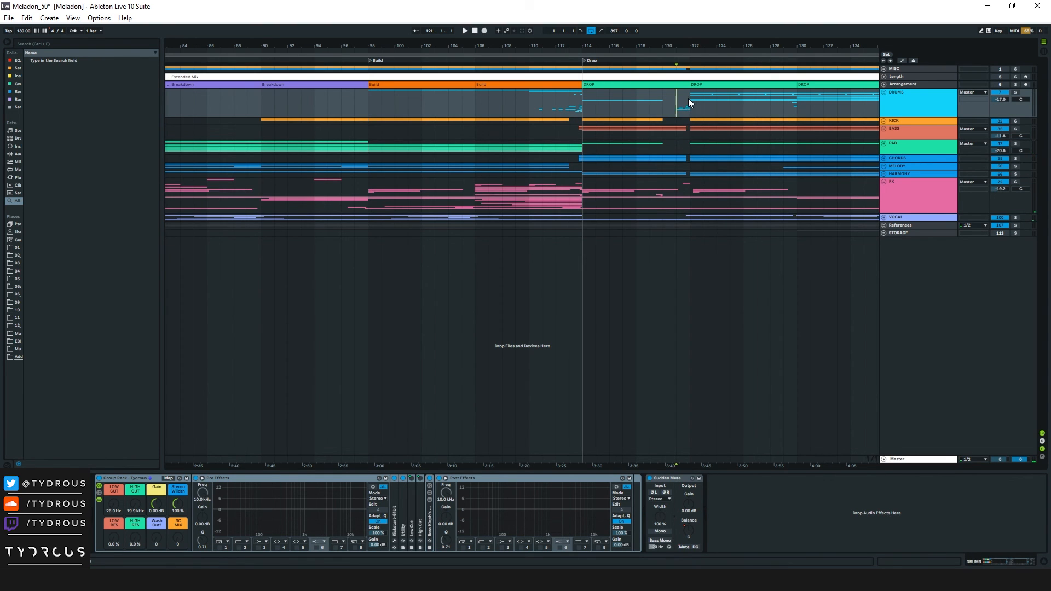
pyautogui.click(685, 110)
pyautogui.click(917, 104)
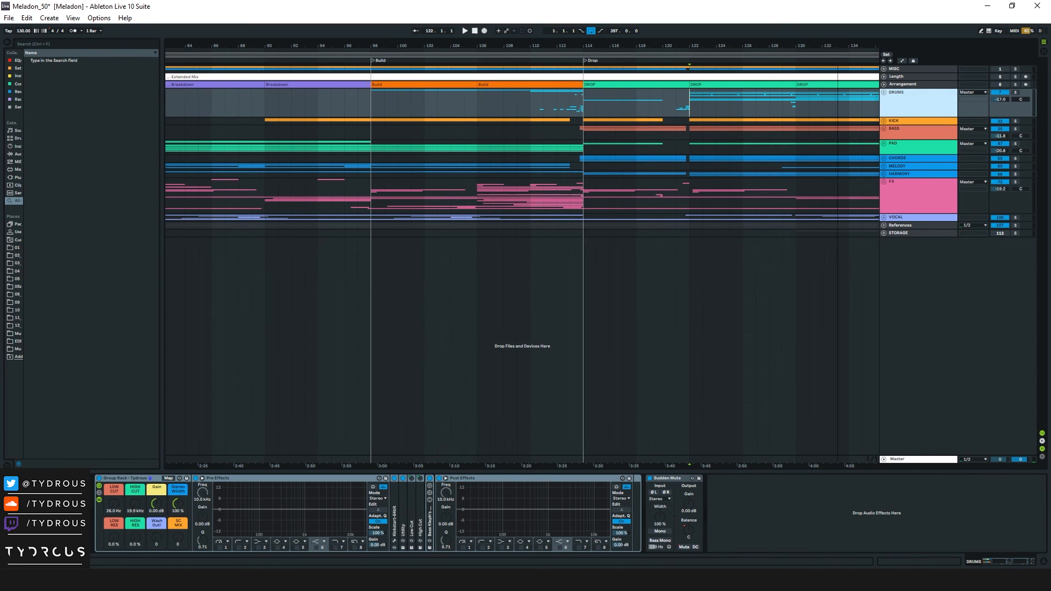
# Step: Select the Master track, make it taller, and select the mastering effect rack in its device chain
pyautogui.press('-')
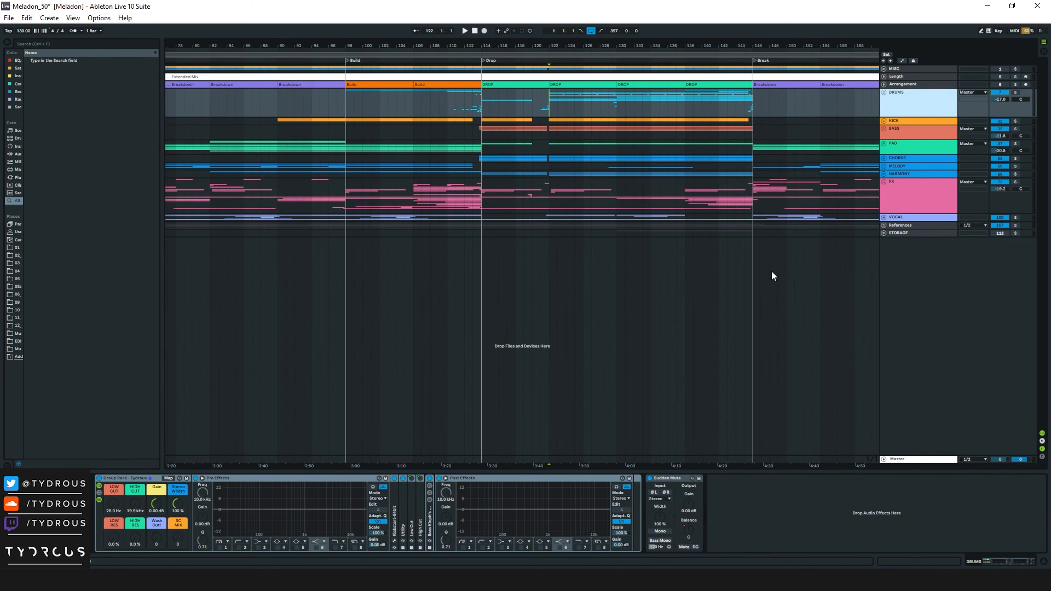
pyautogui.press('-')
pyautogui.press('-')
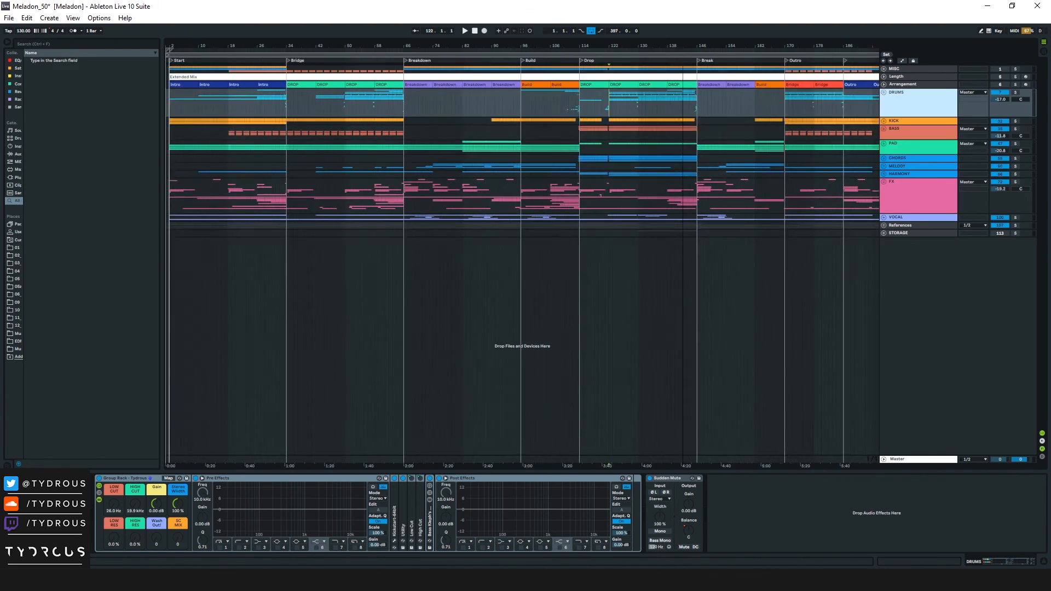
pyautogui.click(927, 462)
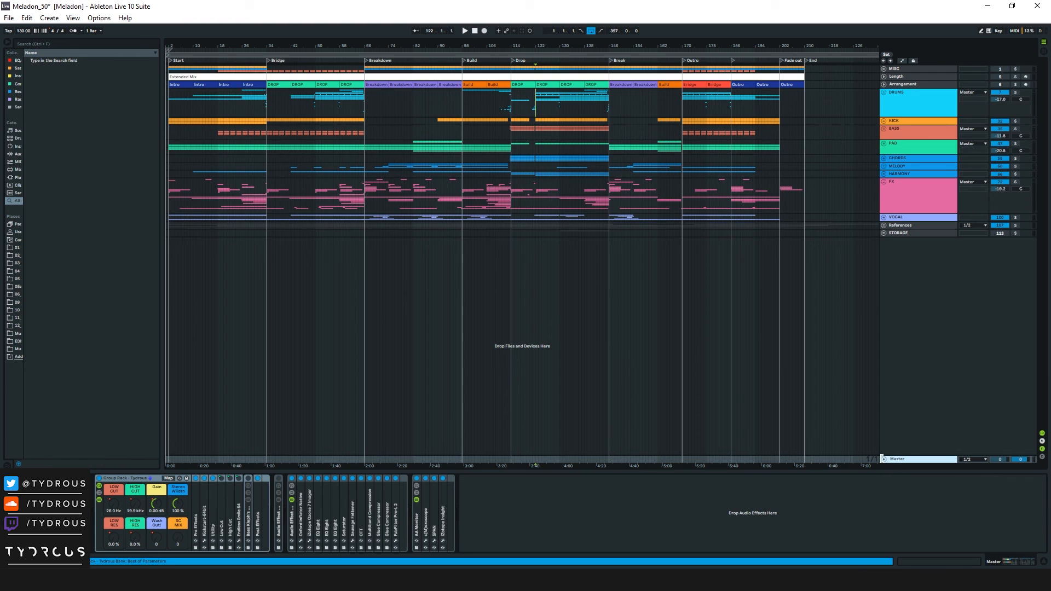
pyautogui.moveTo(890, 464); pyautogui.dragTo(830, 463)
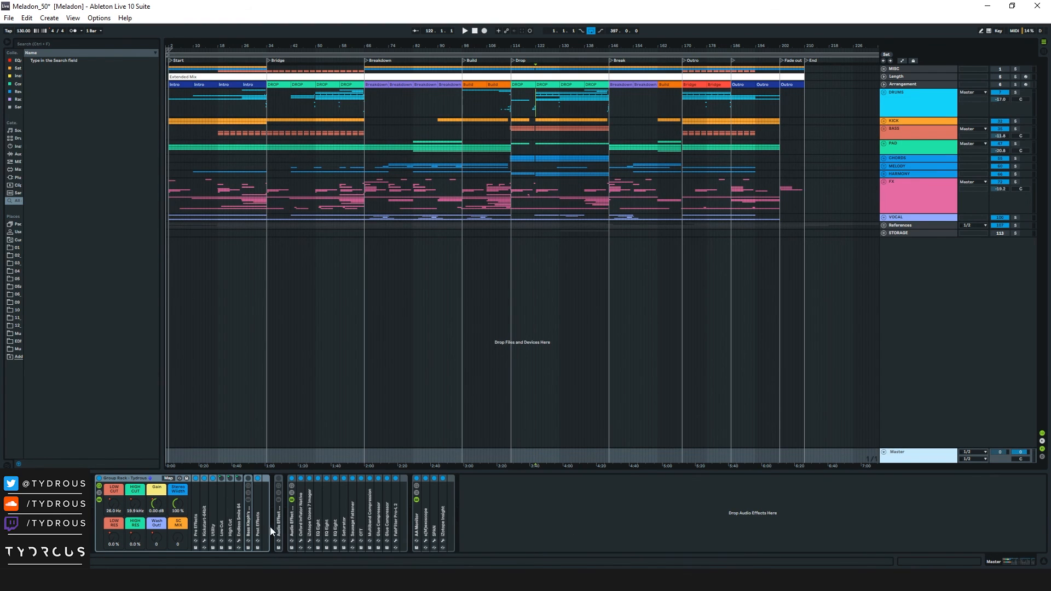
pyautogui.click(294, 527)
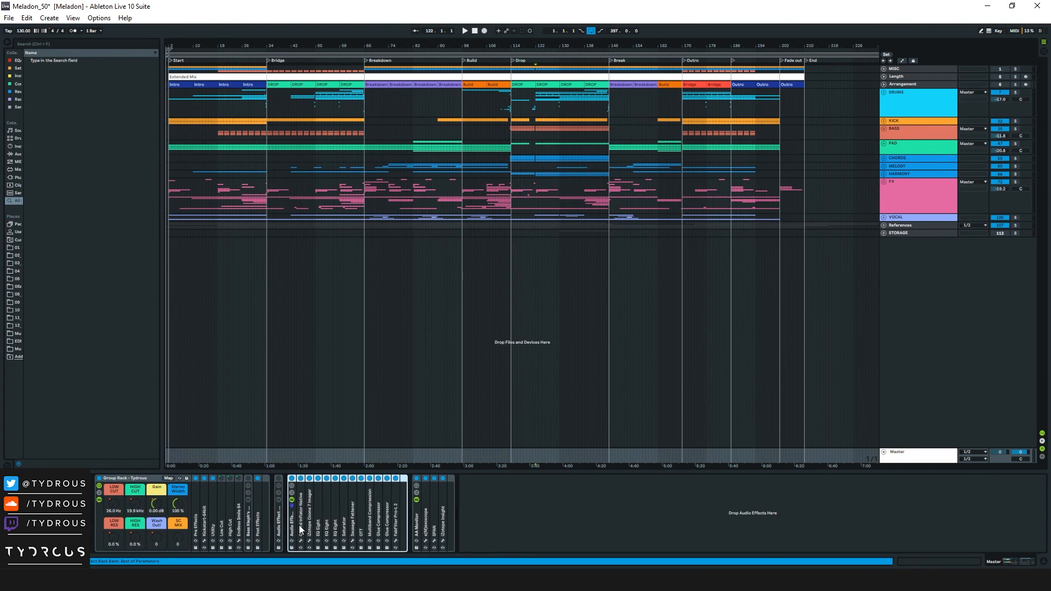
# Step: Unfold Oxford Inflator, FabFilter Pro-L 2, both Glue Compressors, Multiband Compression and OTT in the mastering rack
pyautogui.doubleClick(299, 524)
pyautogui.doubleClick(448, 524)
pyautogui.doubleClick(441, 524)
pyautogui.doubleClick(432, 523)
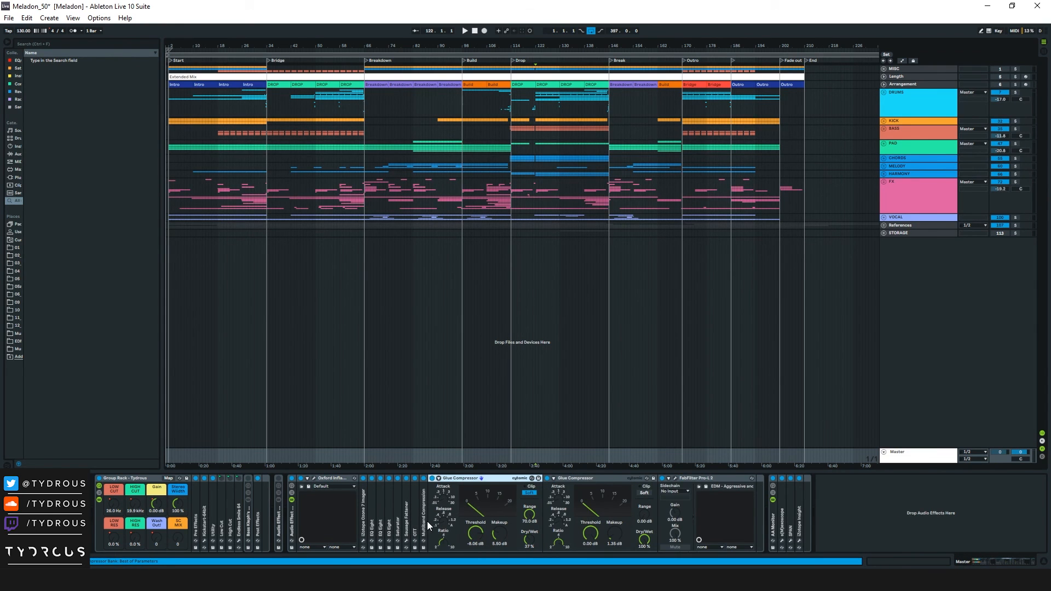
pyautogui.doubleClick(423, 521)
pyautogui.doubleClick(417, 524)
# Step: Unfold Sausage Fattener, Saturator, the three EQ Eights and iZotope Ozone 7 Imager in the mastering rack
pyautogui.click(405, 523)
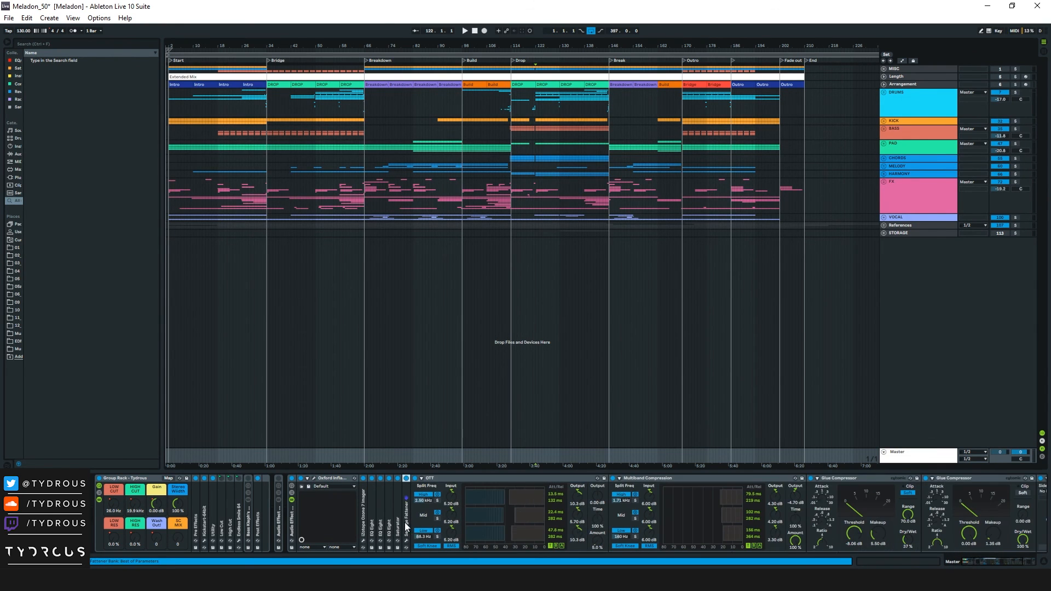
pyautogui.doubleClick(406, 523)
pyautogui.doubleClick(398, 522)
pyautogui.doubleClick(390, 524)
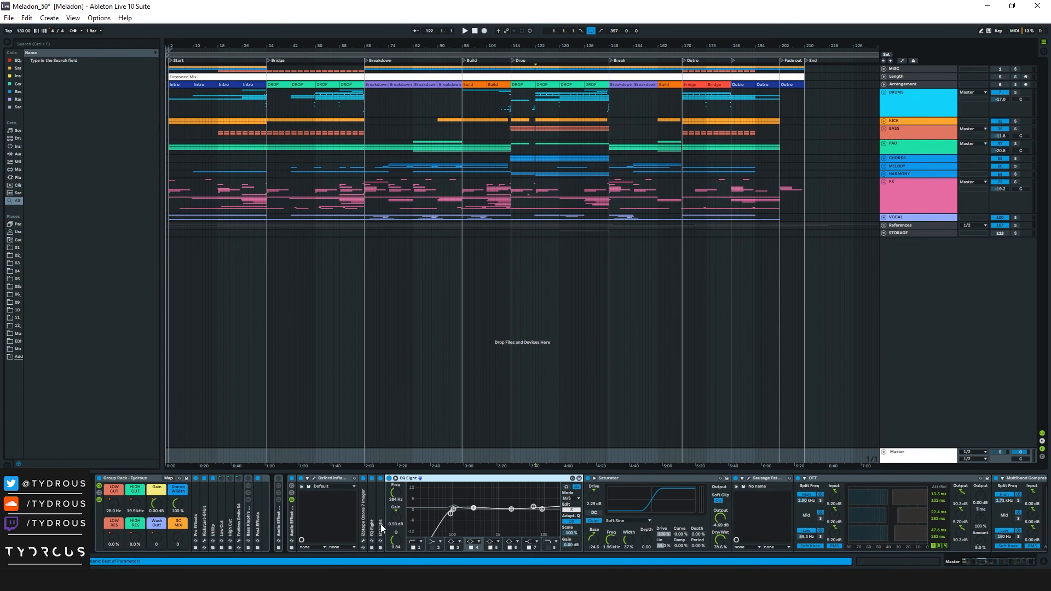
pyautogui.doubleClick(380, 524)
pyautogui.doubleClick(372, 524)
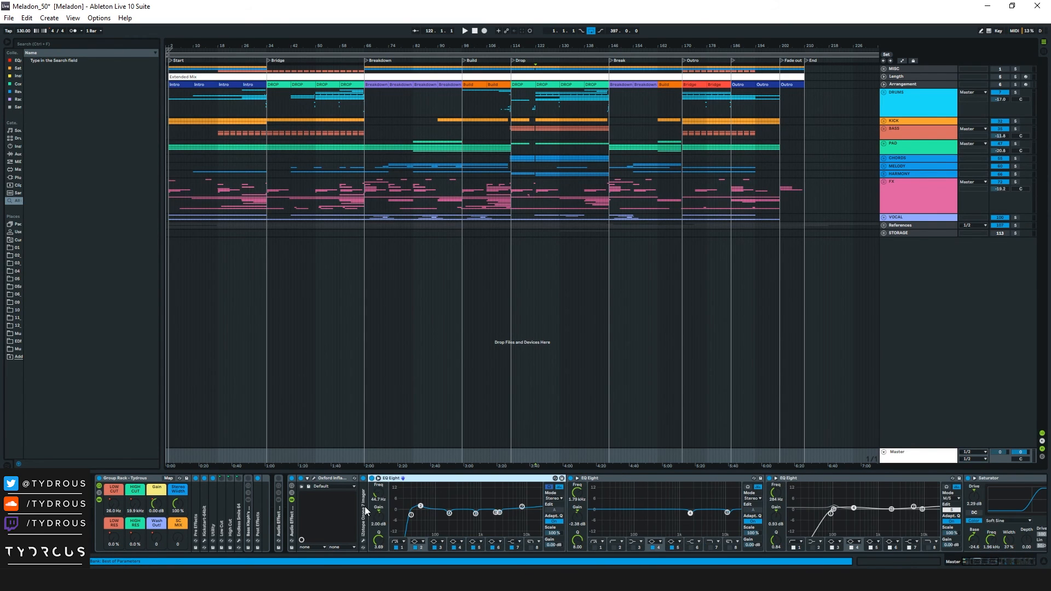
pyautogui.doubleClick(364, 507)
# Step: Open the Oxford Inflator plug-in window on the Master to examine its settings, then close it
pyautogui.click(349, 490)
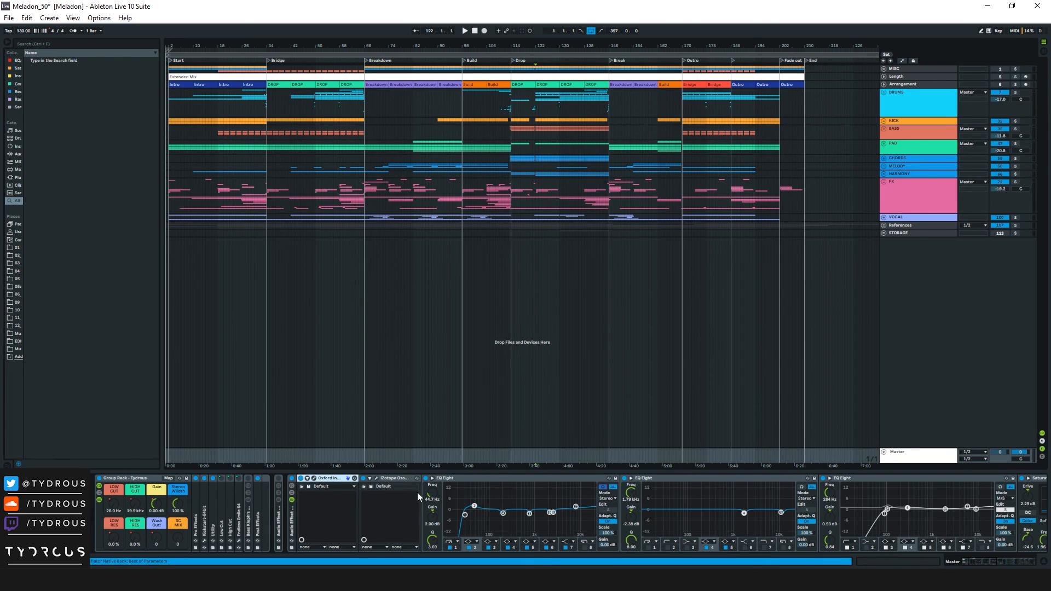
pyautogui.click(313, 478)
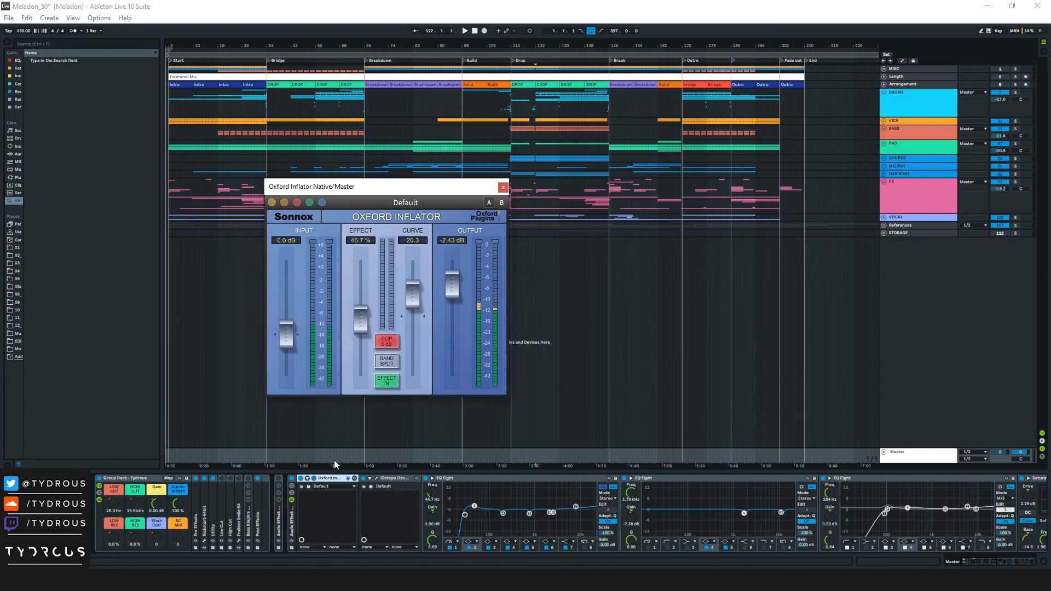
pyautogui.click(503, 188)
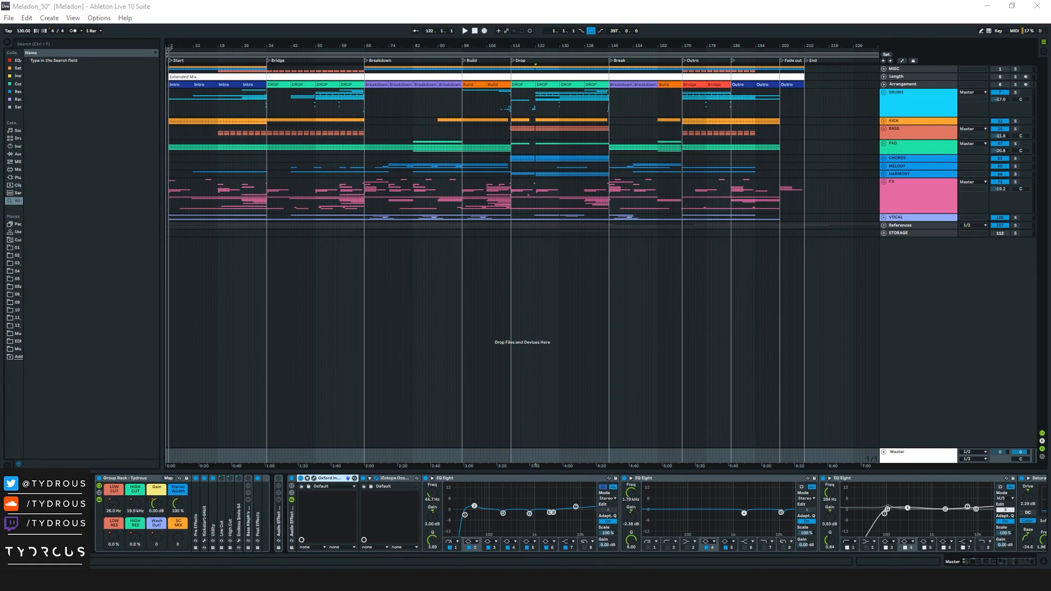
# Step: Examine the Ozone 7 Imager's band widths and crossover display, then close its window
pyautogui.moveTo(861, 229); pyautogui.dragTo(590, 180)
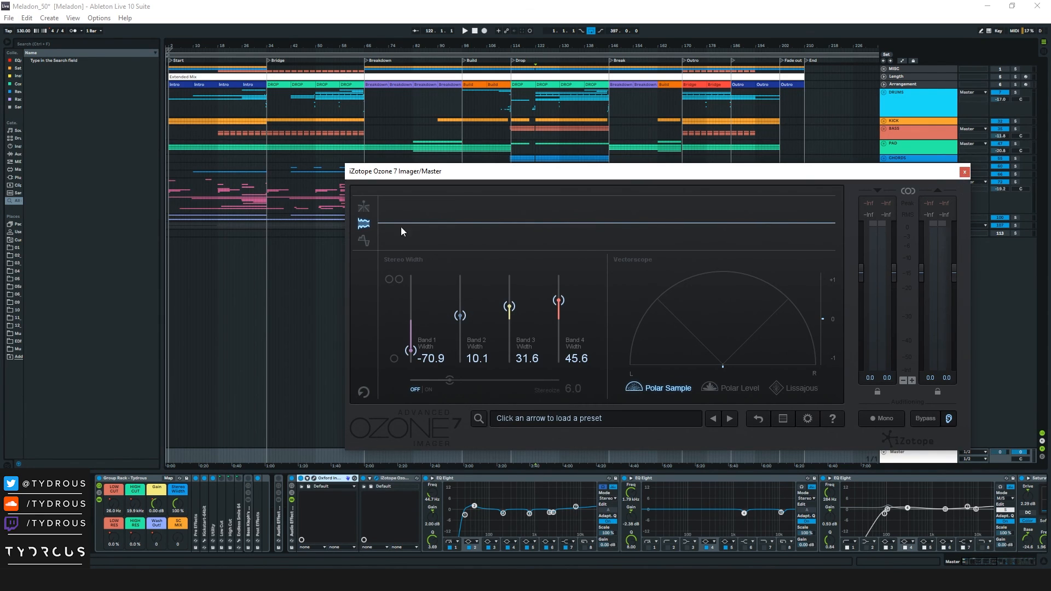
pyautogui.click(365, 210)
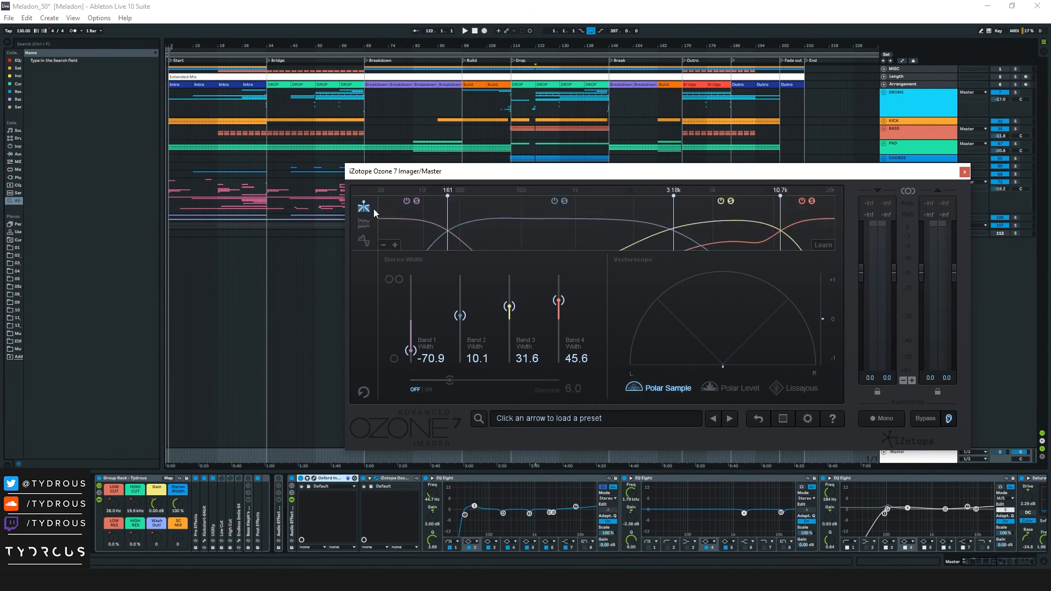
pyautogui.click(964, 172)
# Step: Go through the three EQ Eights on the Master in turn, comparing their curves, and return to the first
pyautogui.click(473, 478)
pyautogui.click(668, 481)
pyautogui.click(836, 486)
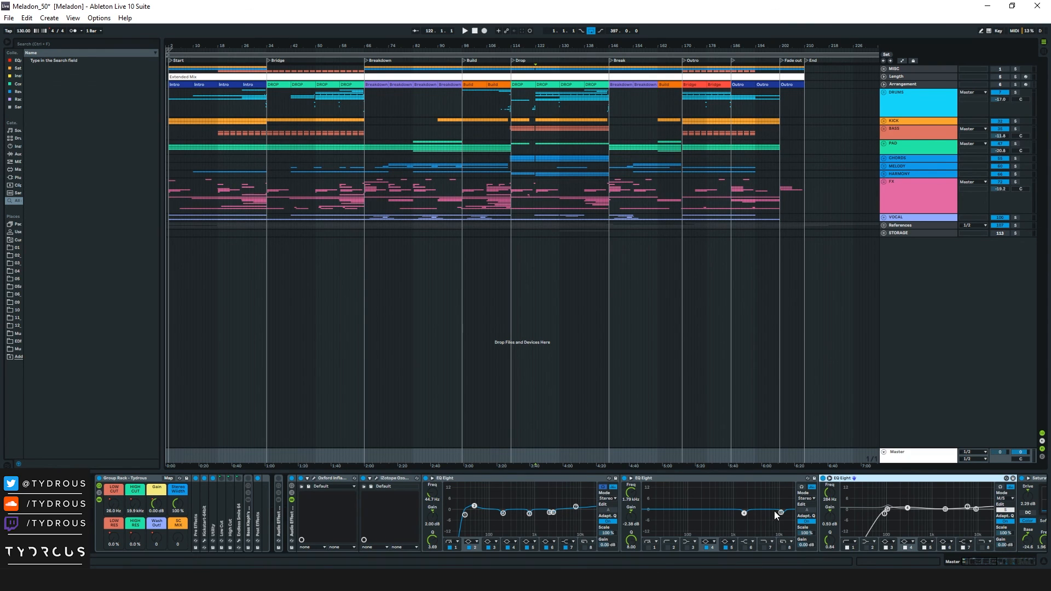
pyautogui.scroll(-4, 774, 511)
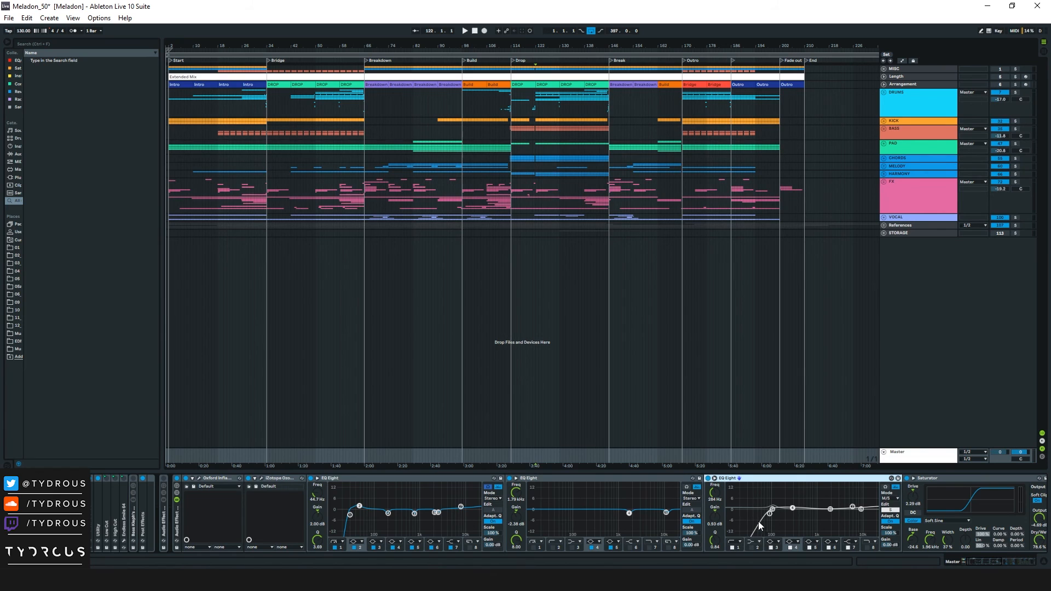
pyautogui.click(471, 476)
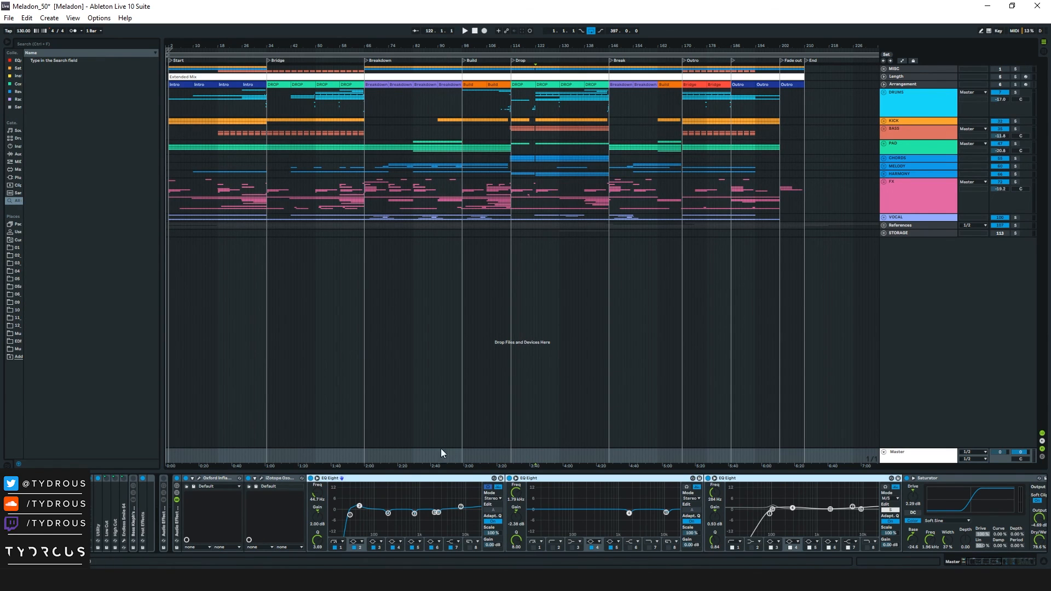
# Step: Play the second section of the Drop to watch the spectrum in the Master's EQ Eights, then stop
pyautogui.click(541, 84)
pyautogui.click(538, 462)
pyautogui.press('space')
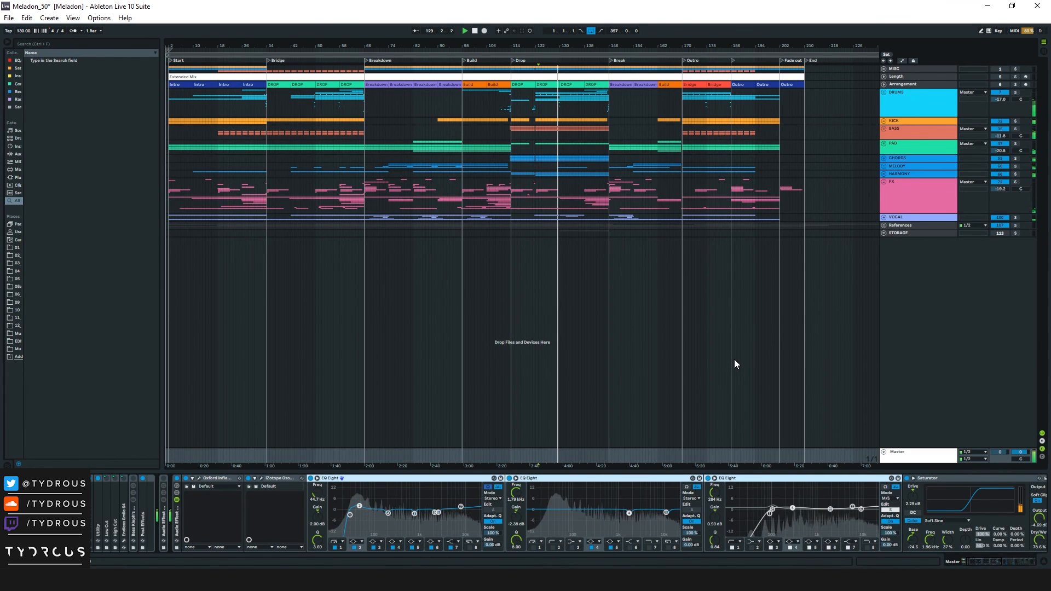
pyautogui.press('space')
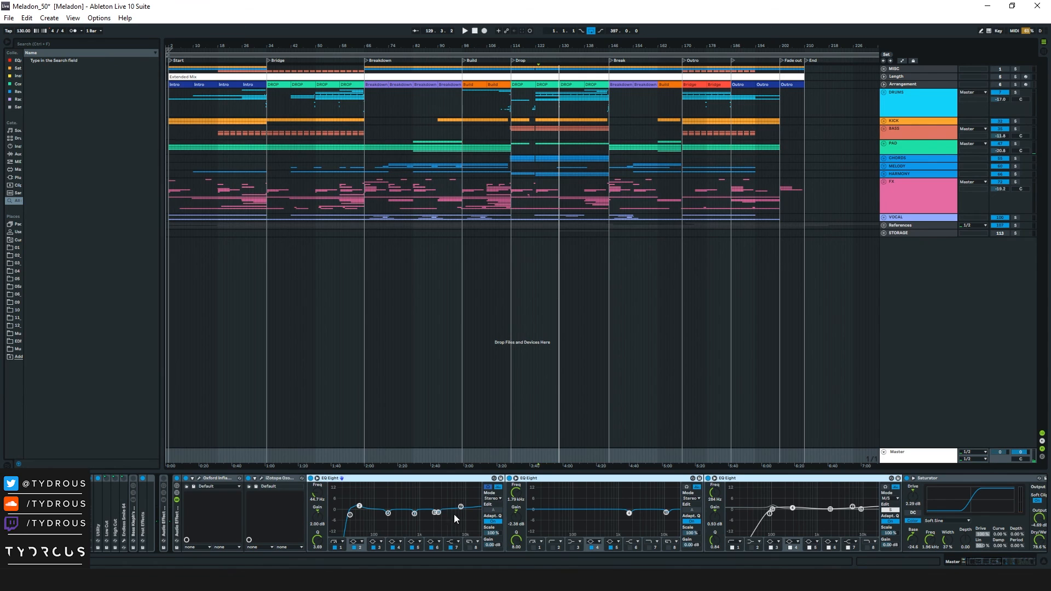
# Step: Inspect the first EQ Eight's curve in the expanded display, then look along the chain from the second EQ Eight to Multiband Compression
pyautogui.click(317, 478)
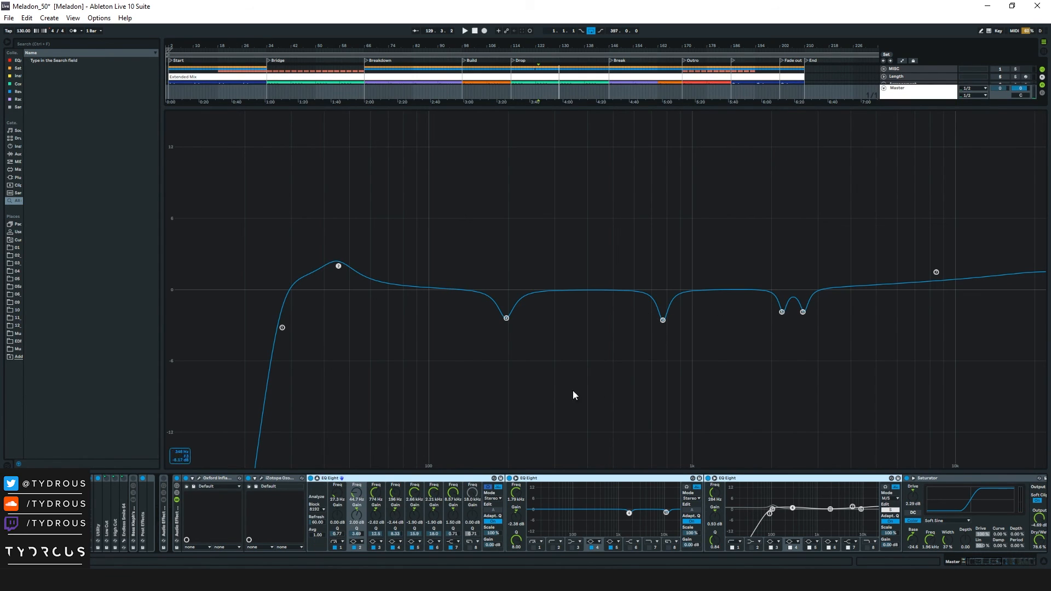
pyautogui.click(318, 478)
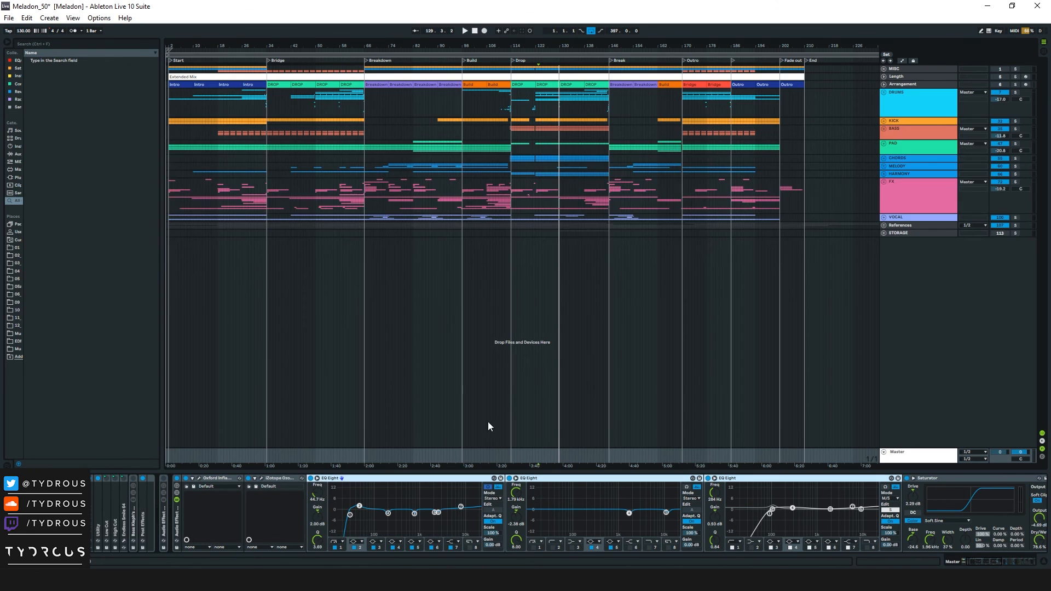
pyautogui.click(606, 480)
pyautogui.hscroll(10, 822, 509)
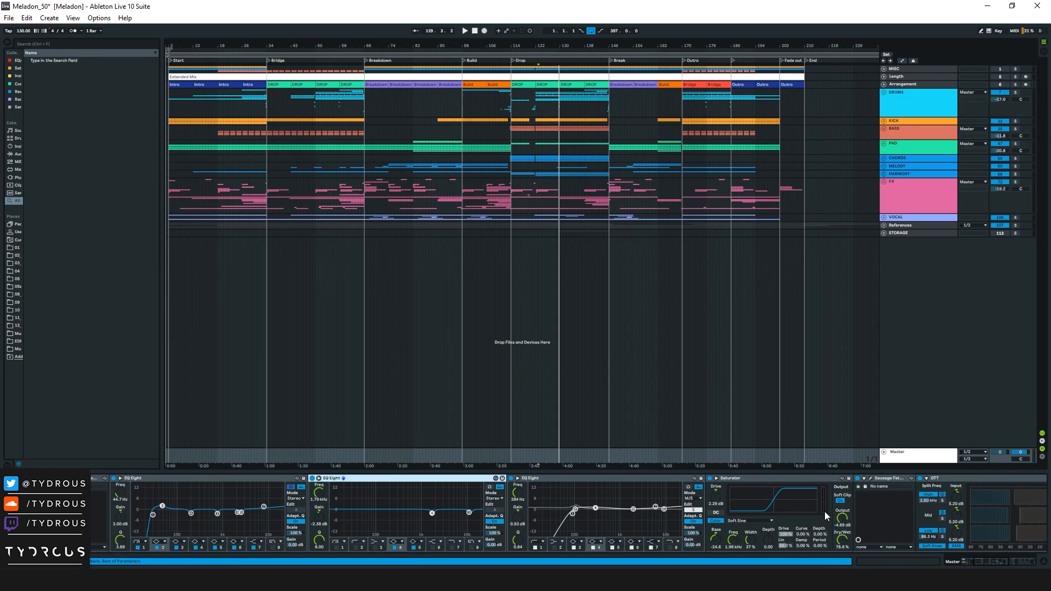
pyautogui.hscroll(3, 813, 528)
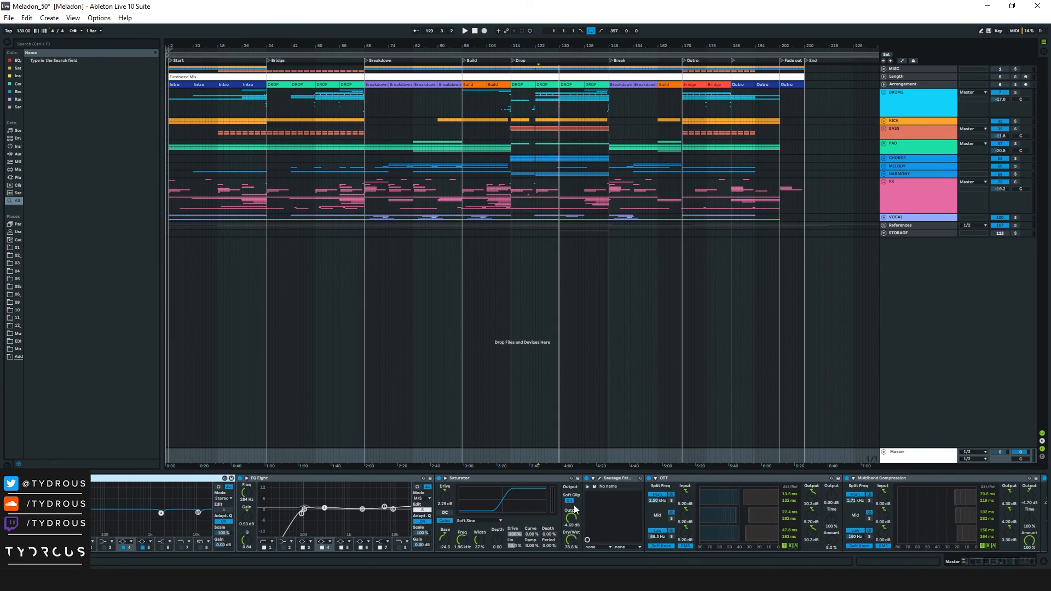
# Step: Review the Master's Saturator, then inspect Sausage Fattener's Fatness and Color settings and close its window
pyautogui.click(473, 481)
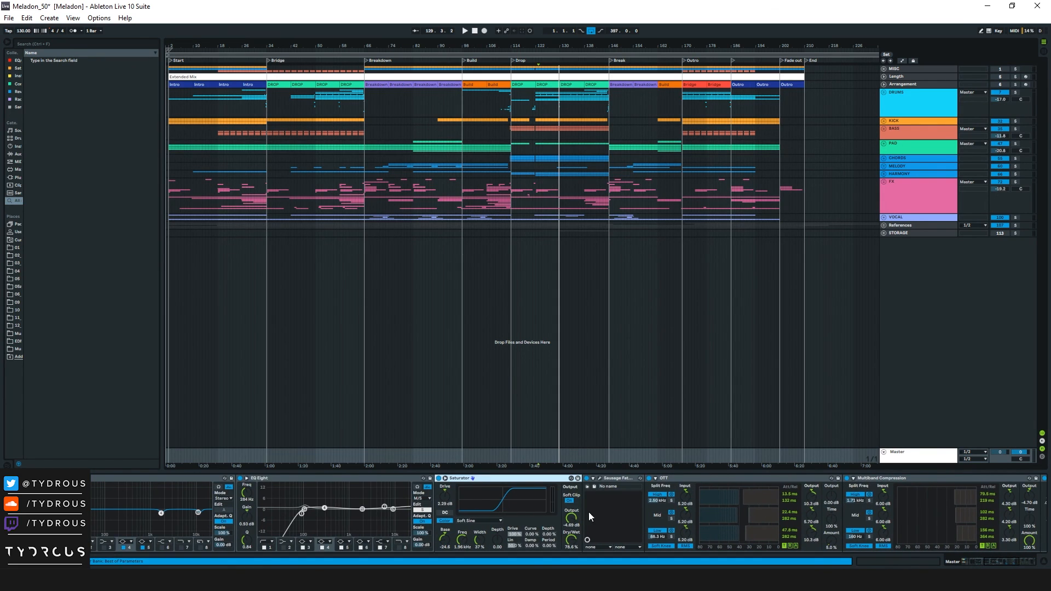
pyautogui.click(599, 479)
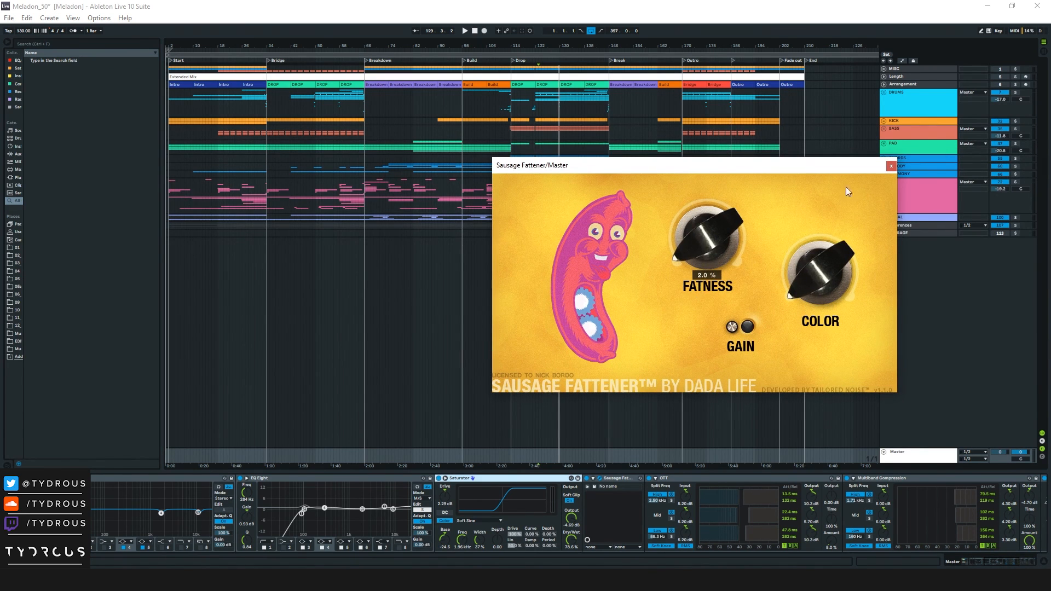
pyautogui.click(889, 167)
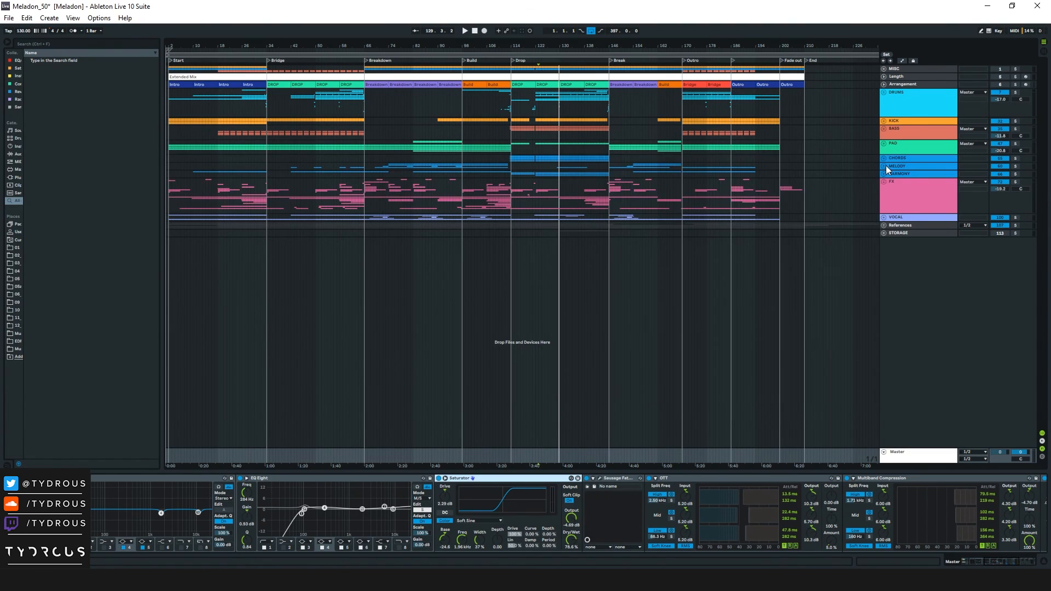
# Step: Look through the settings of OTT, Multiband Compression and the two Glue Compressors on the Master
pyautogui.click(688, 480)
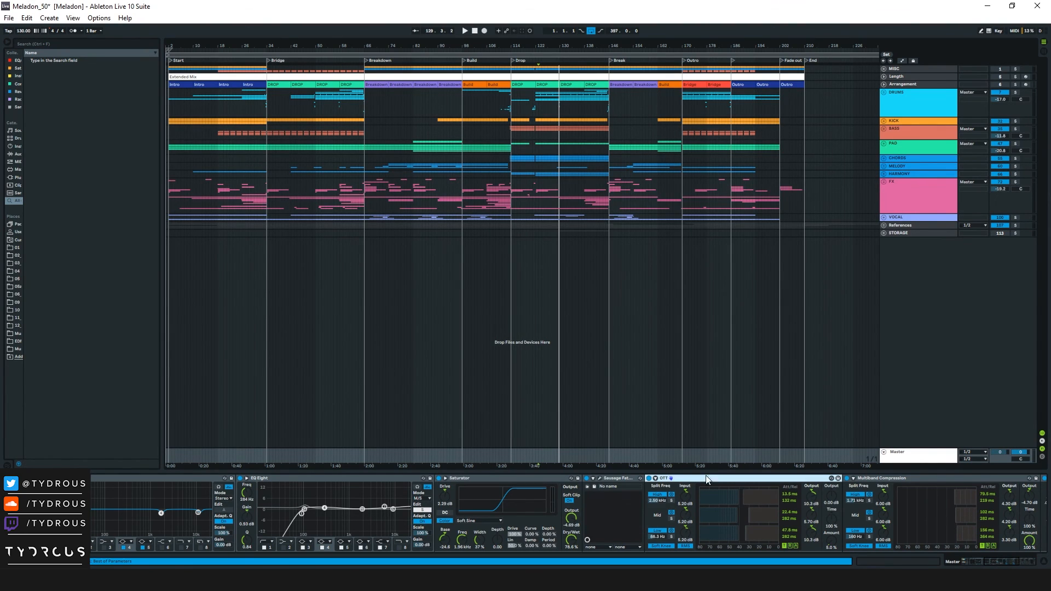
pyautogui.hscroll(5, 830, 539)
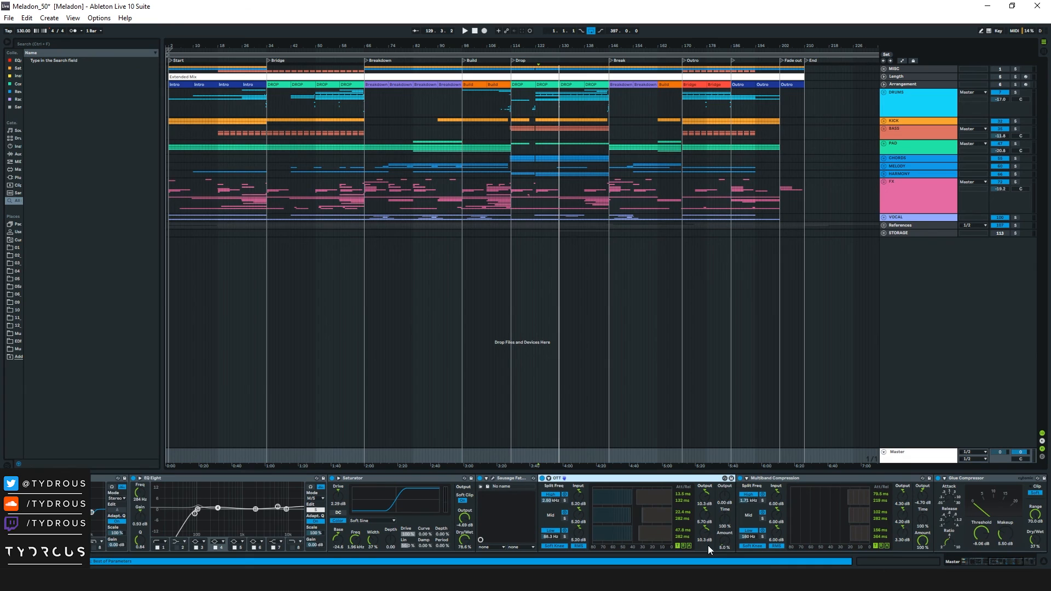
pyautogui.click(667, 478)
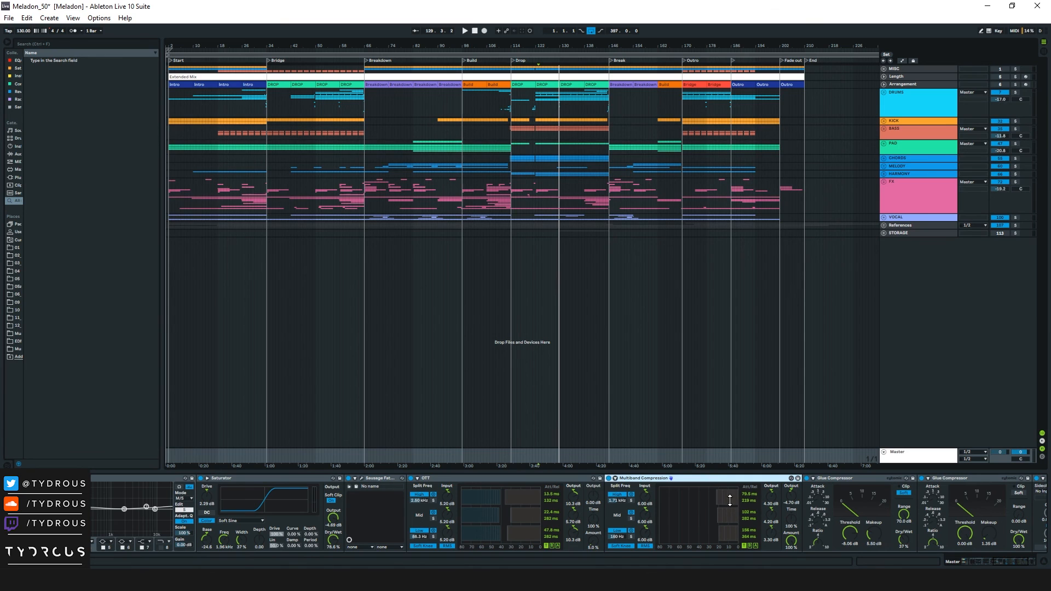
pyautogui.hscroll(3, 744, 507)
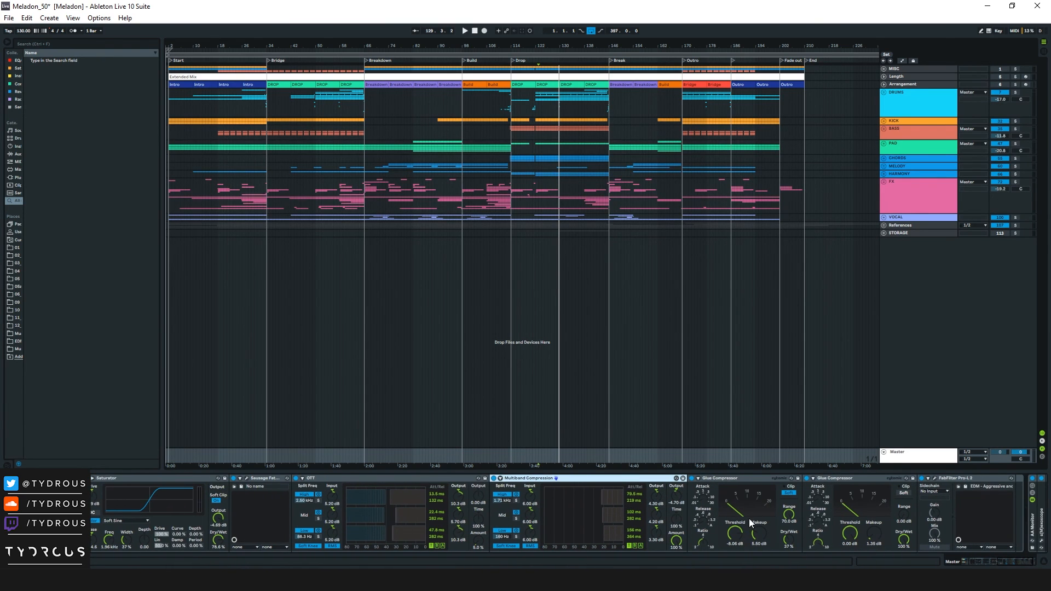
pyautogui.hscroll(2, 773, 502)
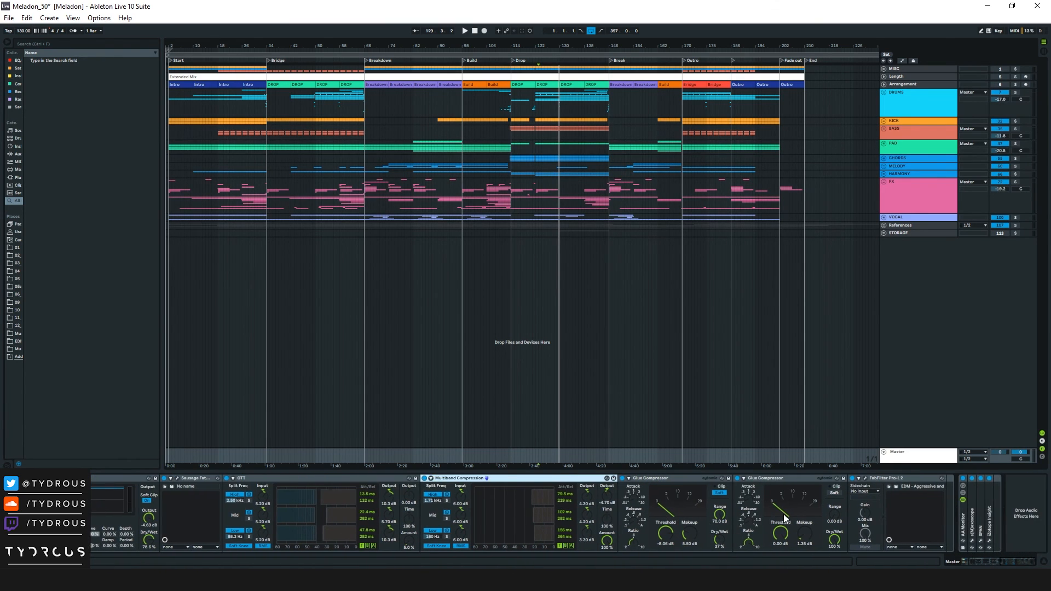
pyautogui.click(652, 478)
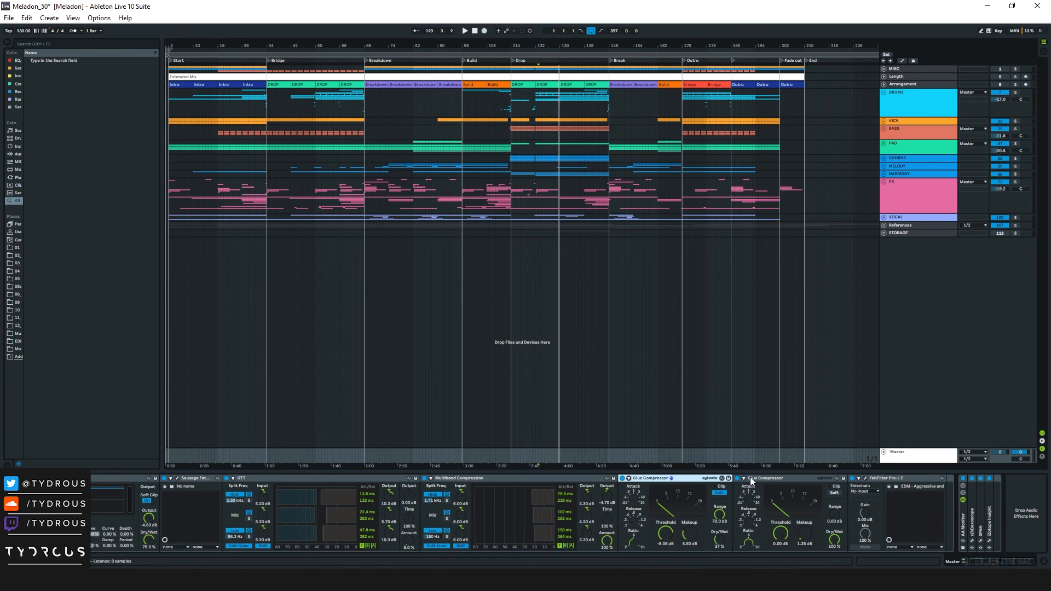
pyautogui.click(767, 478)
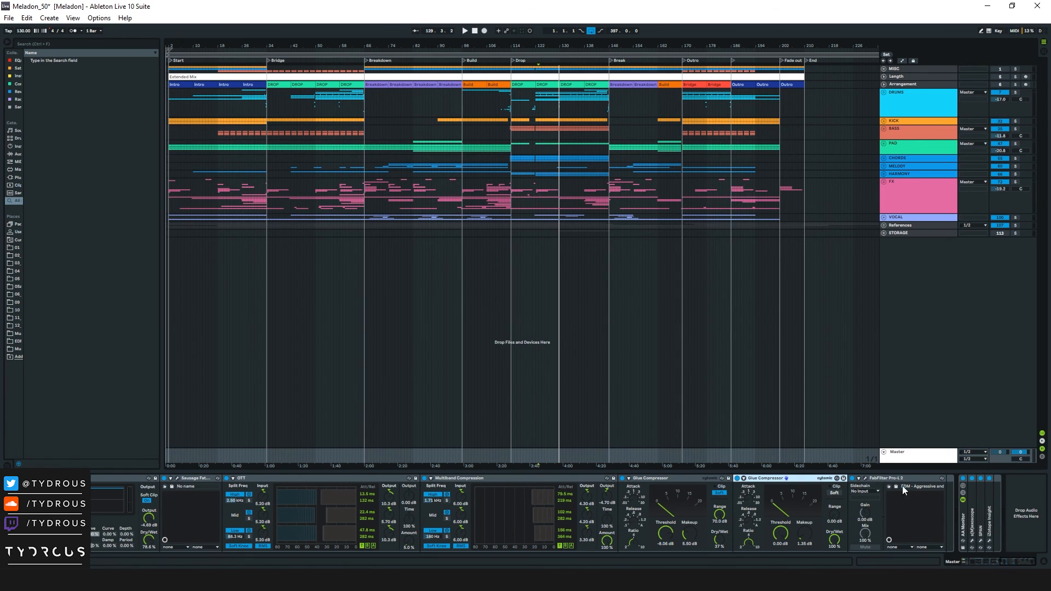
# Step: Inspect the gain and limiting style of FabFilter Pro-L 2 at the end of the Master chain, then close its window
pyautogui.click(885, 480)
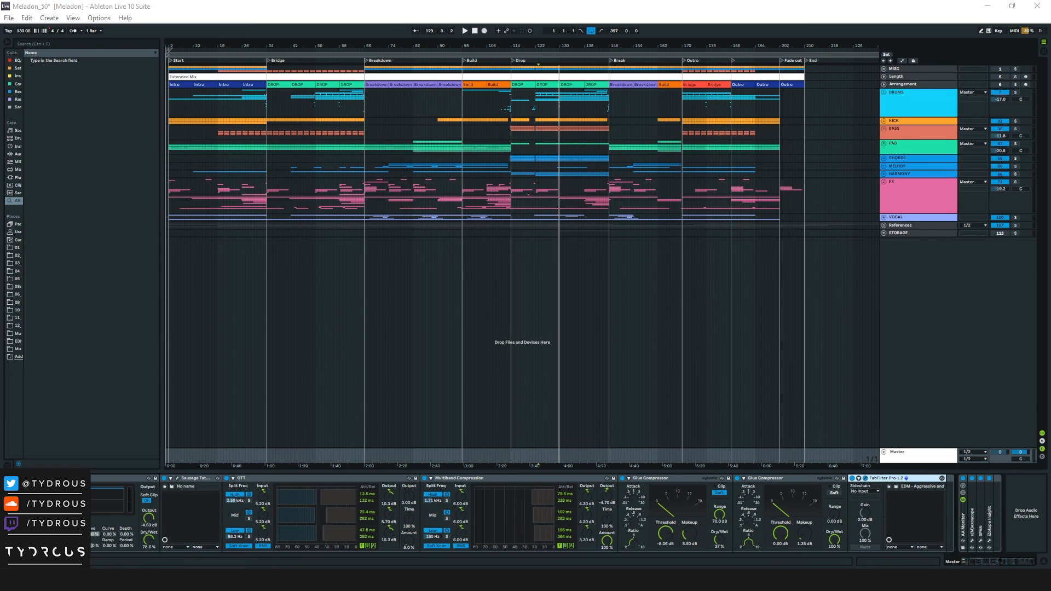
pyautogui.click(865, 478)
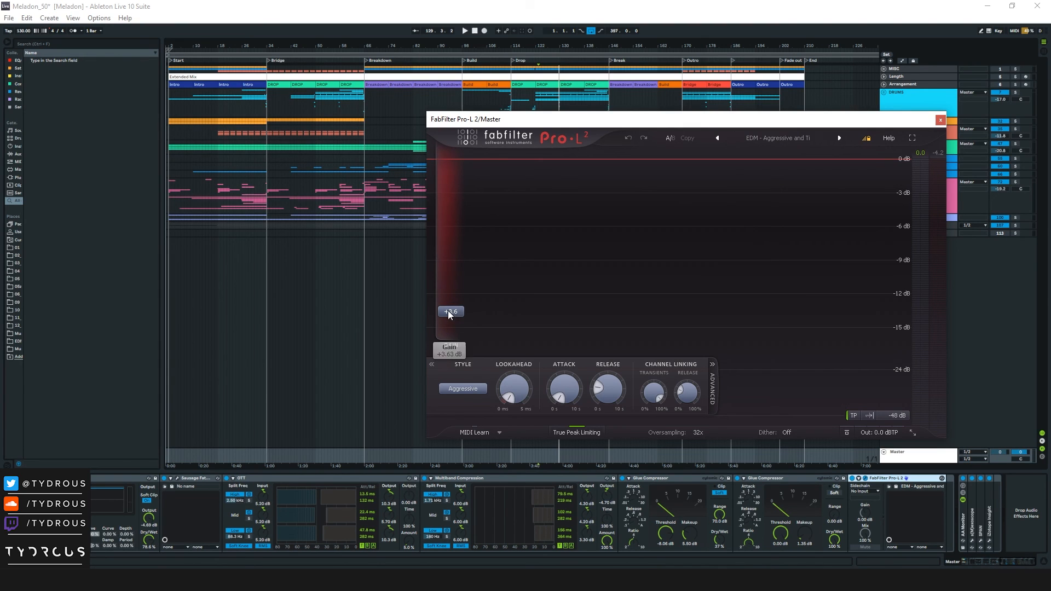
pyautogui.click(939, 120)
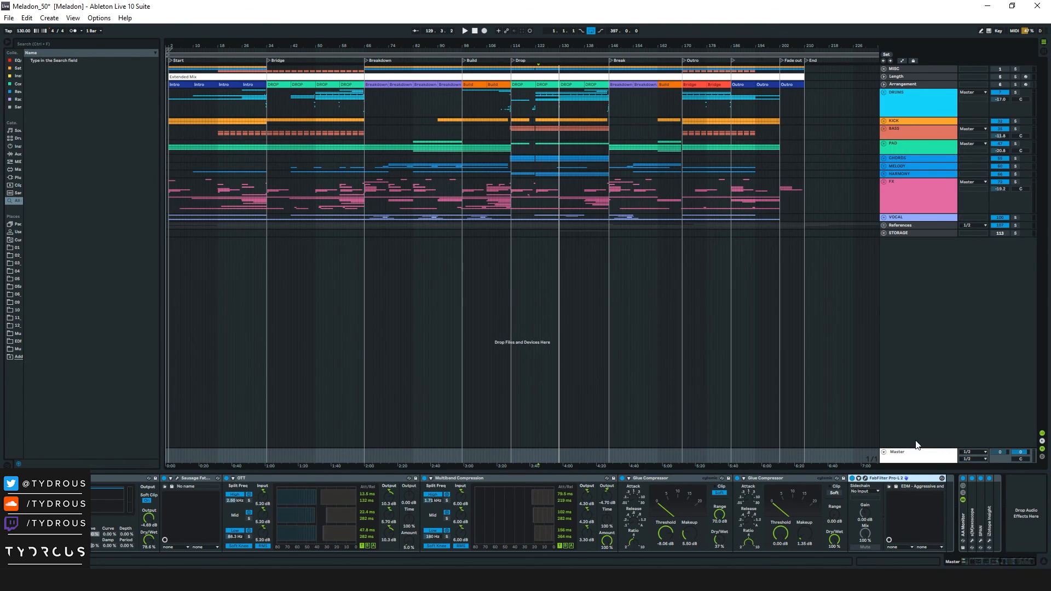
# Step: Play the Drop to watch FabFilter Pro-L 2's gain reduction, then close the limiter and revisit OTT and the first Glue Compressor
pyautogui.click(866, 478)
pyautogui.moveTo(560, 123); pyautogui.dragTo(772, 110)
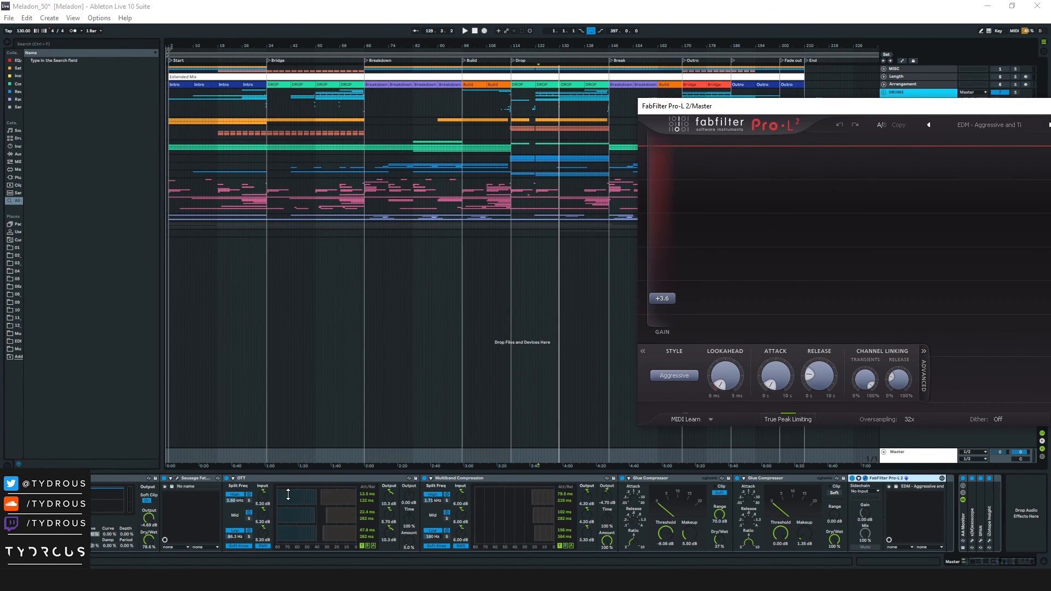
pyautogui.click(531, 59)
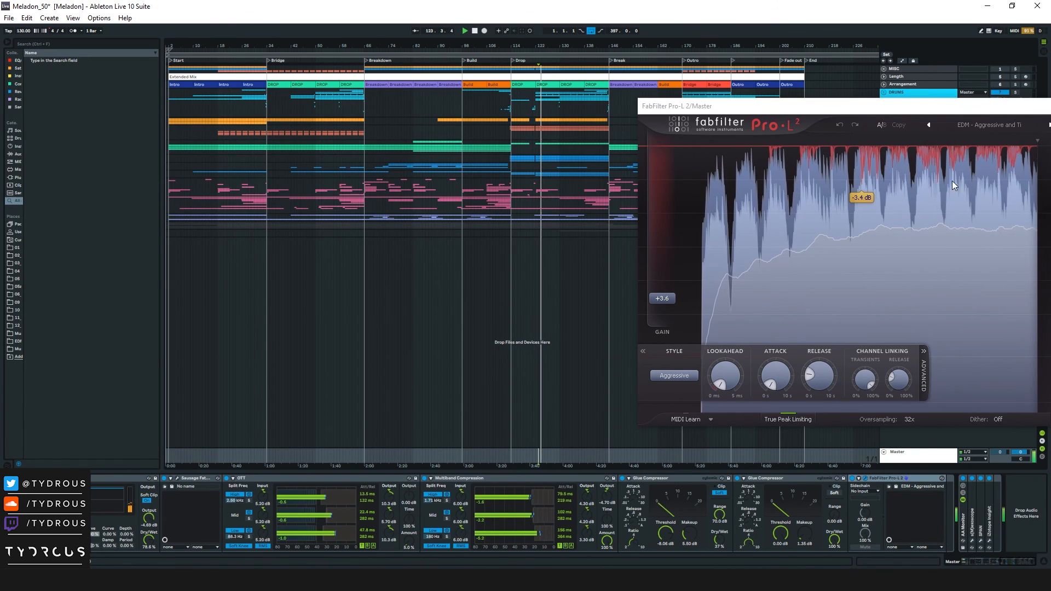
pyautogui.moveTo(961, 107); pyautogui.dragTo(756, 95)
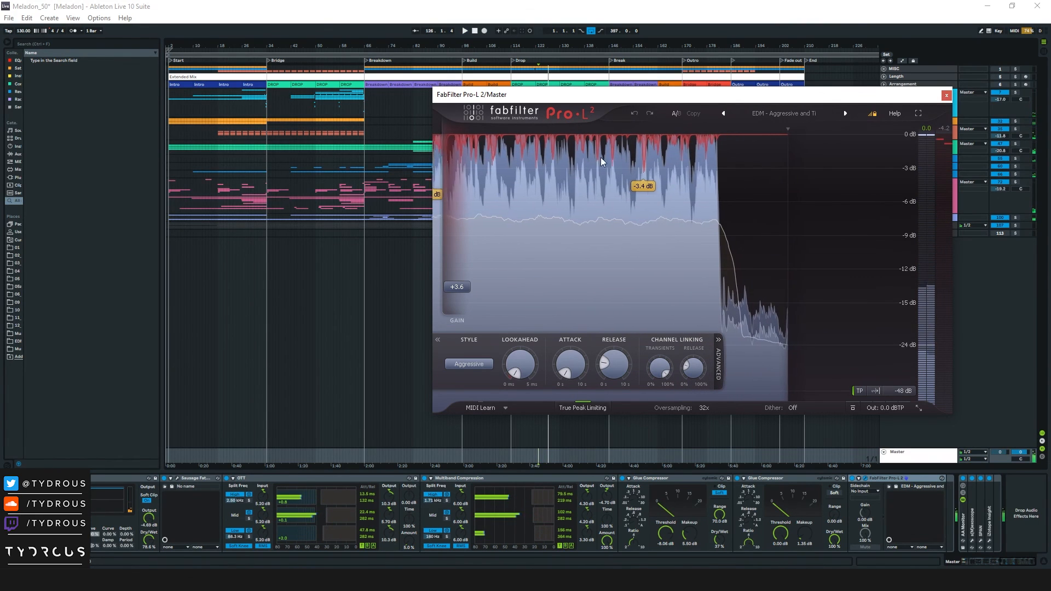
pyautogui.click(945, 96)
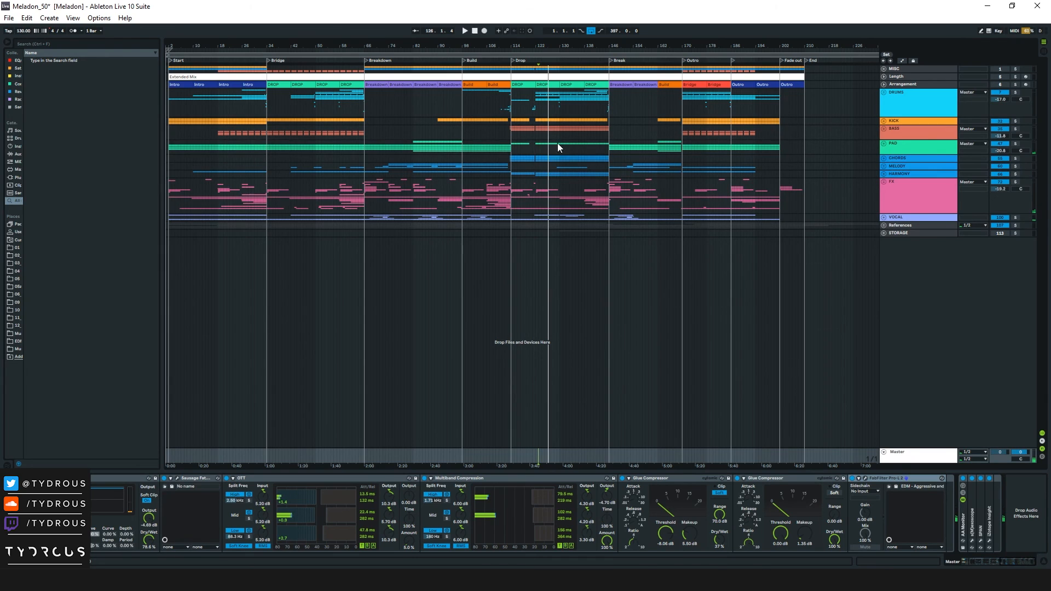
pyautogui.click(343, 478)
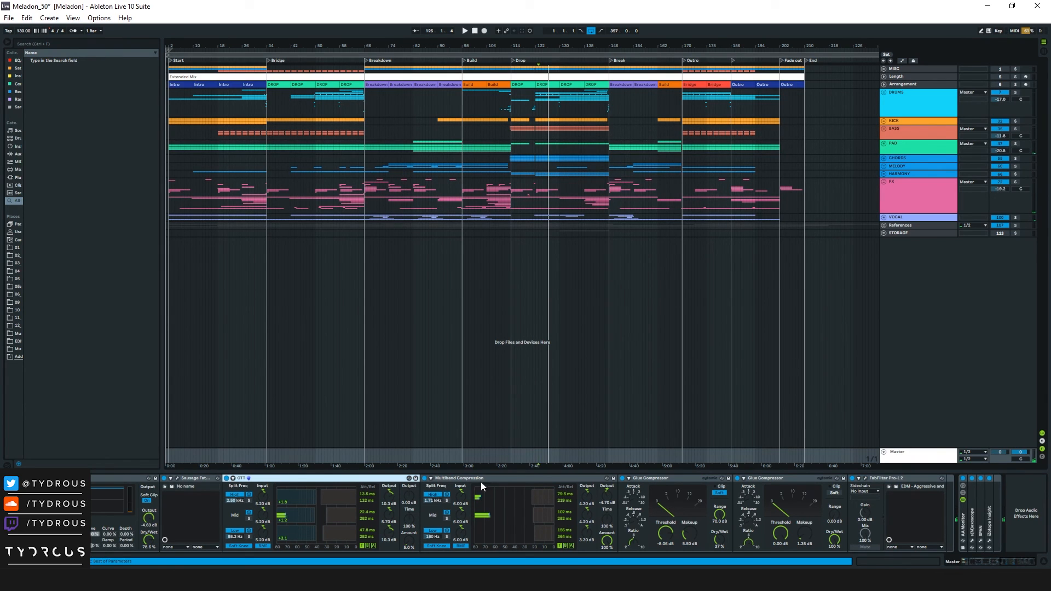
pyautogui.click(702, 478)
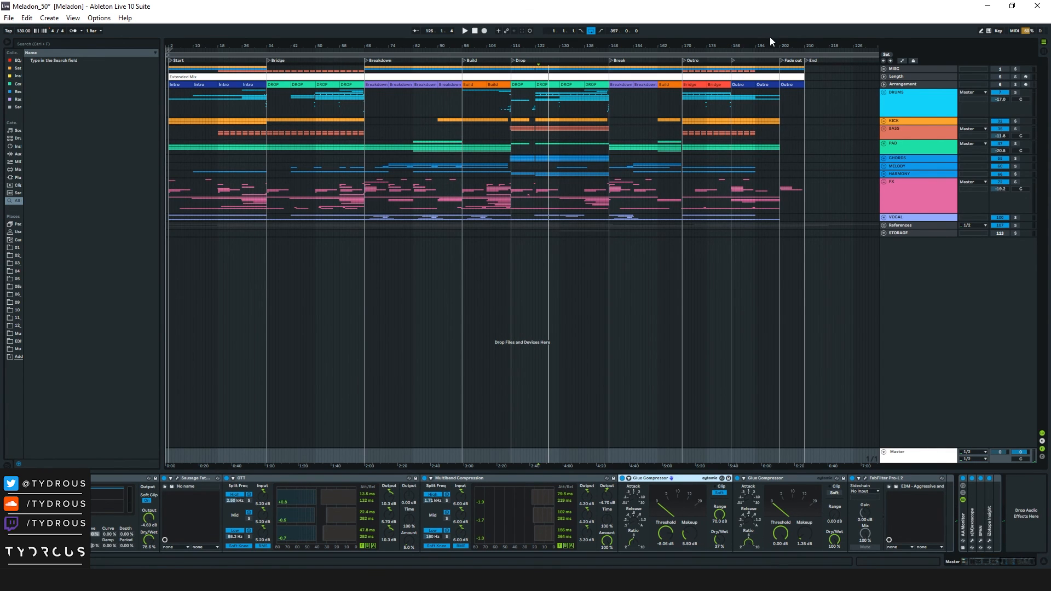
# Step: Find the Radio Edit arrangement after the Extended Mix and play it from the Radio Edit outro marker
pyautogui.moveTo(769, 46); pyautogui.dragTo(769, 27)
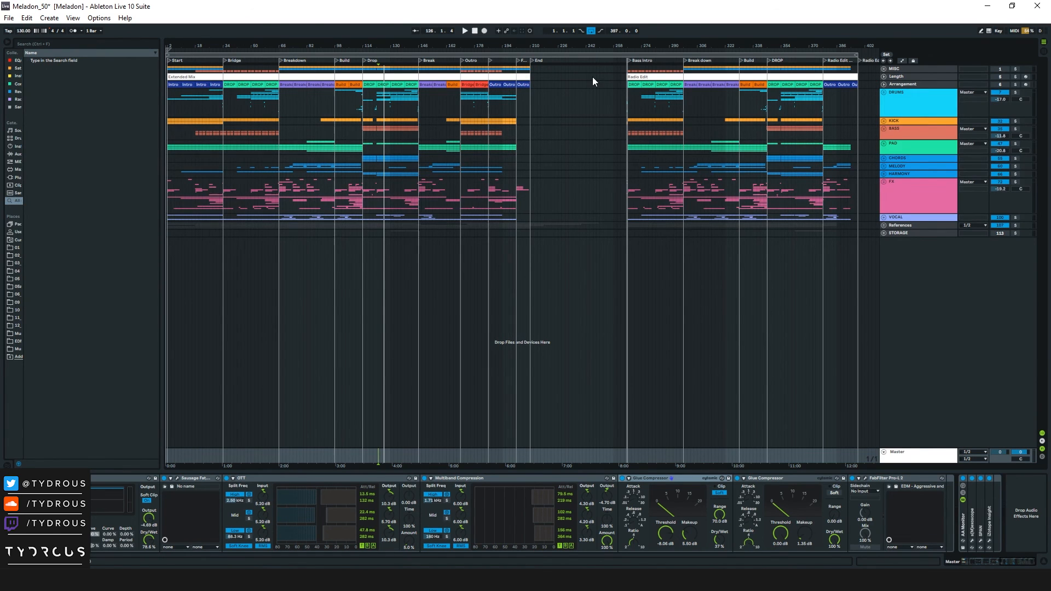
pyautogui.moveTo(736, 44)
pyautogui.mouseDown()
pyautogui.moveTo(736, 71)
pyautogui.moveTo(735, 54)
pyautogui.mouseUp()
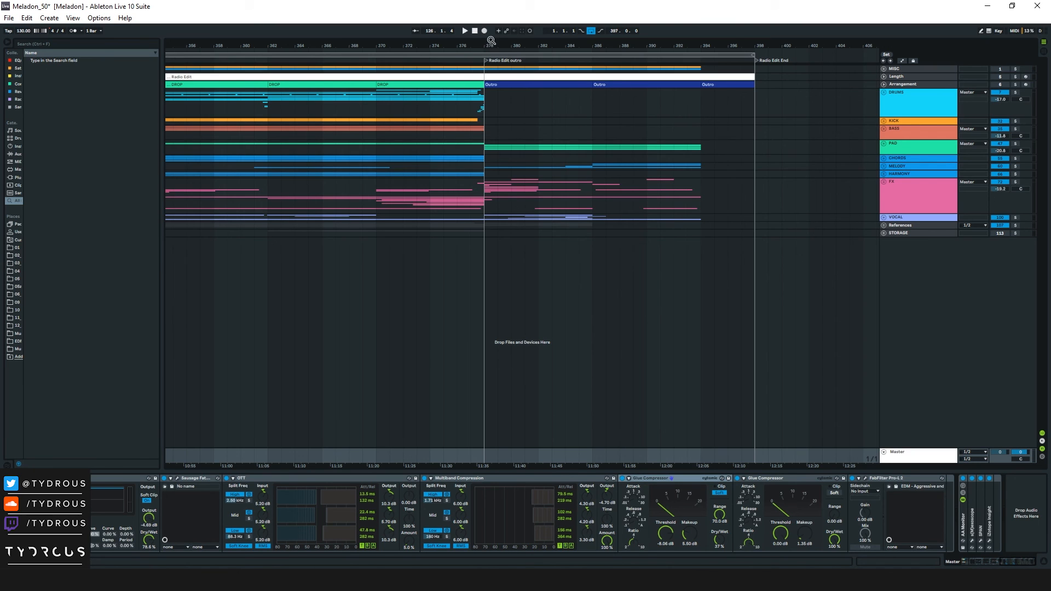
pyautogui.moveTo(491, 41); pyautogui.dragTo(471, 45)
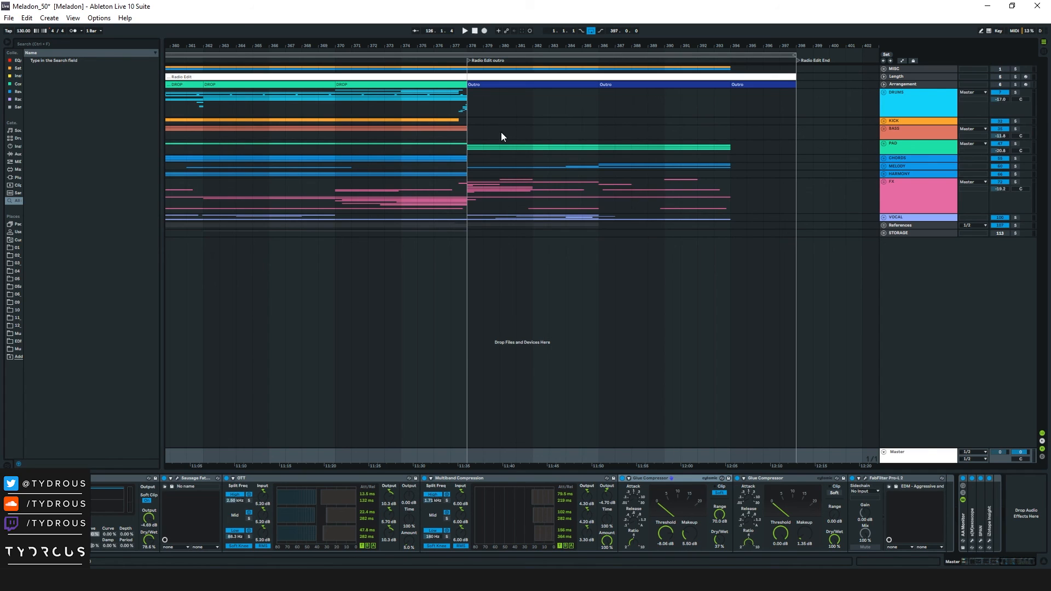
pyautogui.click(468, 60)
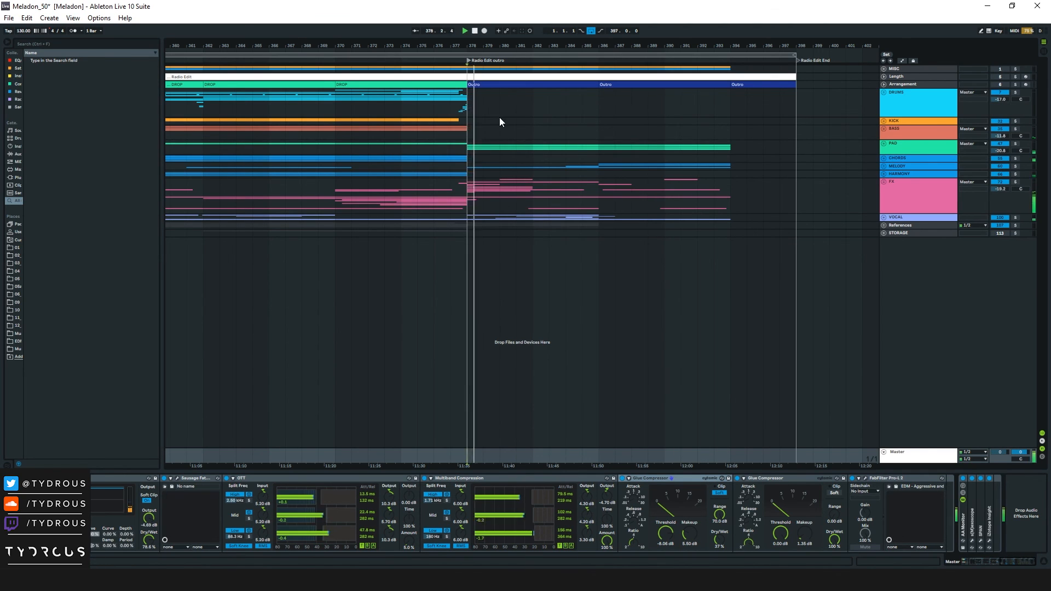